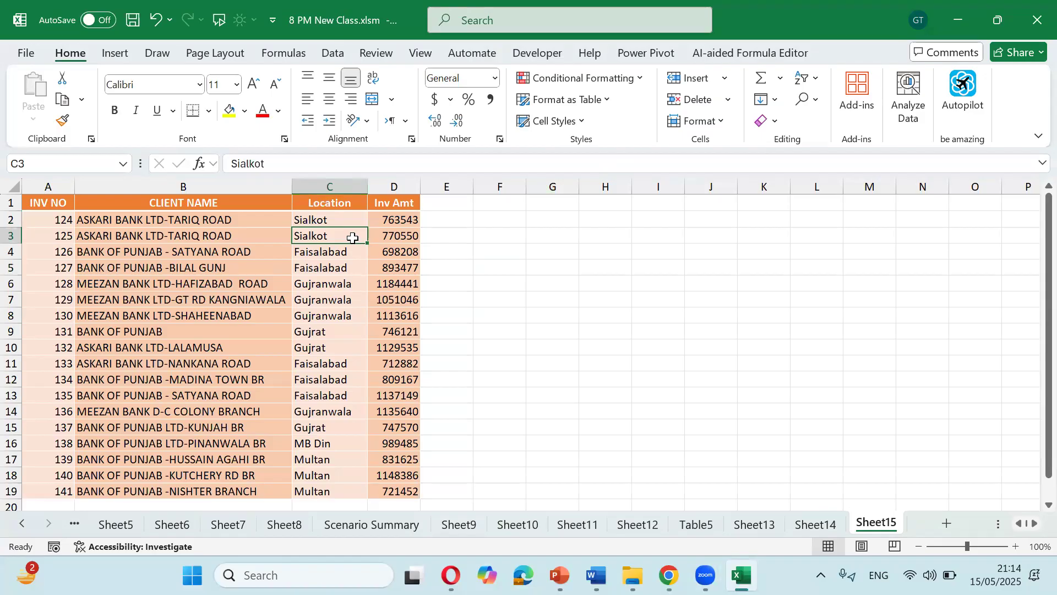
- Show the invoice sheet in Page Break Preview and enlarge it to see the page boundaries
left_click(277, 305)
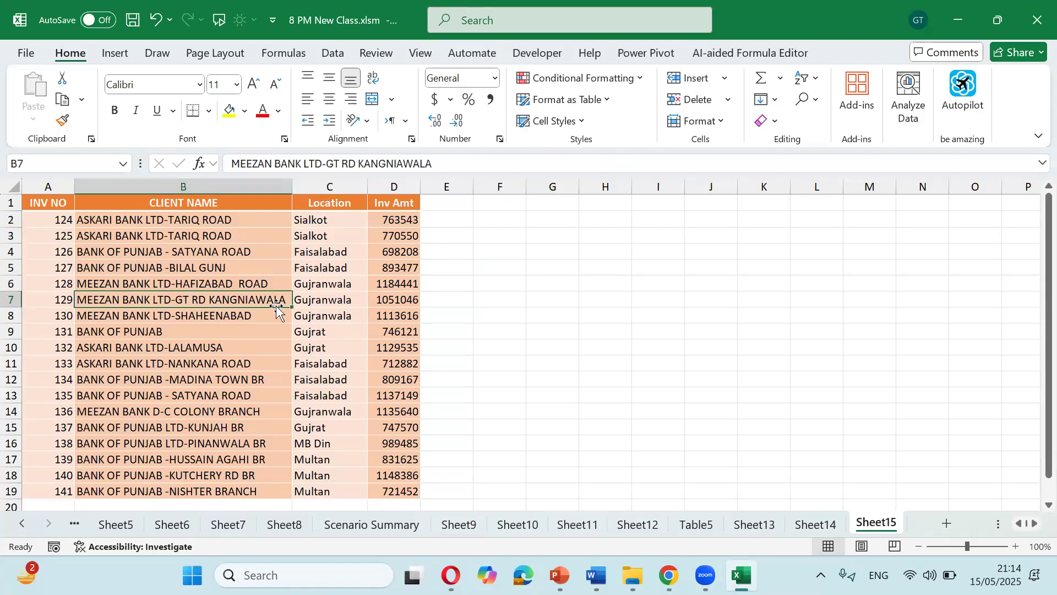
scroll(277, 305, "up", 3)
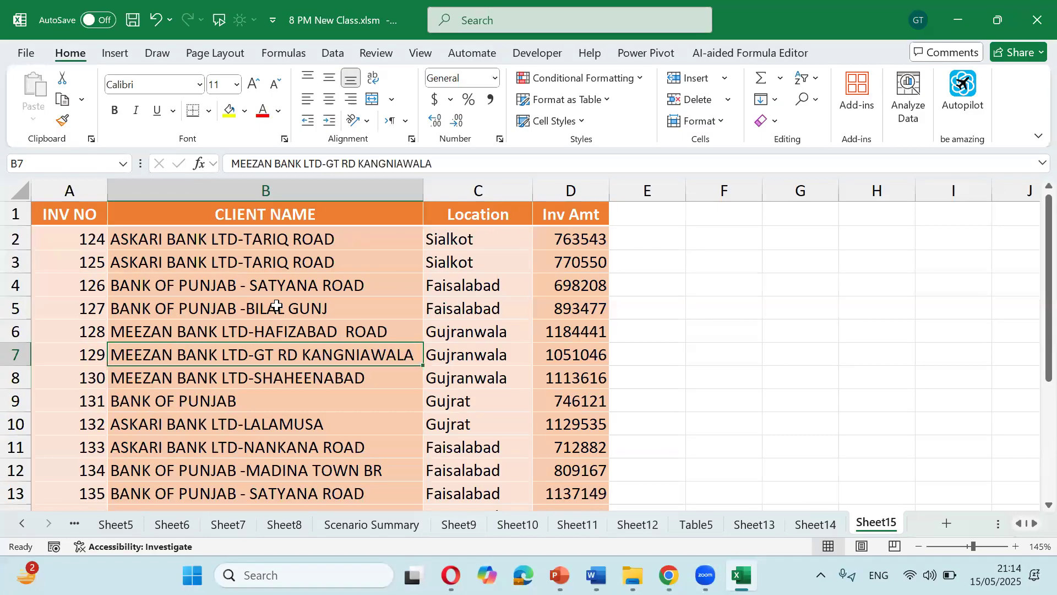
left_click(277, 304)
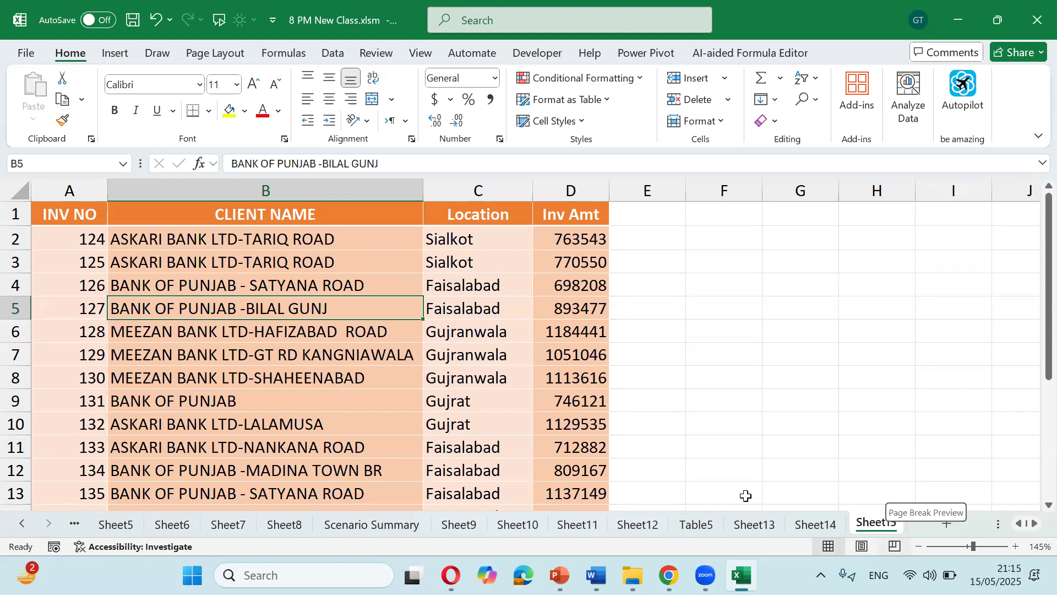
left_click(893, 550)
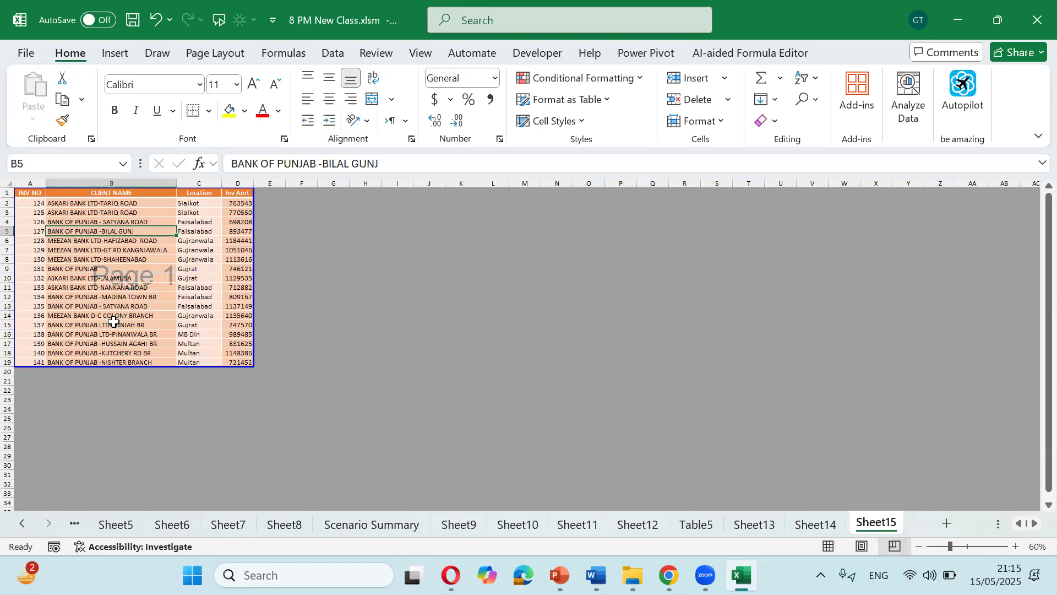
scroll(114, 321, "up", 2)
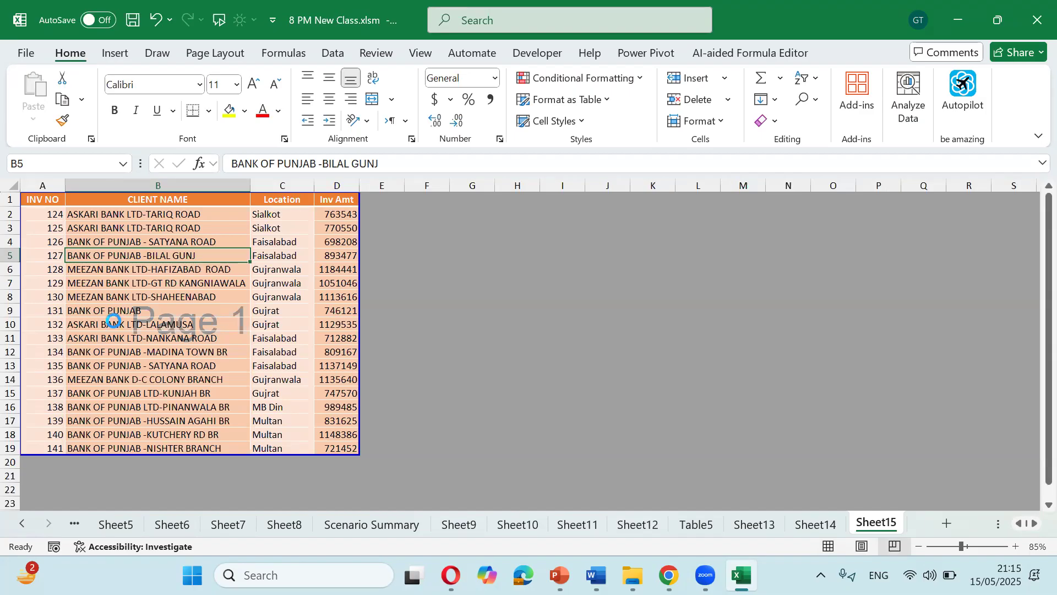
- Preview the invoice sheet's printout, look through the available printers, and return to the worksheet
key("ctrl+p")
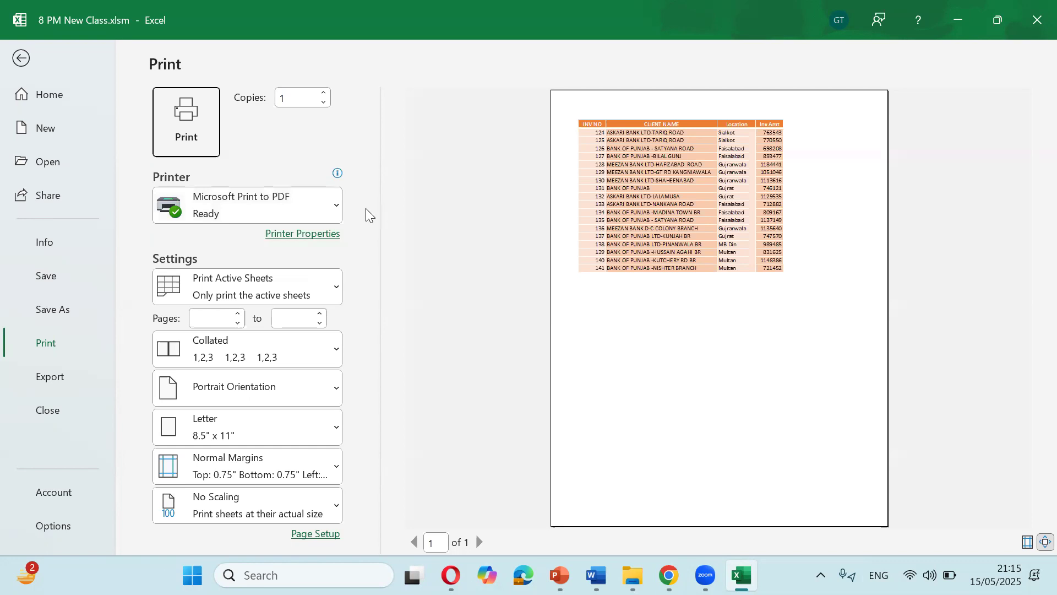
left_click(339, 202)
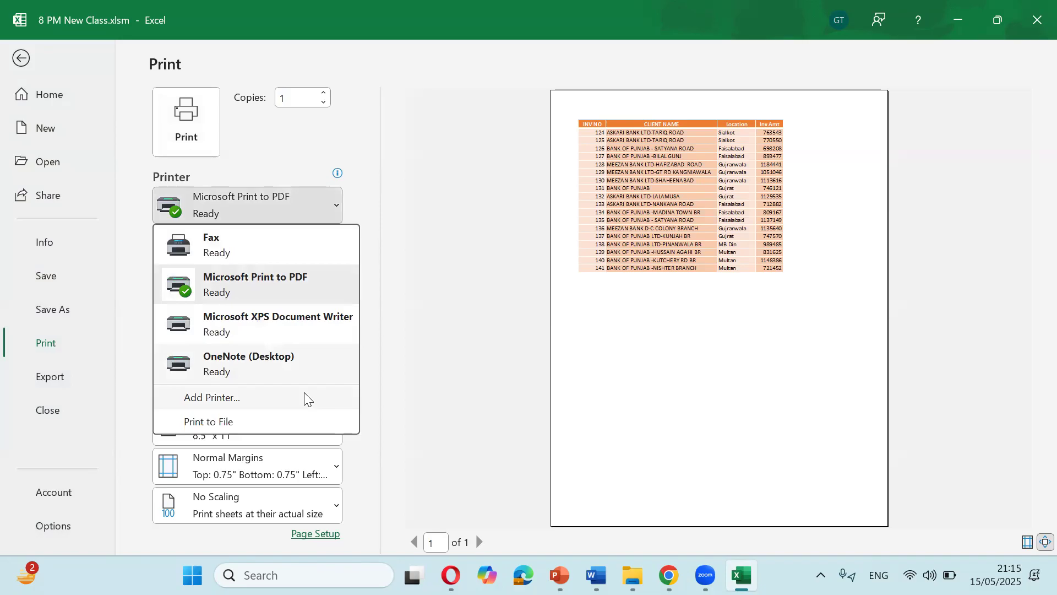
left_click(439, 282)
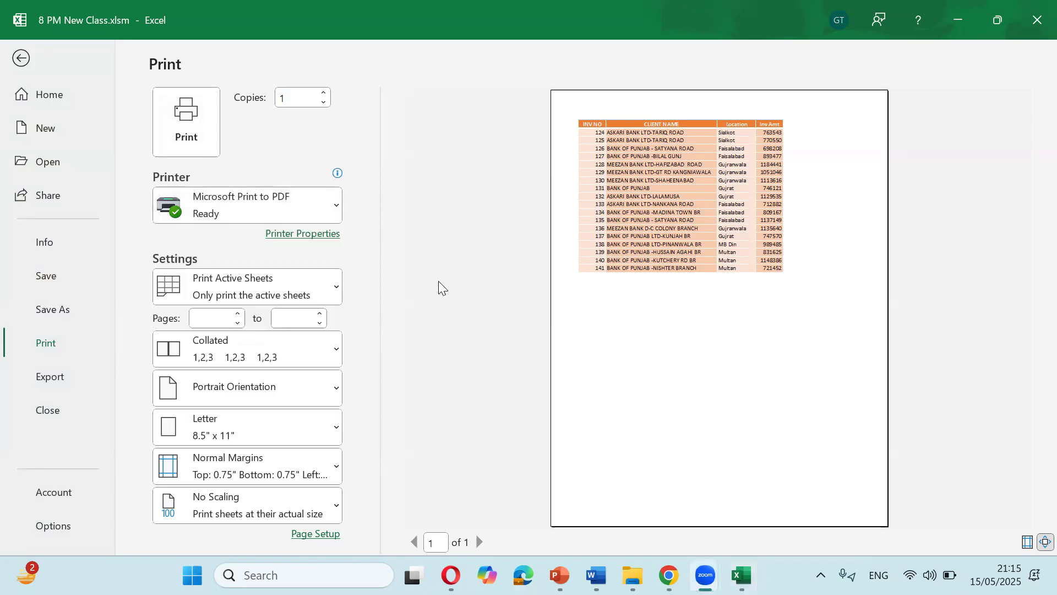
left_click(341, 210)
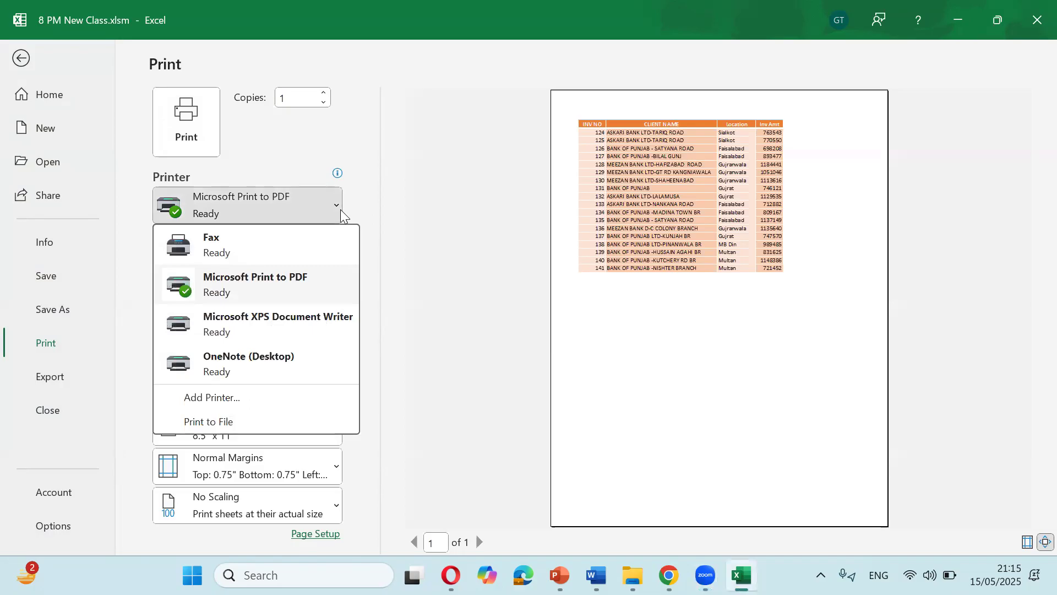
key("Escape")
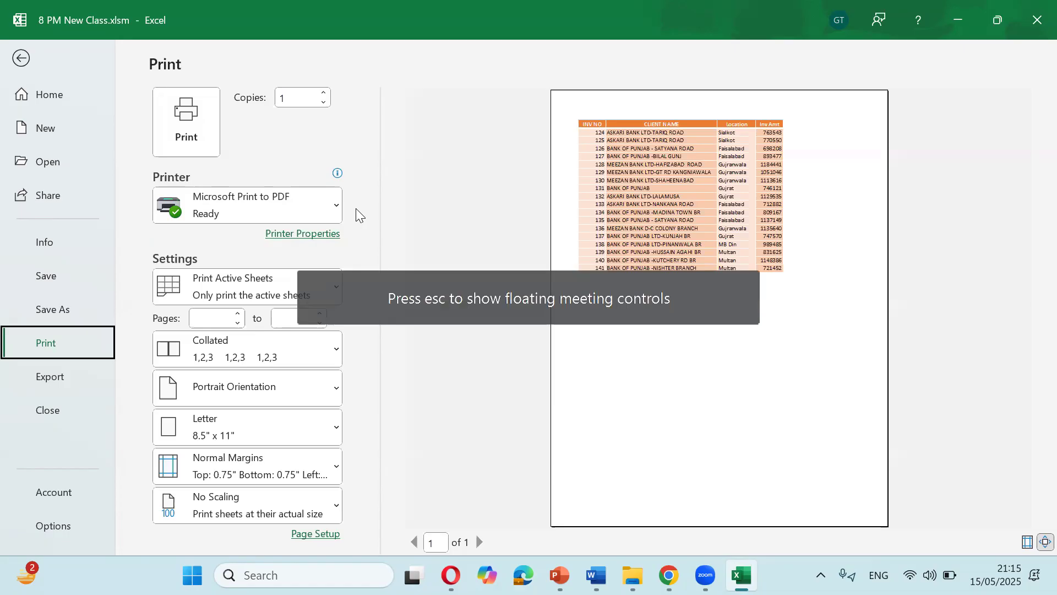
left_click(335, 201)
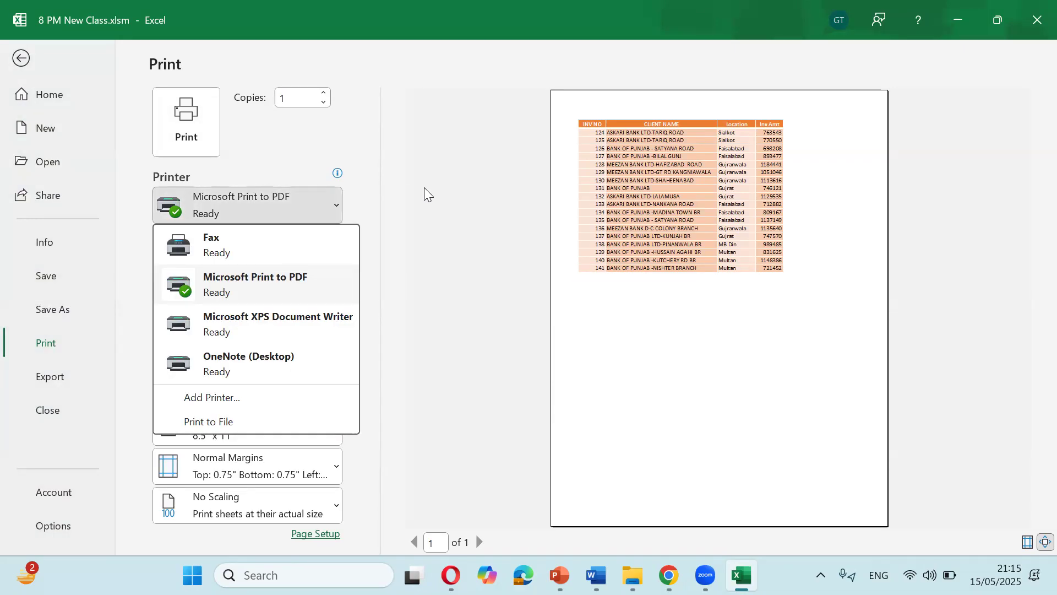
key("Escape")
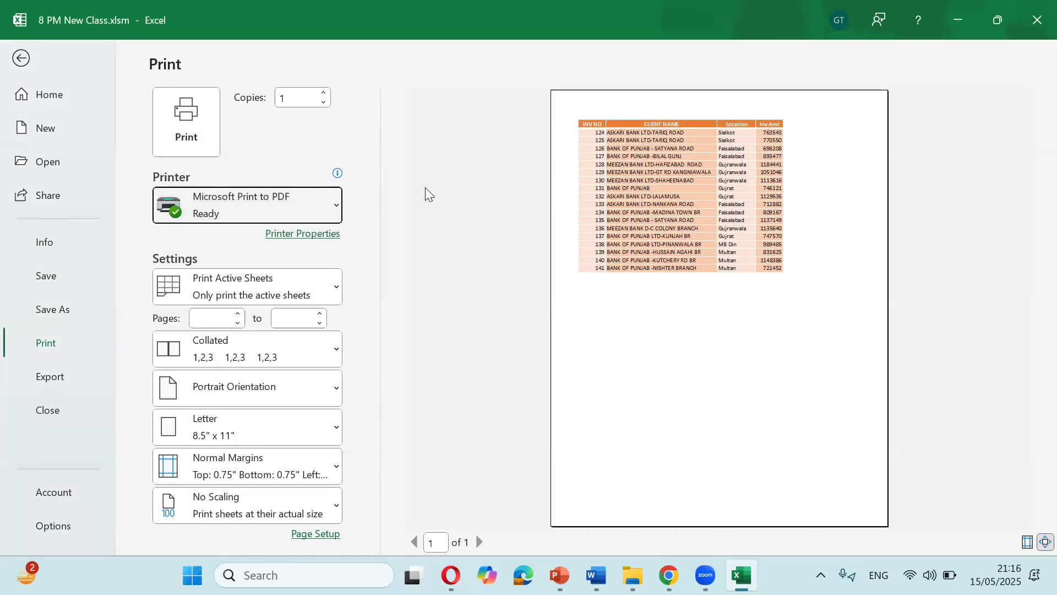
key("Escape")
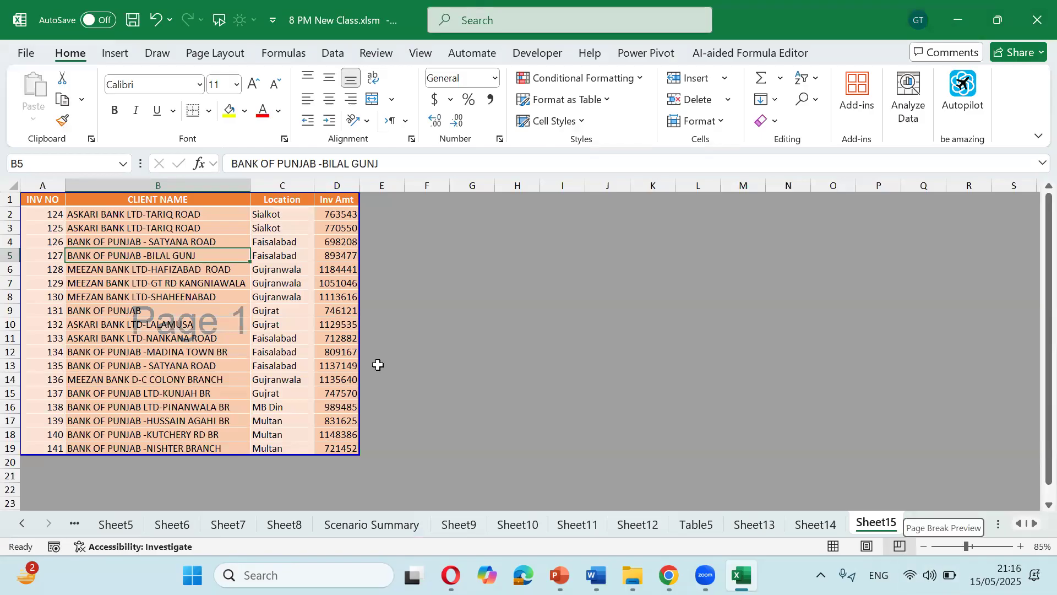
- Return the sheet to Normal view and select the INV NO header cell A1
left_click(266, 353)
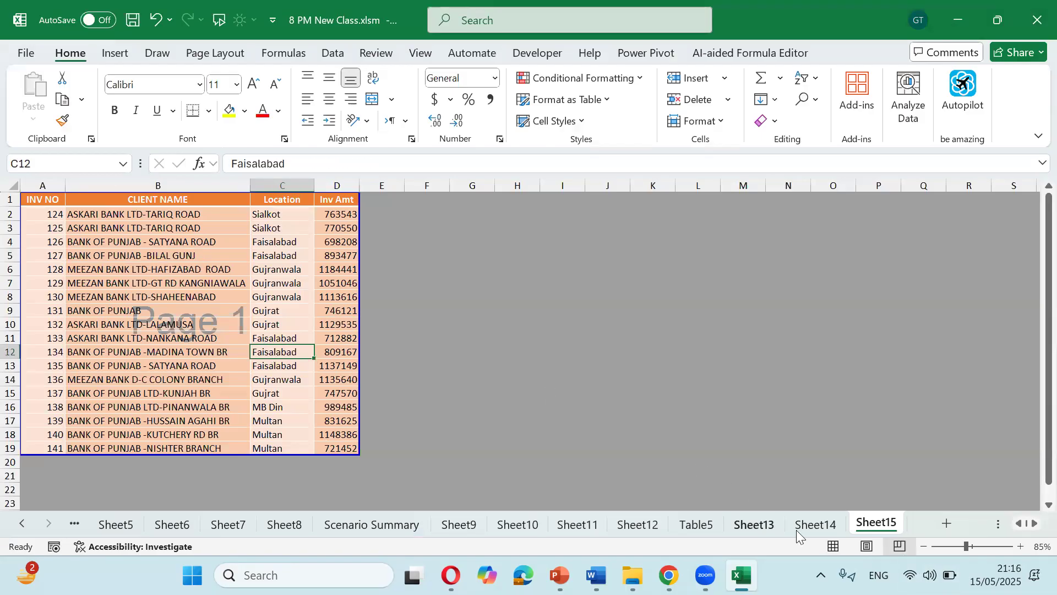
left_click(834, 546)
left_click(76, 214)
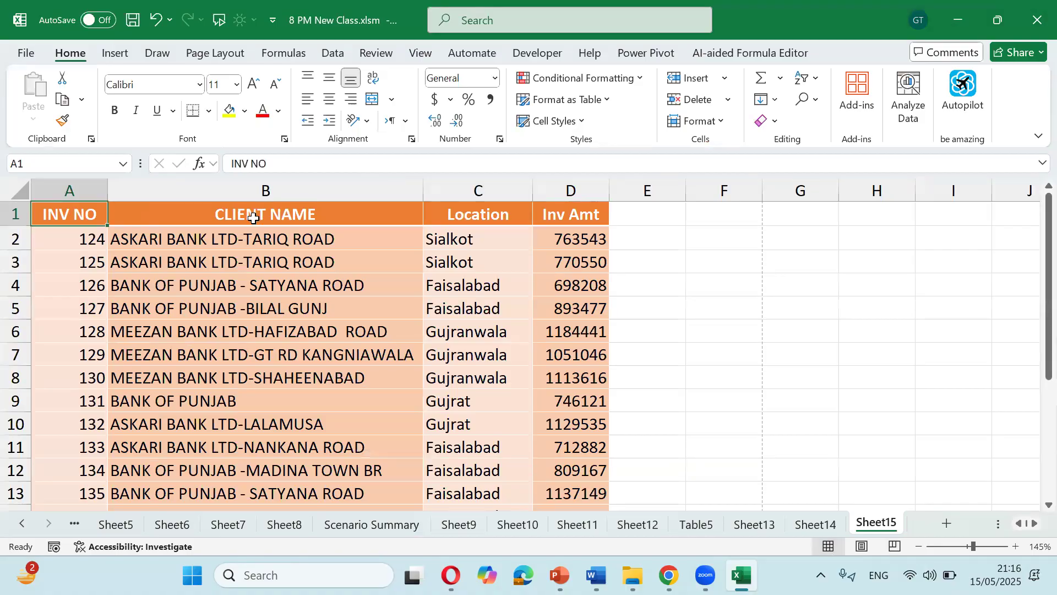
key("Down")
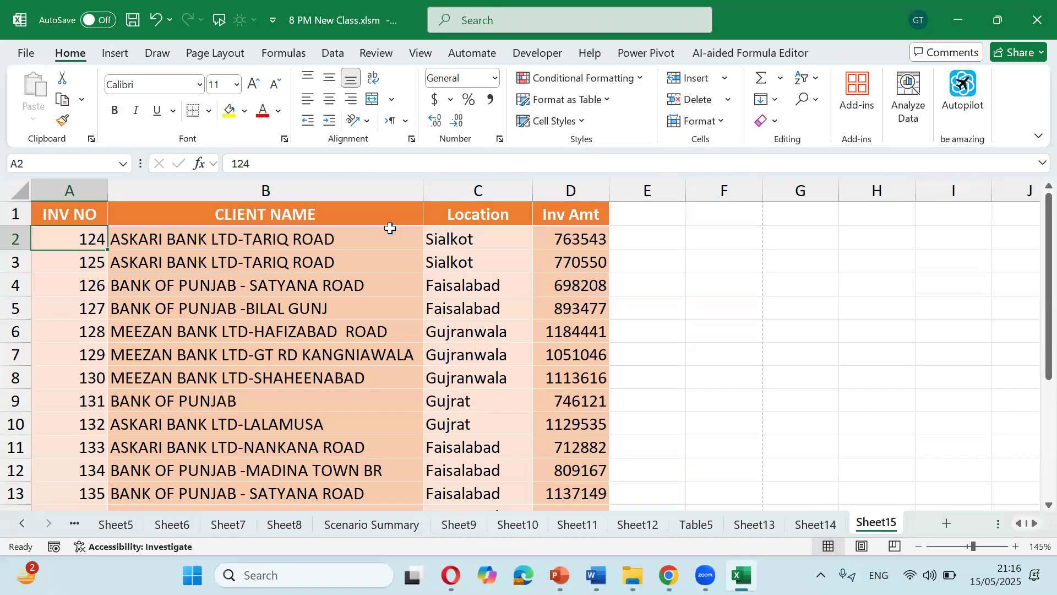
key("ctrl+shift+Right")
key("ctrl+shift+Down")
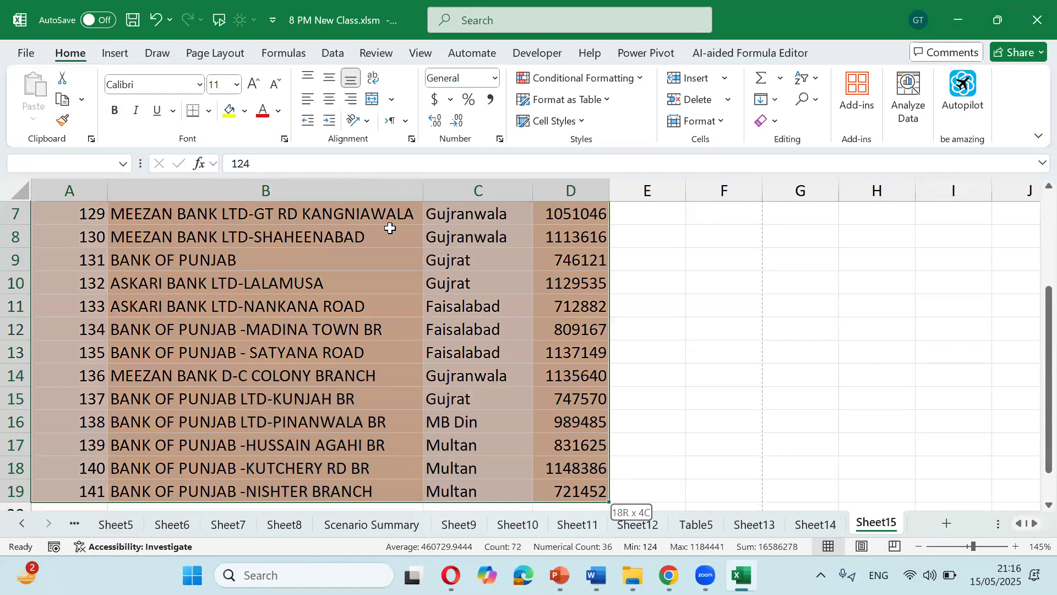
key("ctrl+c")
key("Right")
key("Up")
key("ctrl+Right")
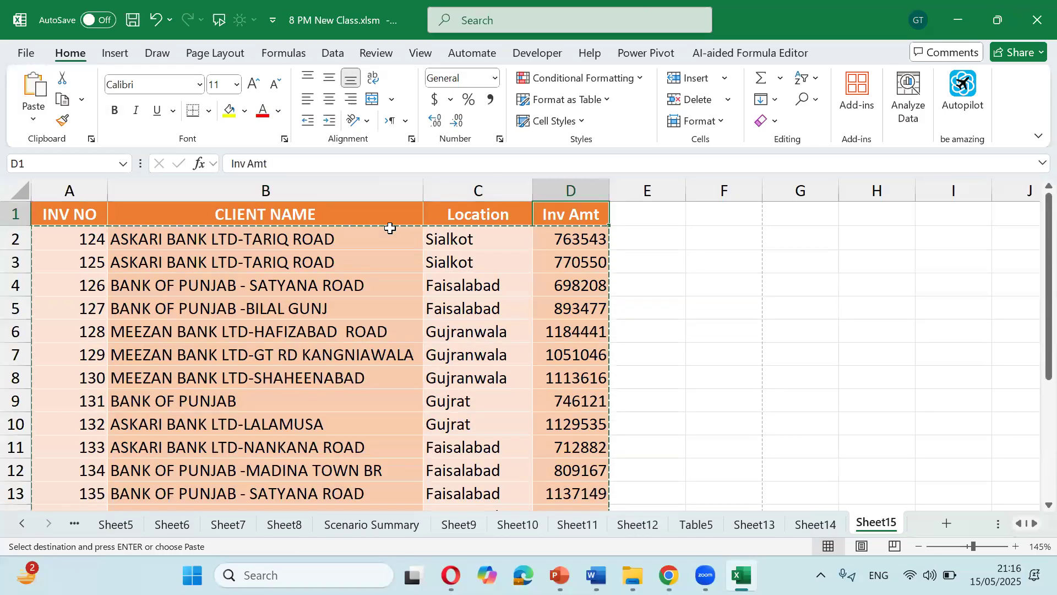
- Copy the whole invoice table A1:D19, including its headers, and paste it beside the original starting at E1
key("ctrl+Left")
key("ctrl+shift+Right")
key("ctrl+shift+Down")
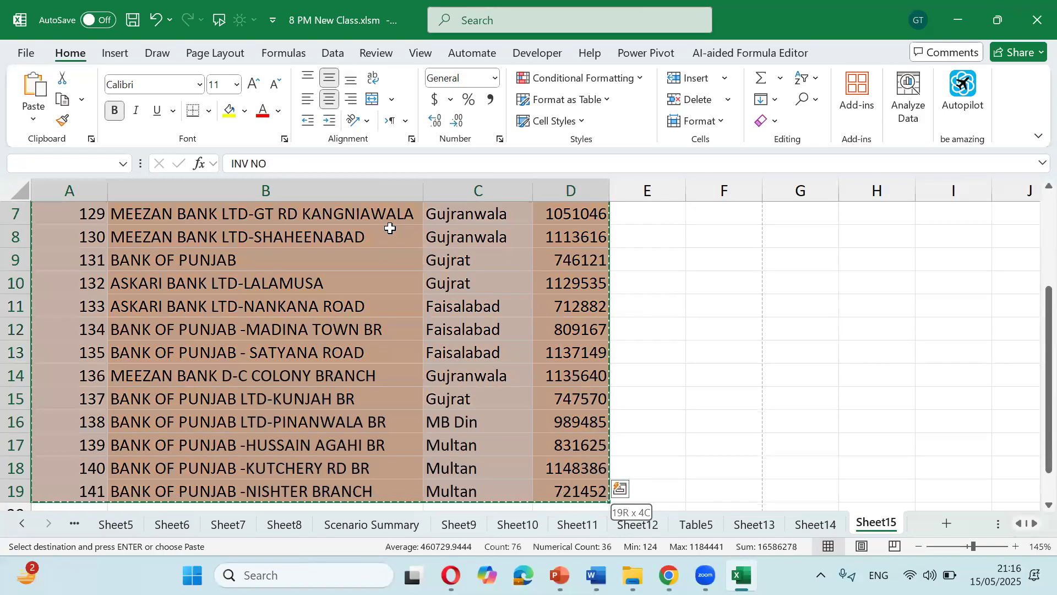
key("Right")
key("Right")
key("Right")
key("Right")
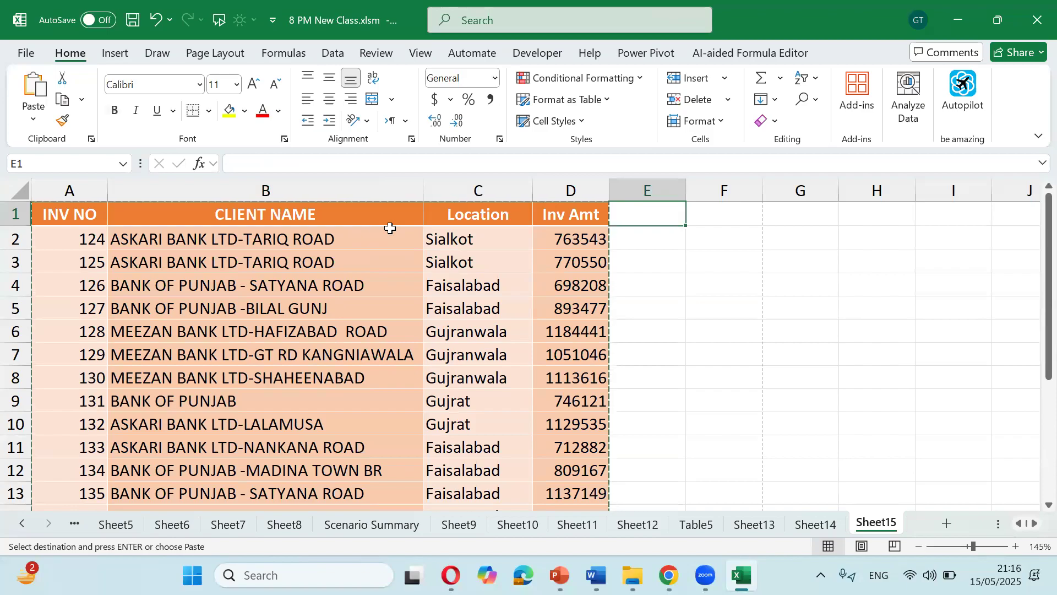
key("ctrl+v")
- Autofit column F so the client names in the pasted table fit the column width
key("Left")
key("Left")
key("Left")
key("Right")
key("Down")
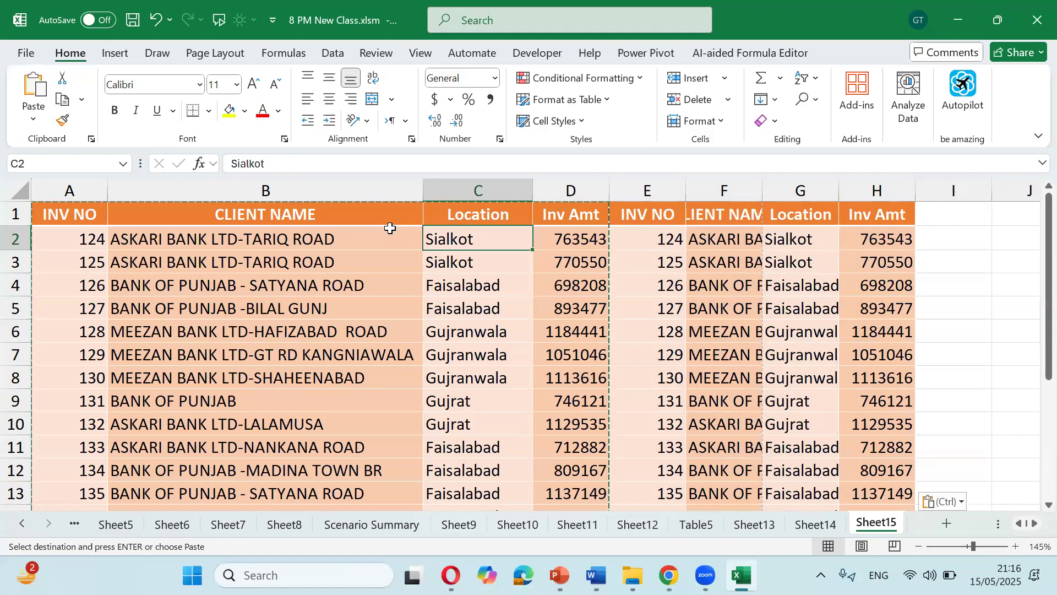
double_click(763, 190)
- Copy rows 9 to 19 of both tables (A9:H19) and paste them below the data starting at A20
key("Down")
key("Down")
key("Down")
key("Down")
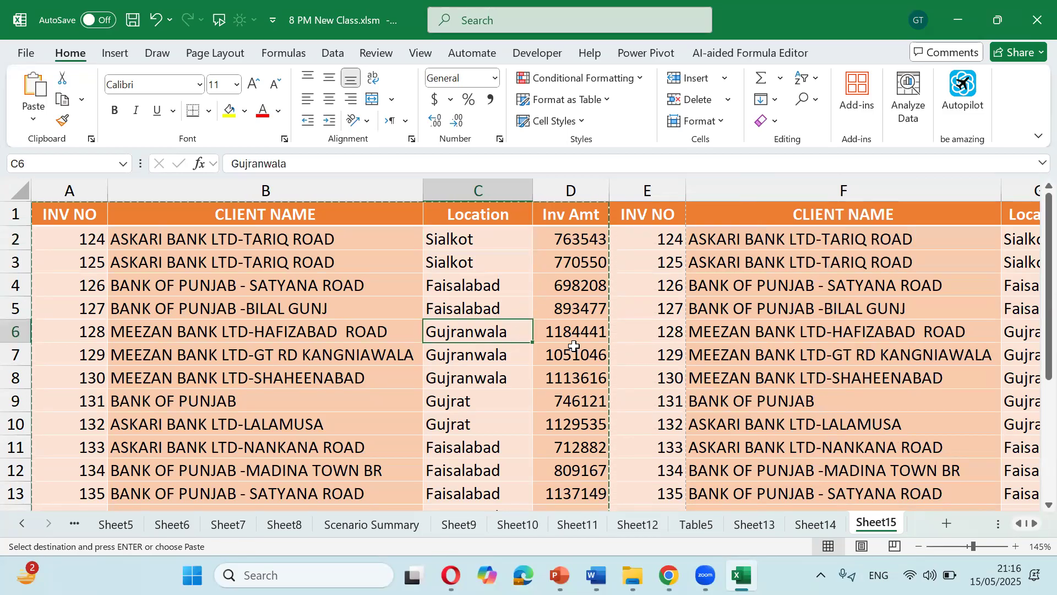
key("Down")
key("Down")
key("Down")
key("Down")
key("Down")
key("Down")
key("Down")
key("Down")
key("Down")
key("Down")
key("Down")
key("Down")
key("Left")
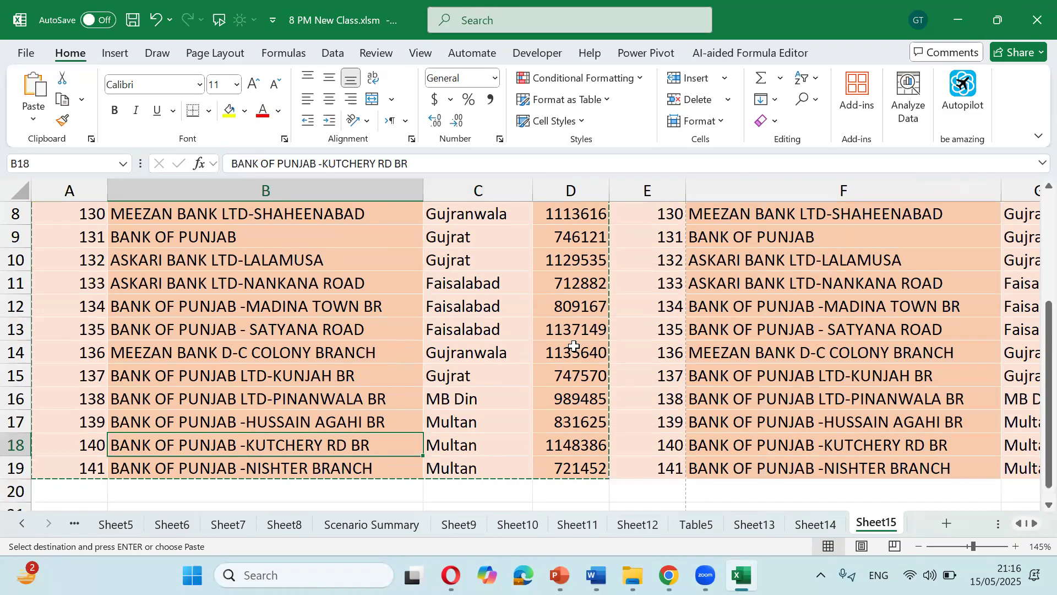
key("Up")
key("Up")
key("Up")
key("Up")
key("Up")
key("Up")
key("Up")
key("Up")
key("Up")
key("Left")
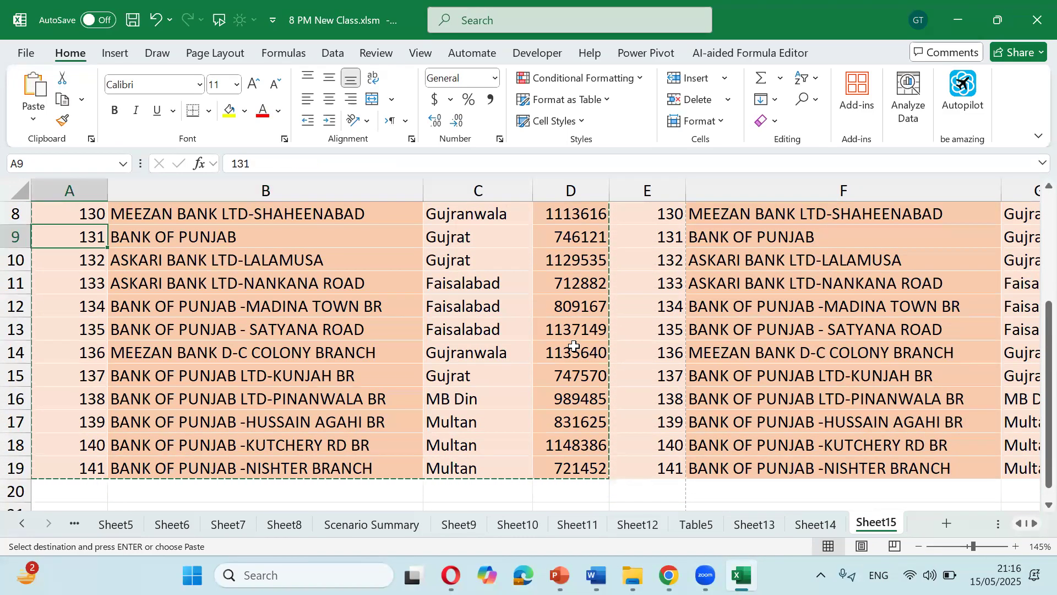
key("ctrl+shift+Right")
key("ctrl+shift+Down")
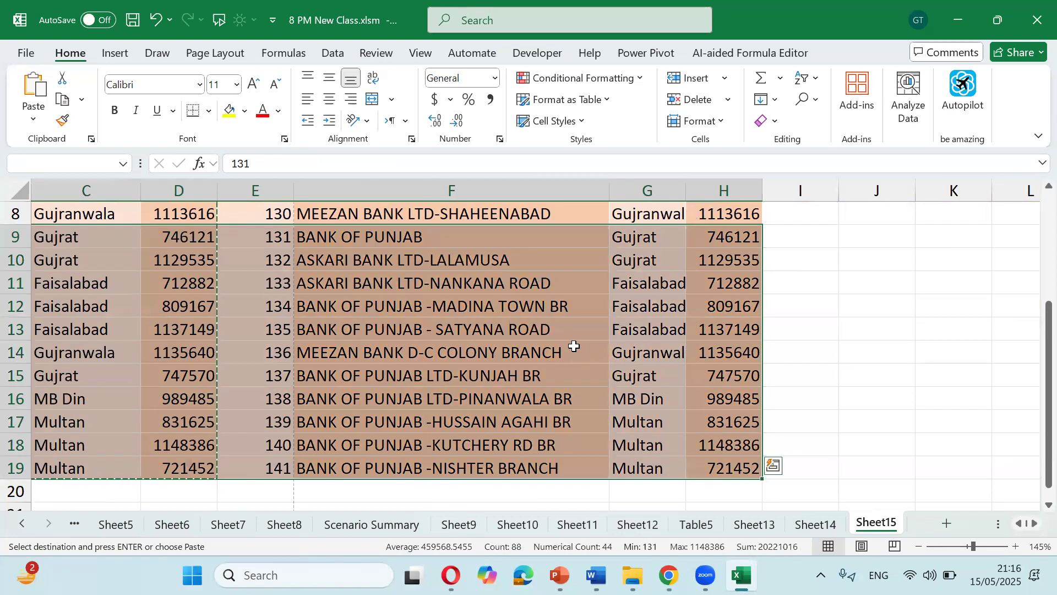
key("ctrl+c")
key("Down")
key("Down")
key("Down")
key("Down")
key("Down")
key("Down")
key("Down")
key("Down")
key("Down")
key("Down")
key("Down")
key("Down")
key("Up")
key("ctrl+v")
key("ctrl+Down")
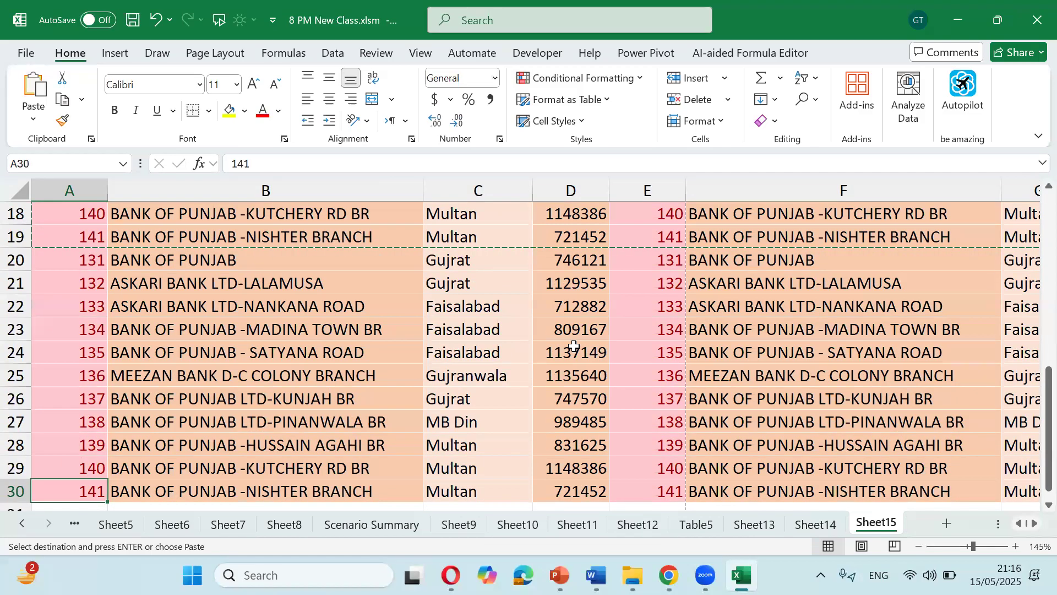
- Show the enlarged data in Page Break Preview, clear the pending copy selection, and look over the page division
scroll(574, 346, "down", 1)
key("ctrl+Up")
key("Down")
key("Down")
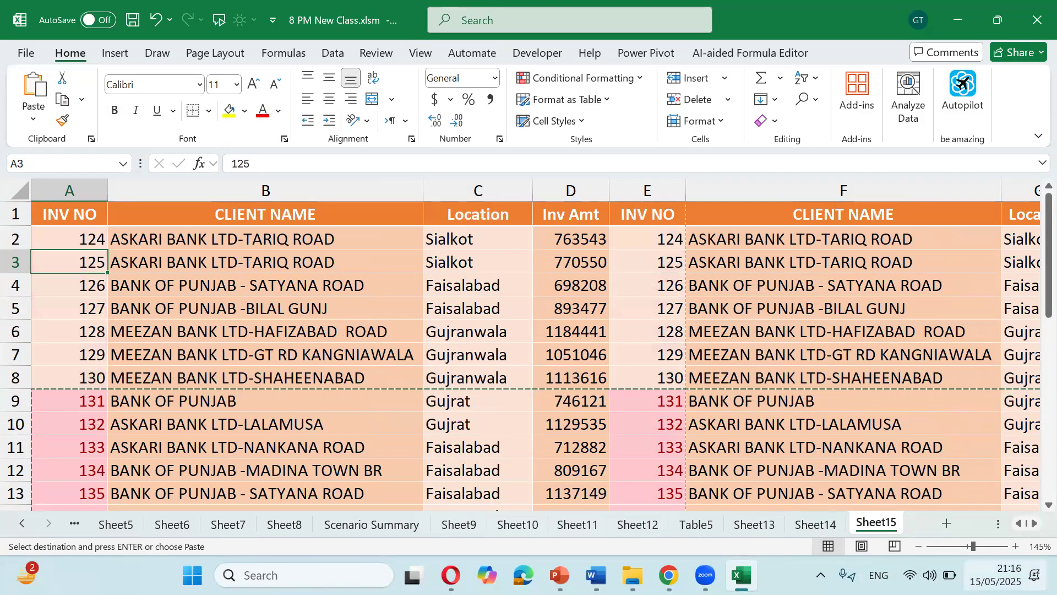
left_click(895, 545)
key("Escape")
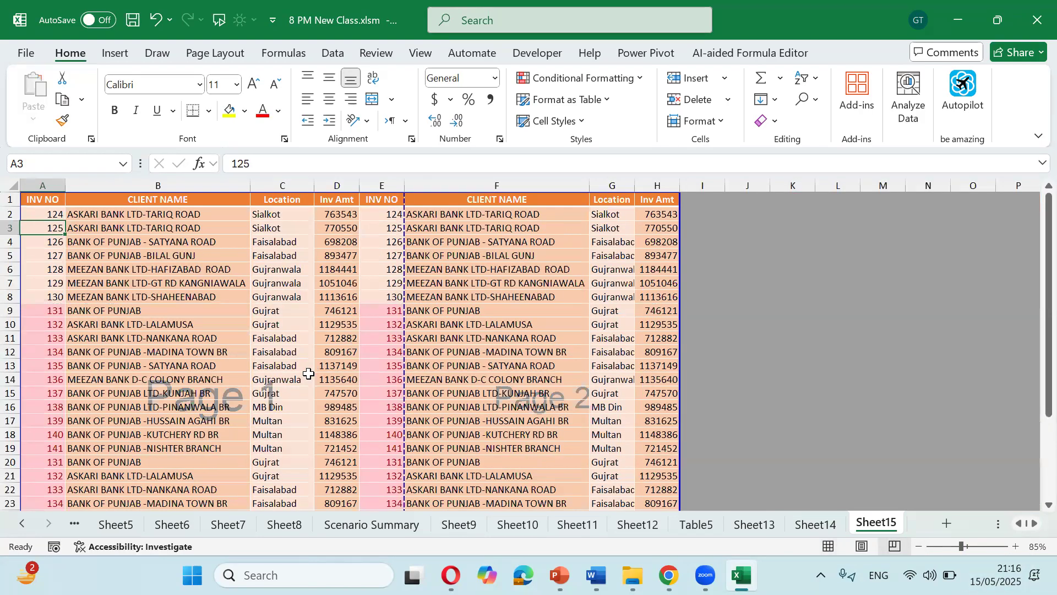
scroll(302, 379, "down", 5)
scroll(298, 381, "up", 4)
scroll(299, 381, "up", 1)
- Check both pages of the enlarged sheet in the print preview and return to the worksheet
key("ctrl+p")
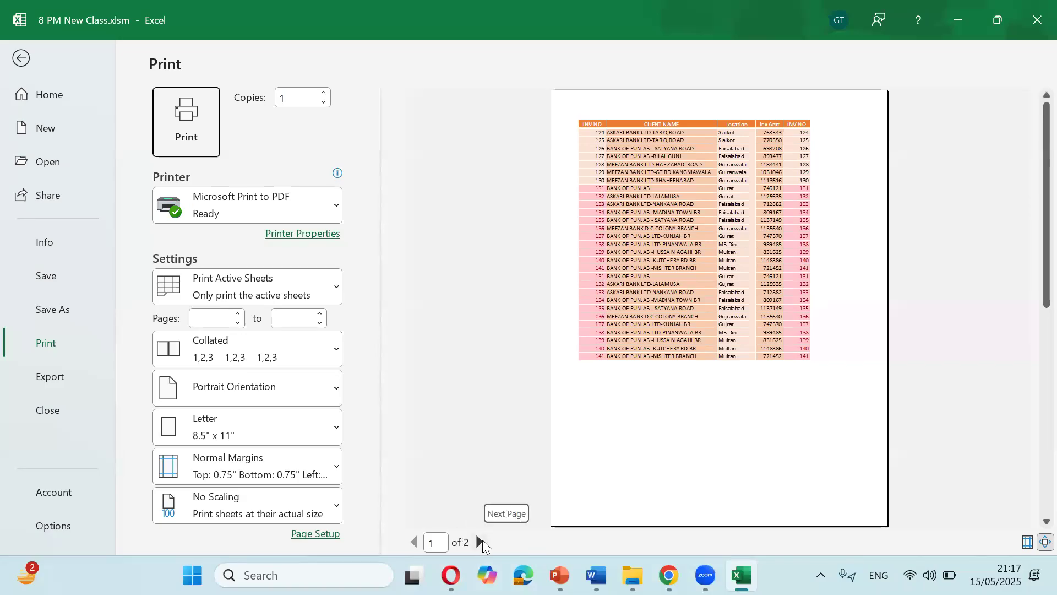
left_click(481, 541)
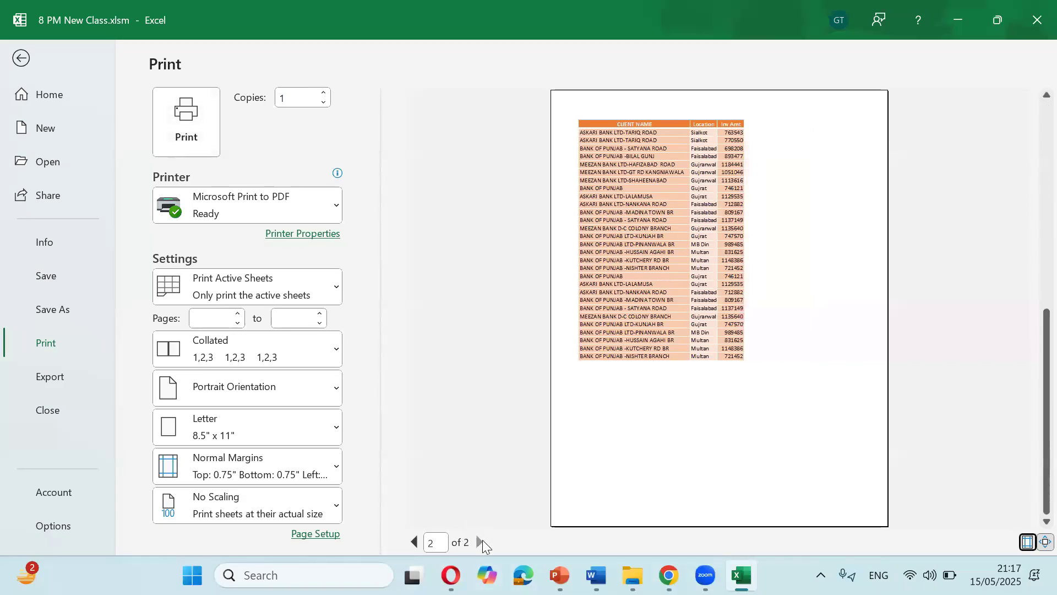
left_click(414, 541)
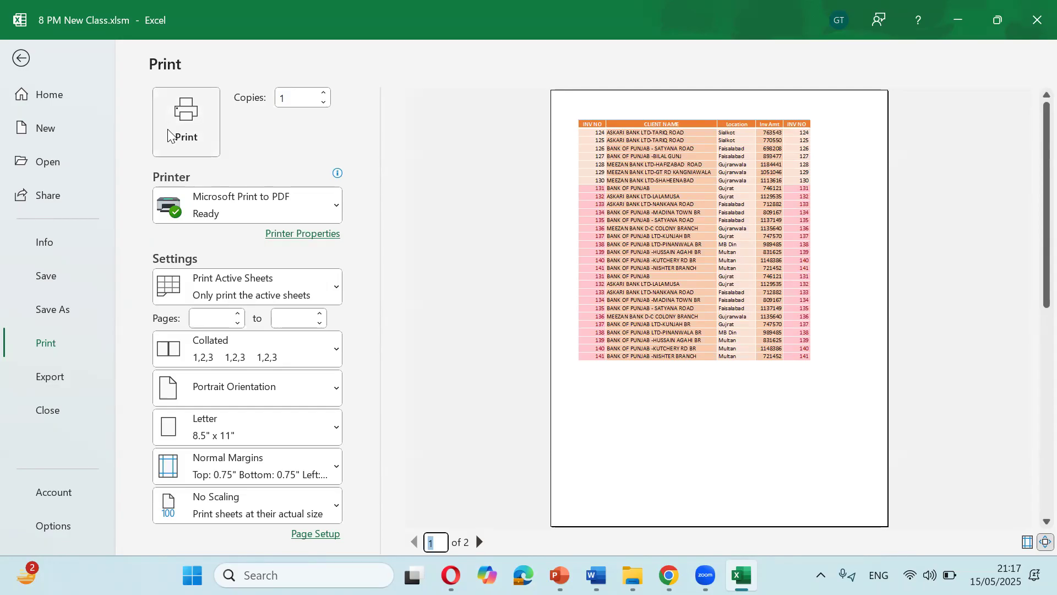
left_click(185, 121)
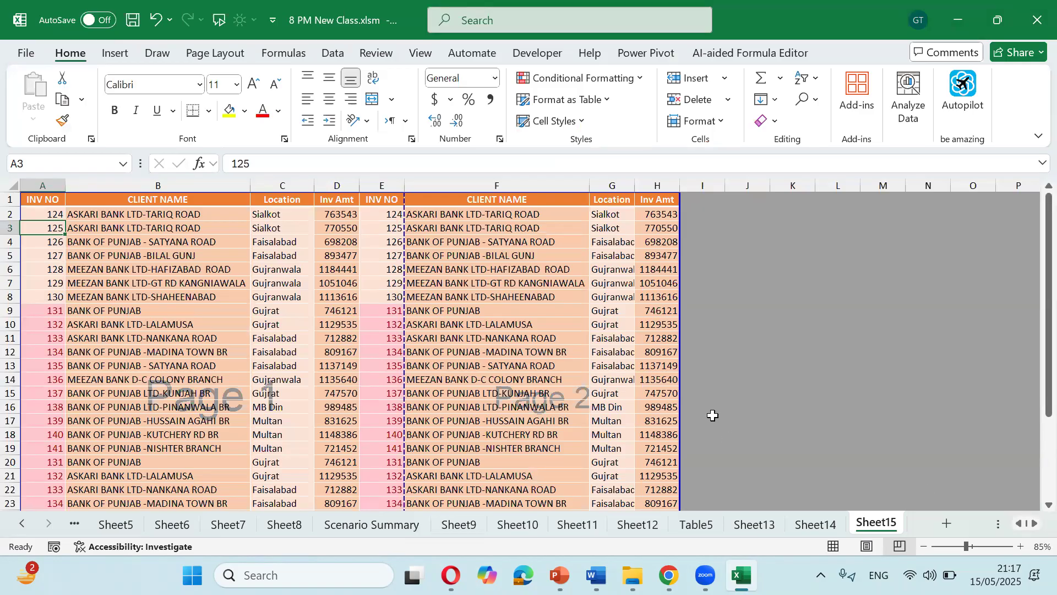
- Select cell C35 below the data and look over the available paper sizes for the sheet
scroll(308, 336, "down", 8)
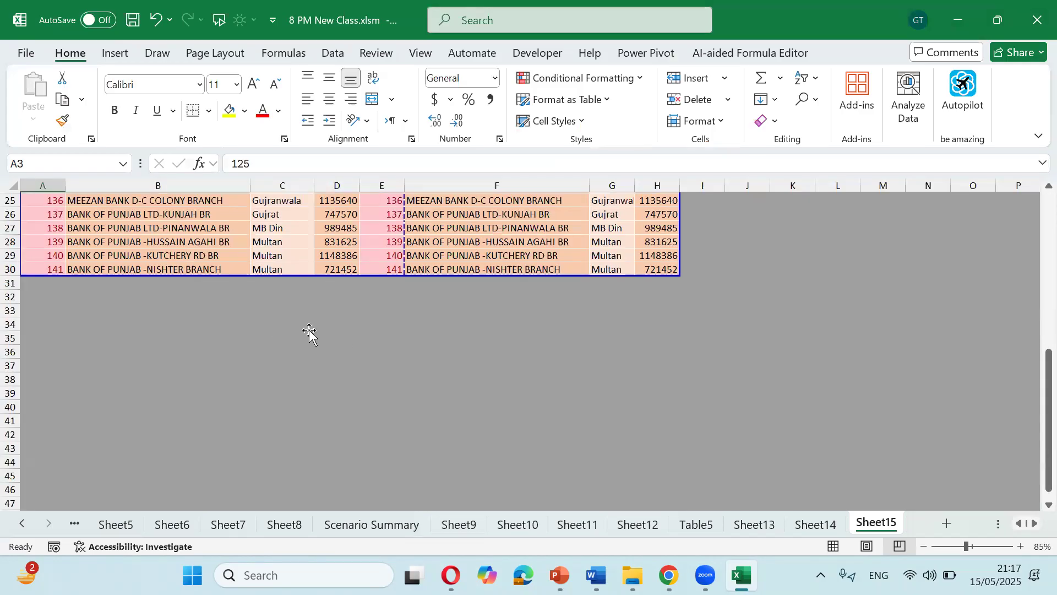
left_click(309, 337)
left_click(217, 58)
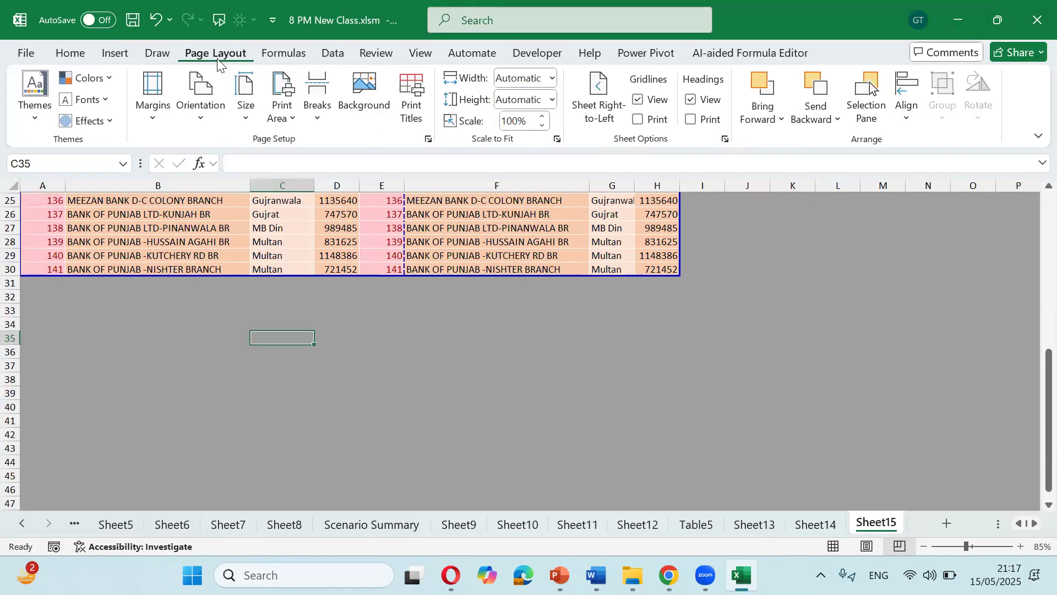
left_click(247, 110)
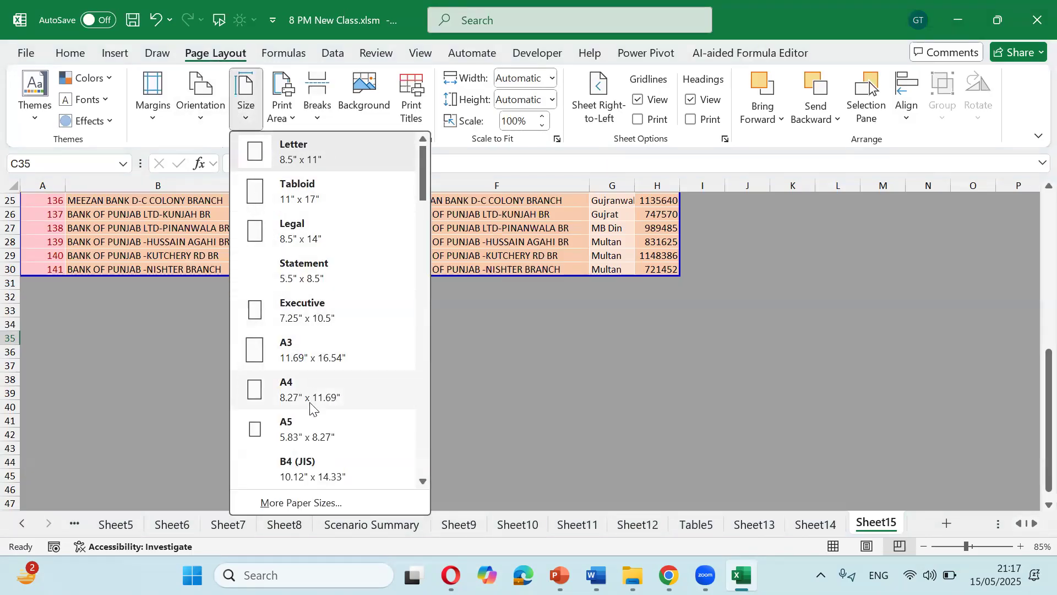
left_click(309, 386)
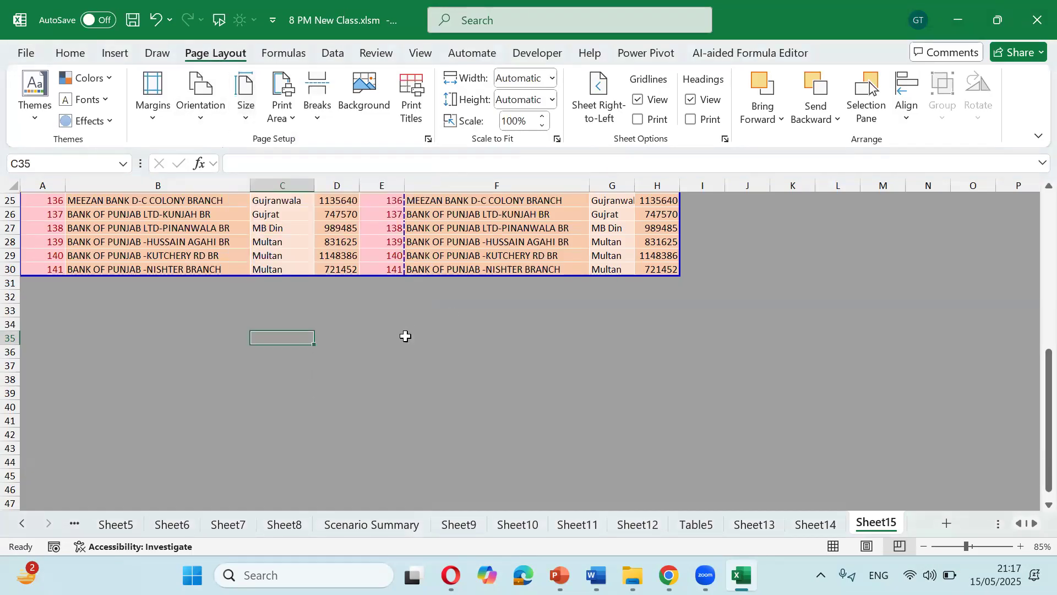
- Enter the paper size notes A4 in C35, Legal in C36 and Letter in D35 below the data
type("A$")
key("BackSpace")
type("4")
key("Return")
type("Legal")
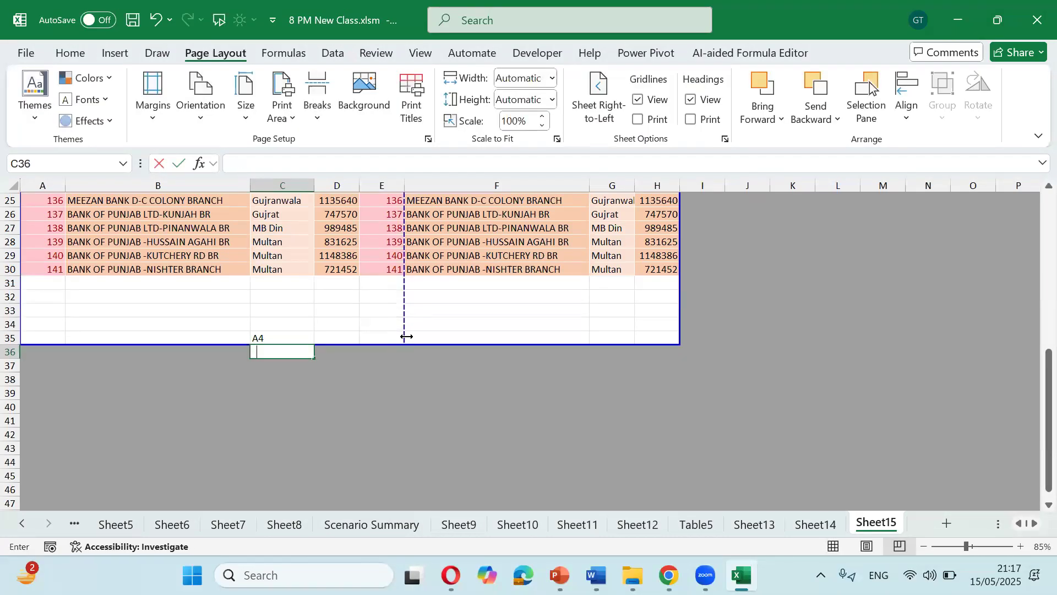
key("Return")
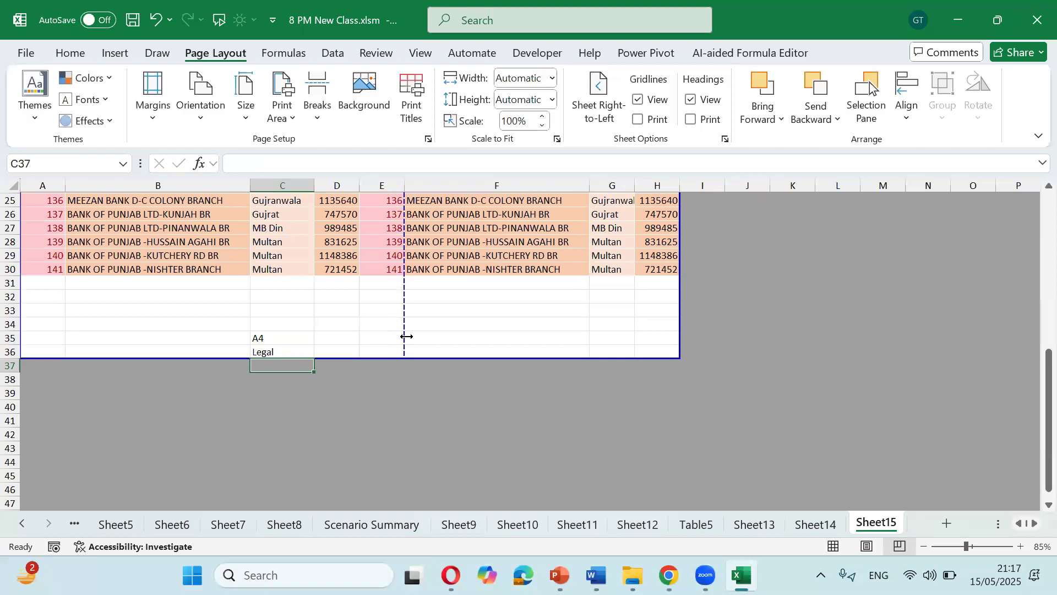
key("Up")
key("Up")
key("Right")
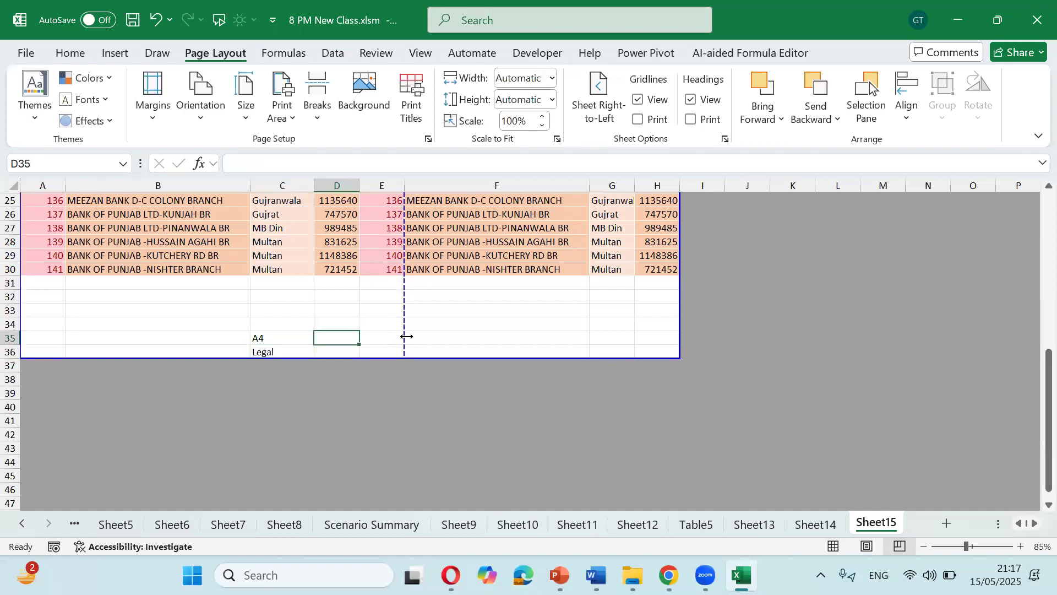
type("Letter")
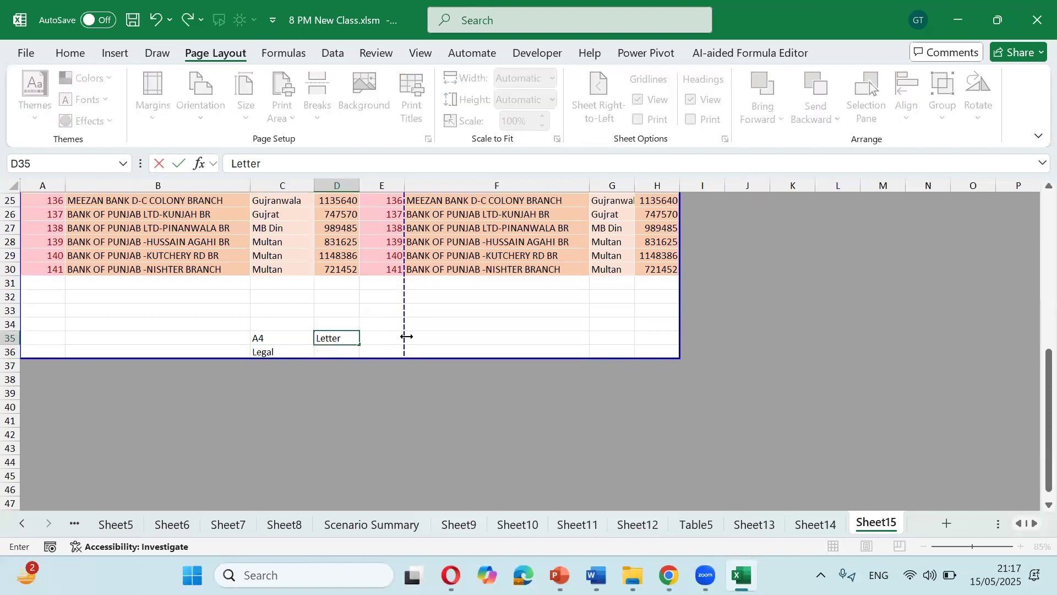
key("Return")
key("Up")
key("Up")
key("Up")
key("Up")
key("Up")
key("Up")
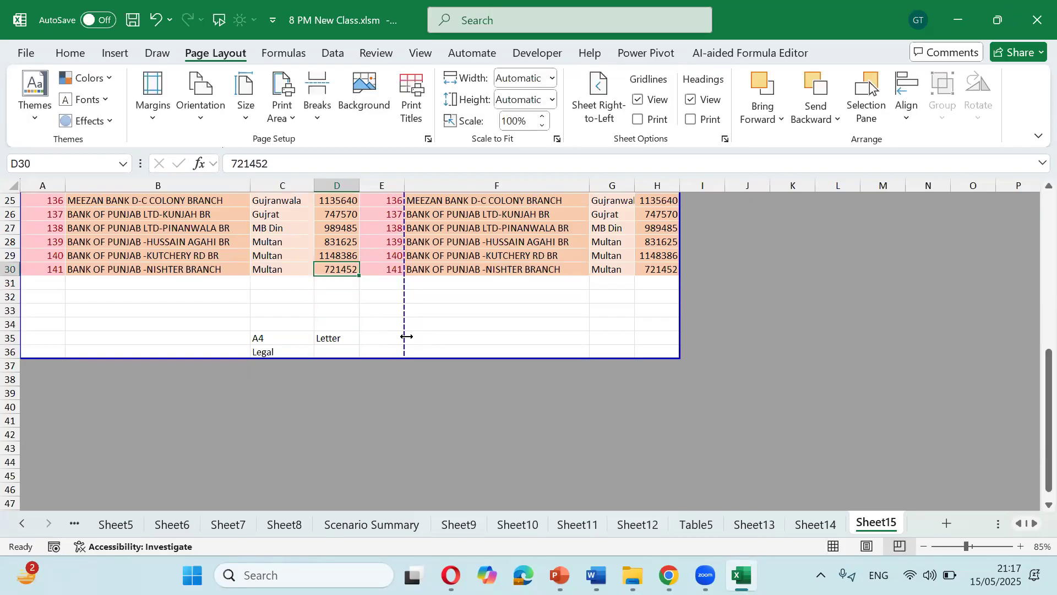
key("Down")
key("Down")
key("Down")
key("Down")
key("Down")
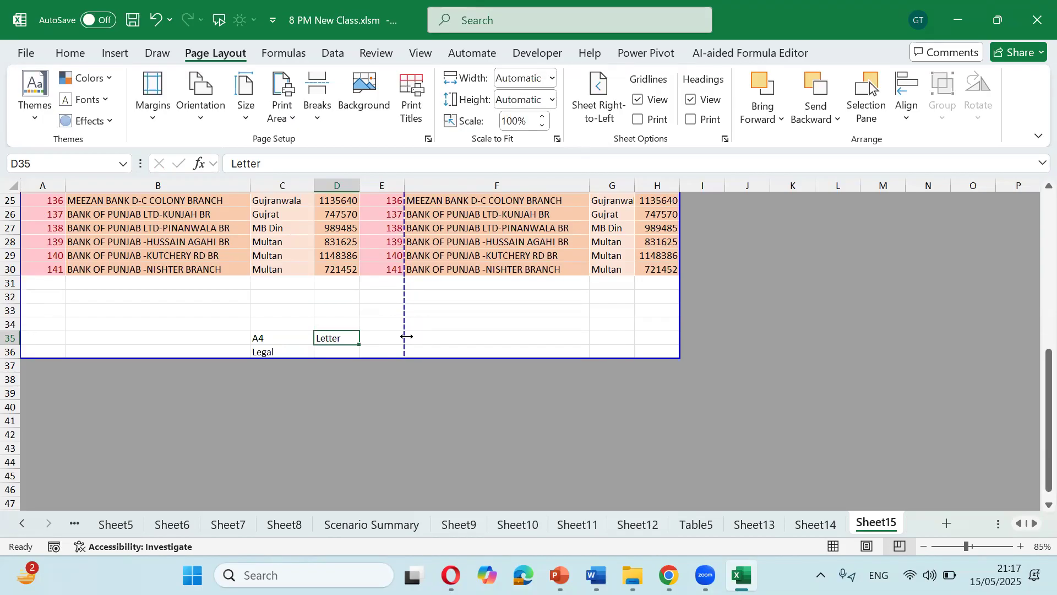
key("Left")
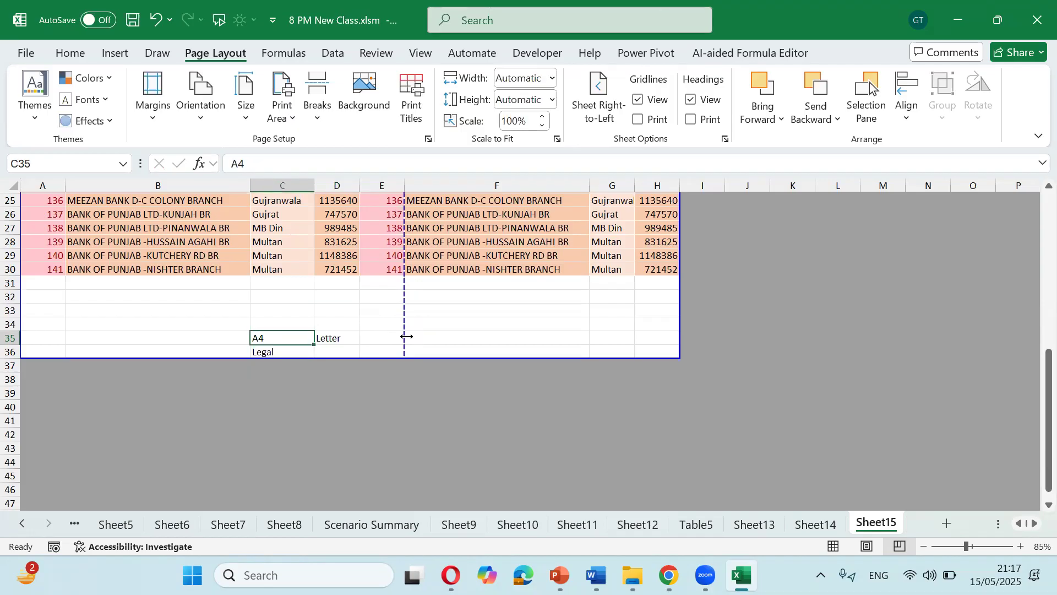
key("Down")
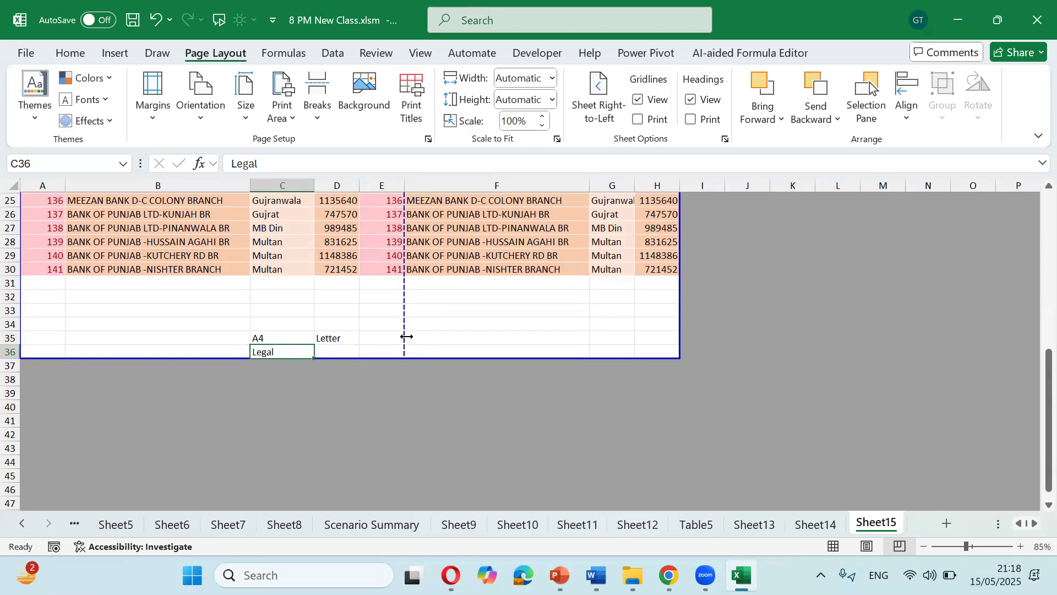
key("Up")
key("Up")
key("Up")
key("Up")
key("Up")
key("Up")
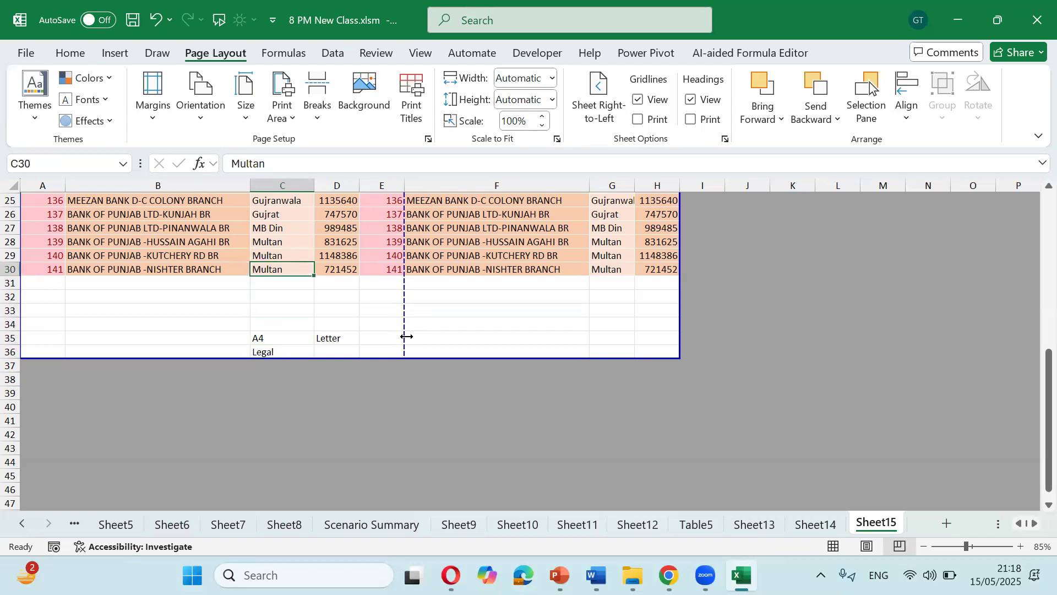
key("Down")
key("Down")
key("Down")
key("Down")
key("Down")
key("Down")
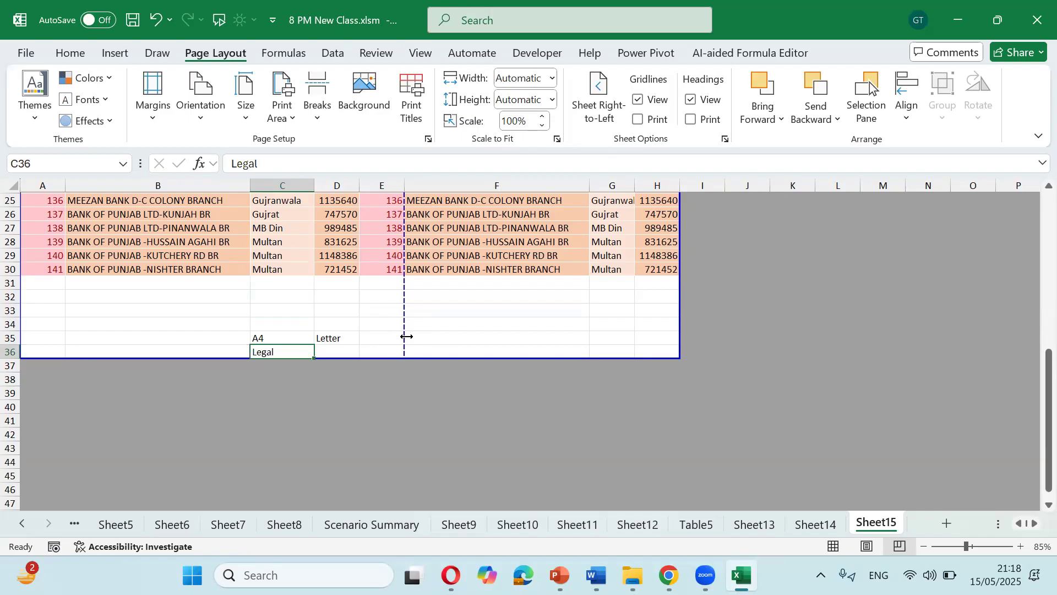
- Set the sheet's paper size to Legal (8.5" x 14")
scroll(406, 337, "up", 2)
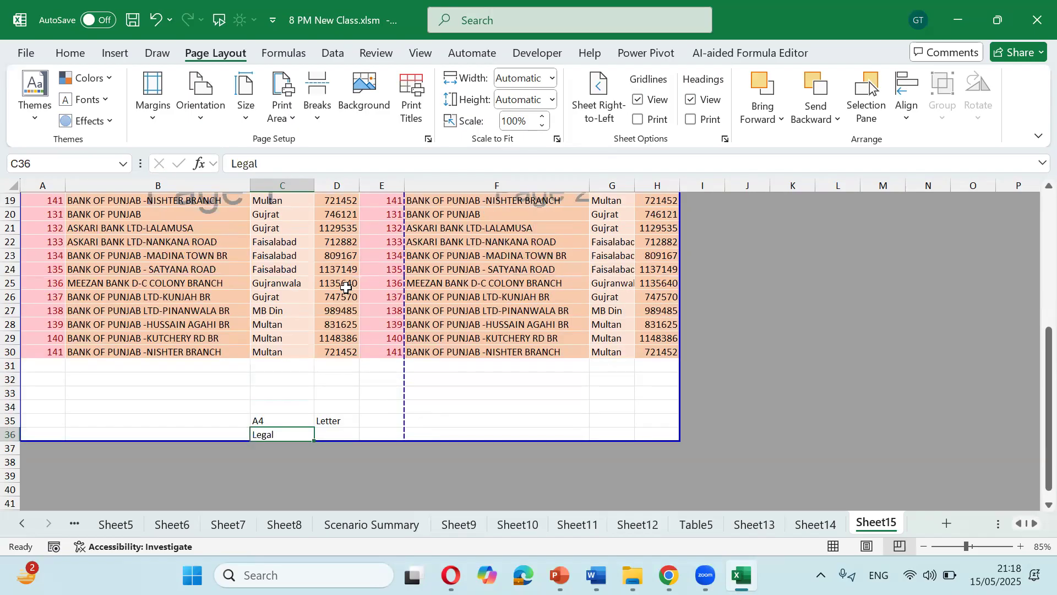
left_click(249, 117)
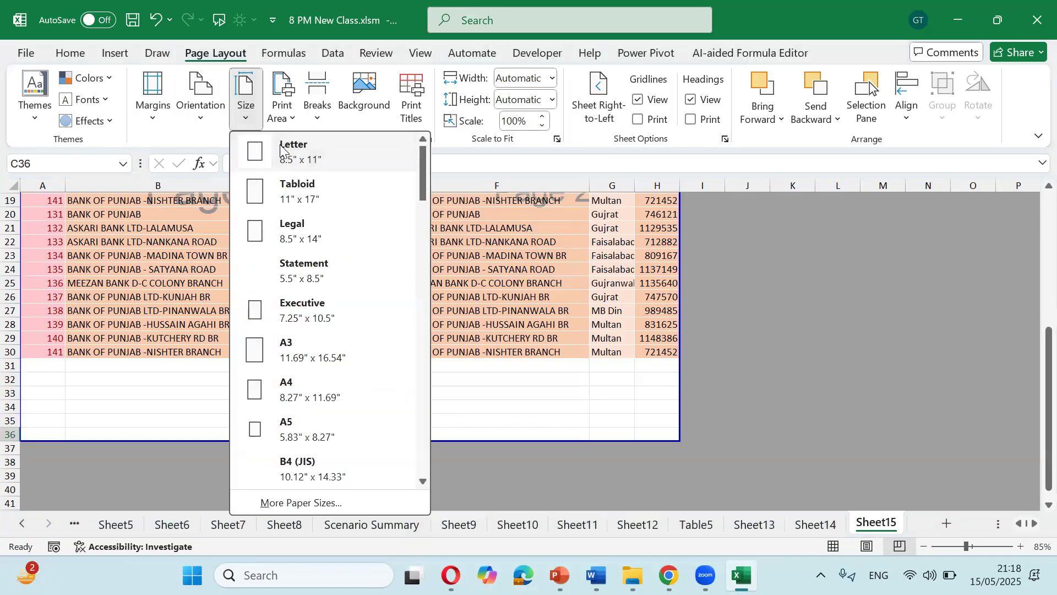
left_click(309, 227)
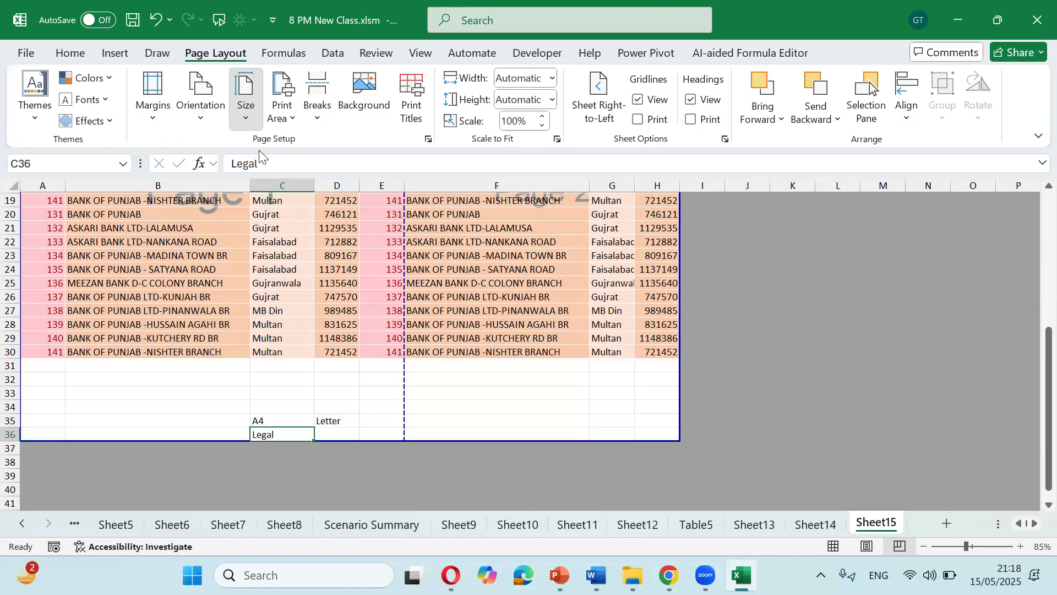
- Set the paper size to A4 (8.27" x 11.69"), check the sheet in the print preview and return to the worksheet
left_click(246, 113)
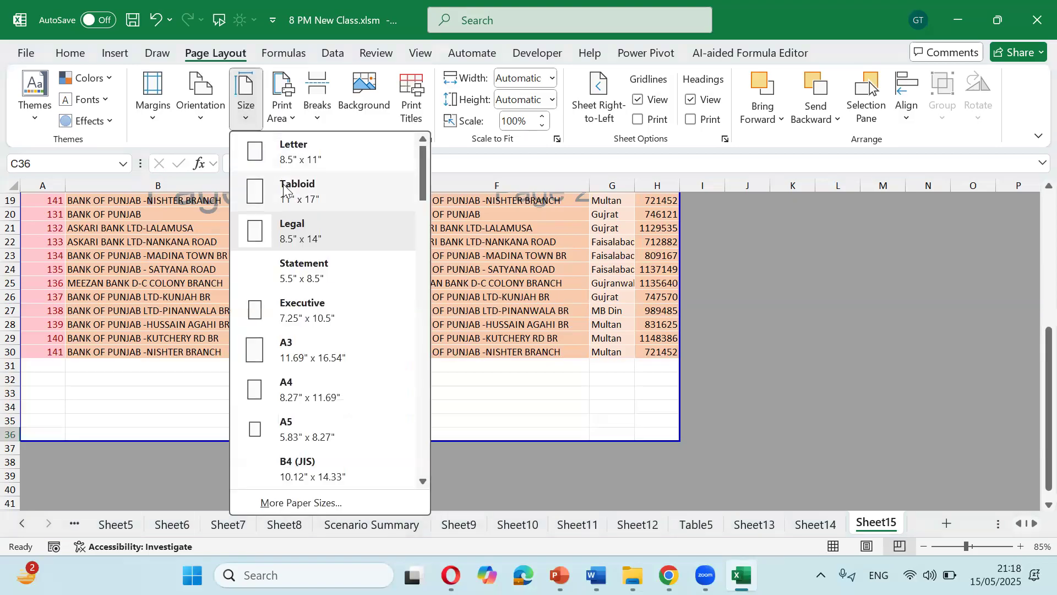
left_click(318, 396)
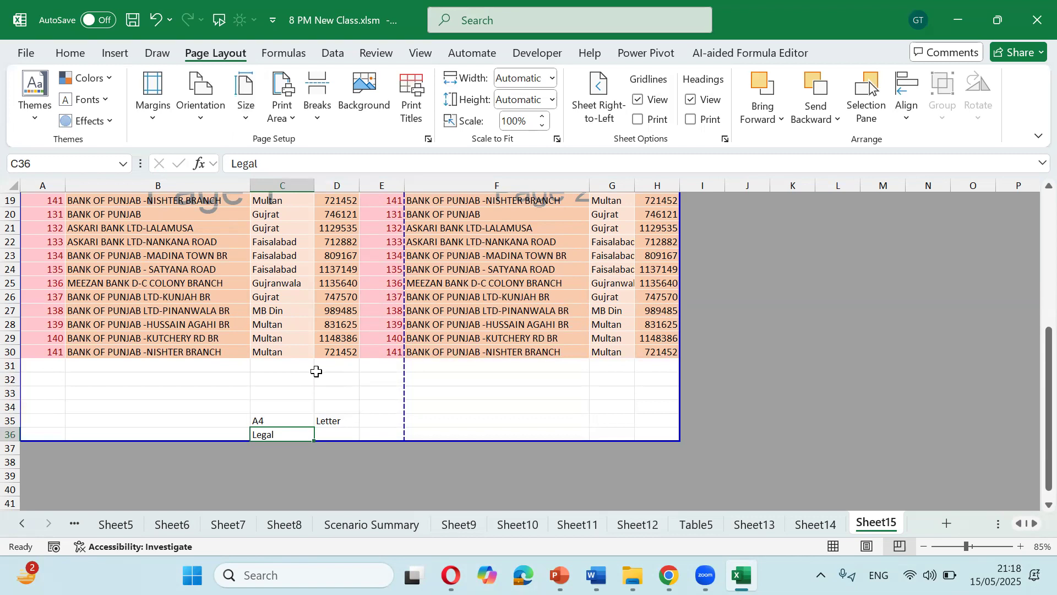
scroll(316, 372, "up", 6)
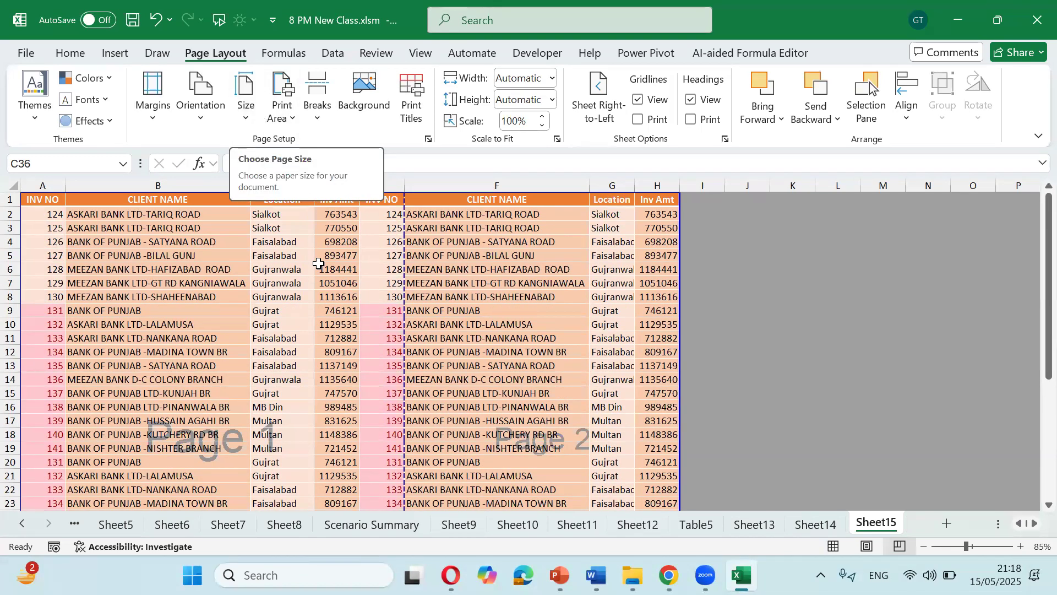
scroll(315, 265, "down", 7)
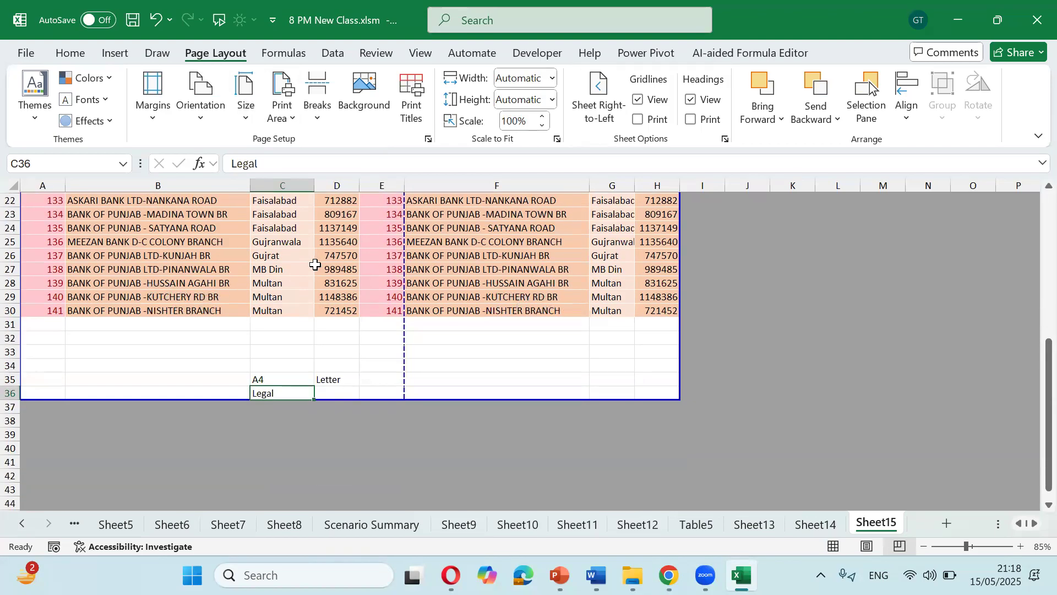
key("ctrl+p")
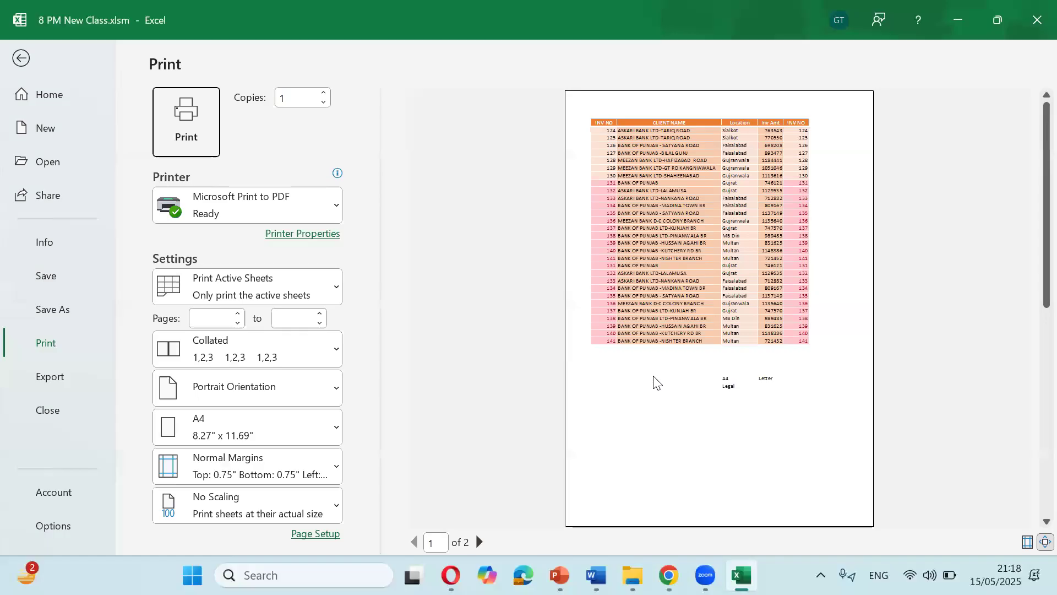
key("Escape")
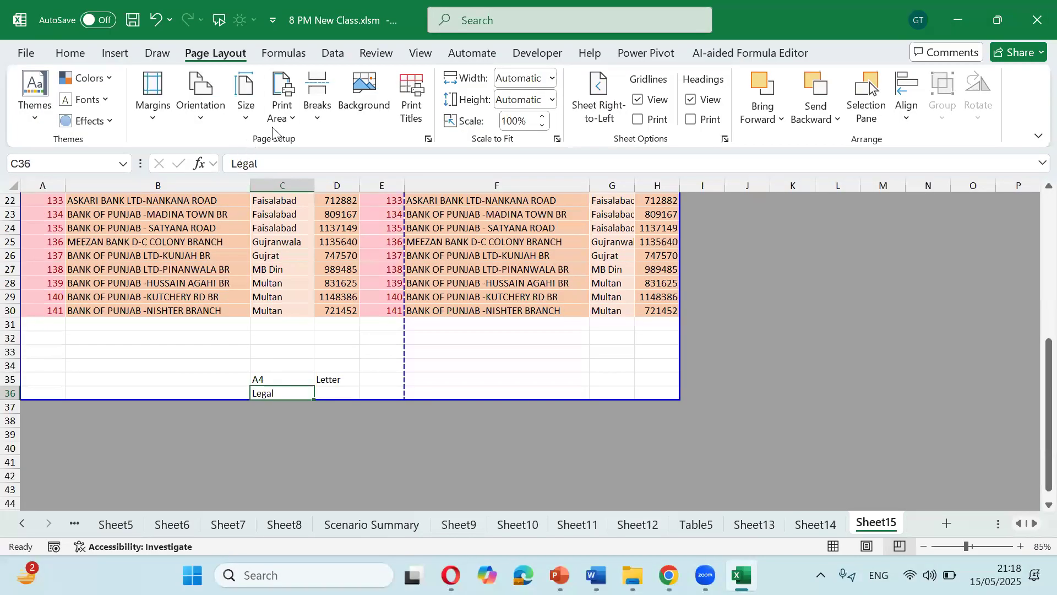
- Switch the paper size to Legal (8.5" x 14"), check it in the print preview and return to the worksheet
left_click(245, 97)
left_click(285, 235)
key("ctrl+p")
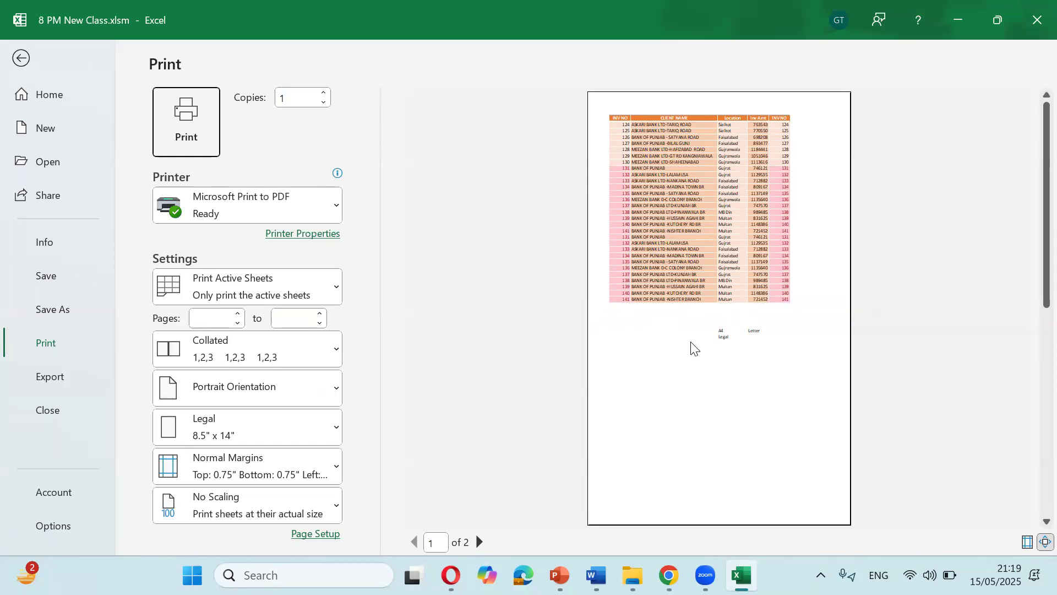
key("Escape")
- Look over the page division and delete the paper size notes below the data in C34:D37
scroll(345, 376, "down", 3)
scroll(300, 349, "down", 1)
scroll(300, 353, "up", 7)
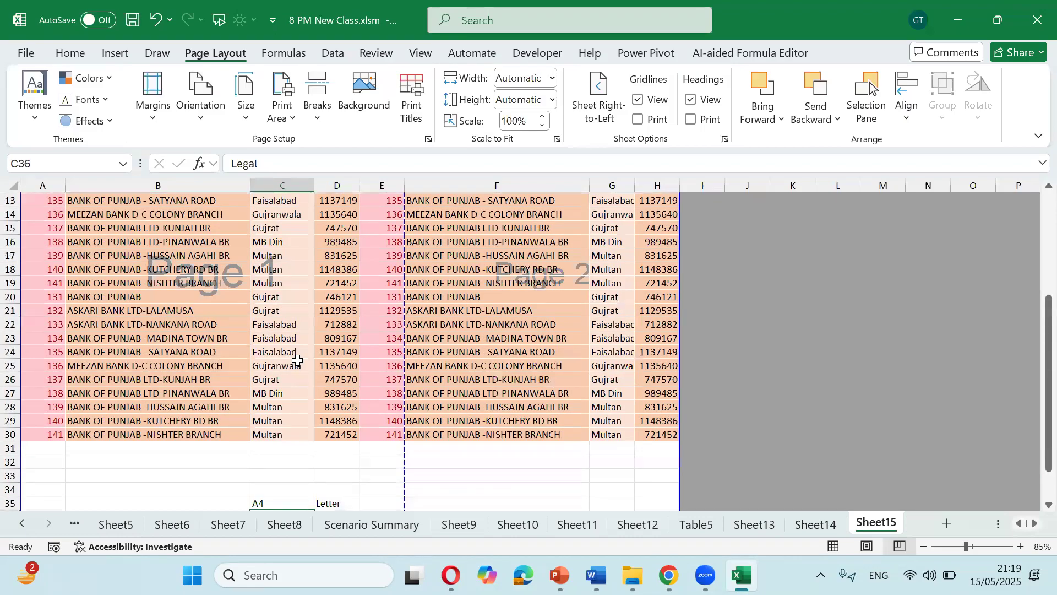
scroll(298, 360, "up", 4)
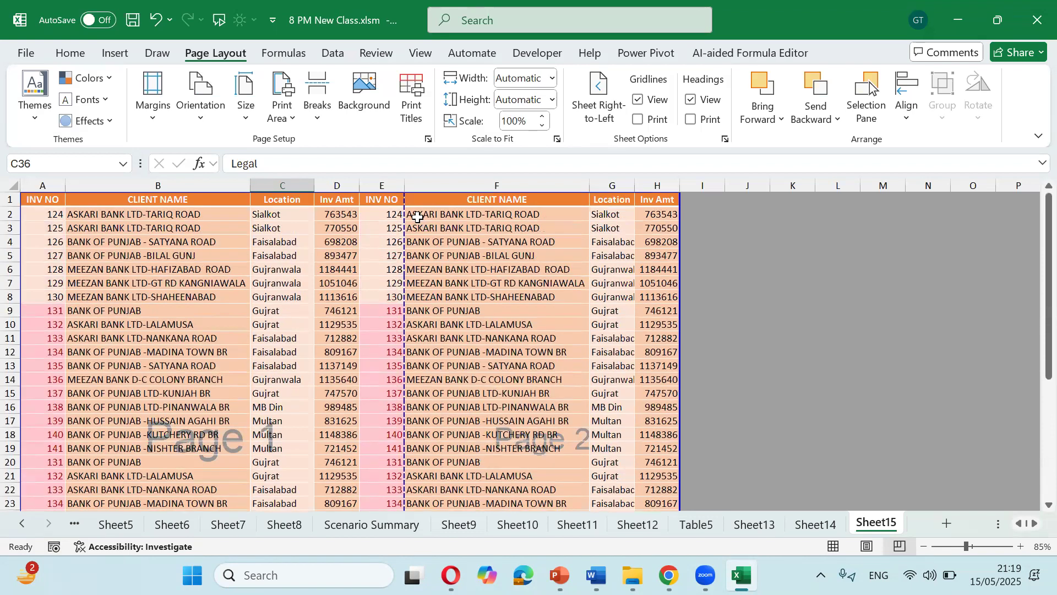
scroll(401, 255, "down", 6)
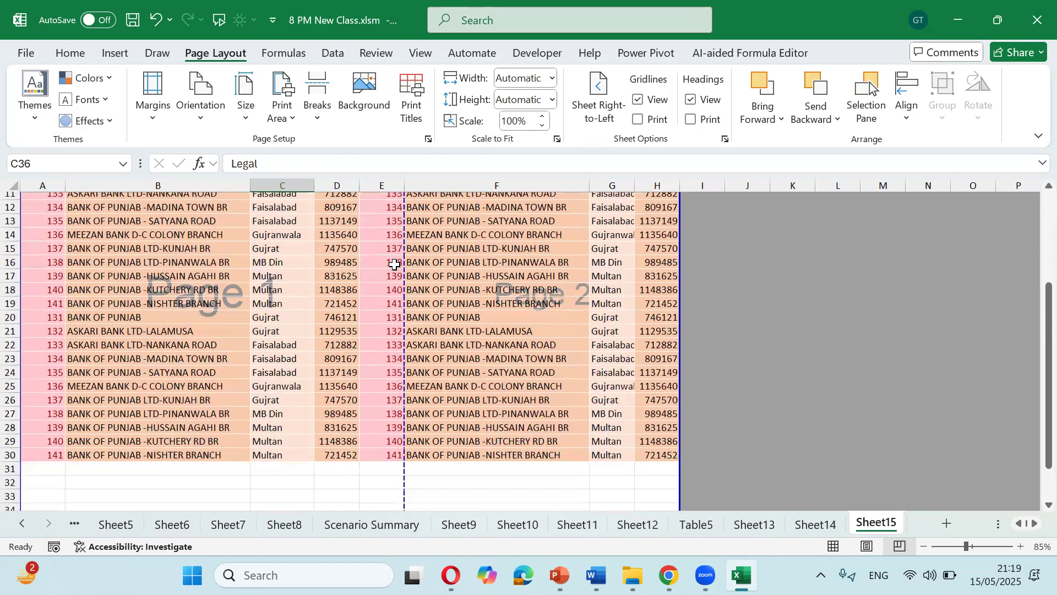
left_click_drag(285, 410, 357, 444)
key("Delete")
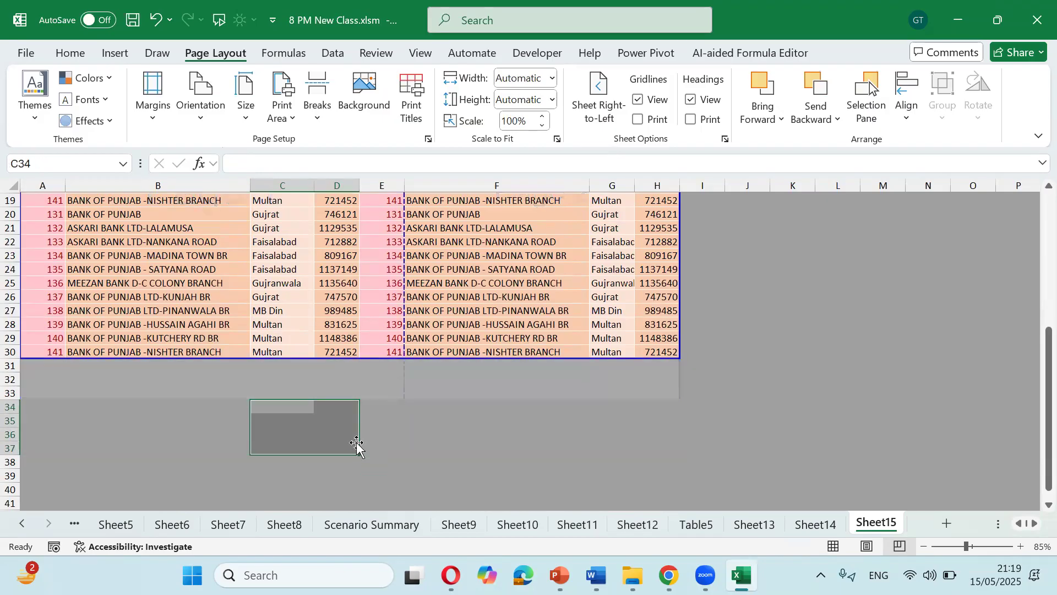
- Set the print scaling to Fit Sheet on One Page in the print settings
scroll(356, 444, "up", 4)
scroll(357, 444, "up", 2)
left_click(326, 363)
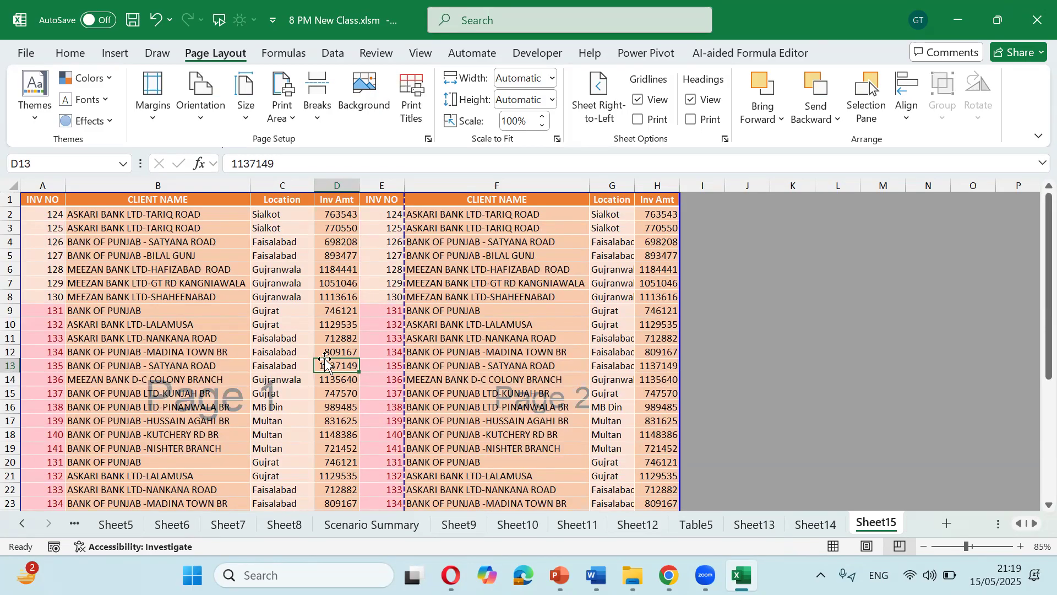
key("ctrl+p")
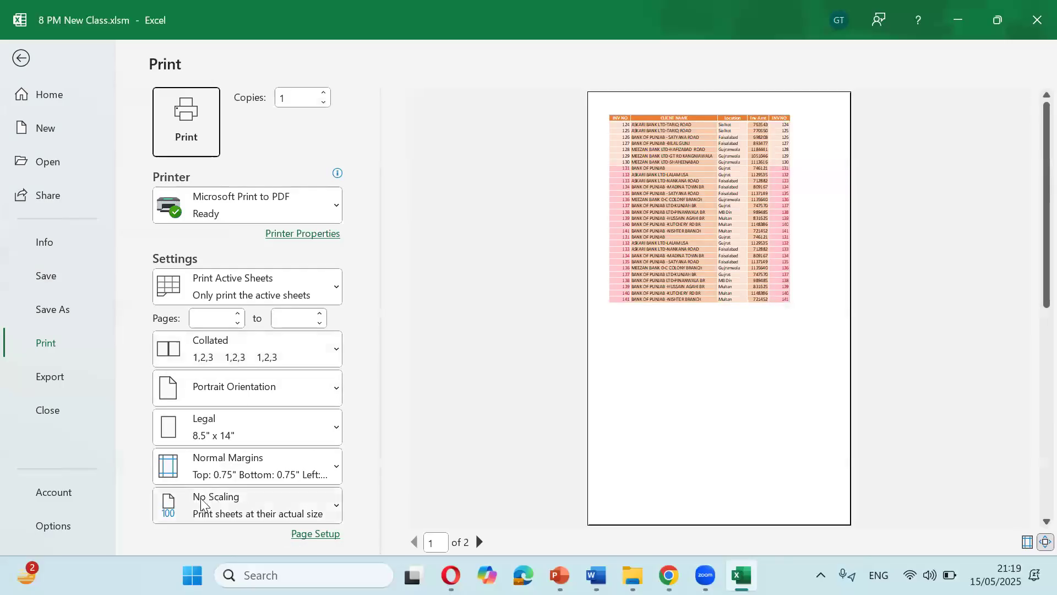
left_click(327, 508)
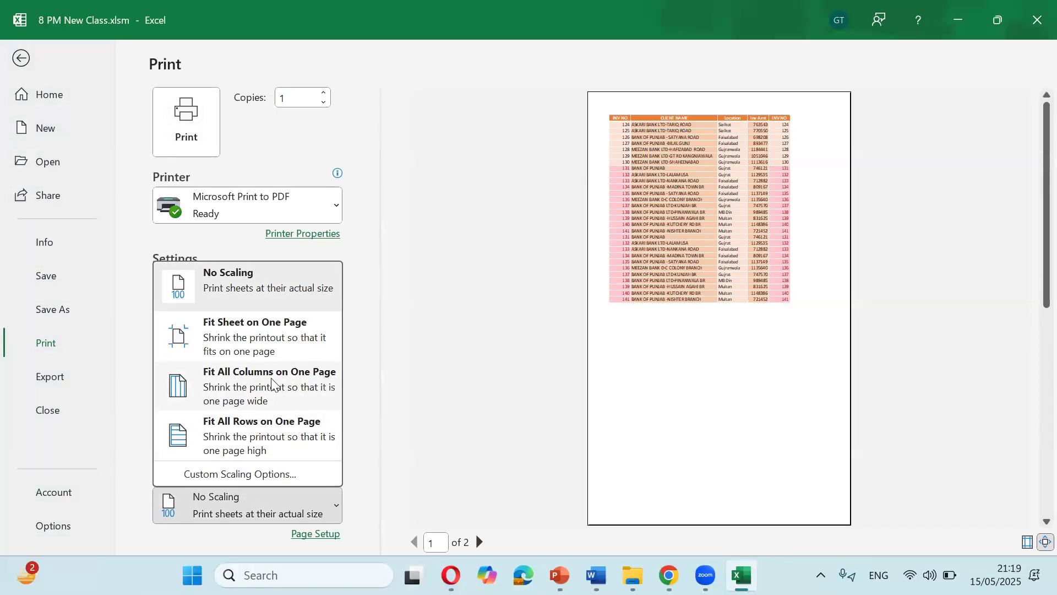
left_click(266, 333)
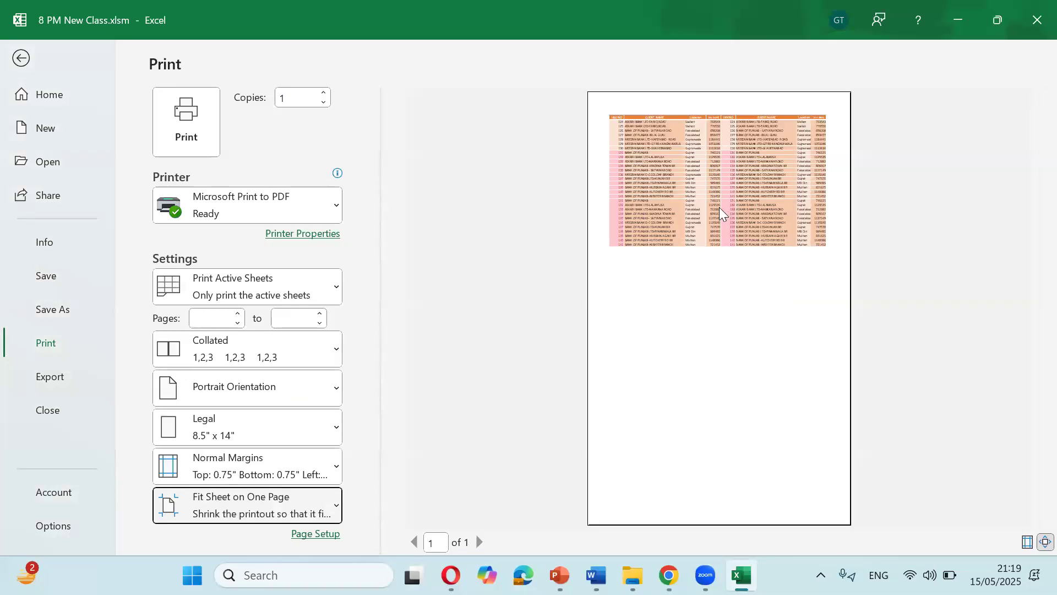
- Check the scaling settings in Page Setup and set the print scaling to No Scaling
left_click(334, 534)
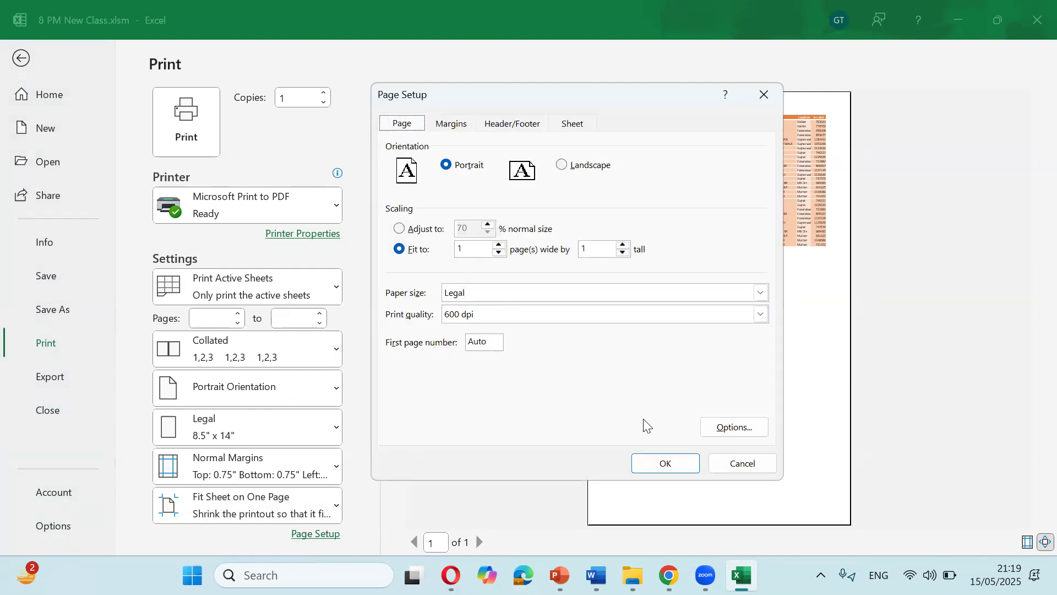
left_click(665, 463)
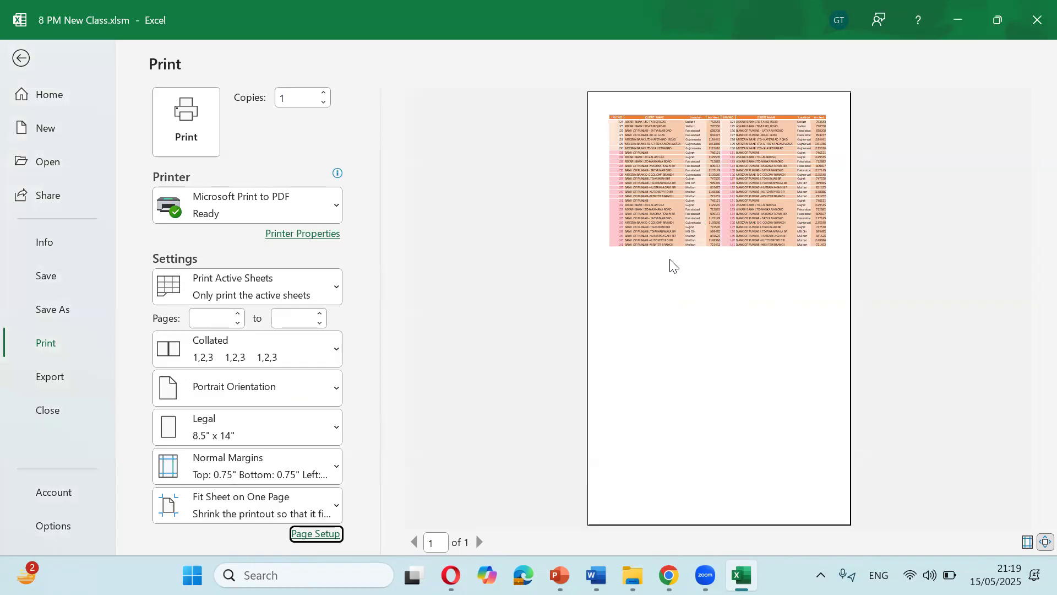
left_click(252, 504)
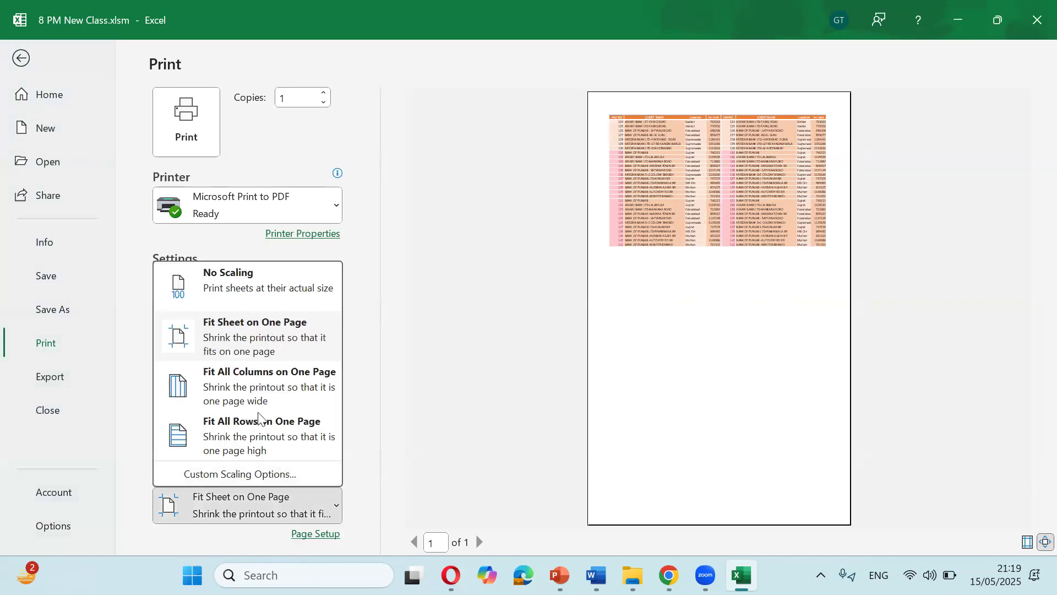
left_click(252, 298)
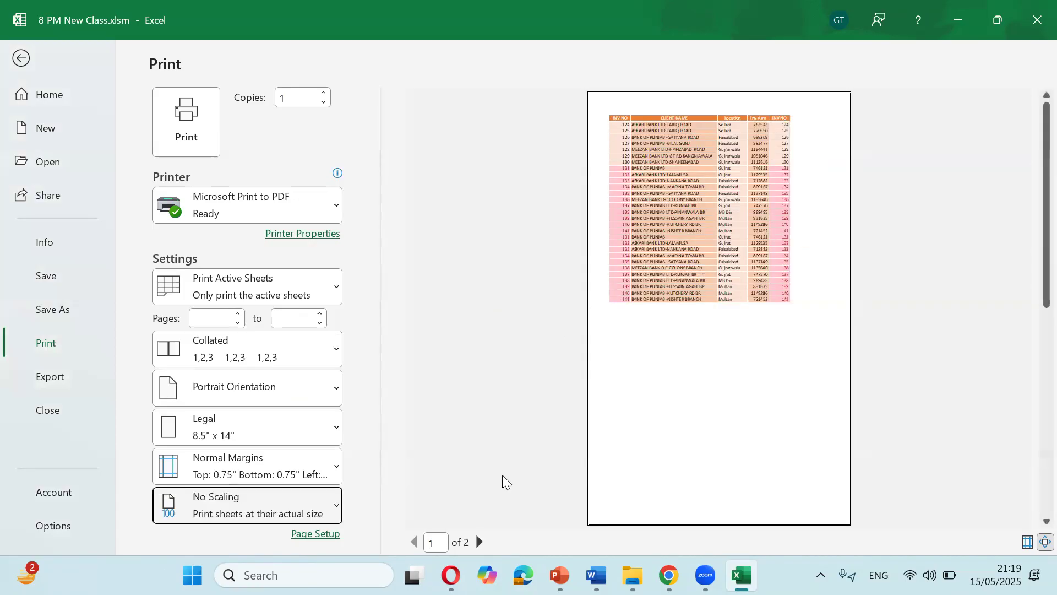
- Set the scaling to fit 1 page wide by 1 tall in Page Setup, then return to the worksheet and look over the page division
left_click(334, 535)
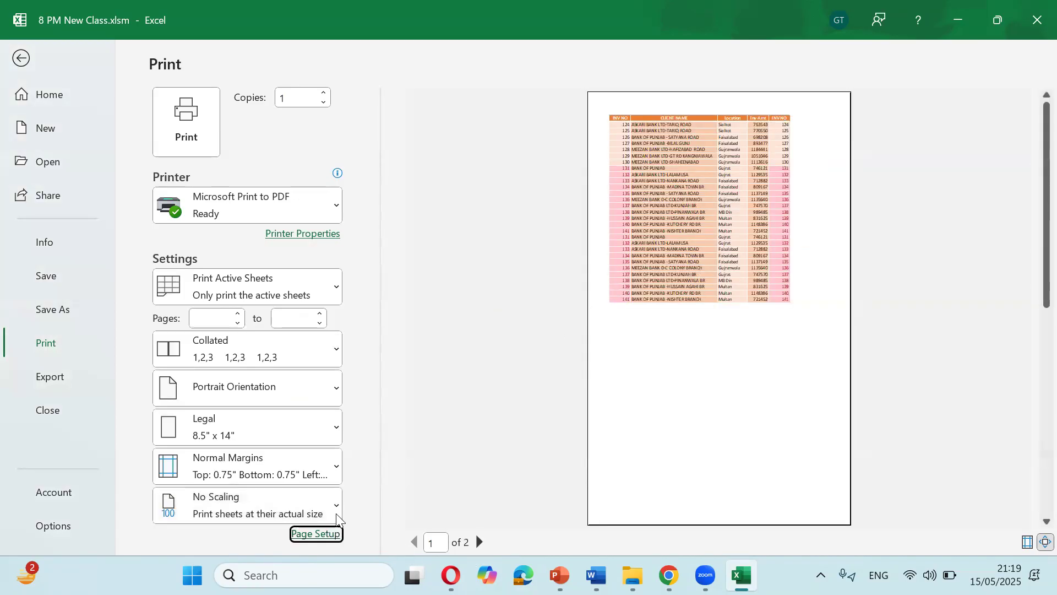
left_click(400, 249)
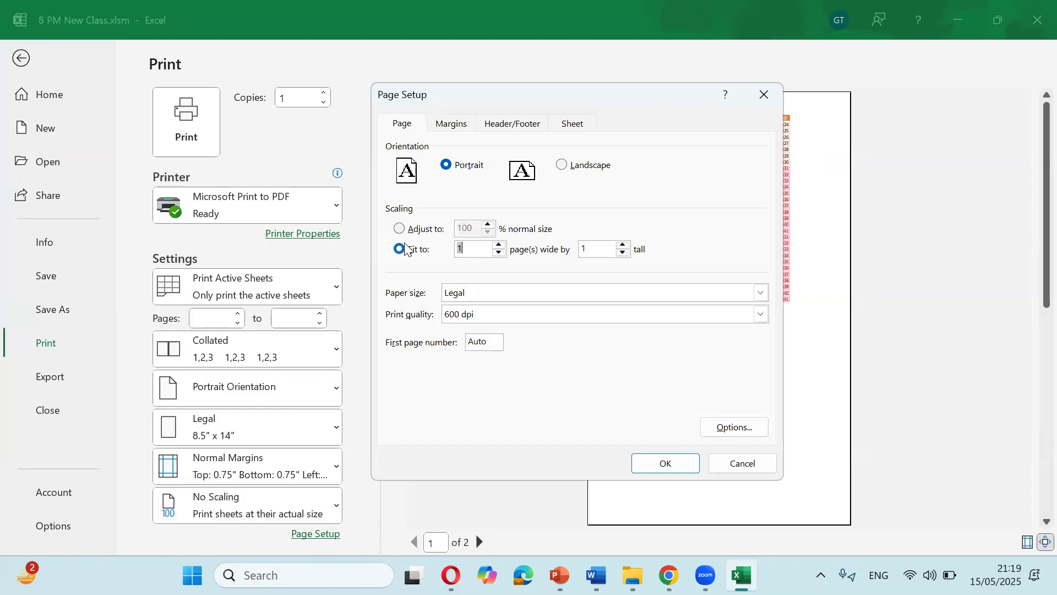
left_click(641, 461)
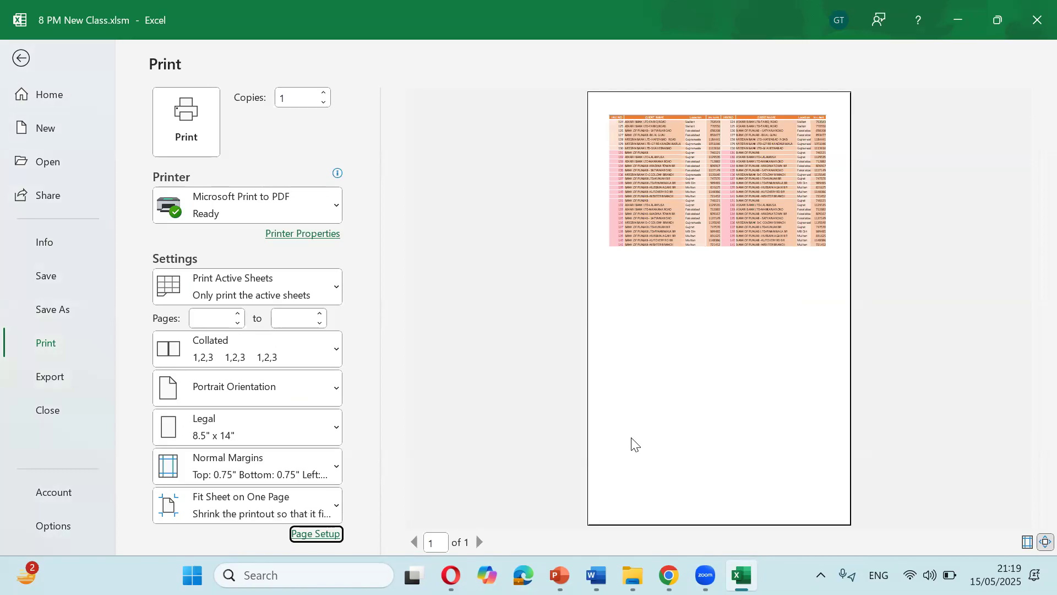
left_click(13, 57)
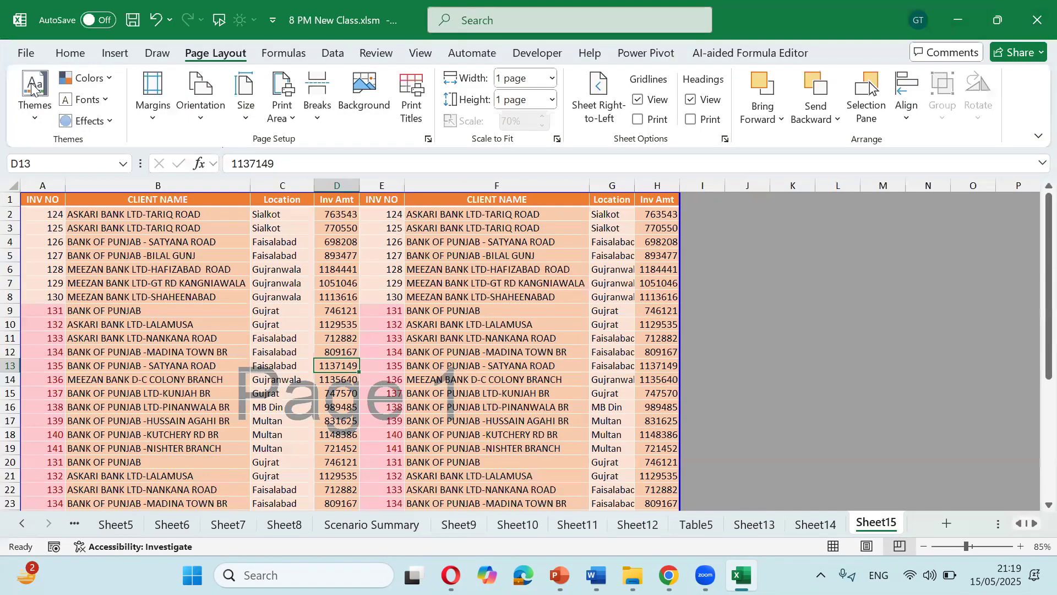
scroll(368, 352, "down", 4)
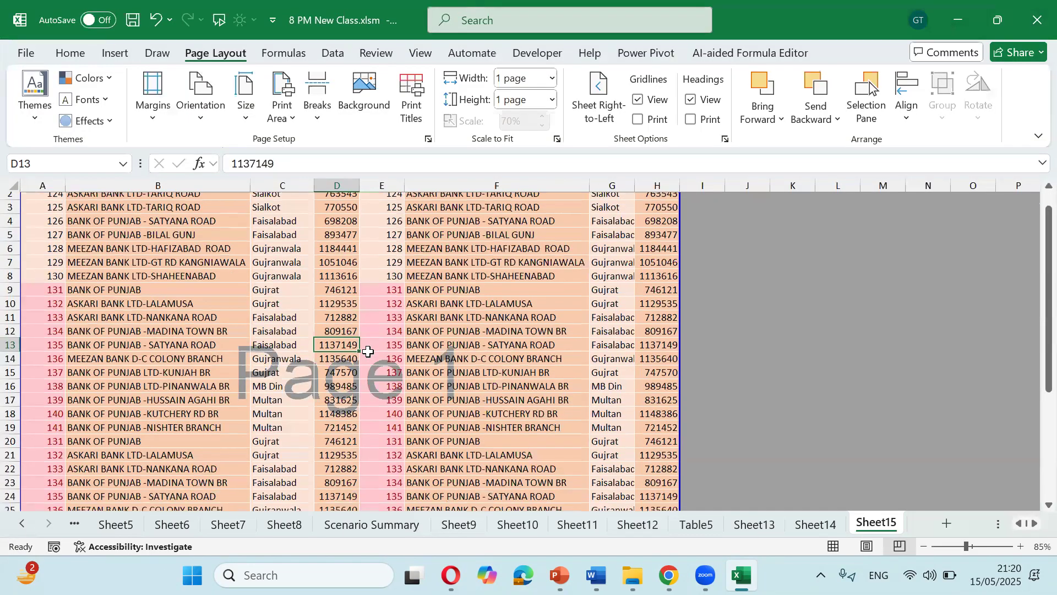
scroll(368, 352, "up", 2)
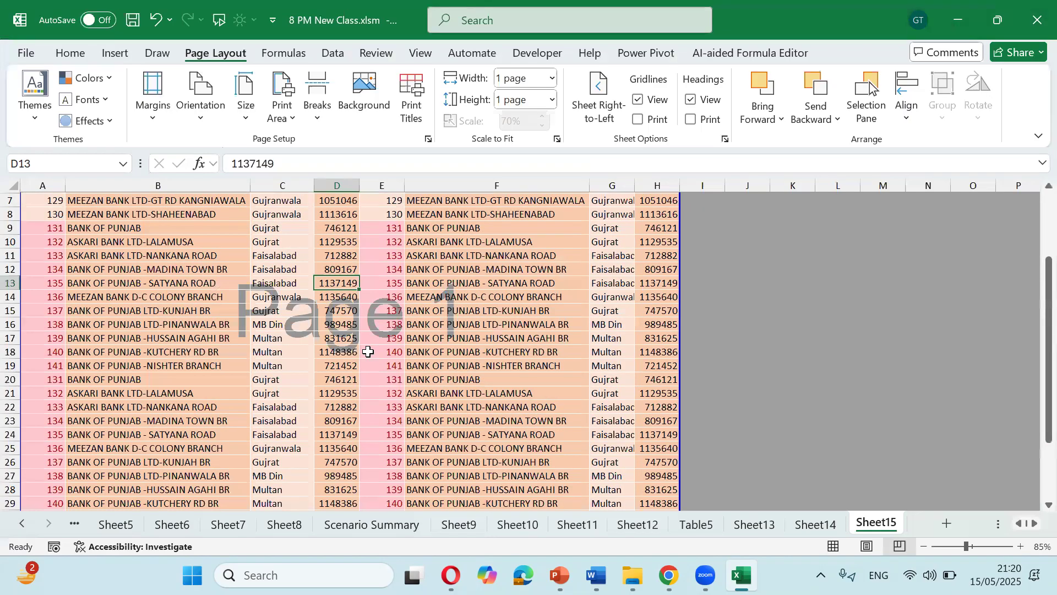
scroll(368, 352, "up", 2)
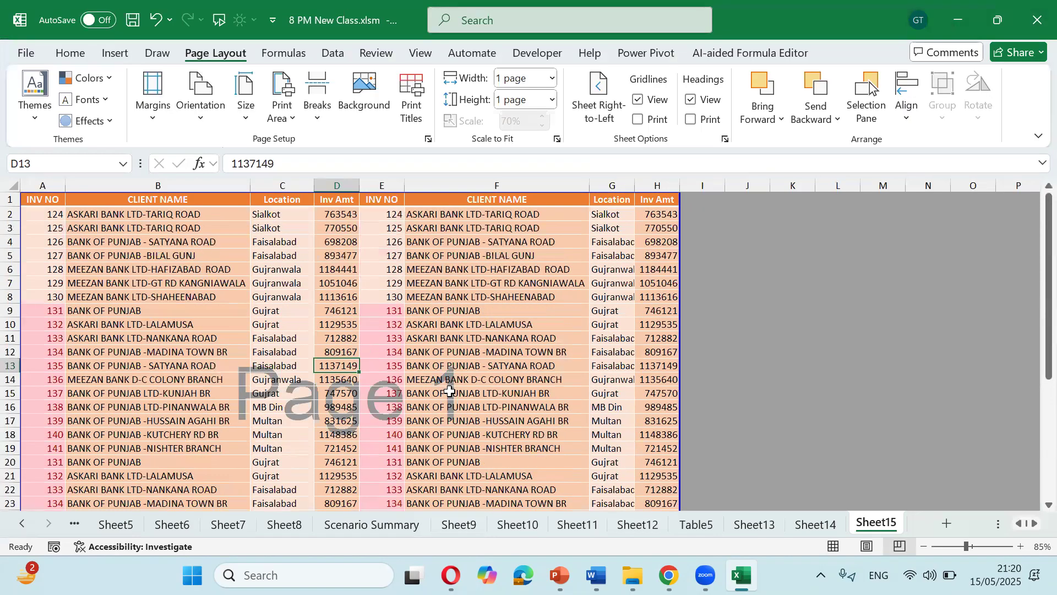
- Set the print scaling to No Scaling, check it in Page Setup without changes and return to the worksheet
key("ctrl+p")
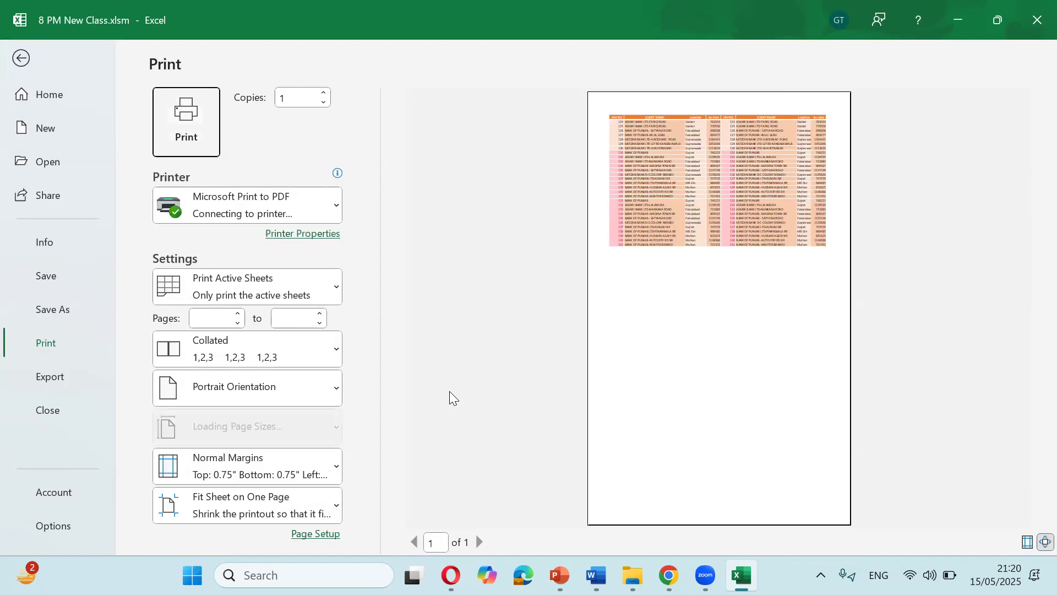
left_click(338, 504)
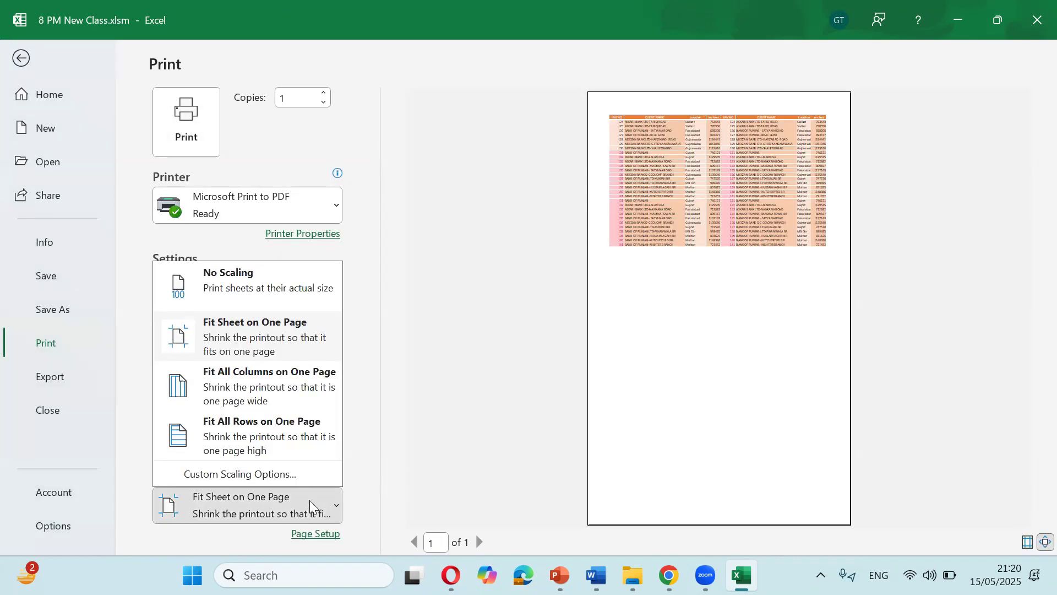
left_click(265, 279)
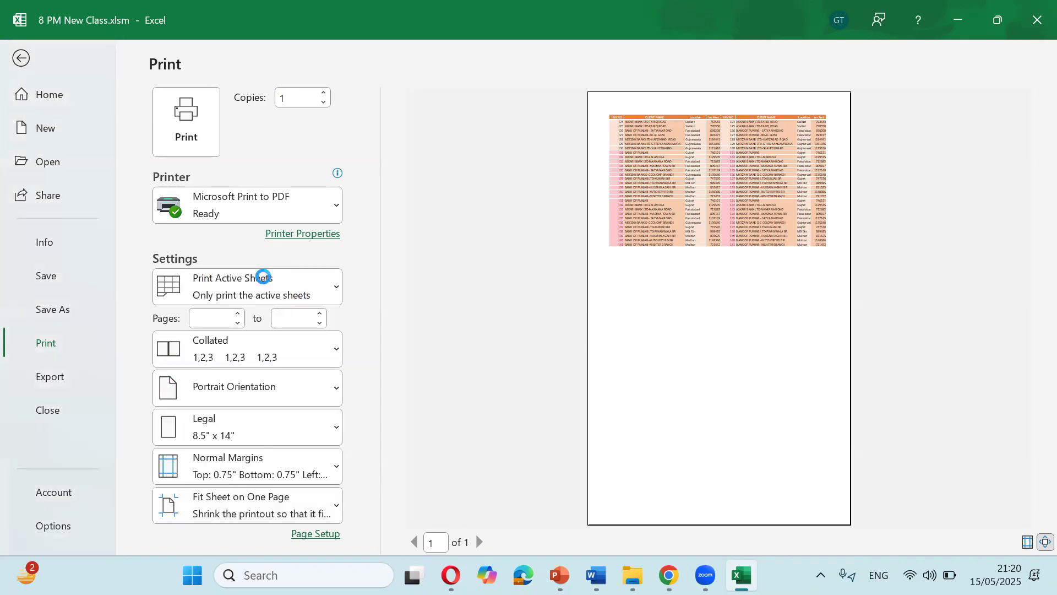
left_click(318, 535)
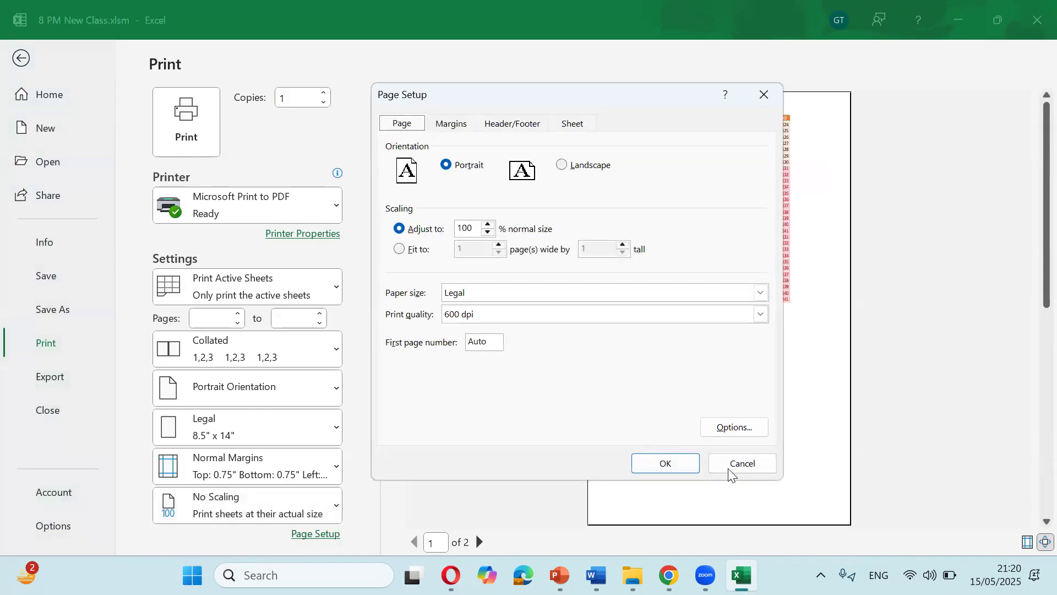
left_click(730, 465)
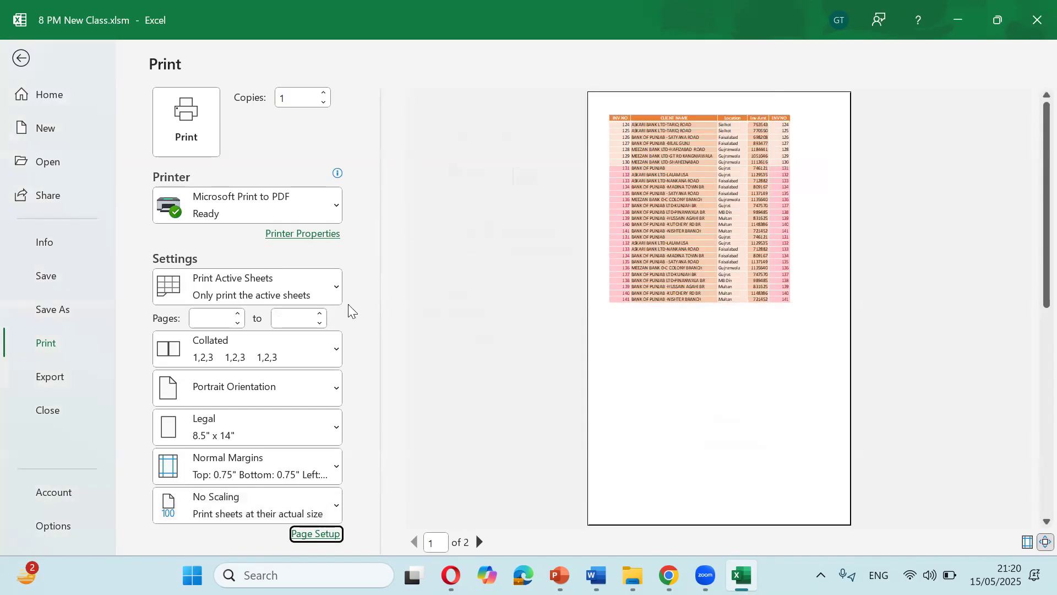
left_click(20, 62)
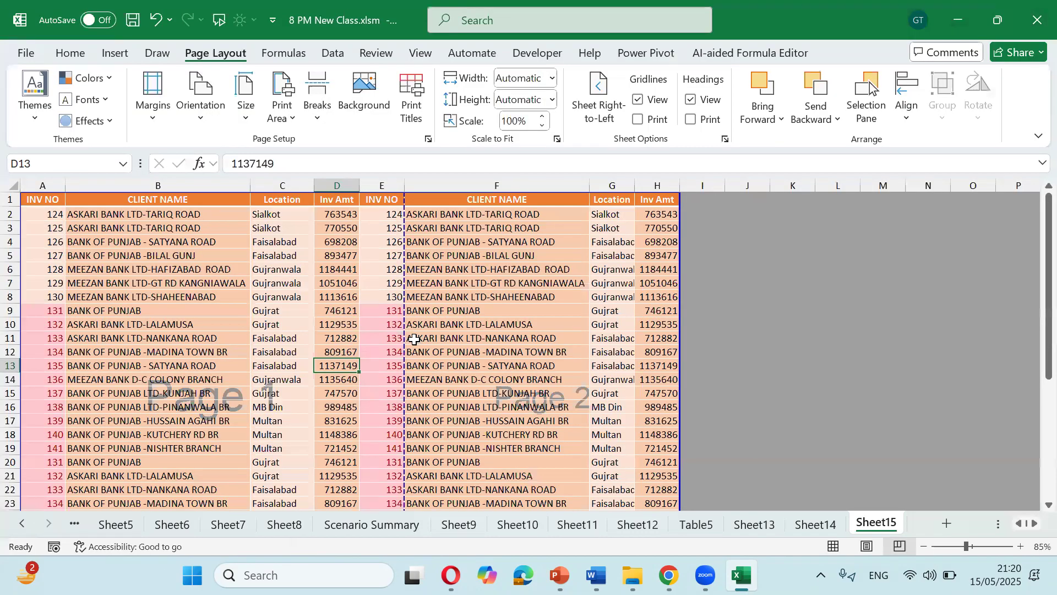
- Examine how the dashed page break divides the invoice data between the pages in Page Break Preview
scroll(415, 339, "down", 12)
scroll(414, 340, "up", 5)
scroll(415, 339, "up", 4)
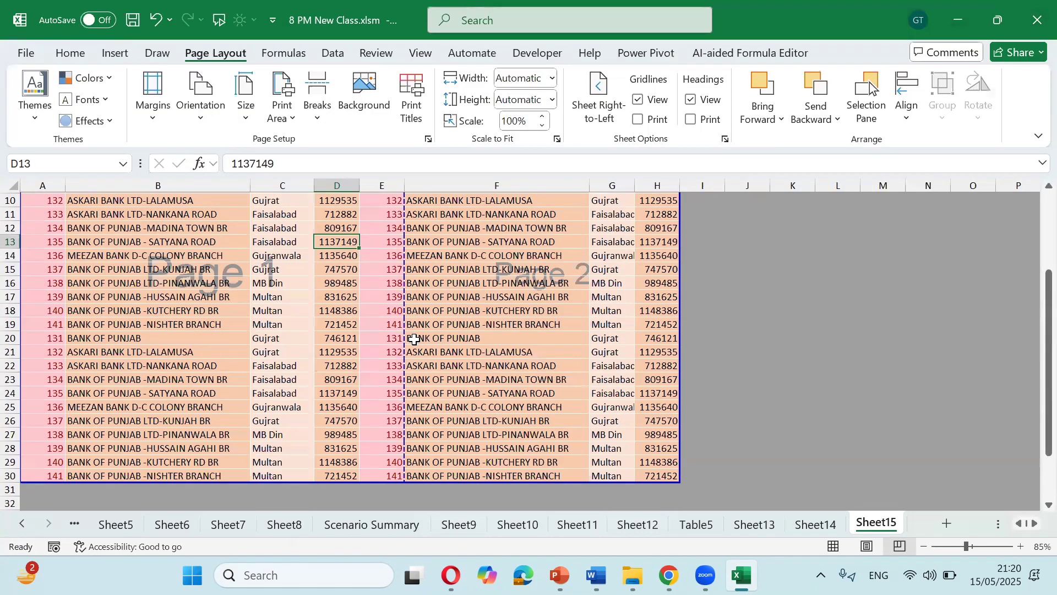
scroll(414, 339, "up", 3)
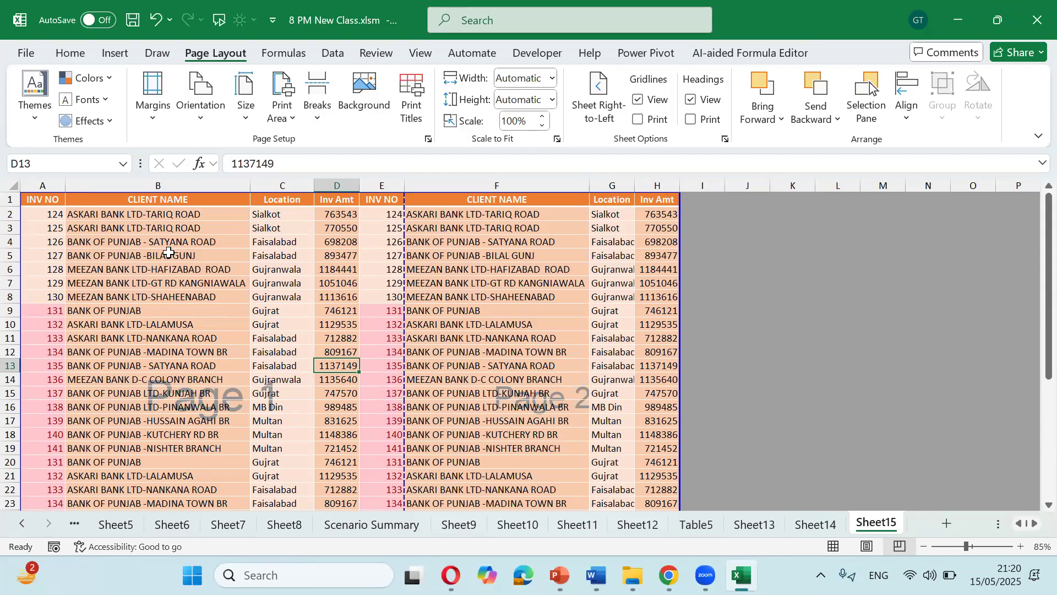
left_click_drag(39, 205, 661, 476)
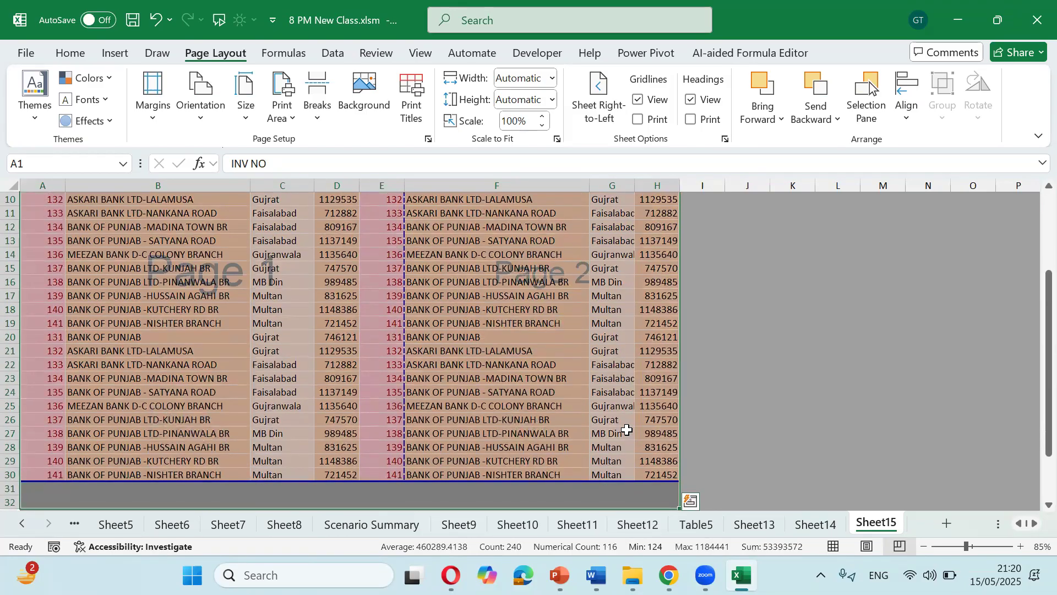
scroll(626, 430, "up", 3)
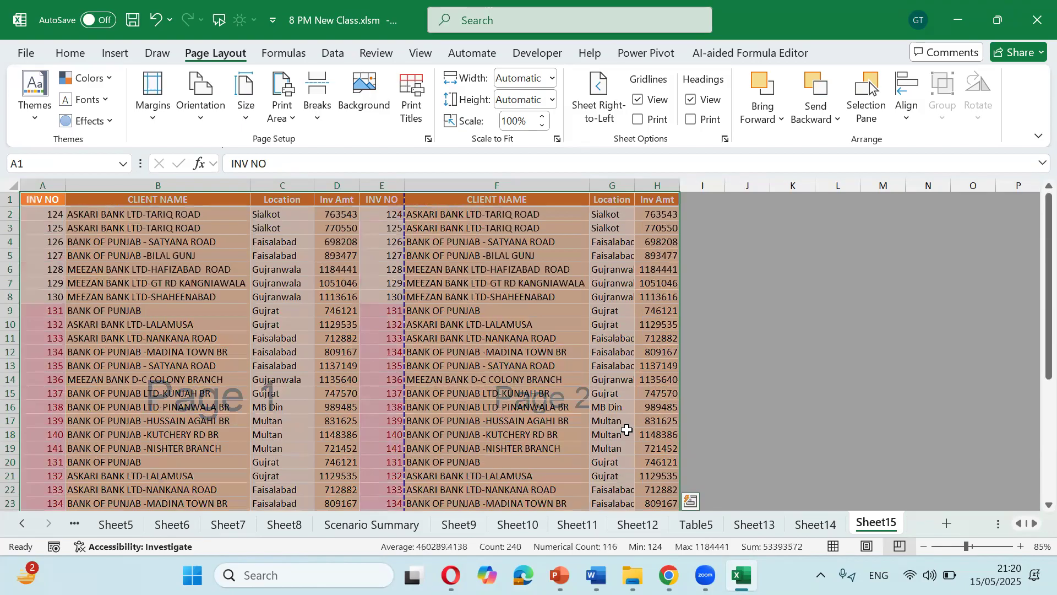
left_click(578, 394)
left_click_drag(440, 255, 531, 380)
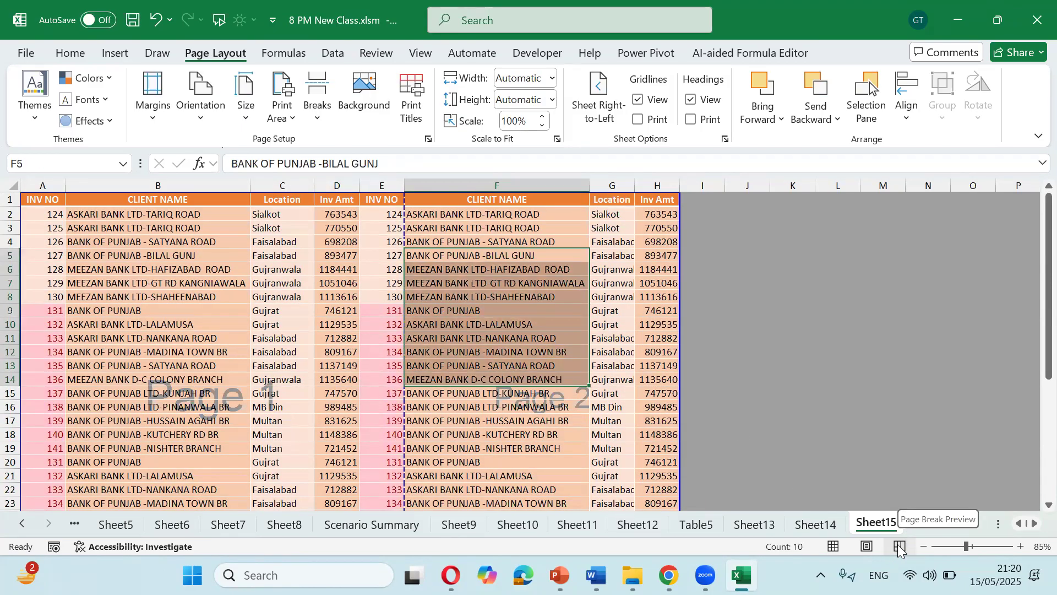
left_click(453, 294)
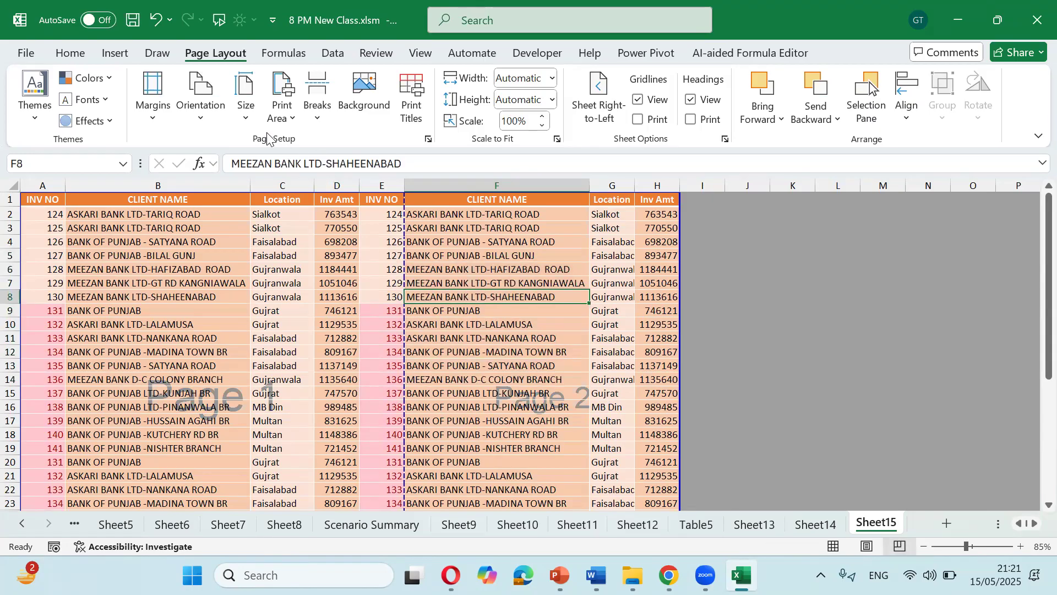
- Set the paper size to A4 (8.27" x 11.69") and look over the page division
left_click(251, 121)
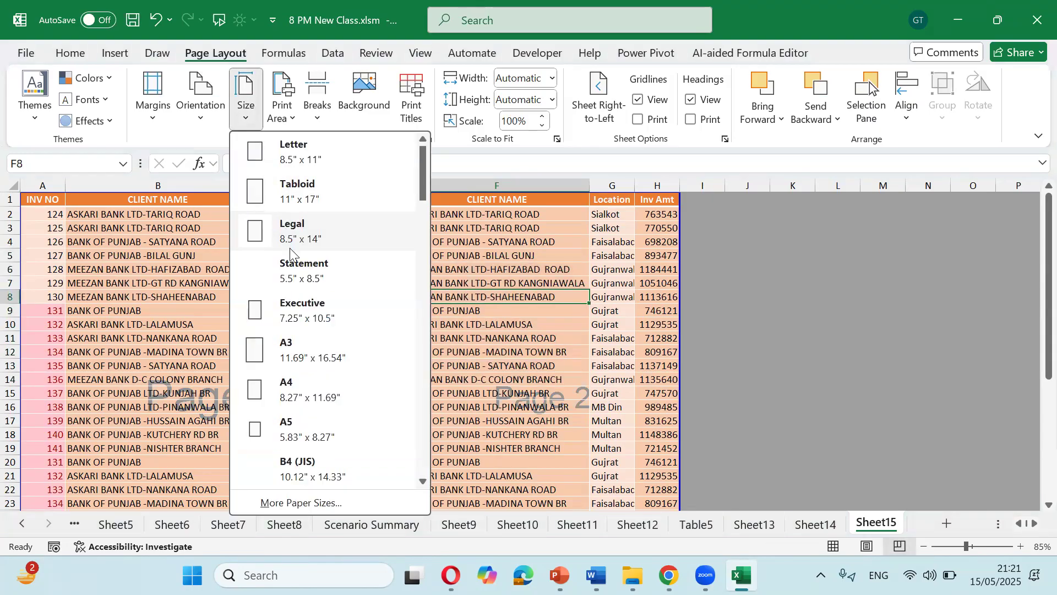
left_click(314, 386)
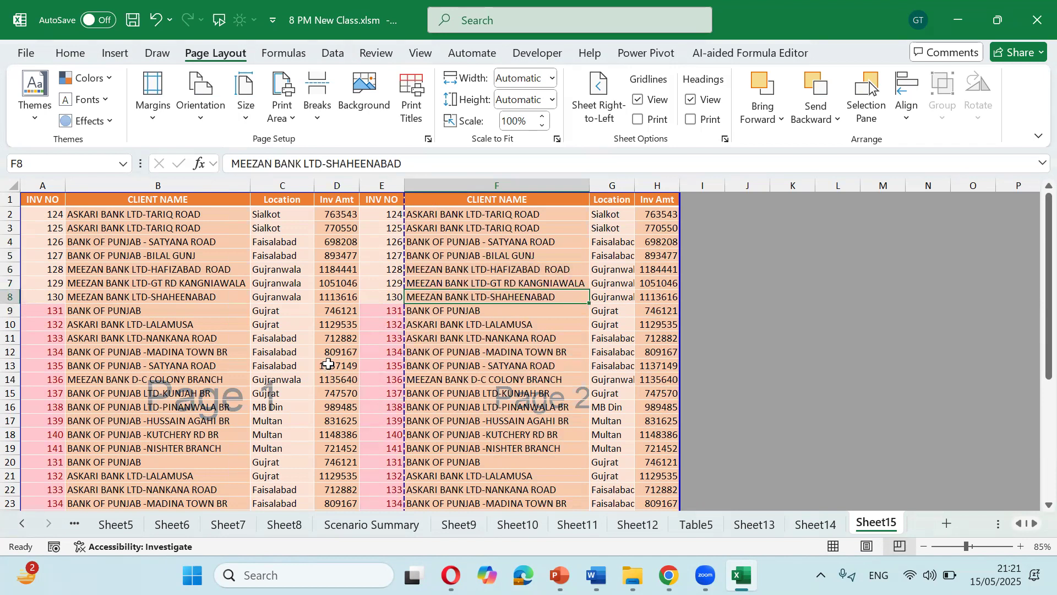
scroll(328, 363, "down", 3)
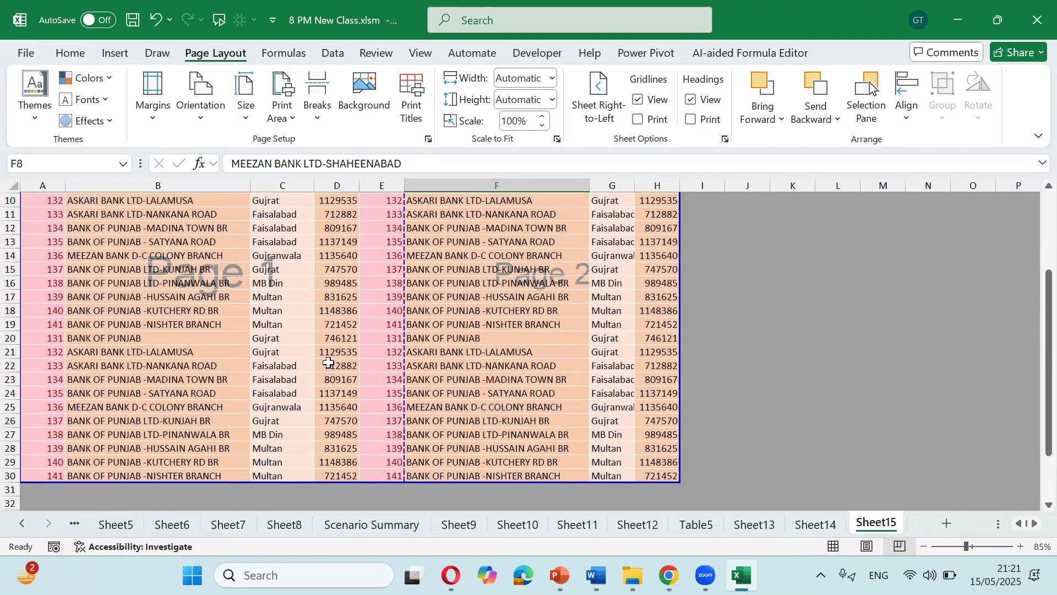
scroll(347, 331, "up", 3)
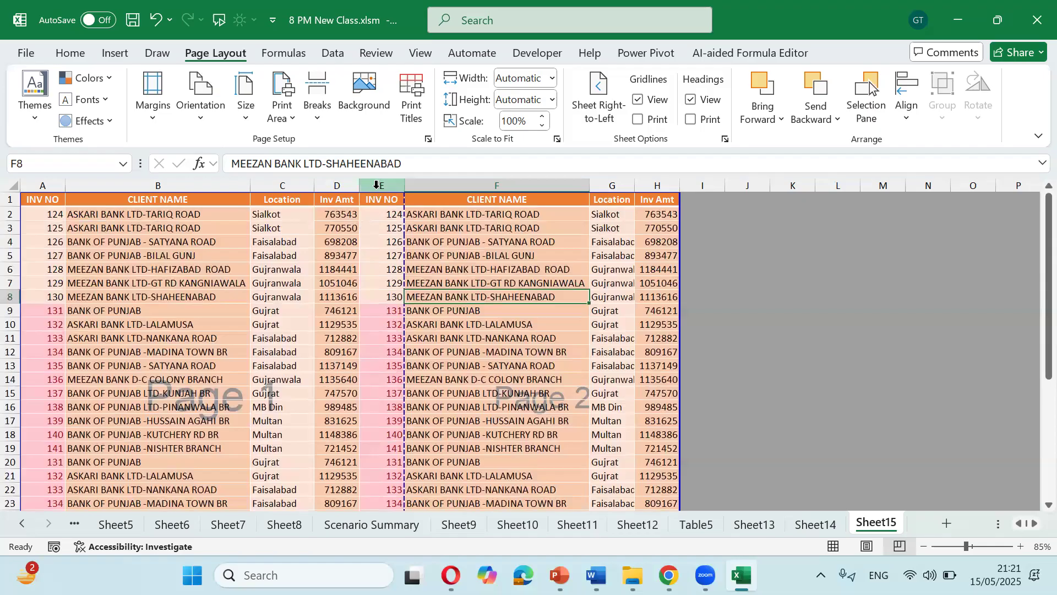
- Move the vertical page break to between columns D and E so the second INV NO column starts the second page
left_click(377, 185)
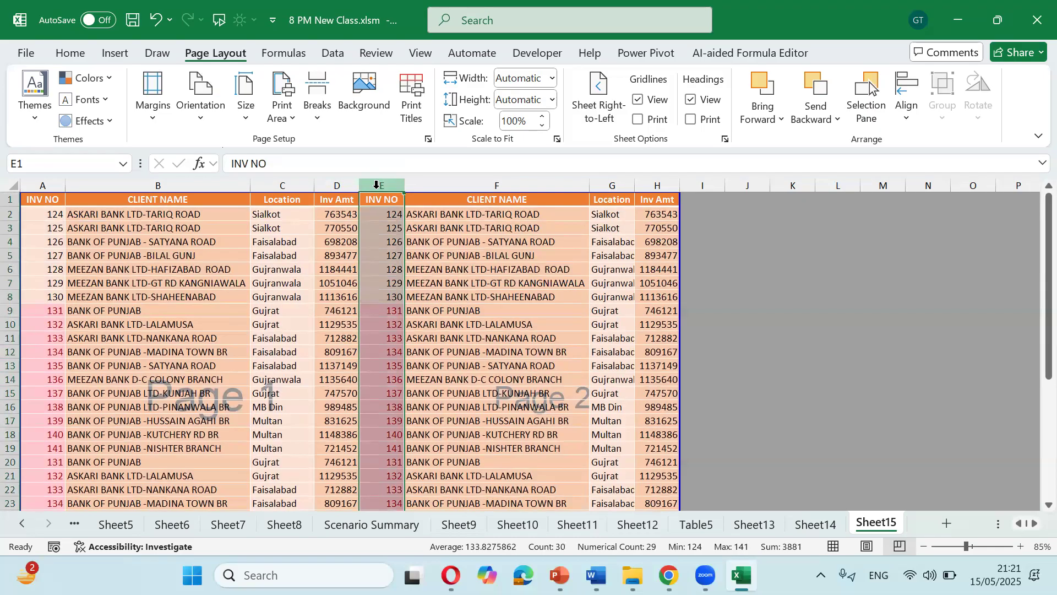
left_click(511, 296)
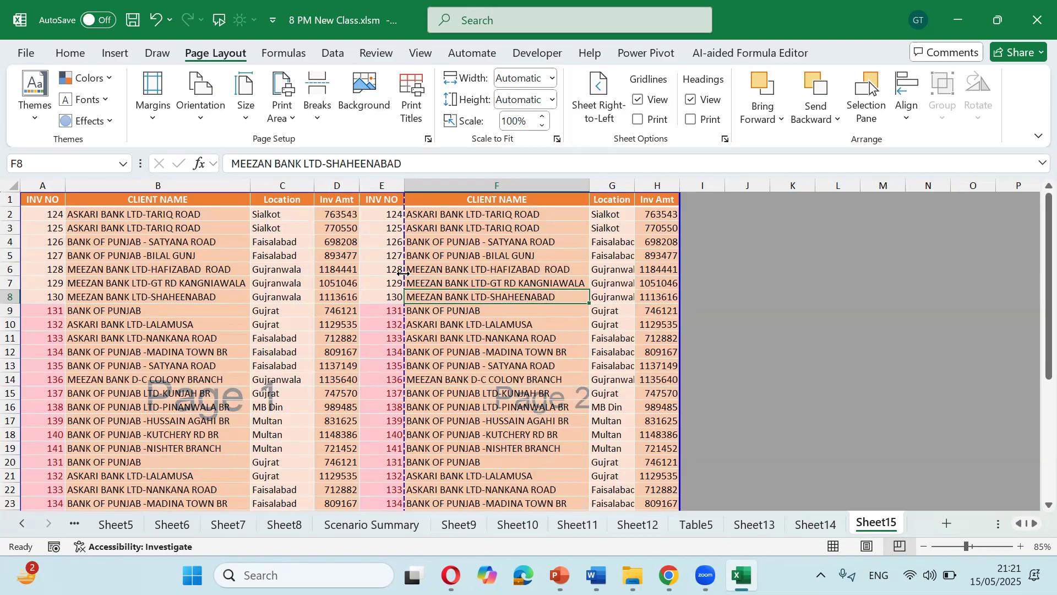
left_click_drag(408, 244, 428, 276)
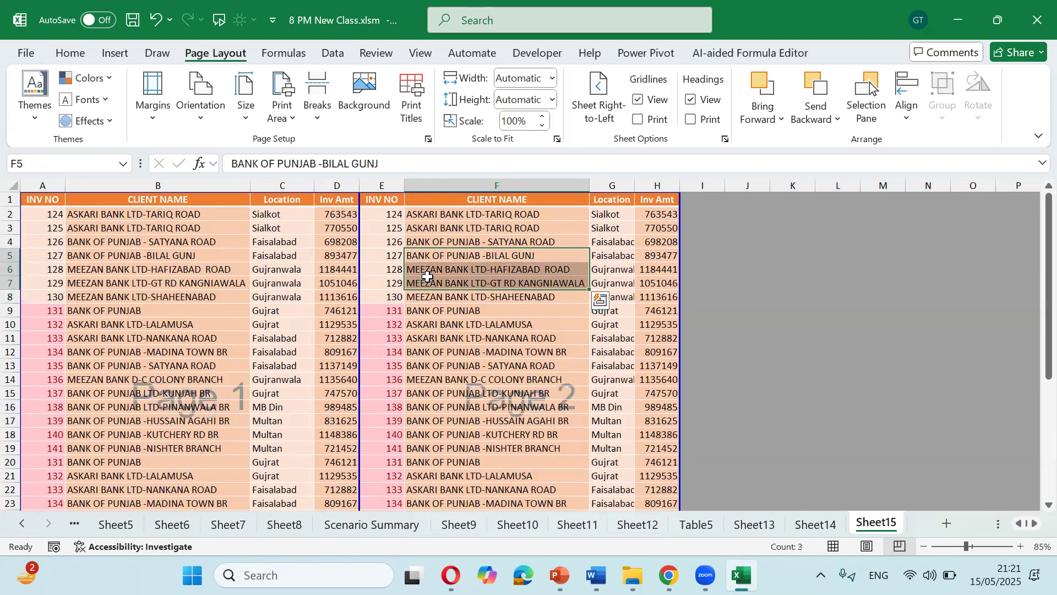
- Look over the new page division in the worksheet and zoom in on the first page in the print preview
left_click_drag(388, 214, 401, 384)
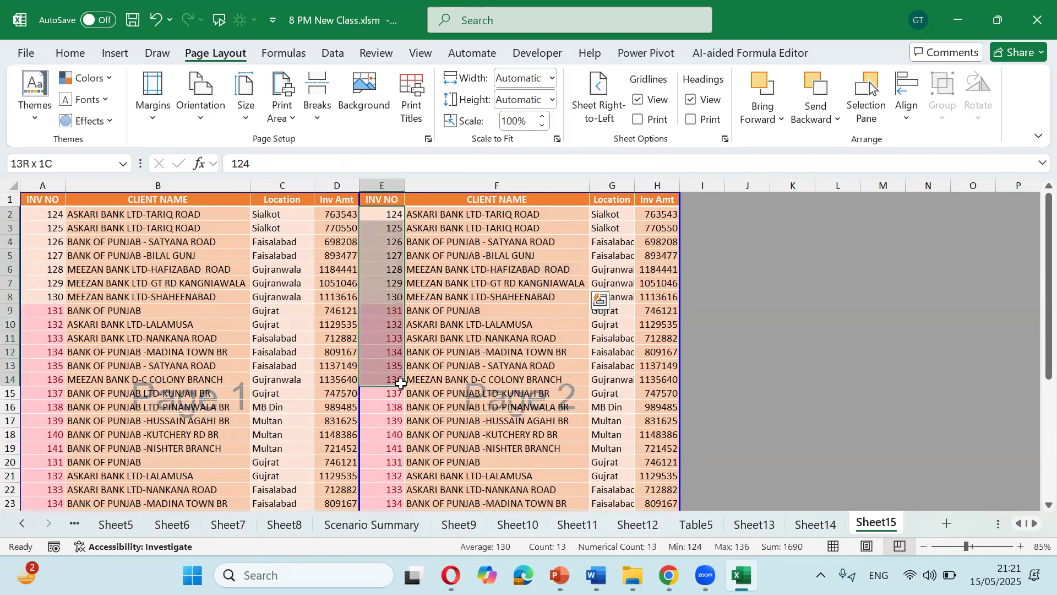
scroll(411, 383, "down", 7)
scroll(413, 308, "up", 4)
left_click(472, 281)
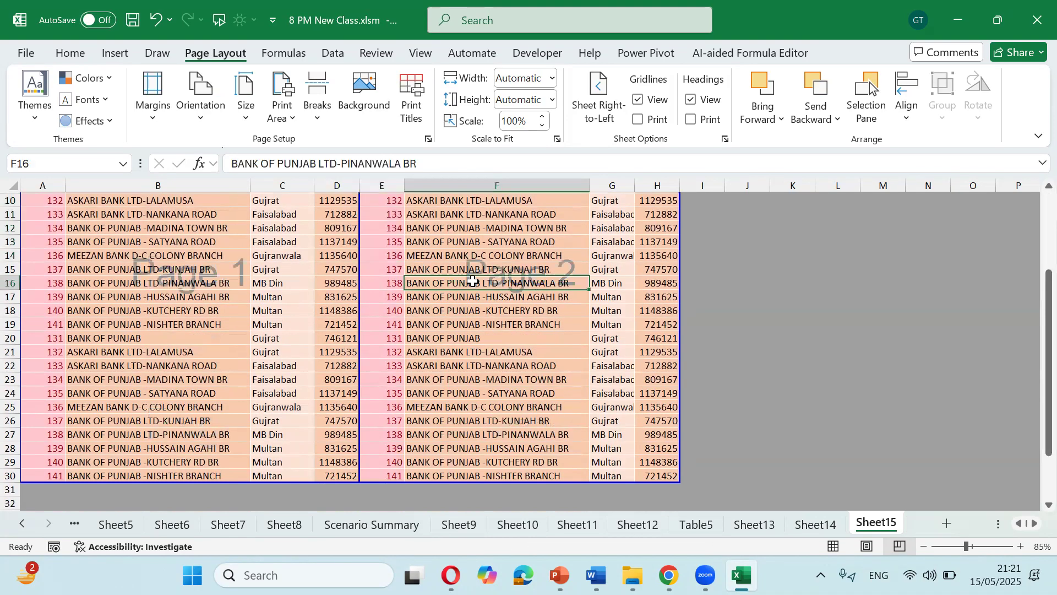
scroll(472, 282, "up", 3)
left_click_drag(165, 283, 242, 382)
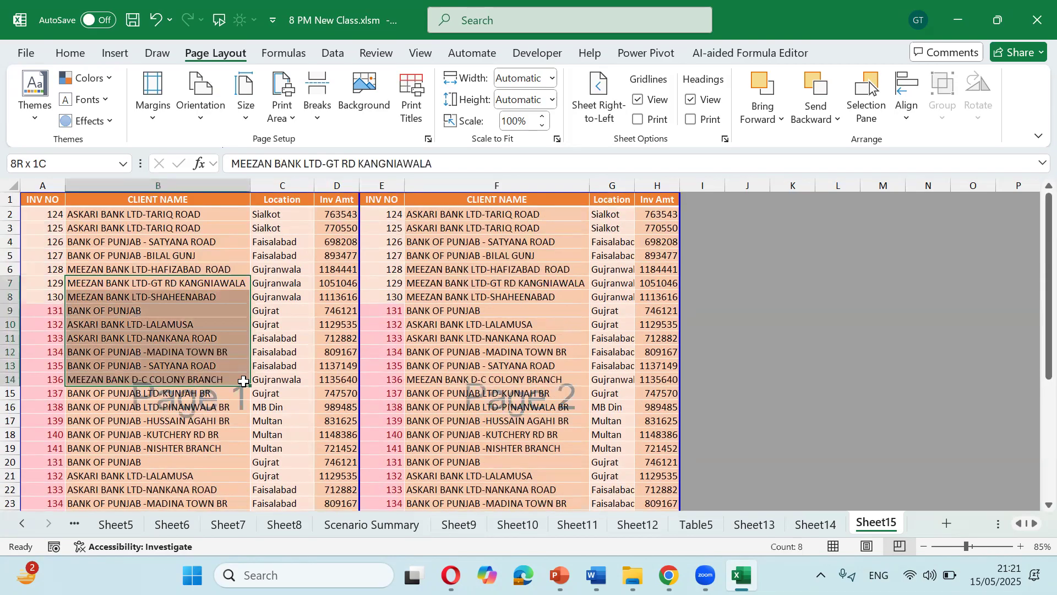
key("ctrl+p")
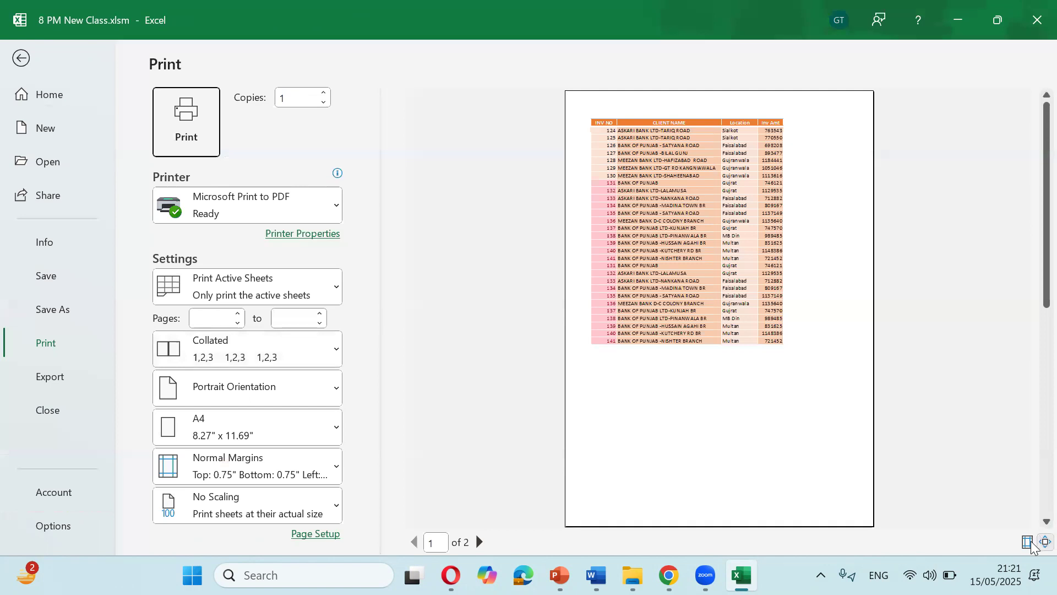
left_click(1046, 541)
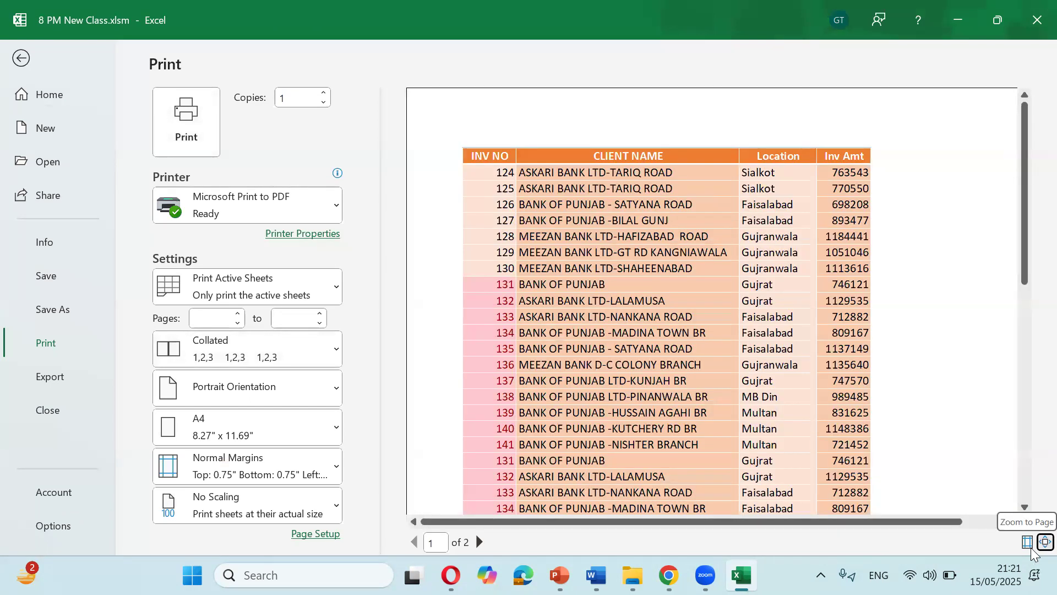
- Examine the first and second pages in the print preview, and return to the worksheet's page break view
left_click(1032, 547)
left_click(1032, 547)
left_click(1032, 547)
left_click(1032, 546)
left_click(1032, 546)
left_click(1032, 546)
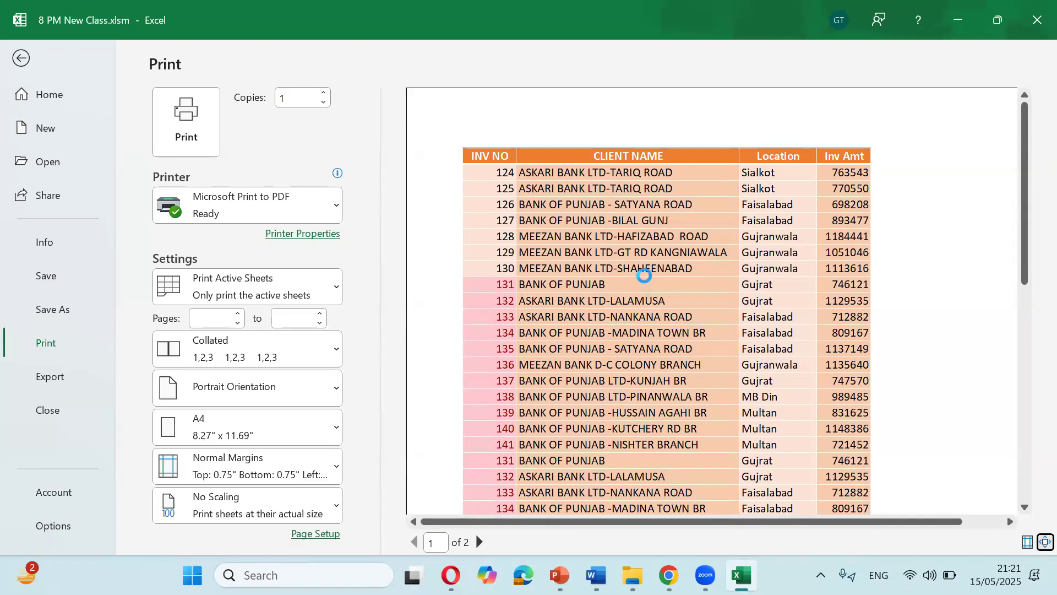
scroll(645, 275, "down", 3)
scroll(646, 276, "up", 3)
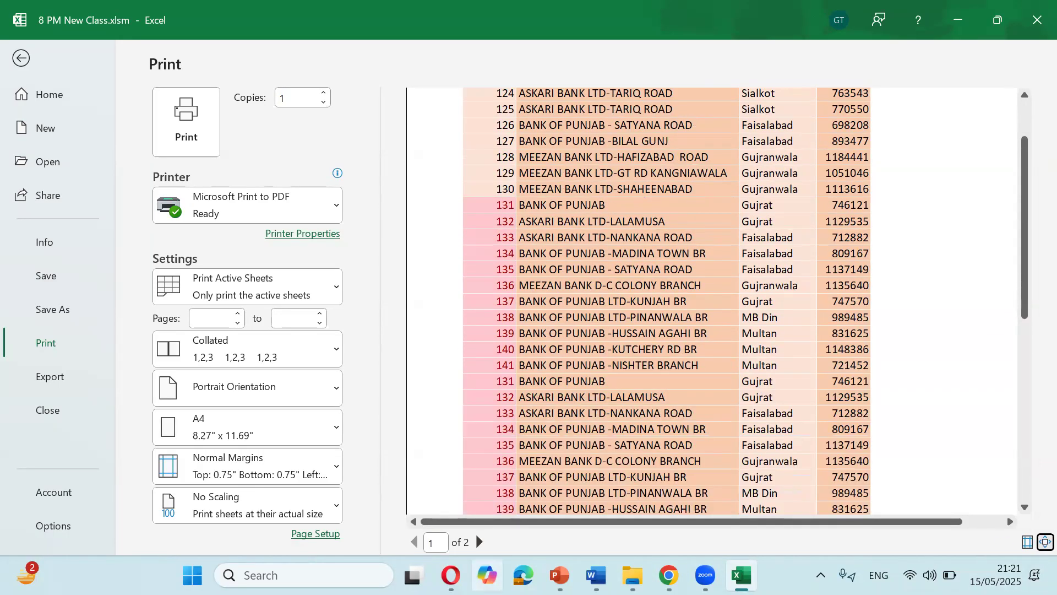
left_click(481, 544)
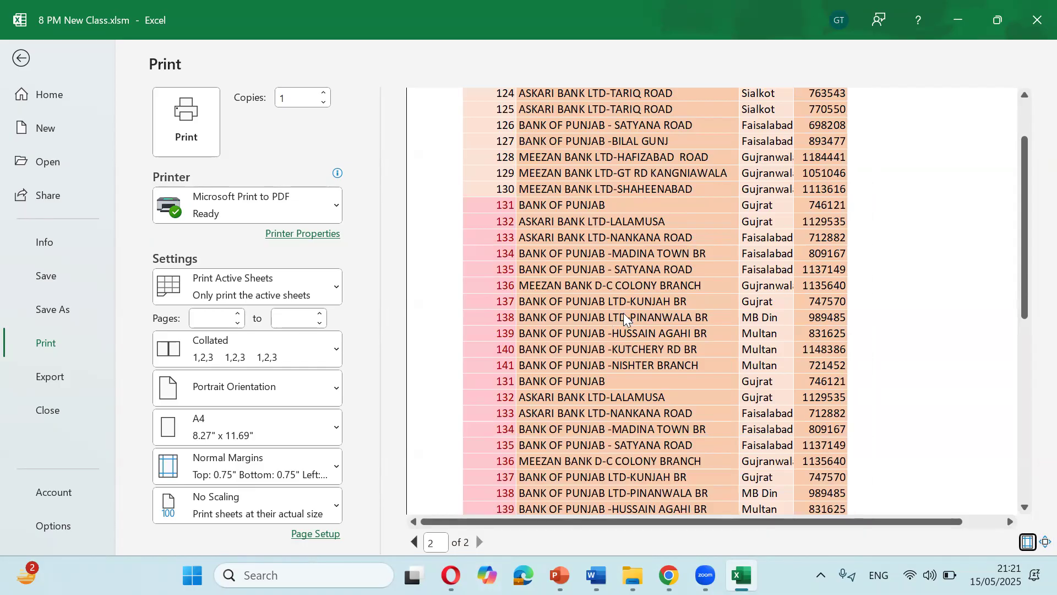
left_click(20, 58)
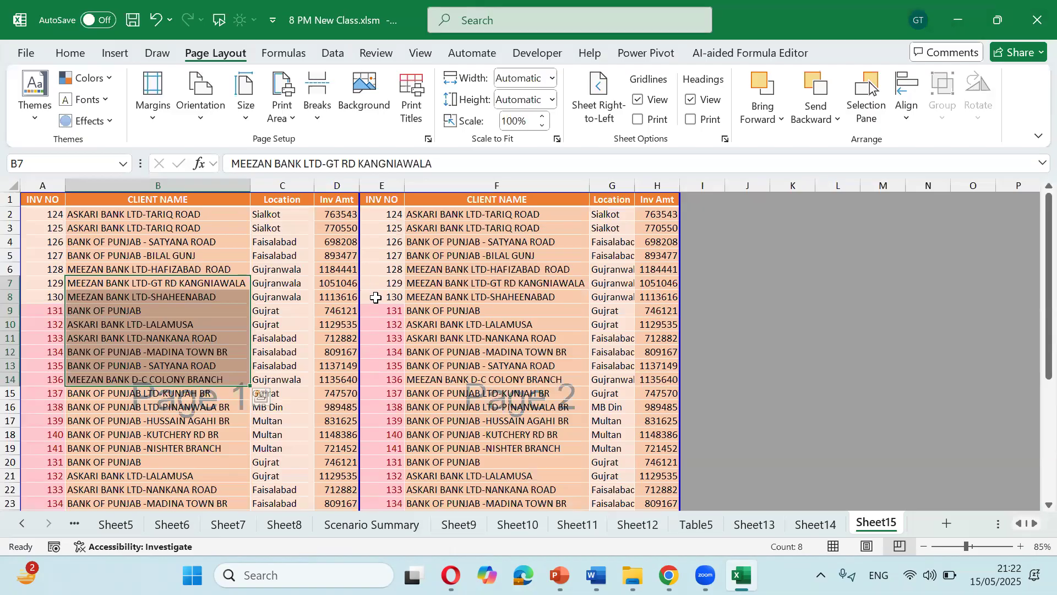
left_click(392, 307)
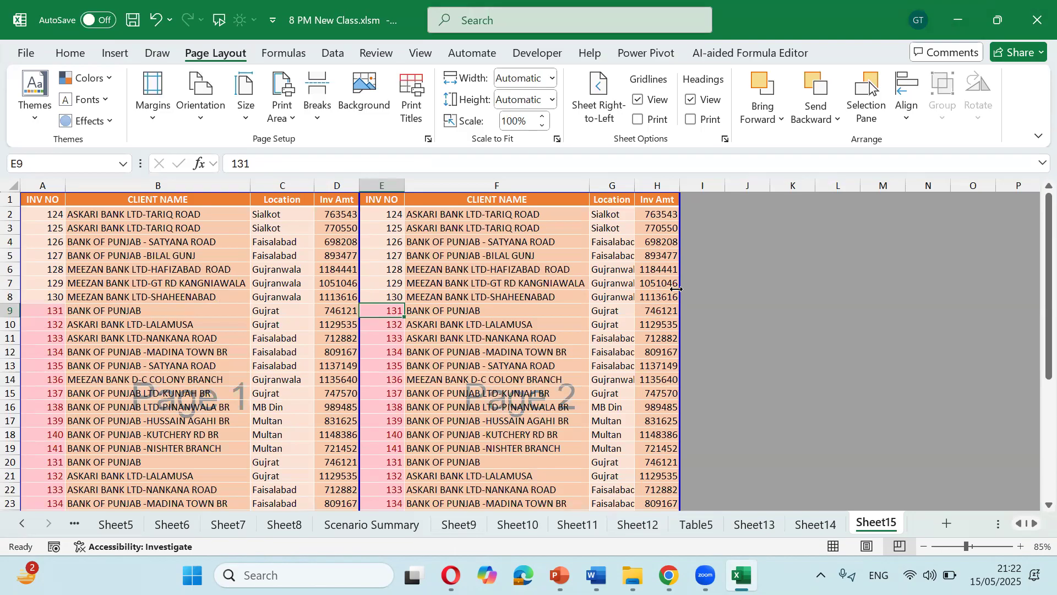
- Extend the invoice data by copying A19:H30 and pasting it below the last row at A31 and A43
scroll(467, 362, "down", 10)
scroll(420, 361, "up", 4)
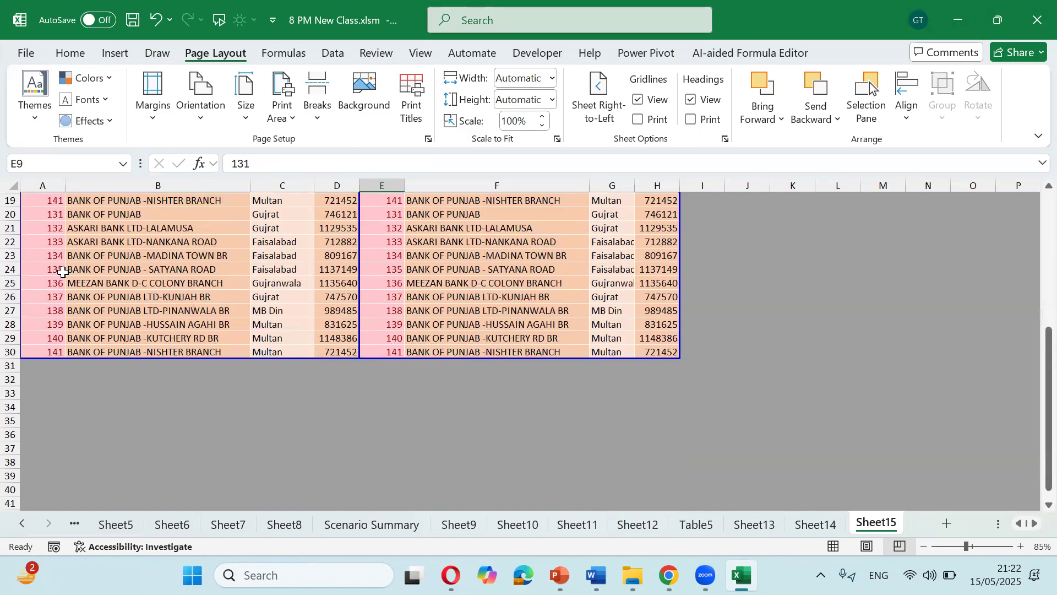
left_click_drag(44, 203, 638, 345)
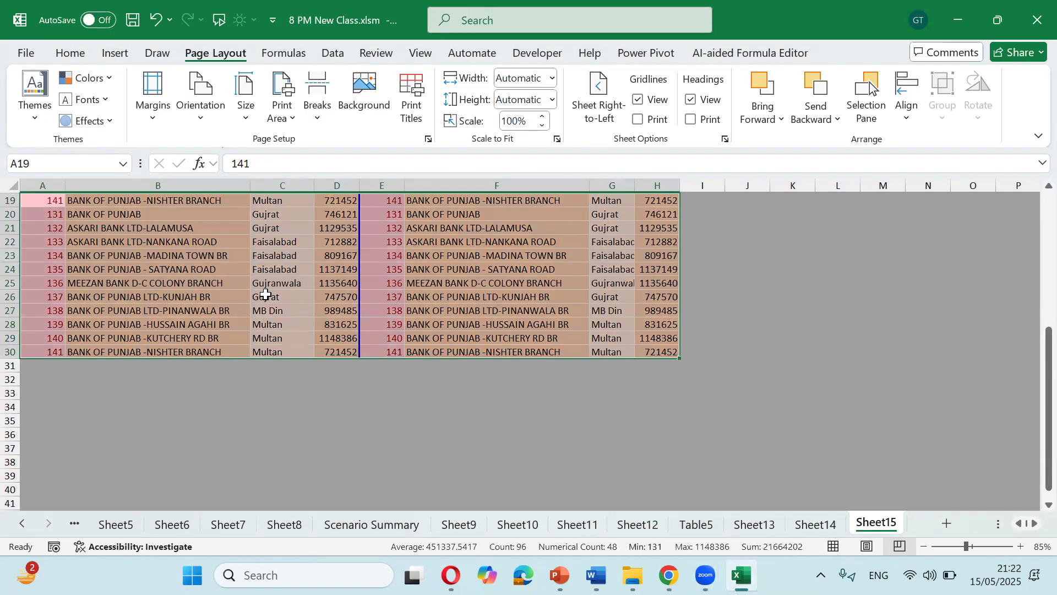
key("ctrl+c")
left_click(37, 365)
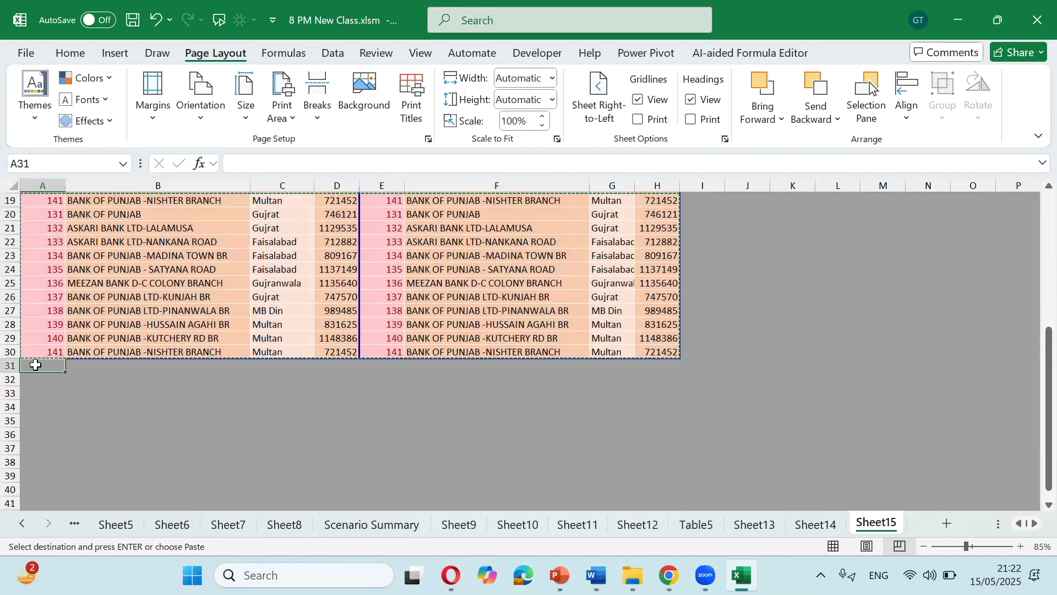
key("ctrl+v")
scroll(77, 385, "down", 4)
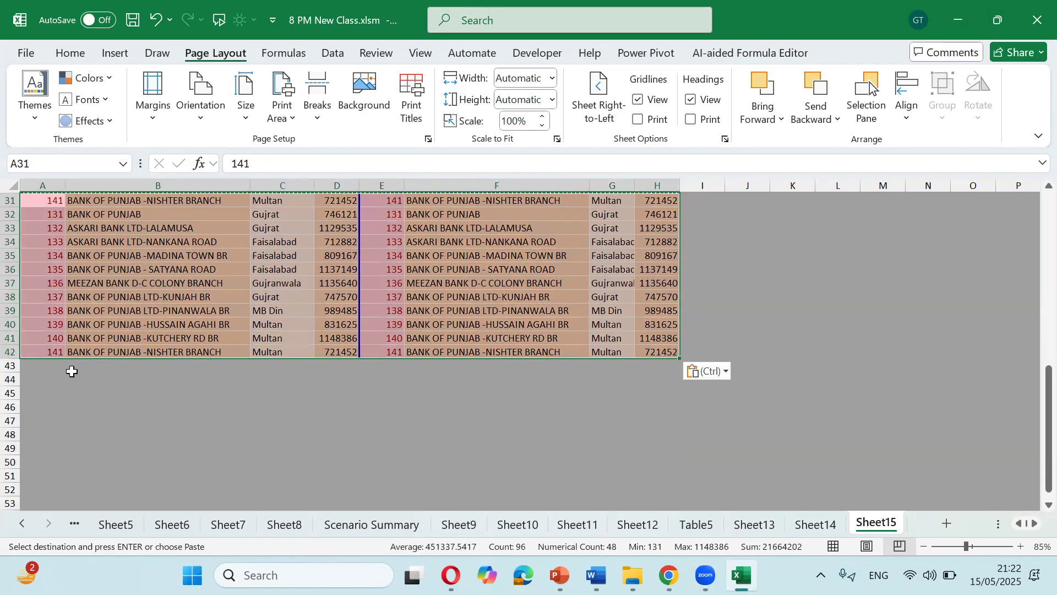
left_click(62, 366)
key("ctrl+v")
scroll(197, 368, "down", 4)
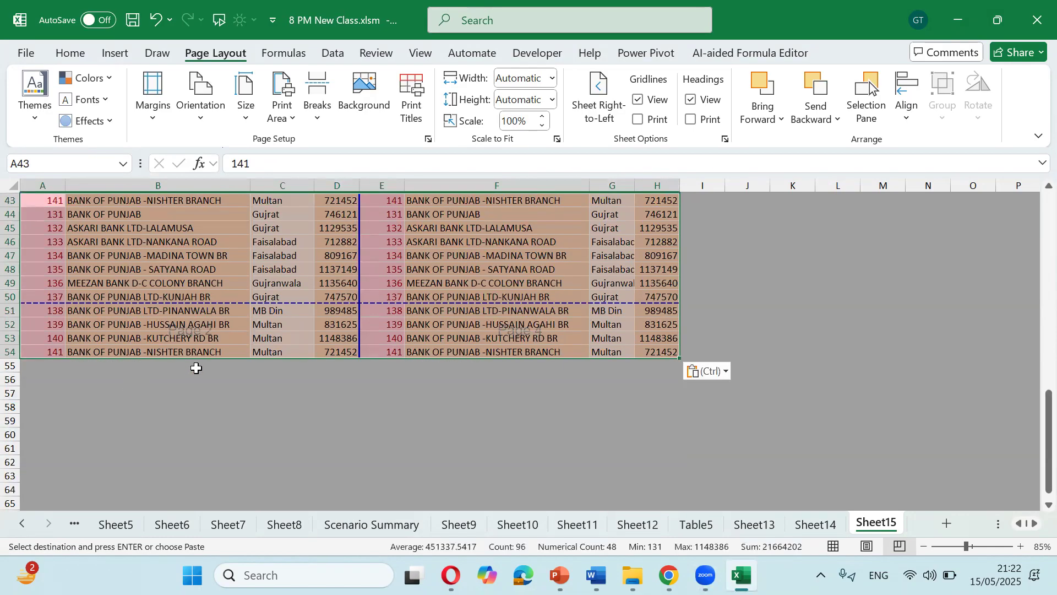
key("Escape")
- Examine how the extended data is divided by the horizontal page break and the page labels in both column groups
scroll(309, 347, "up", 1)
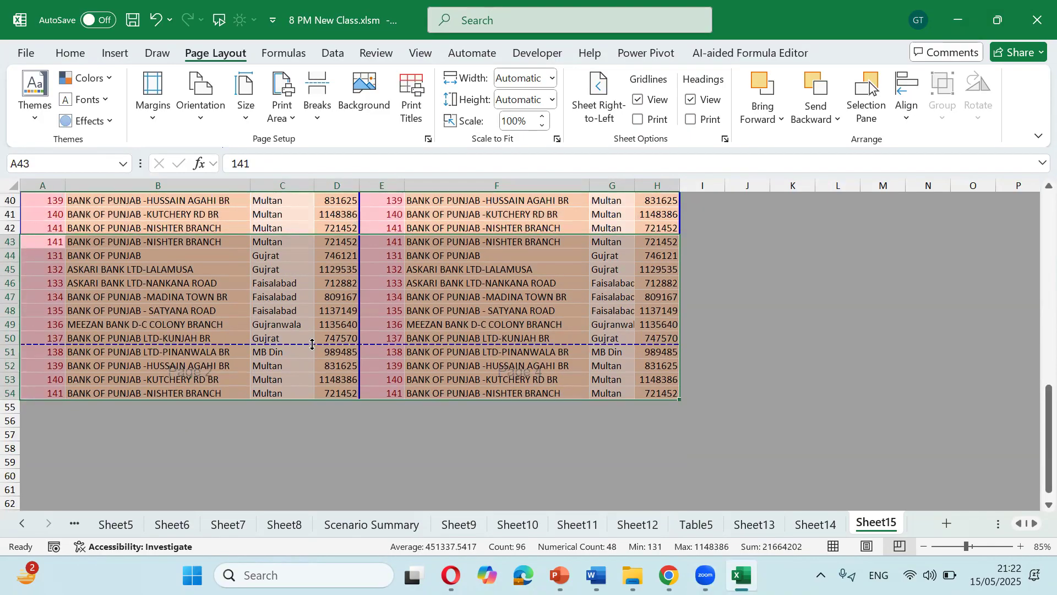
scroll(311, 342, "up", 1)
left_click(308, 339)
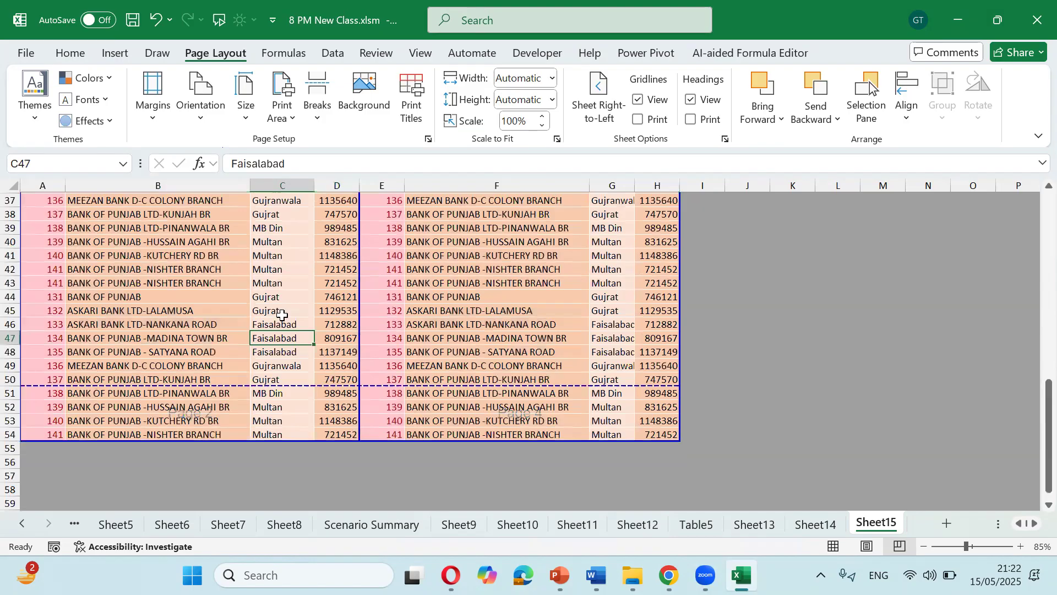
scroll(282, 313, "up", 3)
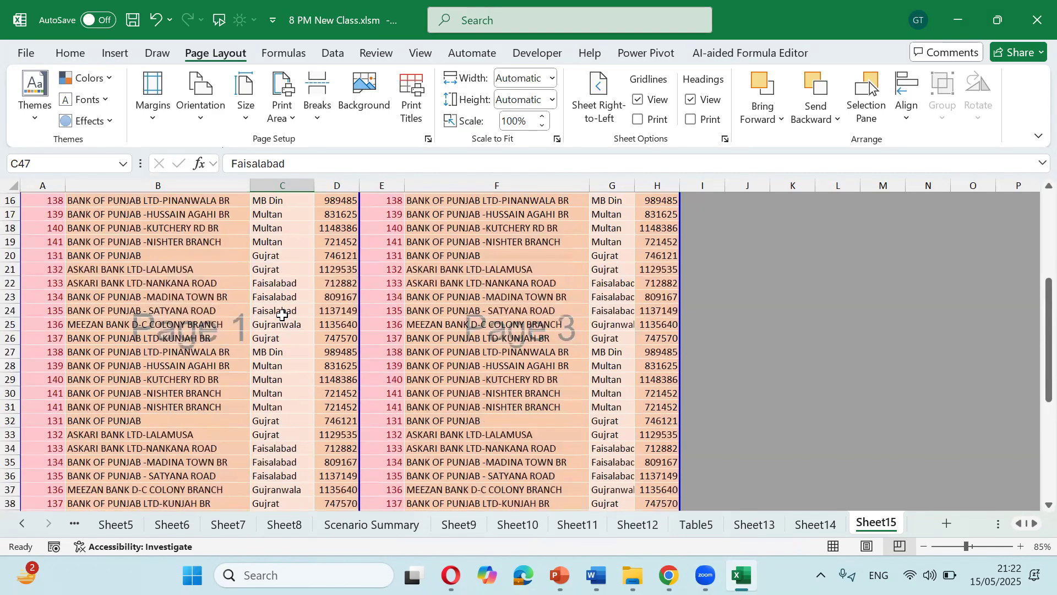
scroll(458, 339, "down", 4)
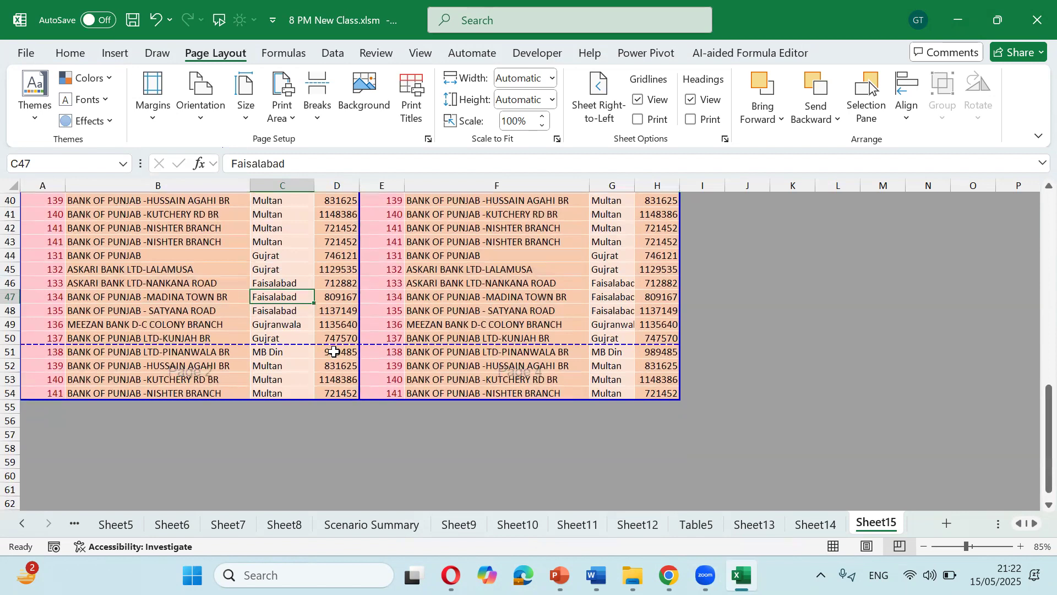
scroll(309, 372, "up", 1)
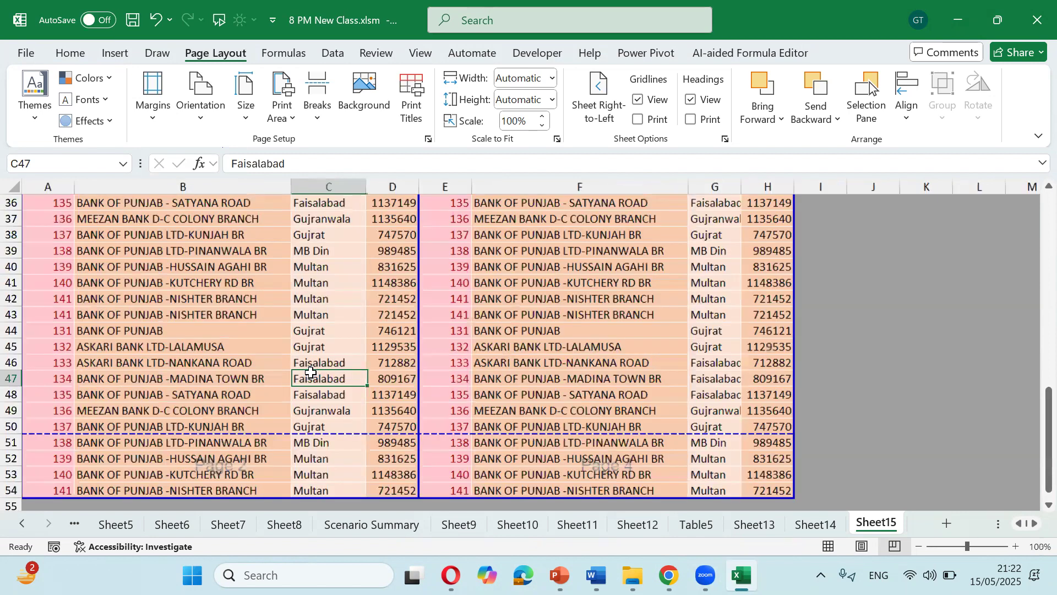
scroll(310, 372, "up", 1)
scroll(310, 372, "down", 4)
left_click_drag(244, 263, 264, 277)
left_click(265, 277)
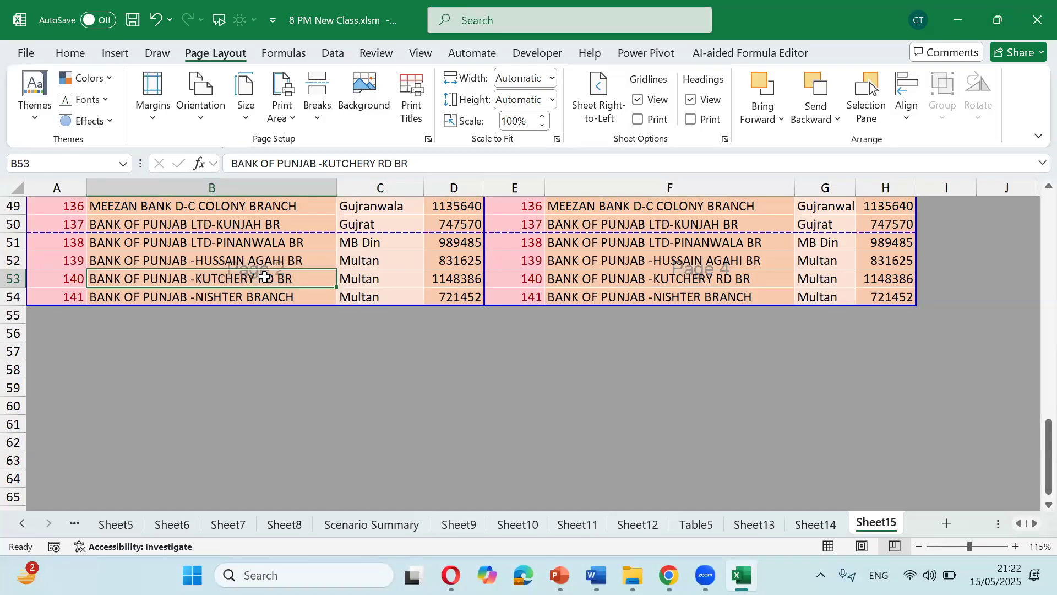
left_click(697, 275)
scroll(697, 275, "up", 3)
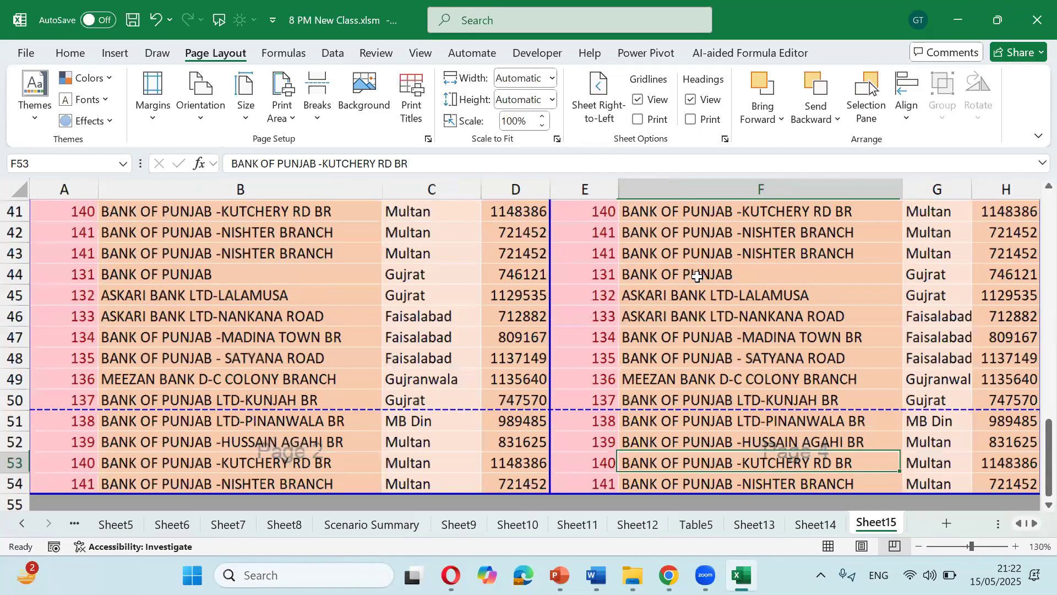
left_click(697, 275)
scroll(697, 293, "up", 2)
scroll(697, 293, "down", 3)
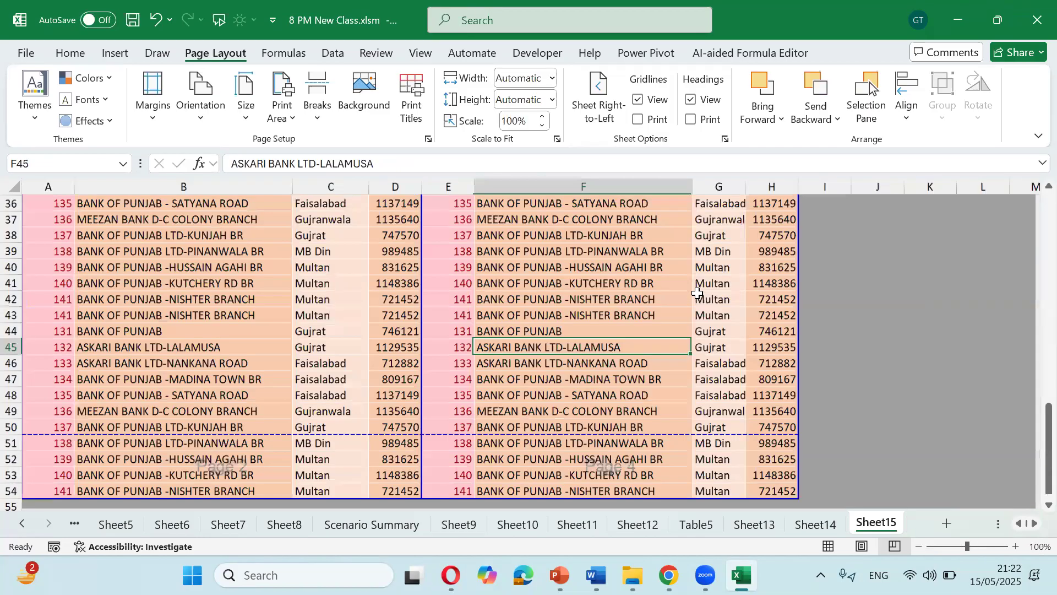
scroll(697, 293, "down", 2)
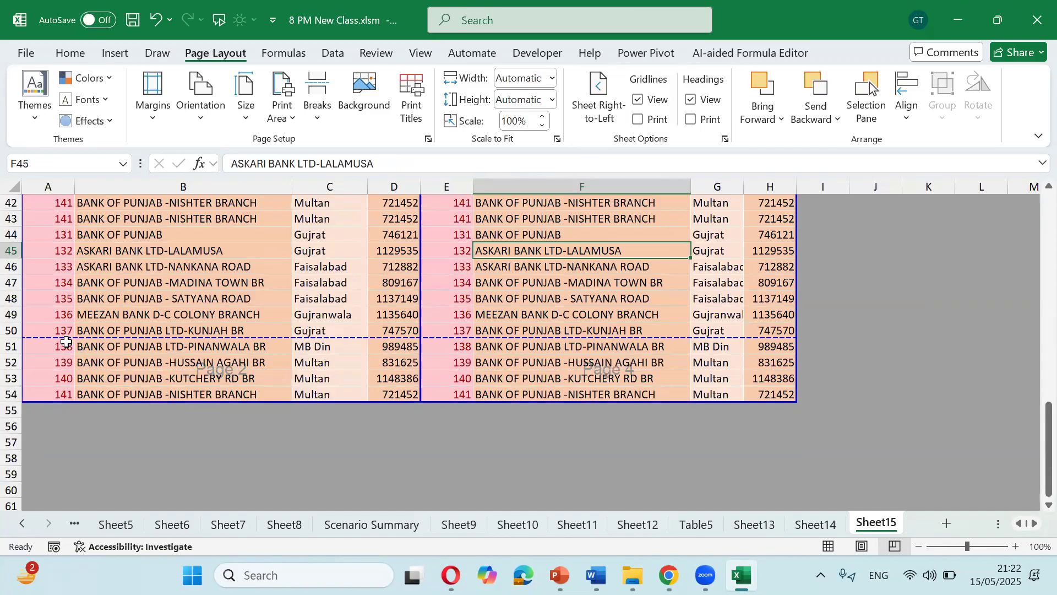
- Copy the last six rows, A49:H54, and paste them below the data at A55 and A61
left_click_drag(65, 317, 774, 396)
key("ctrl+c")
left_click(73, 410)
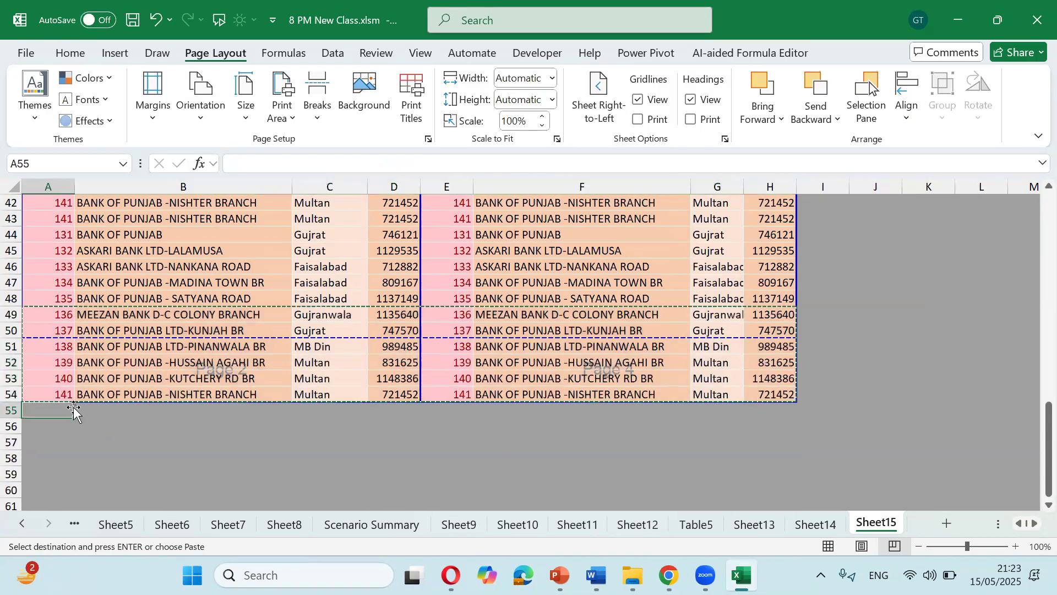
key("ctrl+v")
scroll(71, 410, "down", 3)
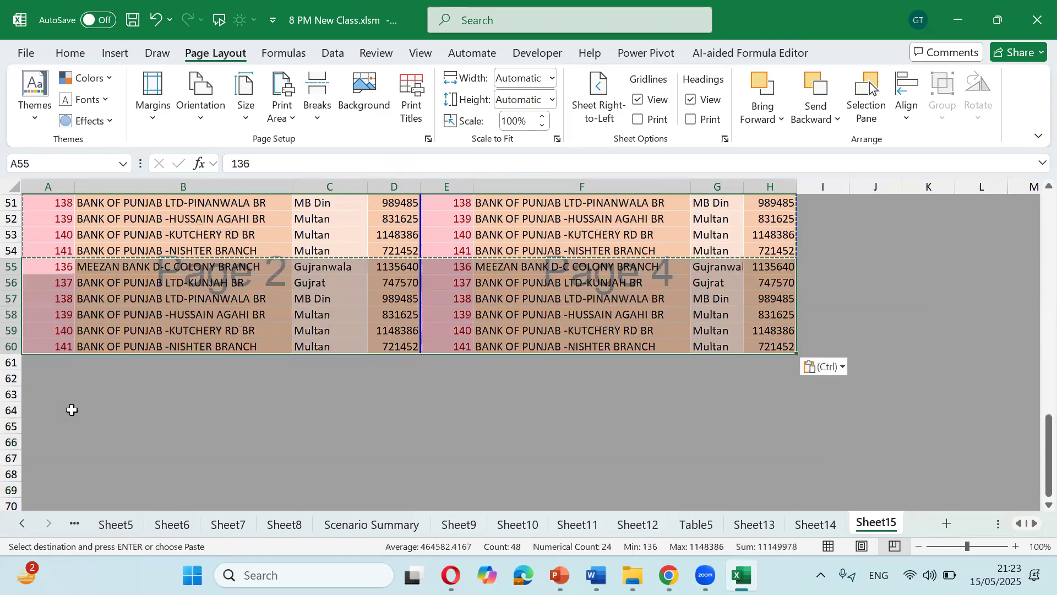
left_click(55, 362)
key("ctrl+v")
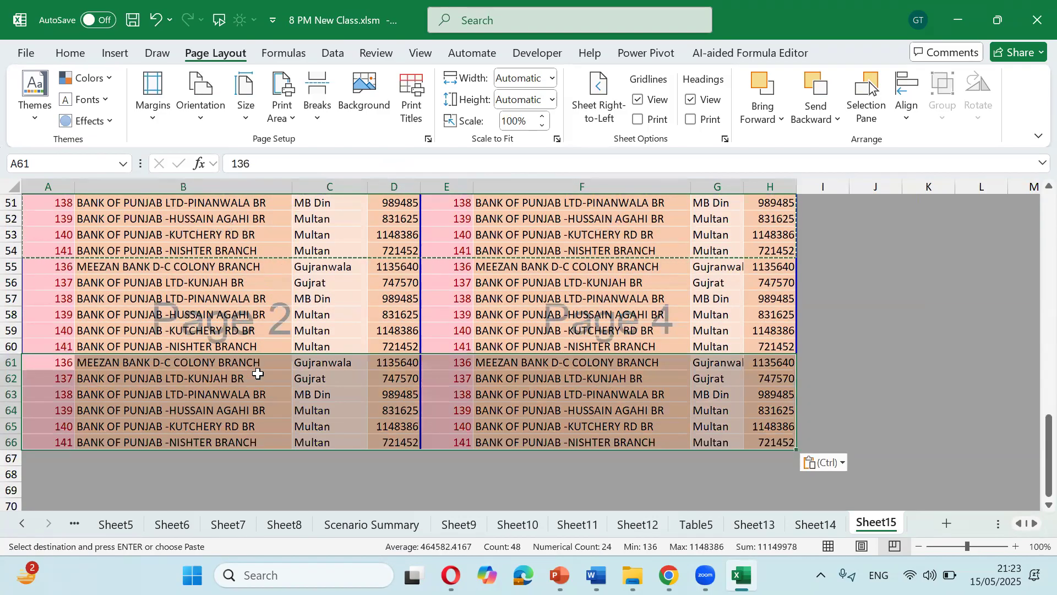
scroll(456, 411, "up", 9)
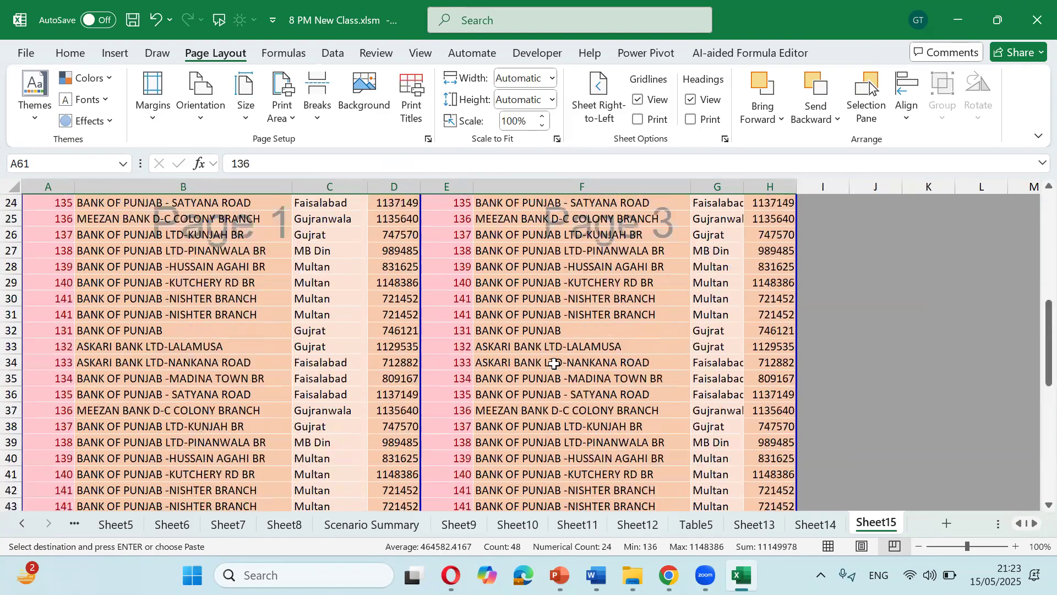
scroll(555, 364, "up", 8)
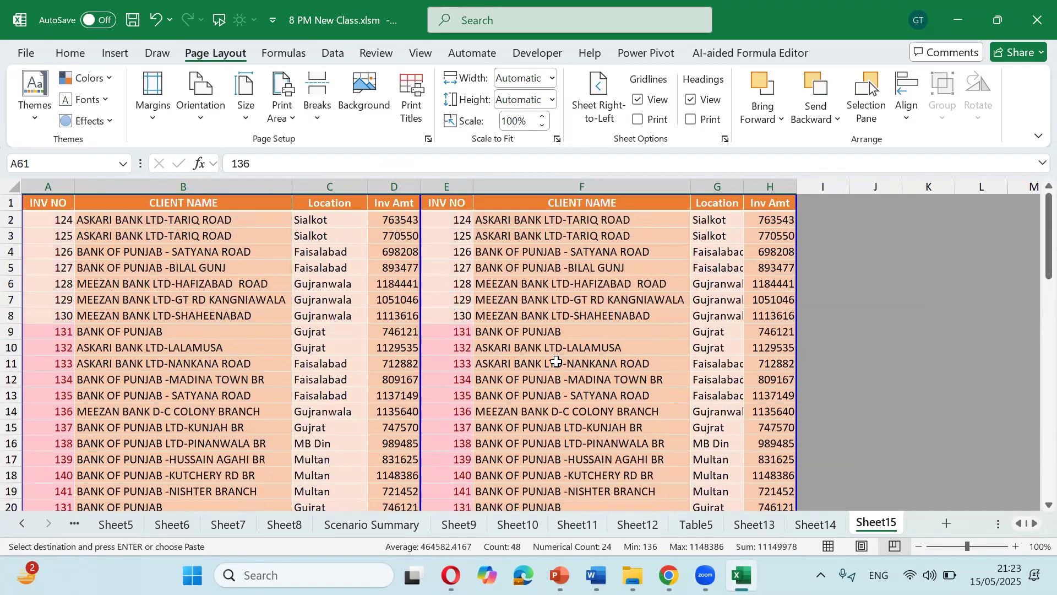
key("Return")
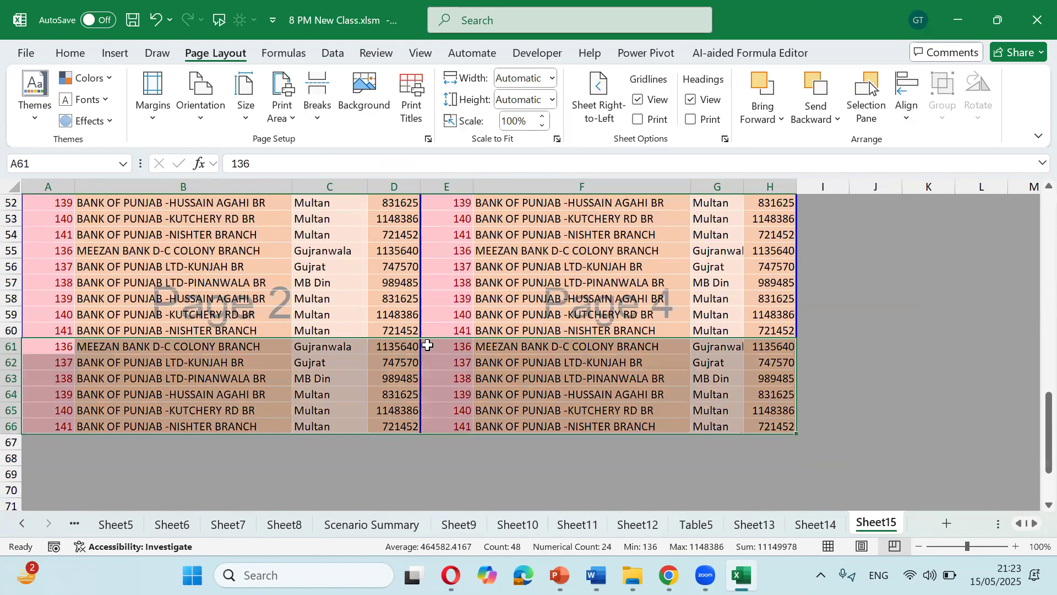
- Review the page division across the worksheet and show the whole first page in the print preview
scroll(428, 344, "up", 3)
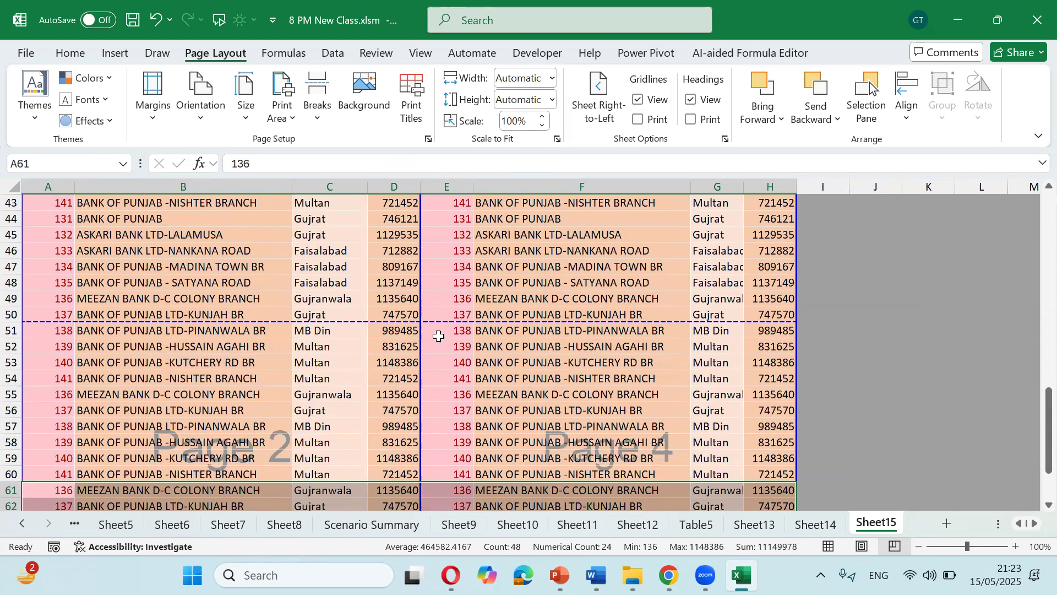
scroll(439, 336, "up", 9)
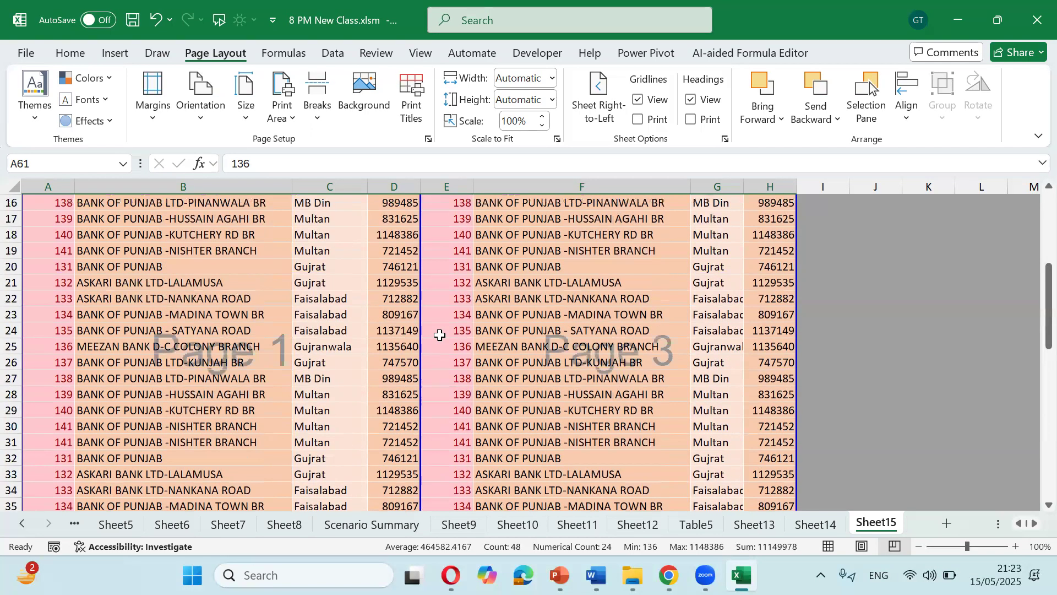
scroll(439, 335, "up", 1)
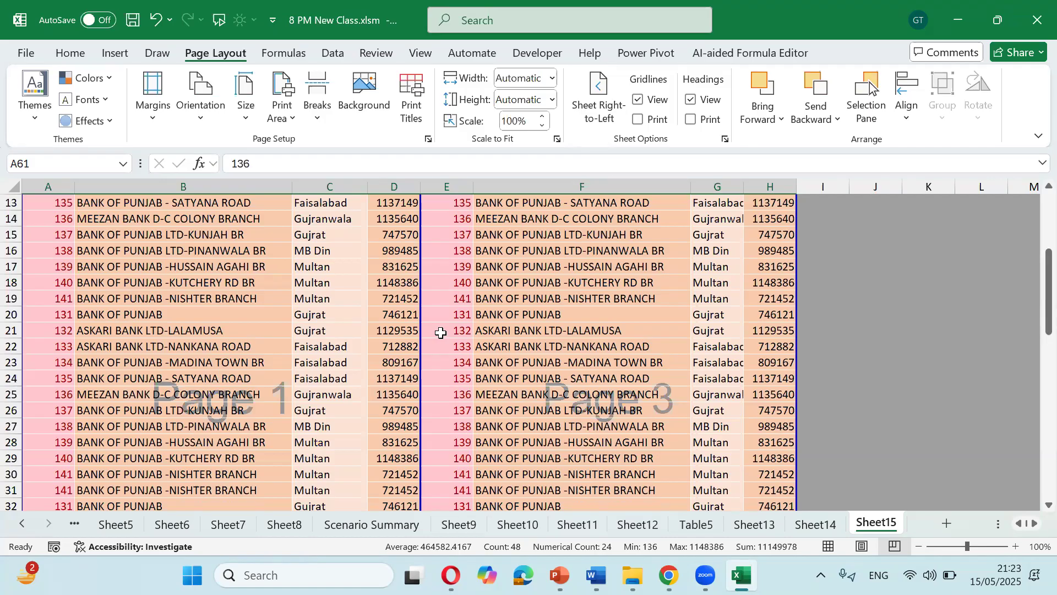
key("ctrl+p")
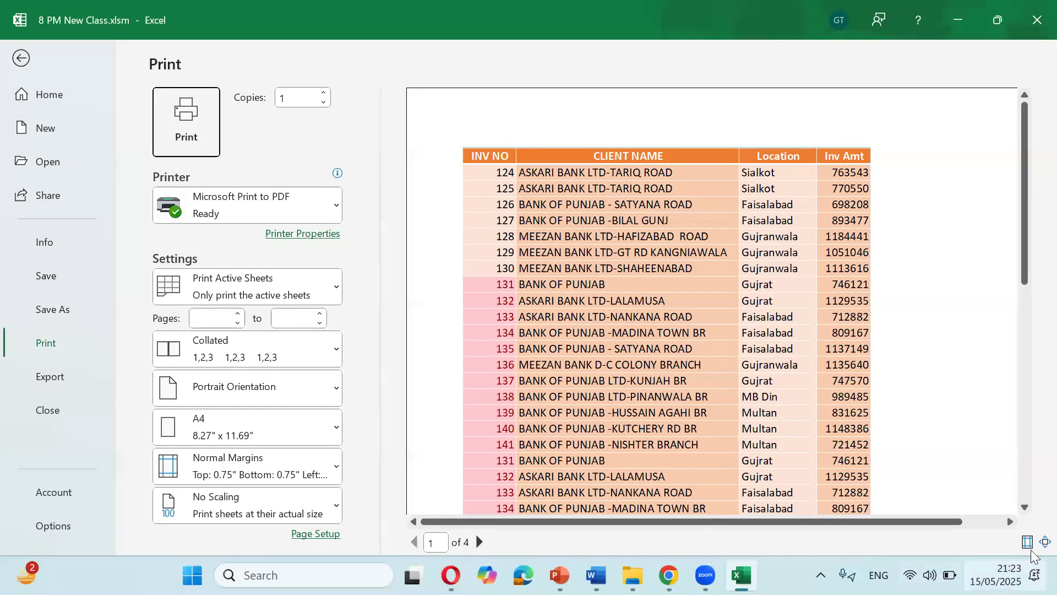
left_click(1046, 542)
- Set the top page margin to 4.25 inches in the Page Setup settings and apply it
left_click(333, 536)
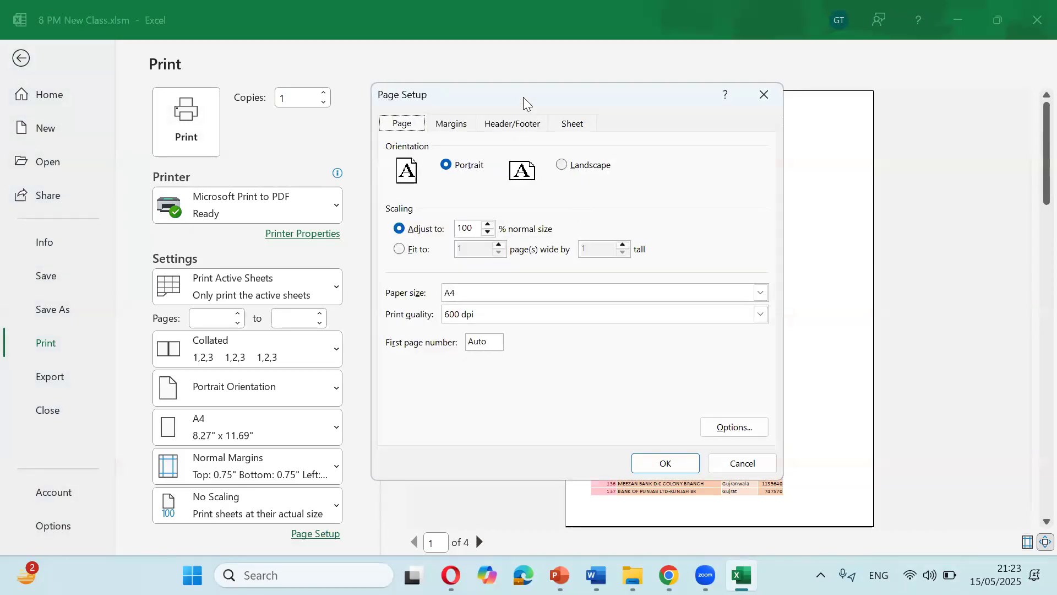
left_click_drag(523, 103, 254, 165)
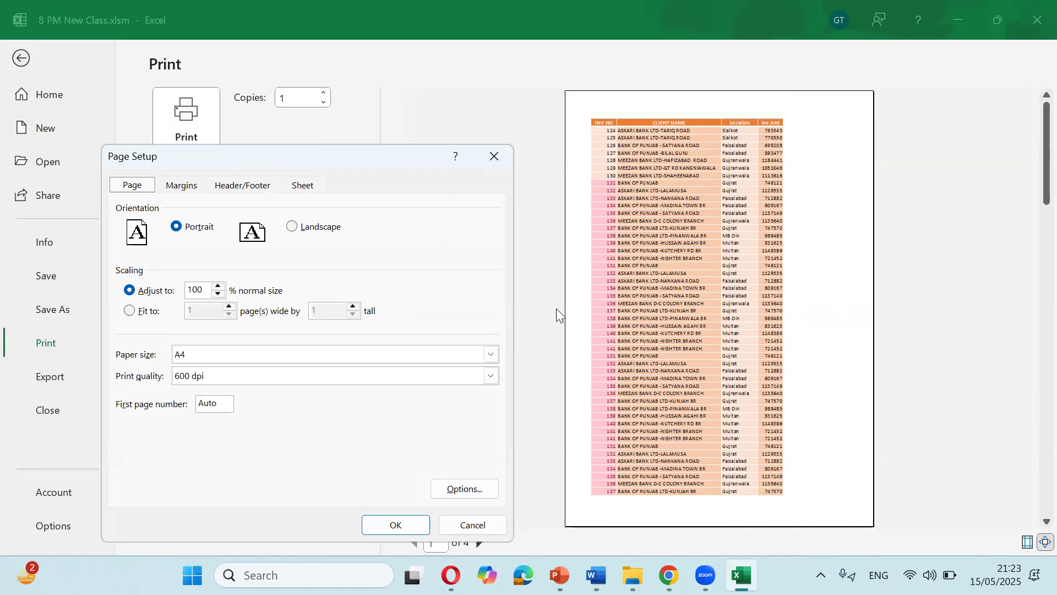
left_click(194, 187)
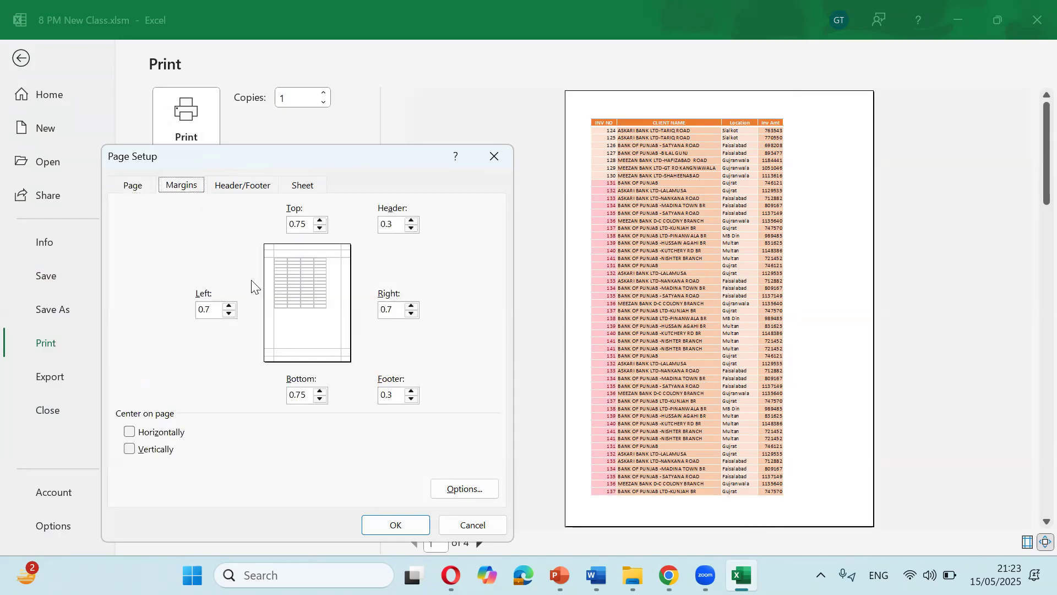
left_click(320, 221)
left_click(320, 221)
left_click(320, 221)
left_click(319, 221)
left_click(320, 221)
left_click(320, 221)
left_click(320, 220)
left_click(320, 220)
left_click(319, 221)
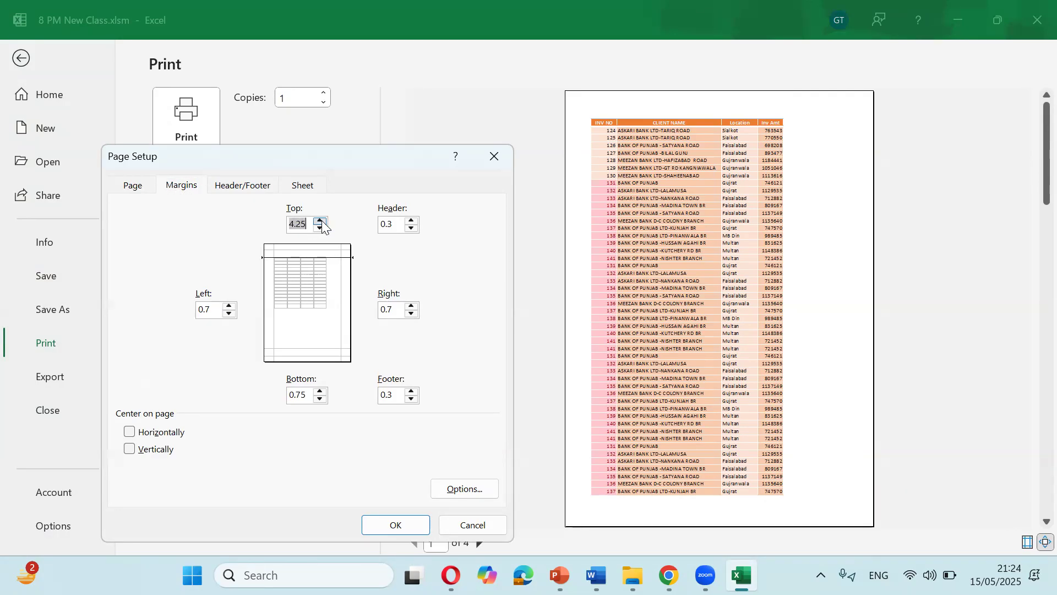
left_click(422, 526)
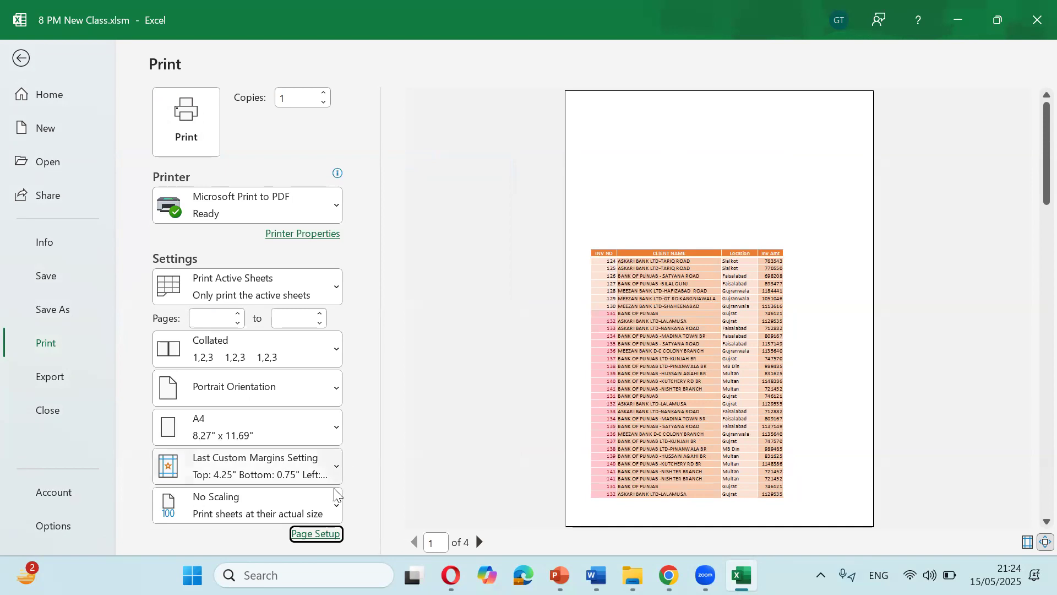
- Set the right page margin to 2.45 inches in the Page Setup settings and apply it
left_click(329, 532)
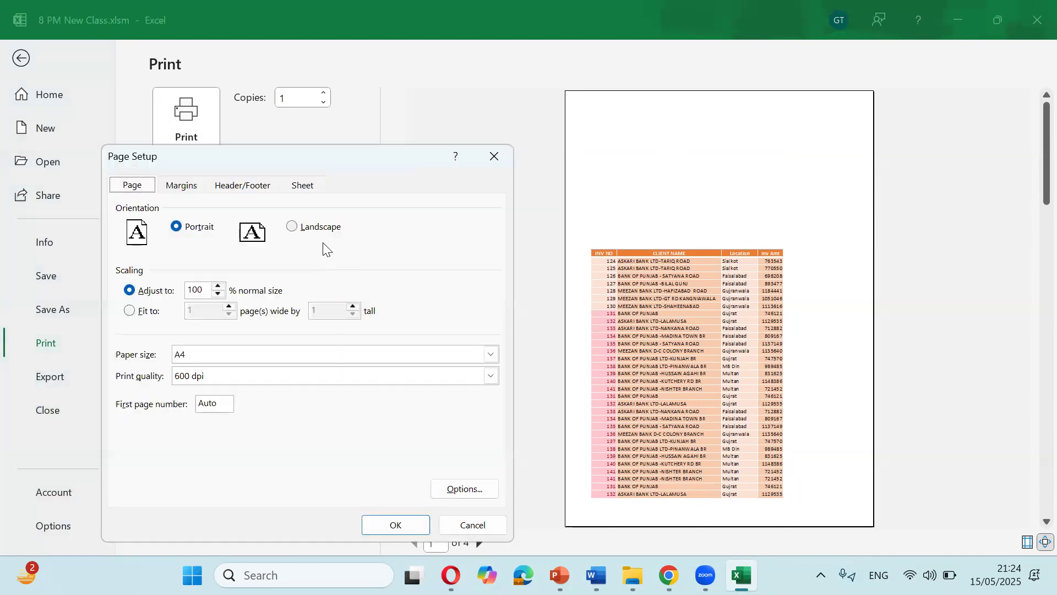
left_click(199, 186)
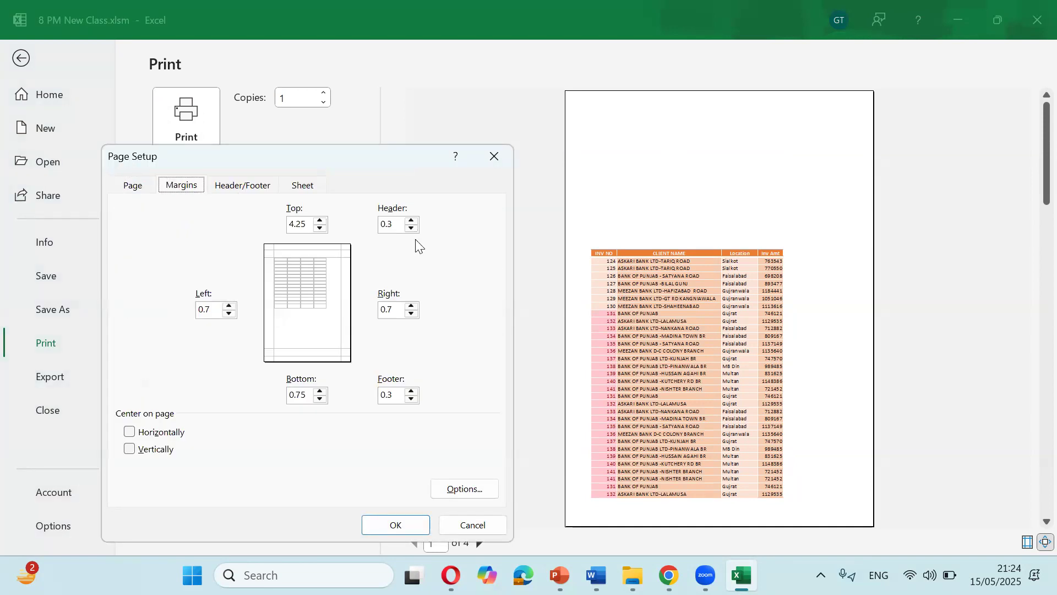
left_click(414, 304)
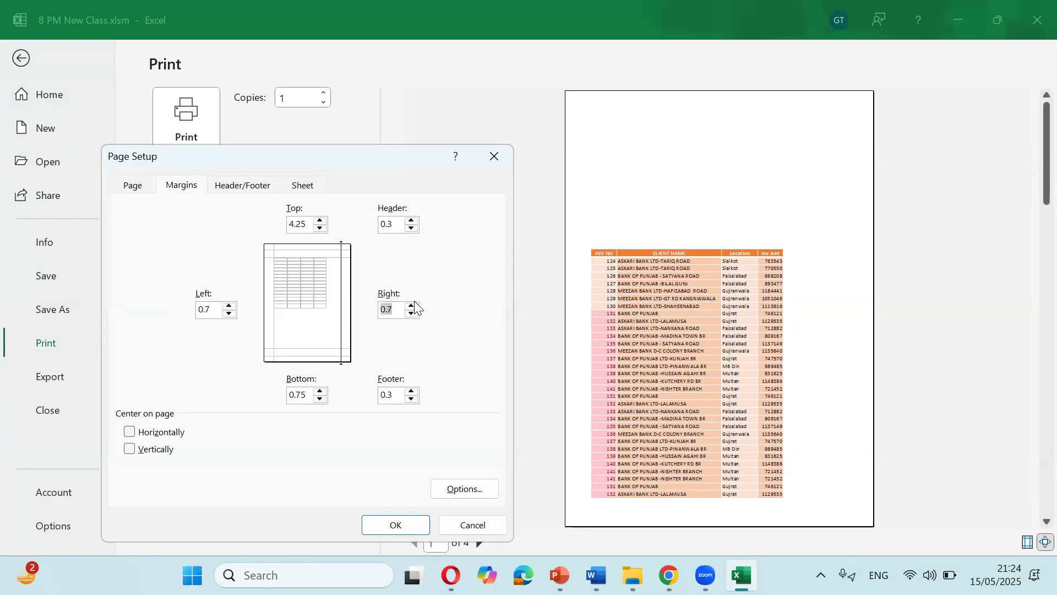
left_click(411, 305)
left_click(396, 525)
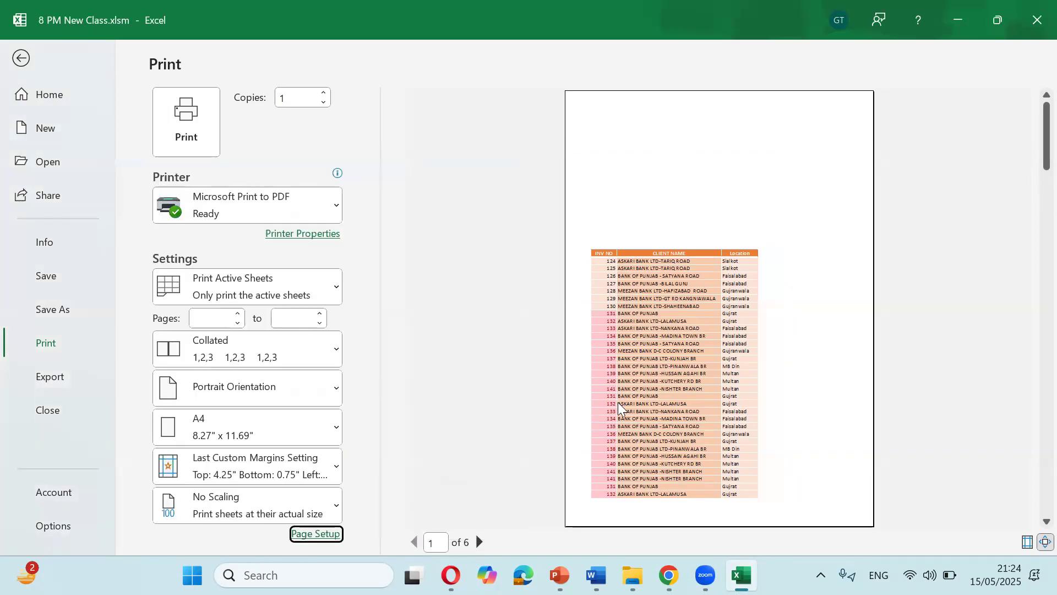
- Set the top, header and right margins to 0 in the Page Setup settings
left_click(330, 534)
left_click(193, 185)
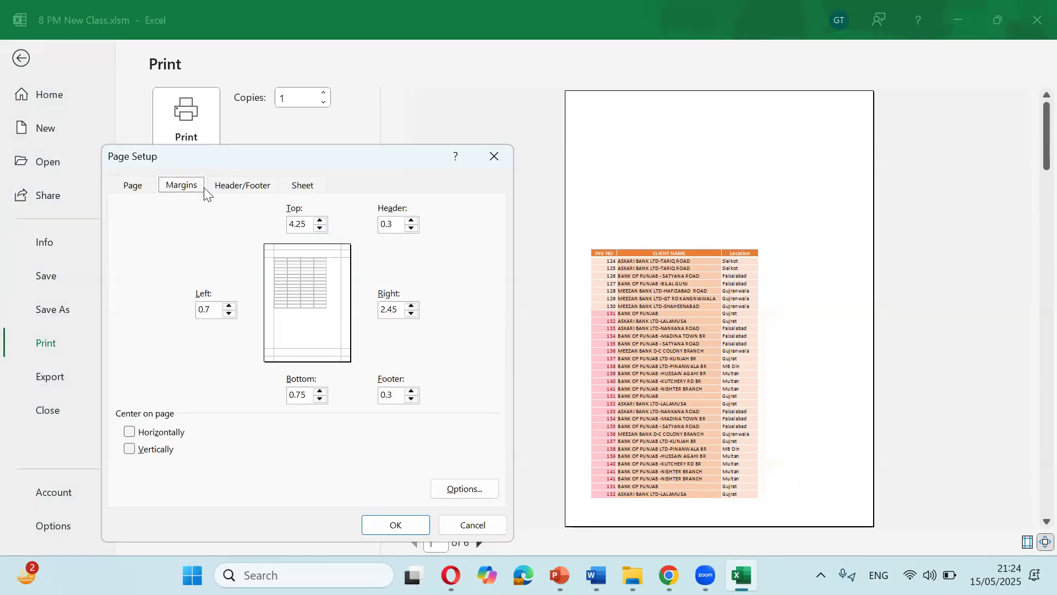
double_click(305, 226)
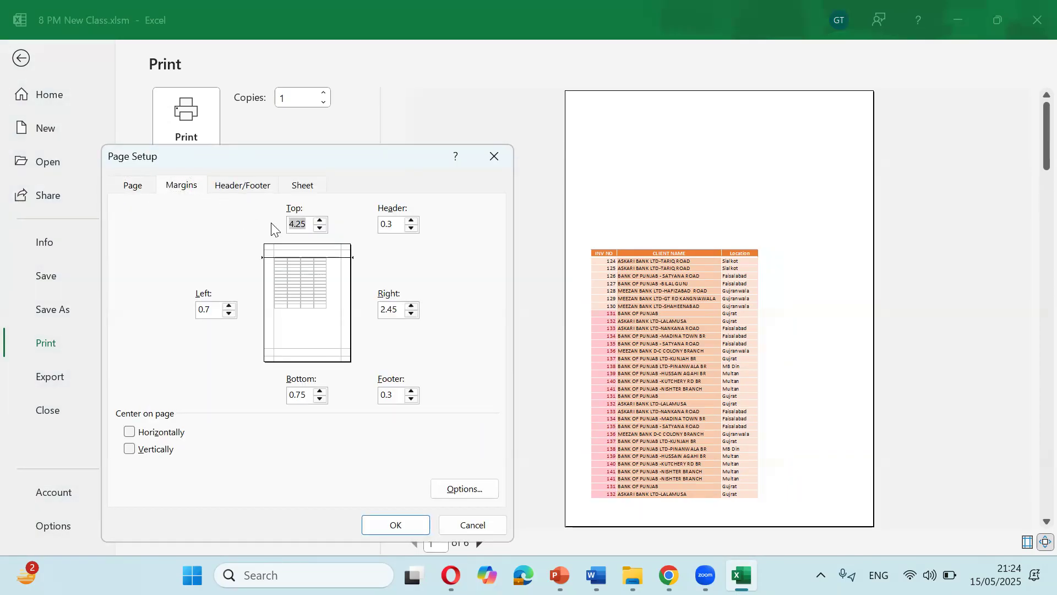
type("0")
double_click(384, 224)
type("0")
left_click(405, 310)
type("0")
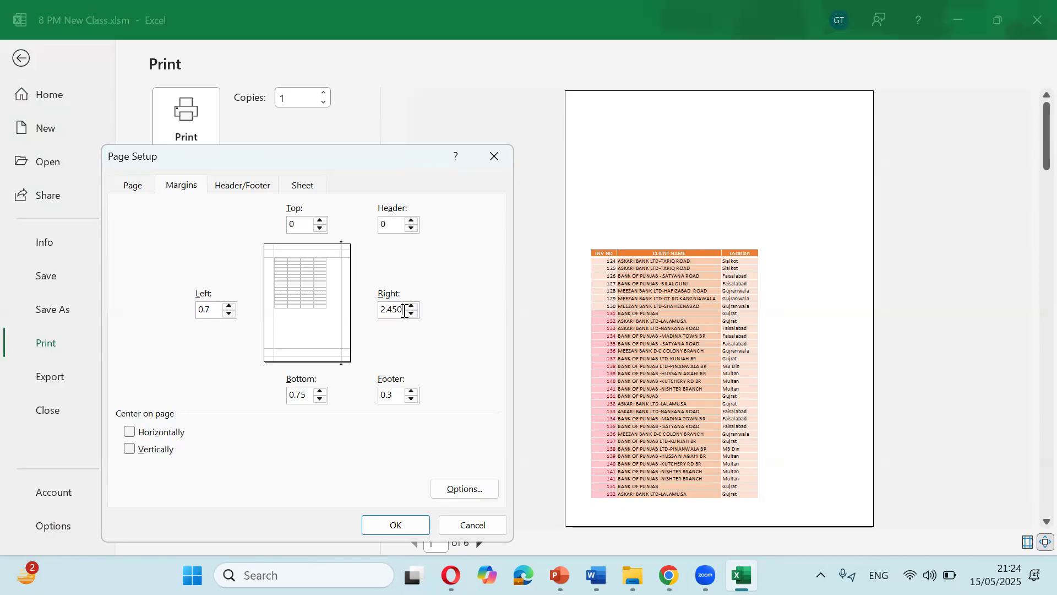
key("BackSpace")
key("BackSpace")
key("BackSpace")
- Set the left, bottom and footer margins to 0 and apply the margin settings
left_click_drag(216, 308, 189, 308)
type("0")
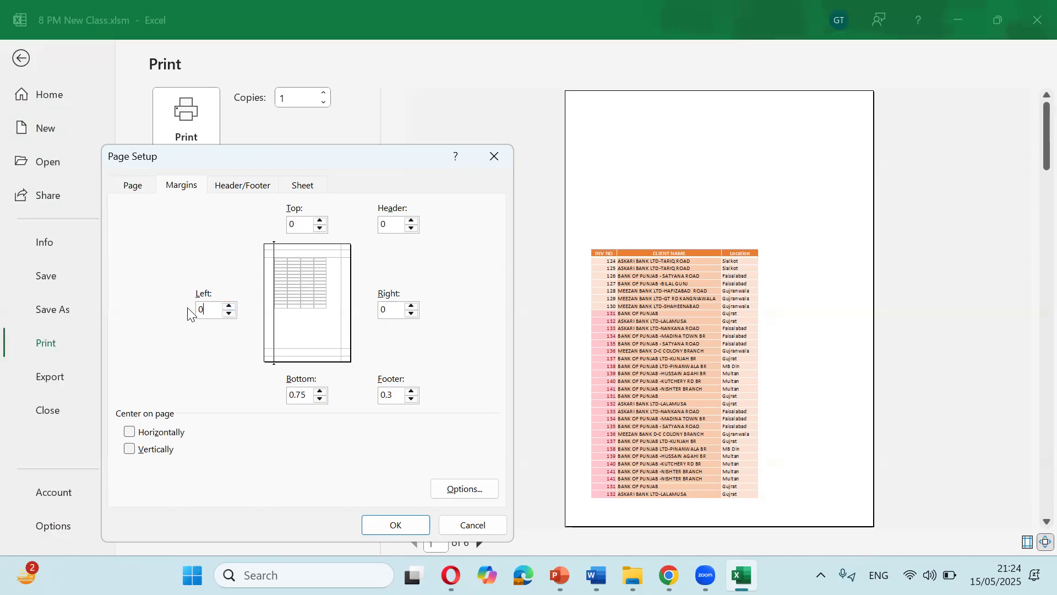
left_click_drag(307, 394, 265, 395)
type("0")
left_click_drag(397, 394, 380, 396)
type("0")
left_click(414, 525)
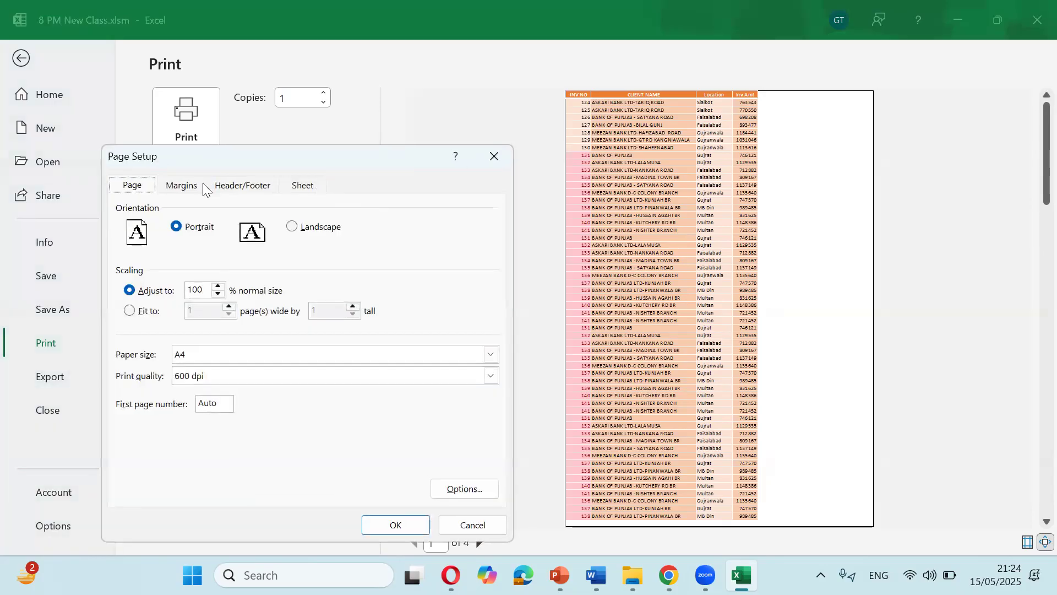
- Check the margin settings and page through the print preview to see how the data is laid out
left_click(198, 187)
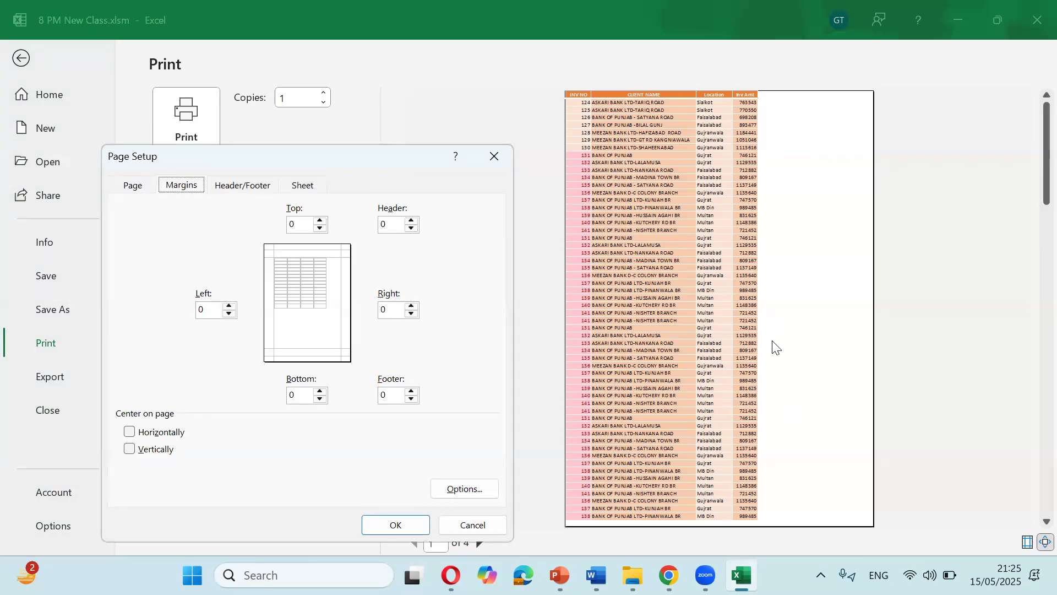
key("Return")
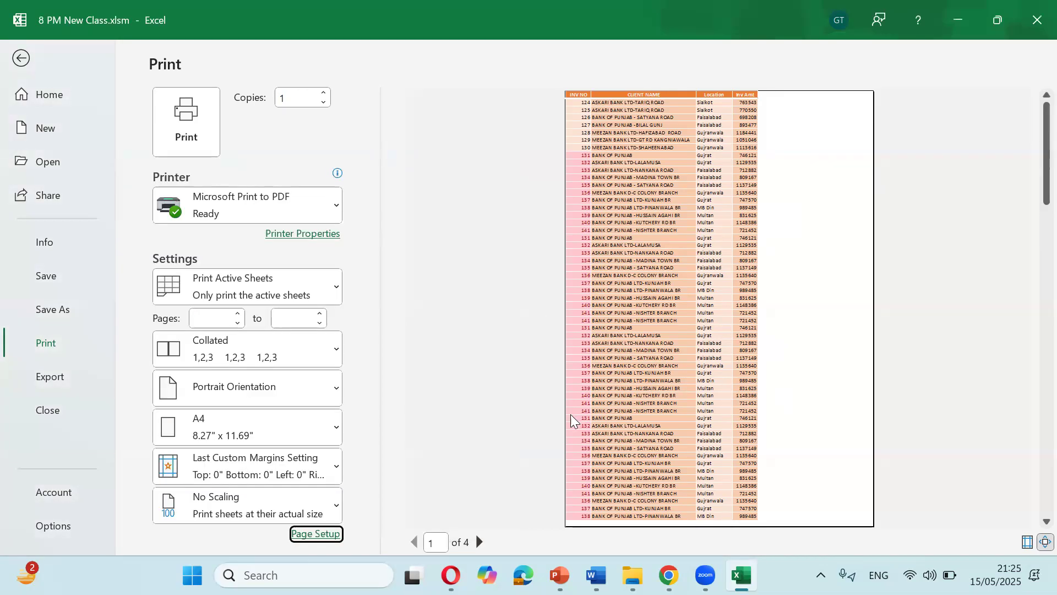
left_click(480, 542)
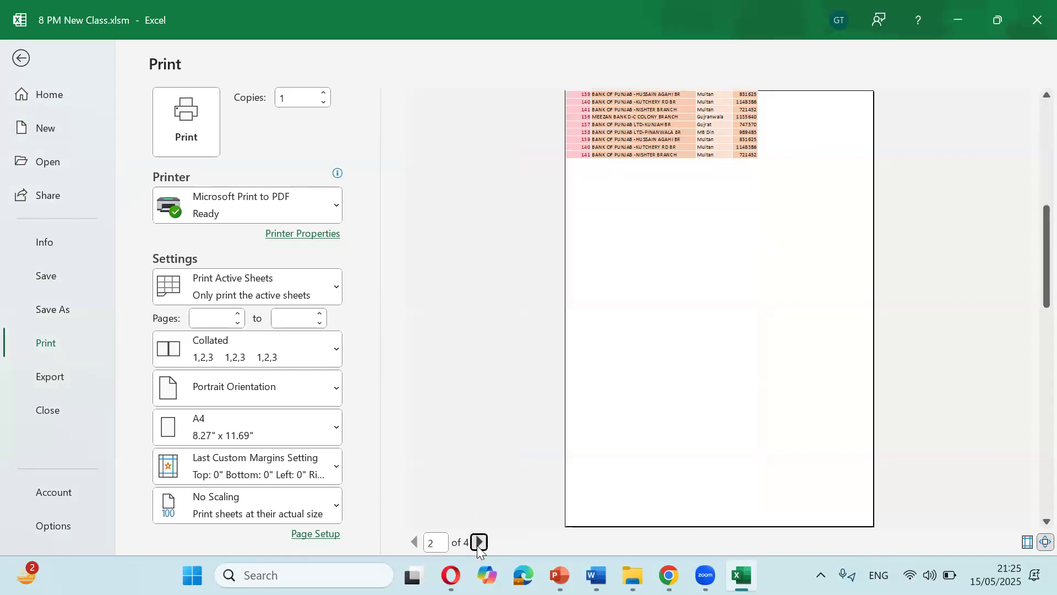
left_click(479, 544)
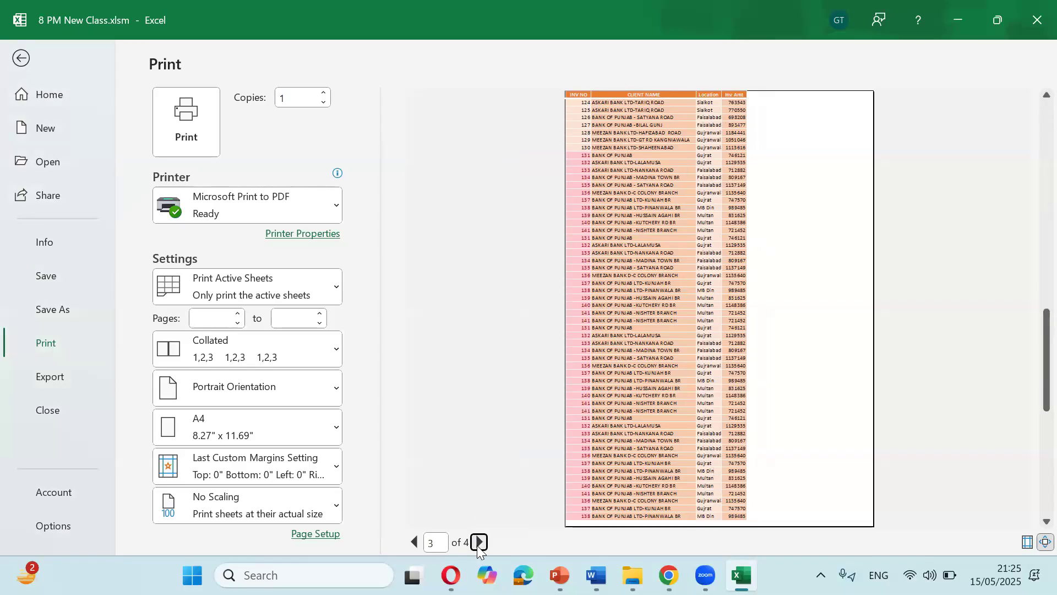
left_click(479, 544)
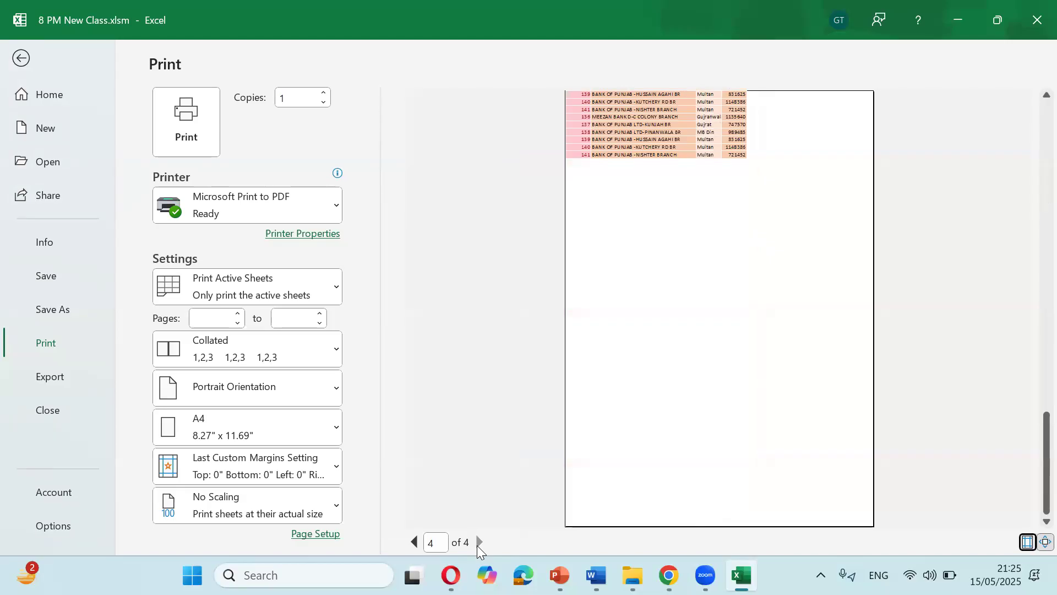
left_click(414, 543)
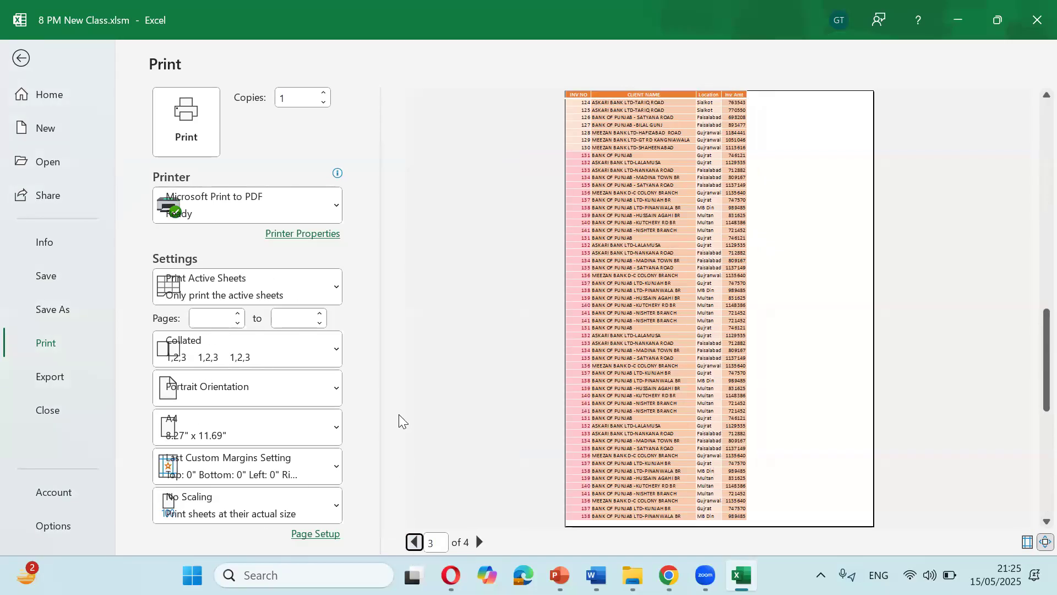
key("Escape")
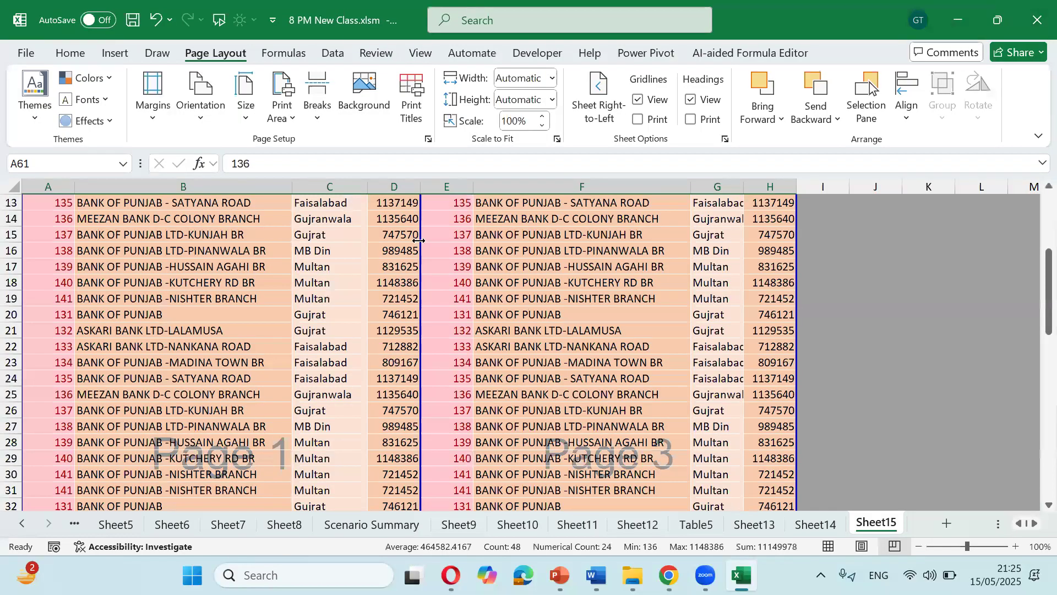
- Move the vertical page break from after column D to after column H and check the page in the print preview
scroll(457, 241, "up", 4)
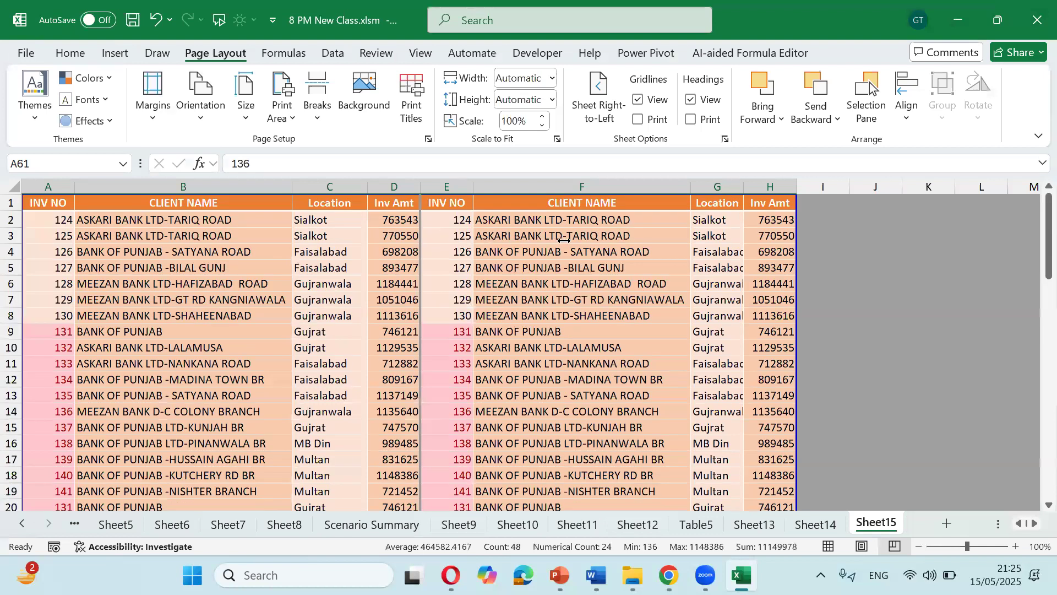
left_click_drag(465, 253, 683, 230)
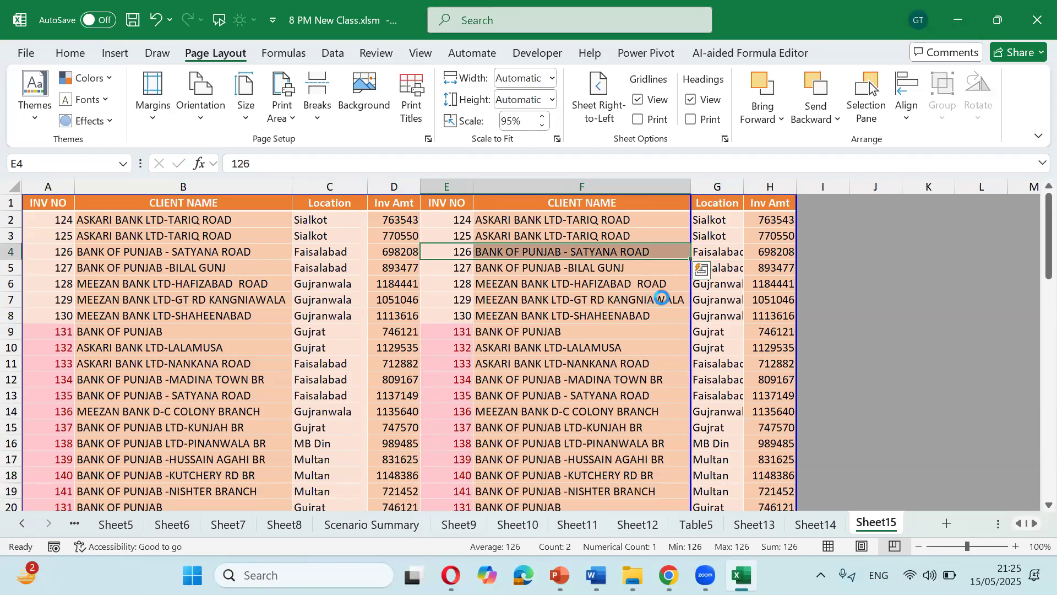
left_click_drag(766, 298, 796, 293)
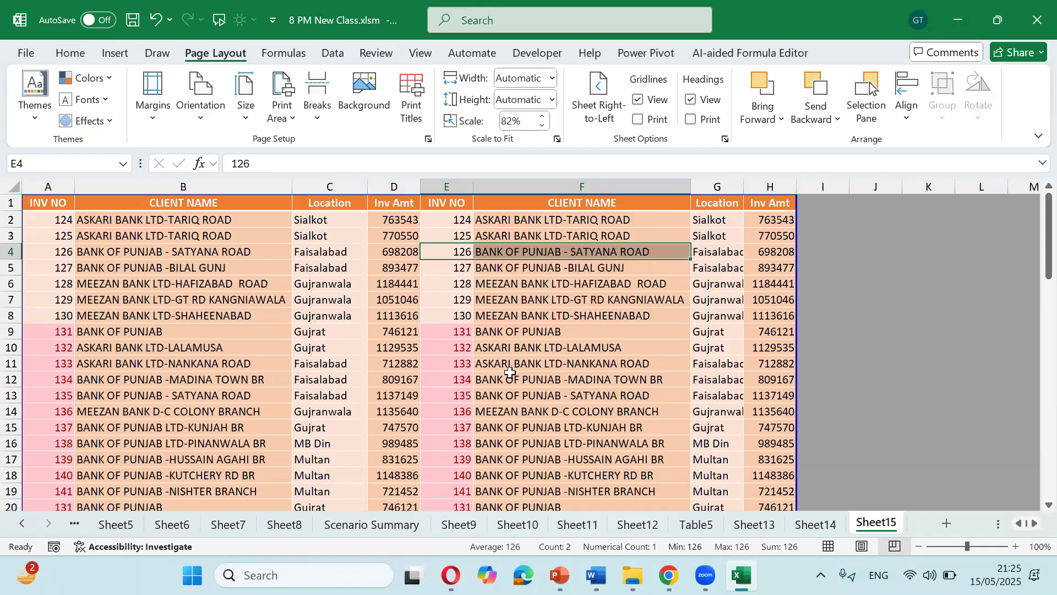
scroll(510, 372, "down", 20)
scroll(510, 372, "up", 6)
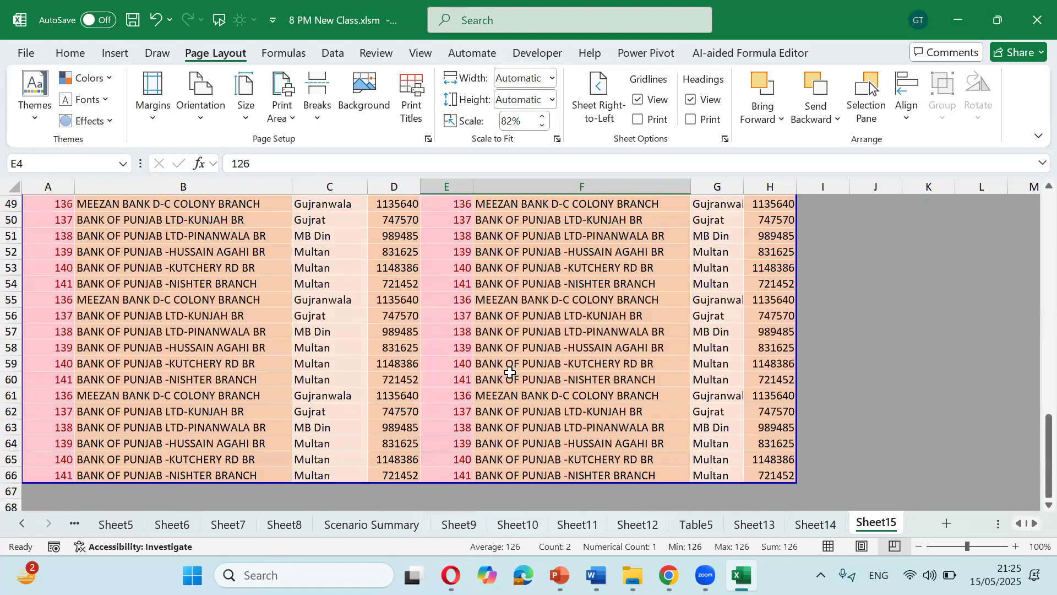
scroll(510, 372, "up", 14)
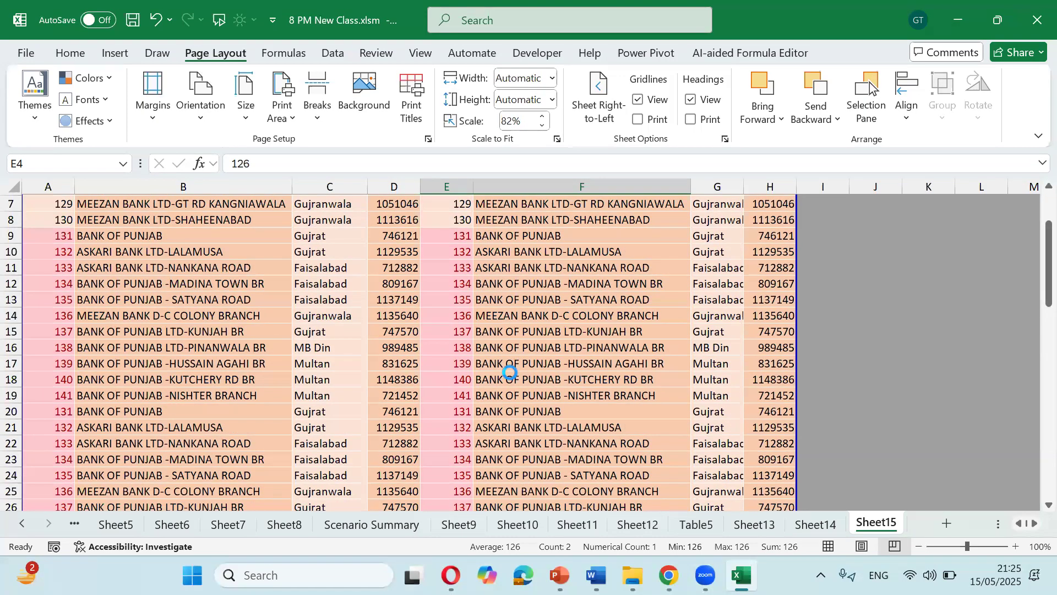
key("ctrl+p")
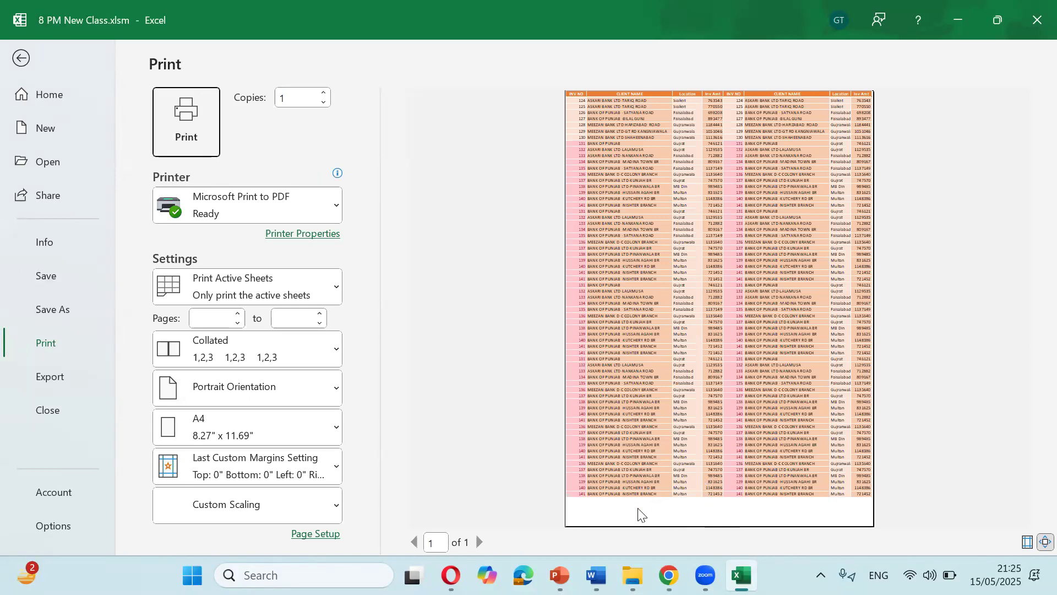
key("Escape")
- Copy the last three data rows, A64:H66, and paste them below the data at A68
scroll(335, 453, "down", 12)
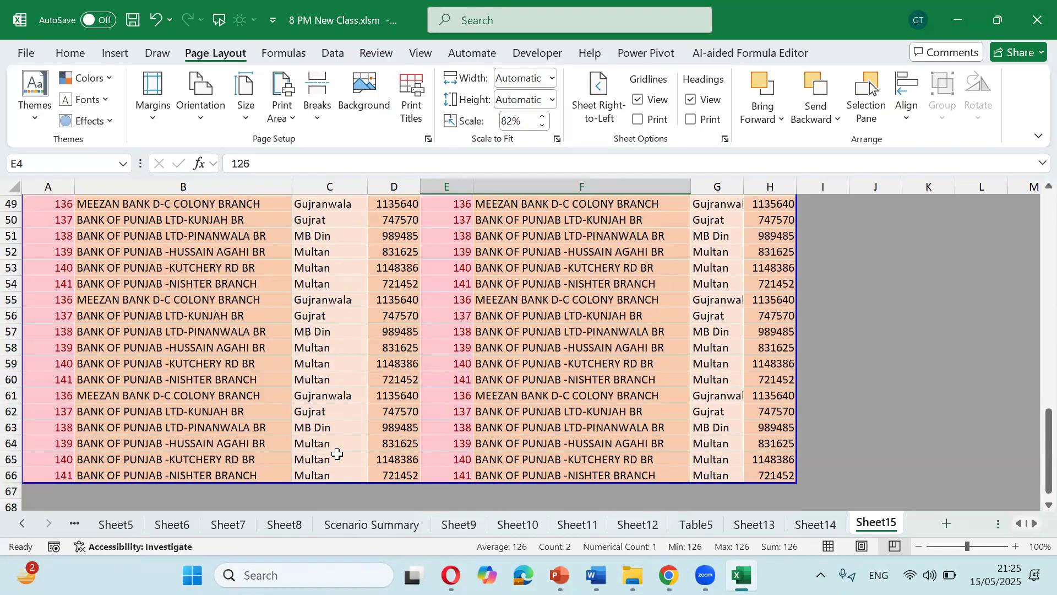
left_click_drag(42, 348, 788, 382)
key("ctrl+c")
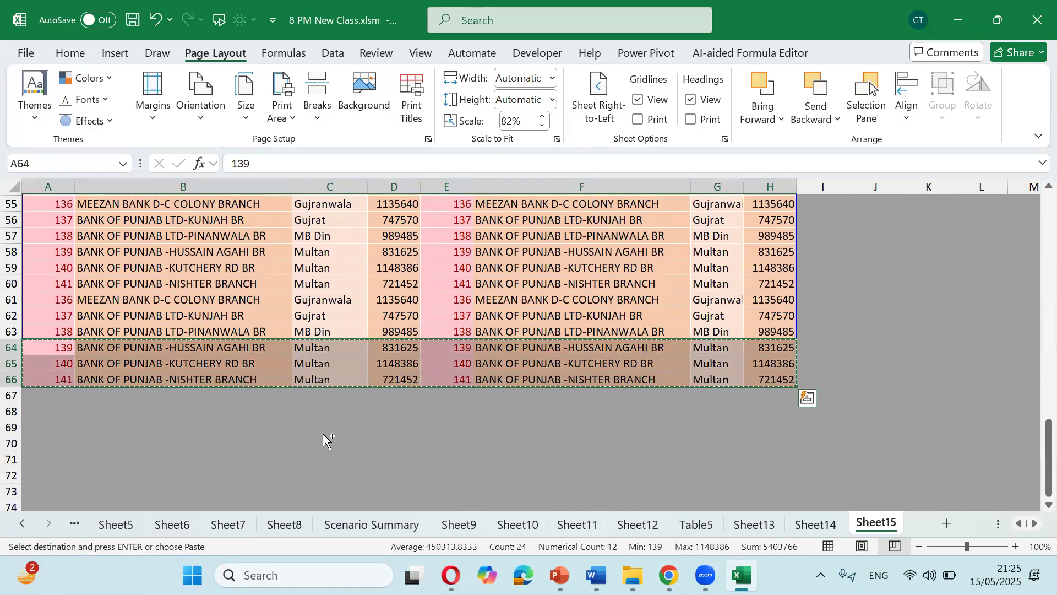
left_click(71, 396)
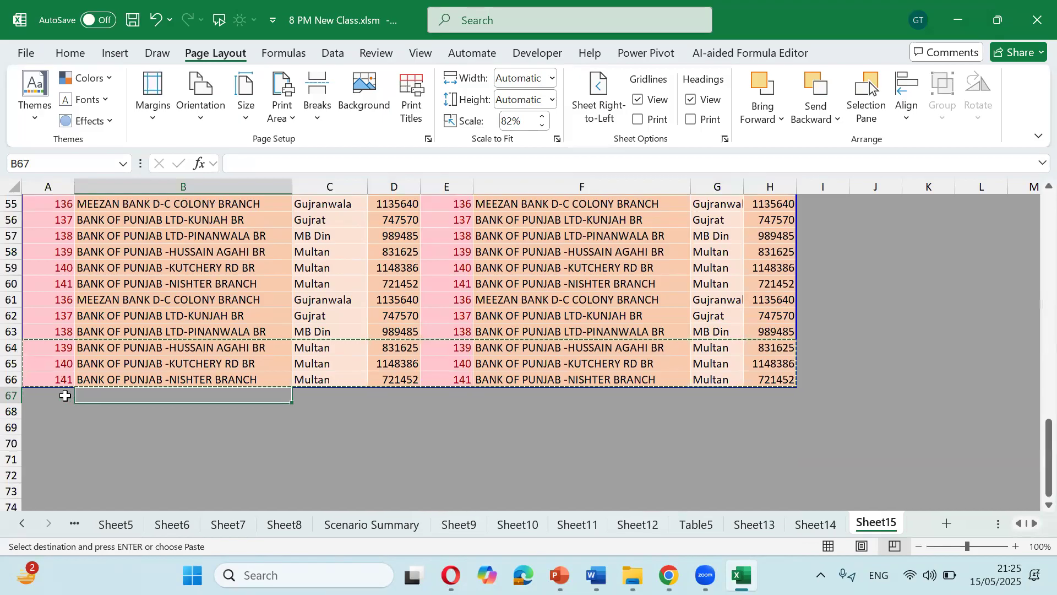
key("ctrl+v")
left_click_drag(63, 437, 63, 452)
- Fill row 65 down through row 67 across columns A to H and check the page in the print preview
left_click(66, 395)
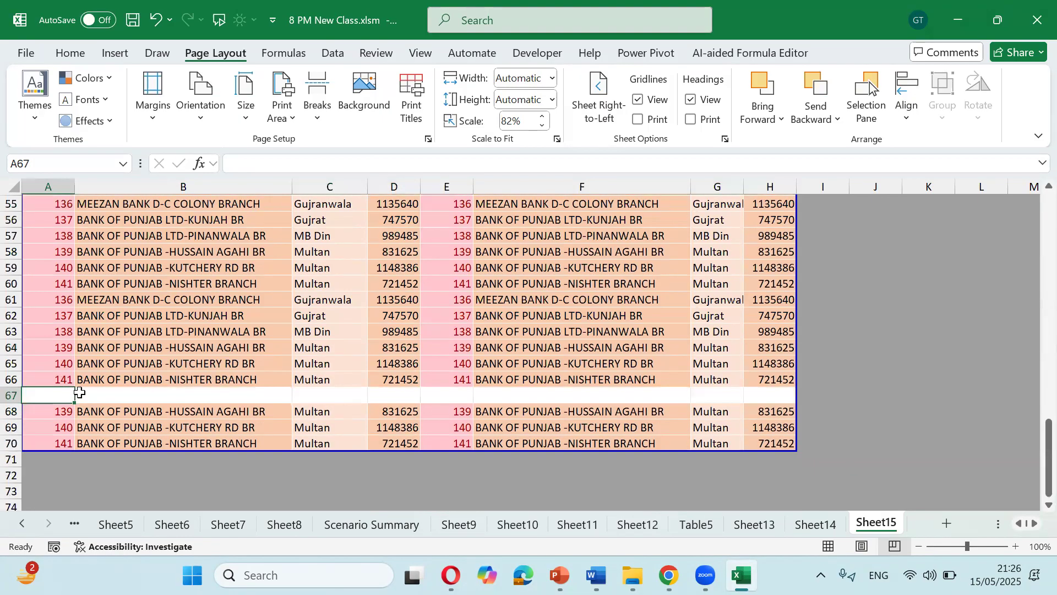
left_click_drag(64, 363, 780, 400)
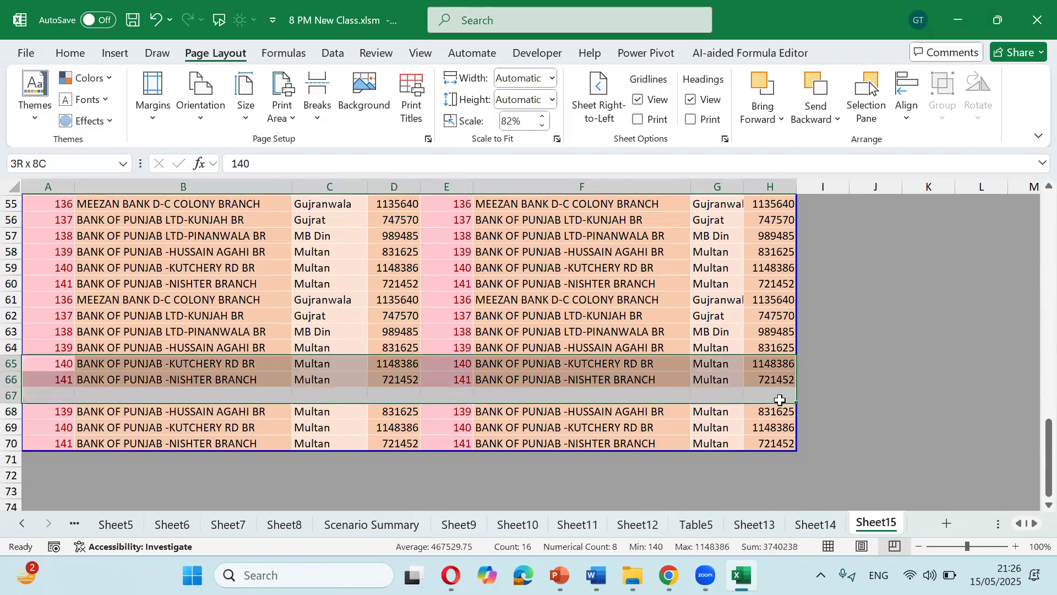
key("ctrl+d")
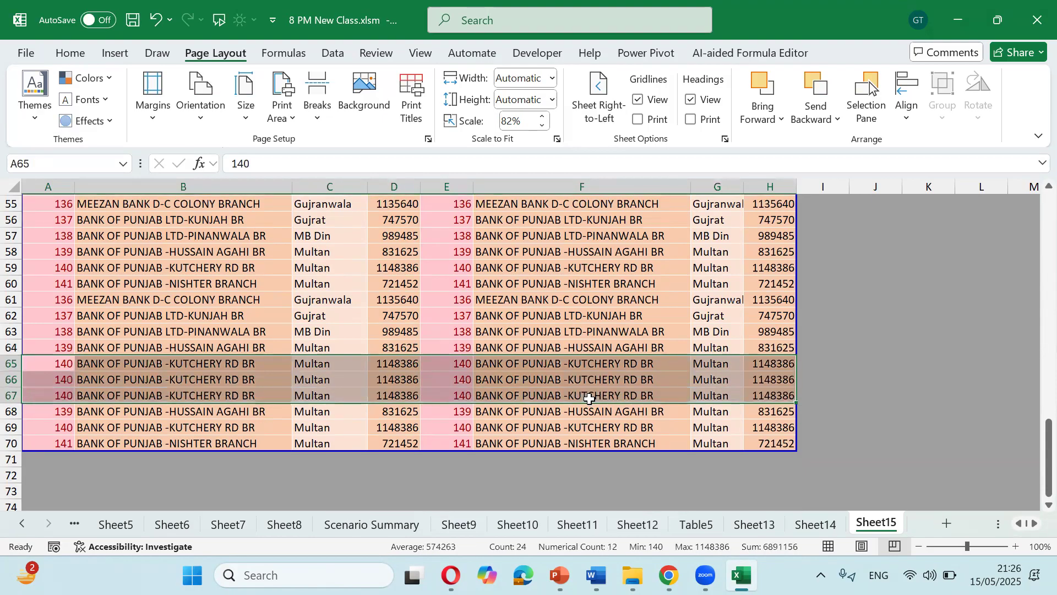
key("ctrl+p")
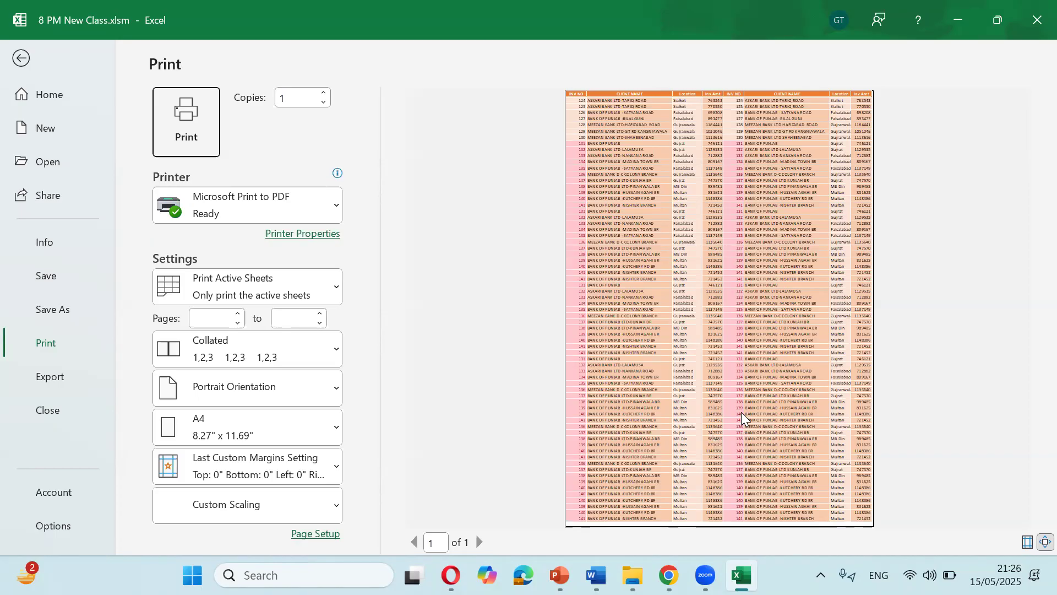
key("Escape")
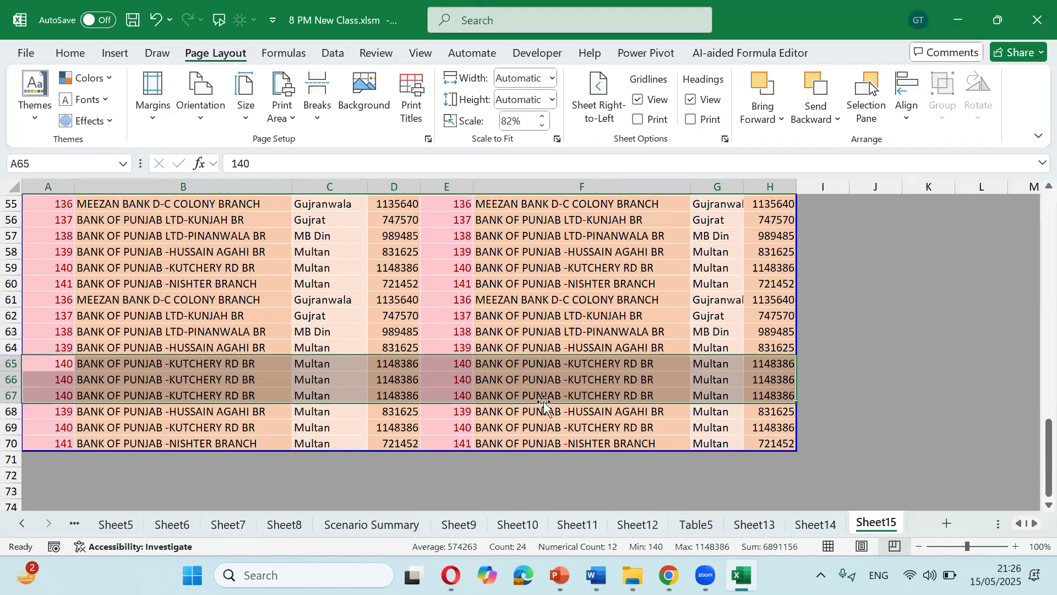
- Switch the worksheet to Normal view and return to the top of the data
scroll(544, 402, "up", 18)
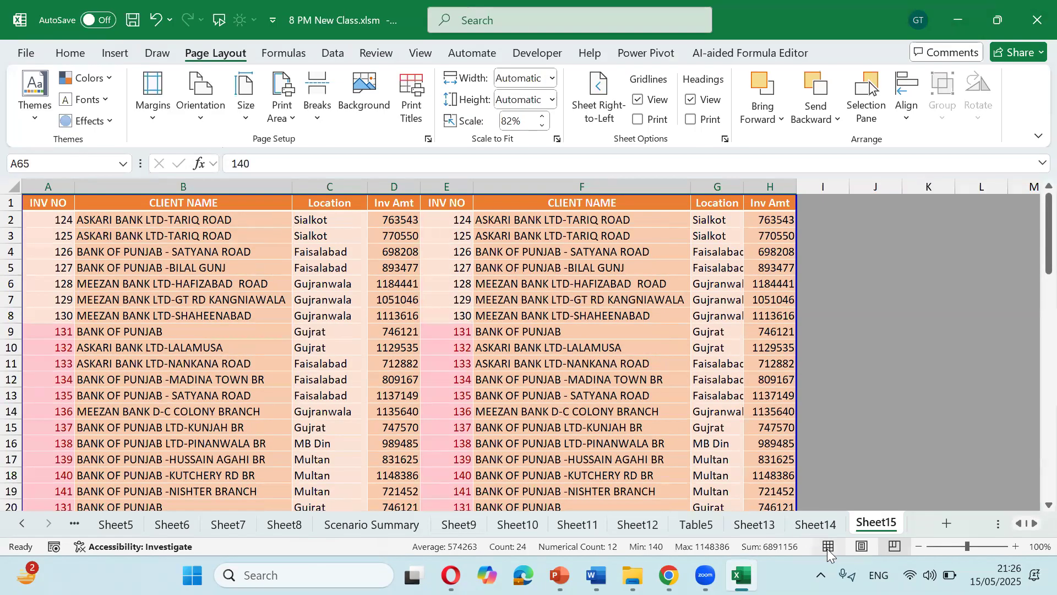
scroll(455, 332, "up", 3)
left_click(455, 333)
scroll(455, 332, "down", 1)
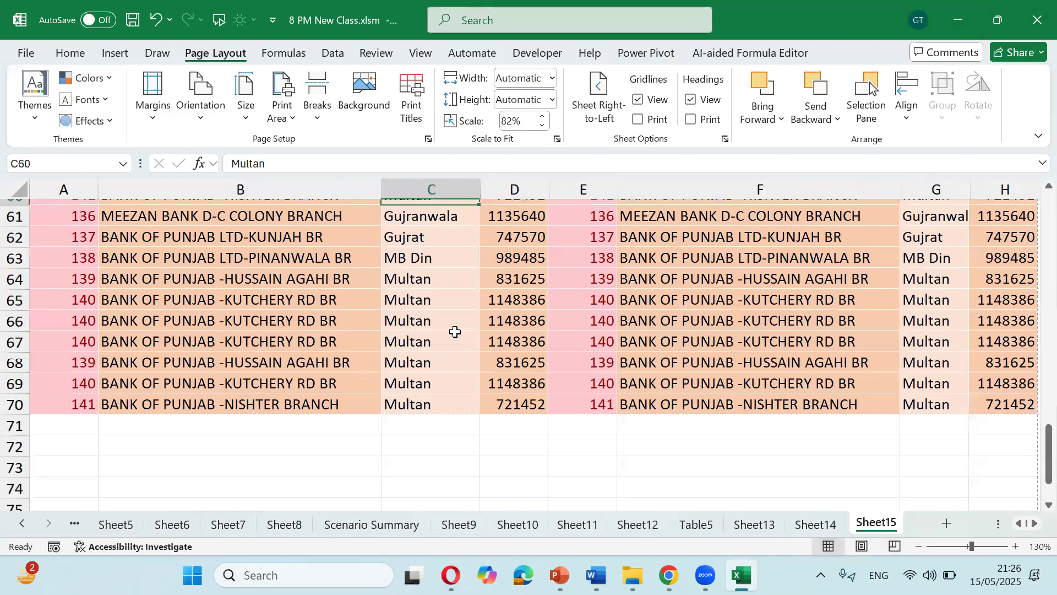
scroll(455, 331, "up", 5)
scroll(455, 332, "up", 15)
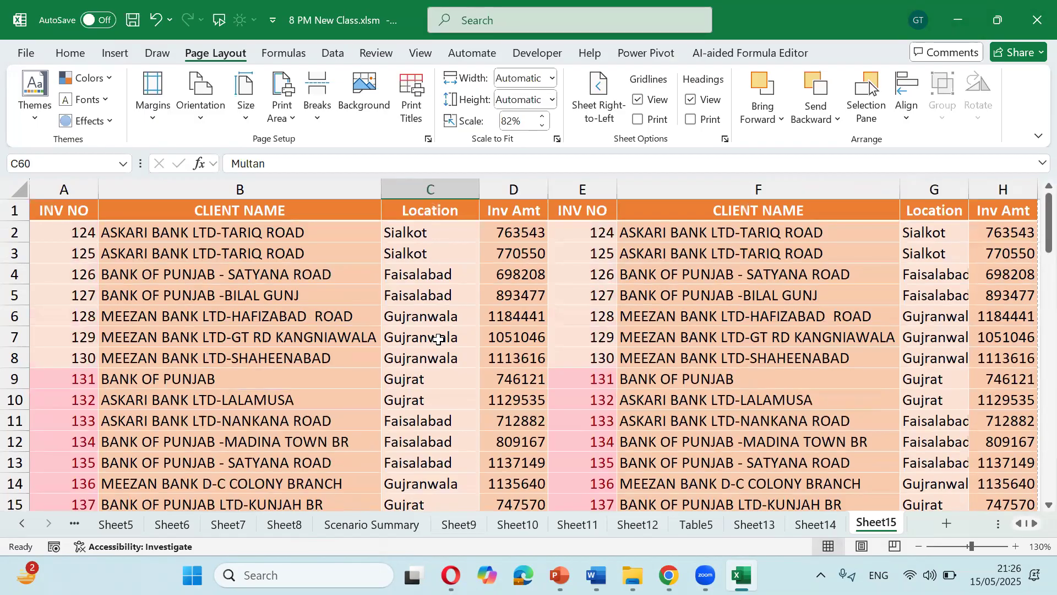
- Review the Page, Margins, Header/Footer and Sheet options in Page Setup and close it without changes
left_click(406, 110)
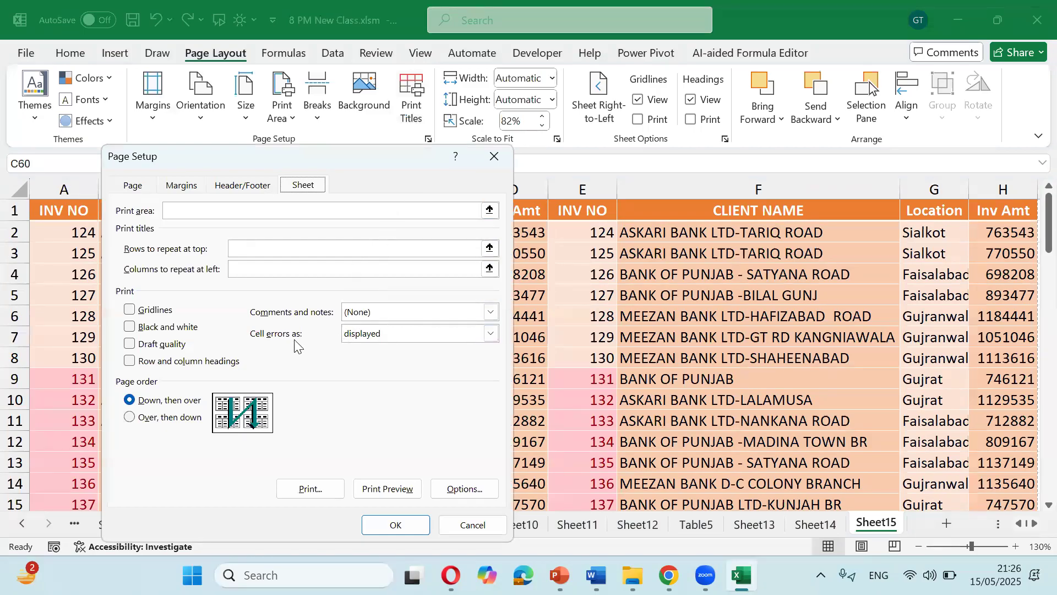
left_click(138, 186)
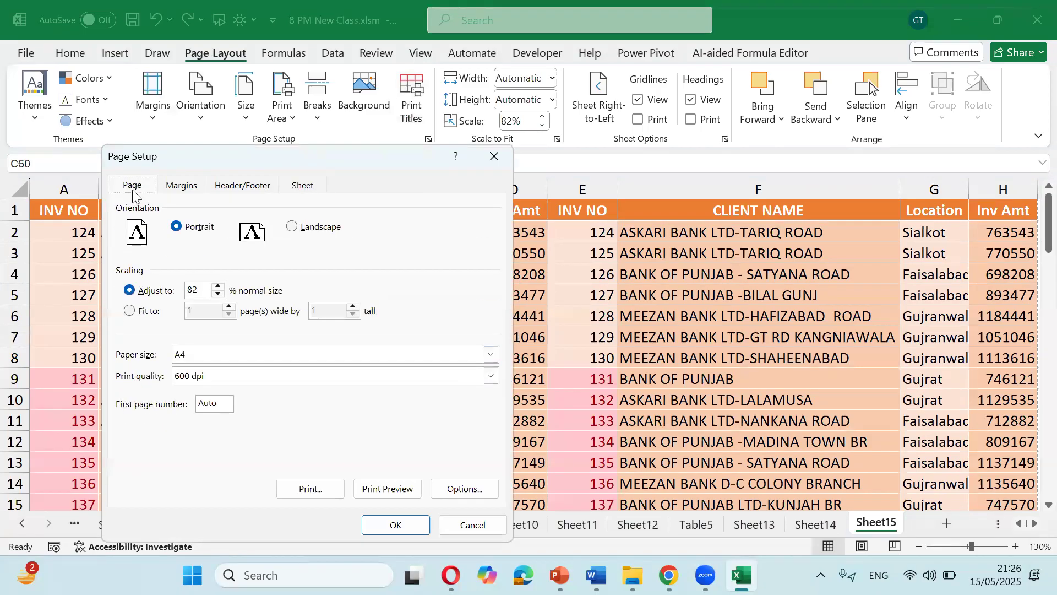
left_click(174, 186)
left_click(243, 190)
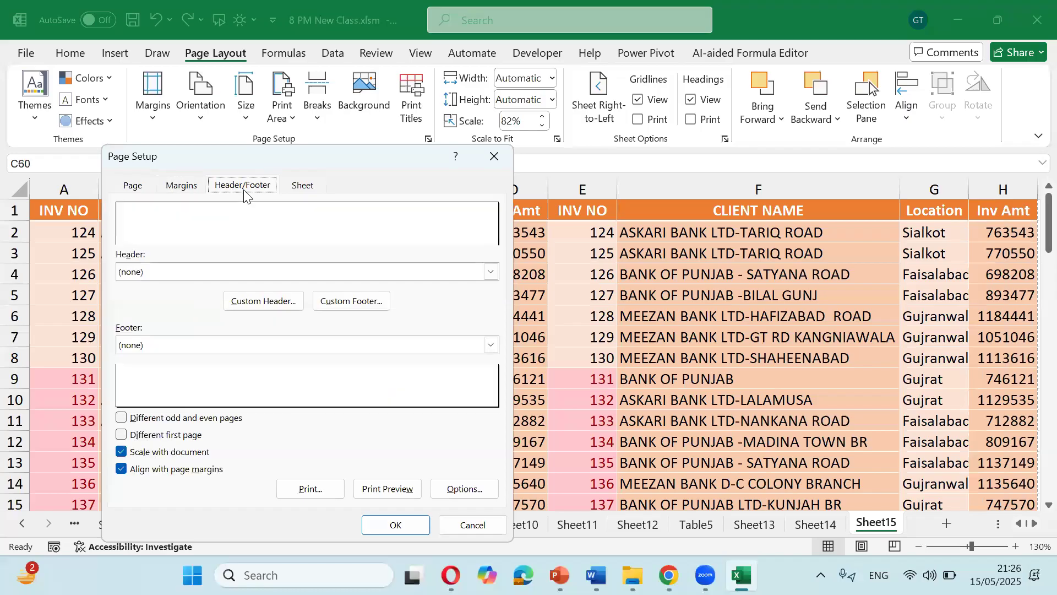
left_click(315, 190)
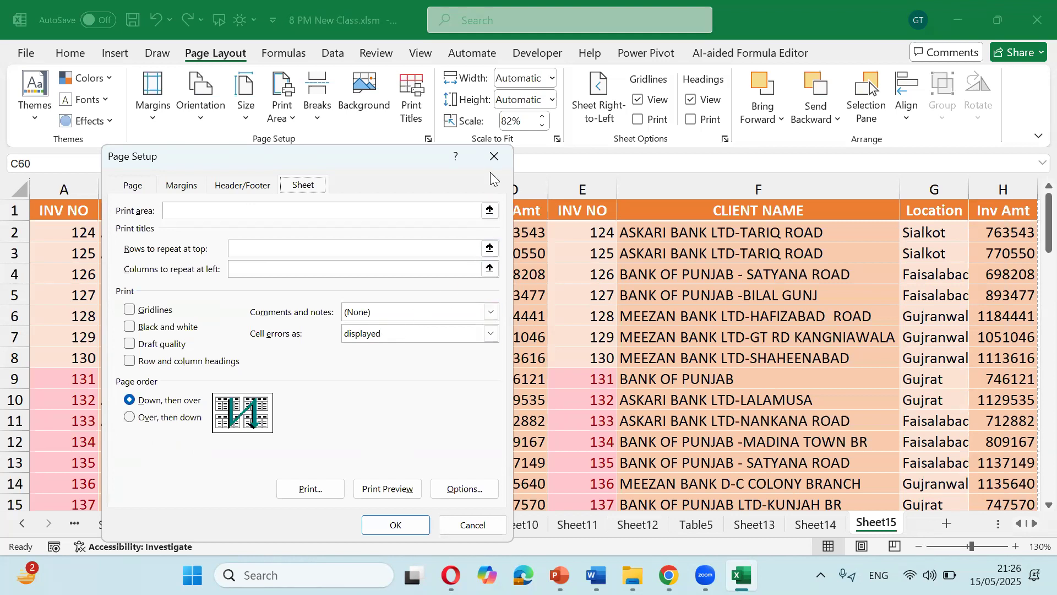
key("Escape")
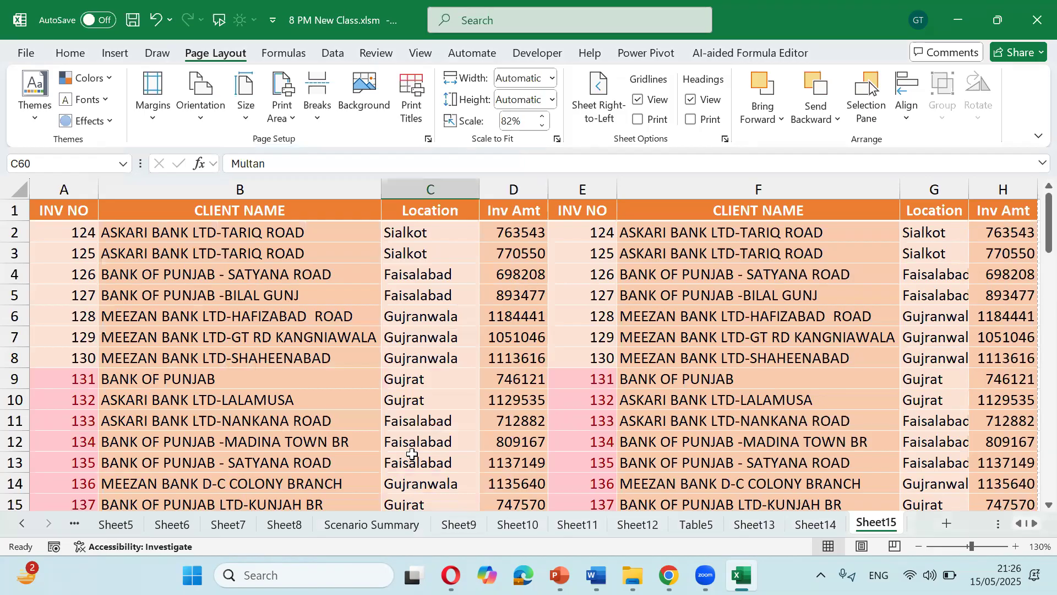
- Add a note reading "Jan 2025" to cell C3
left_click(432, 256)
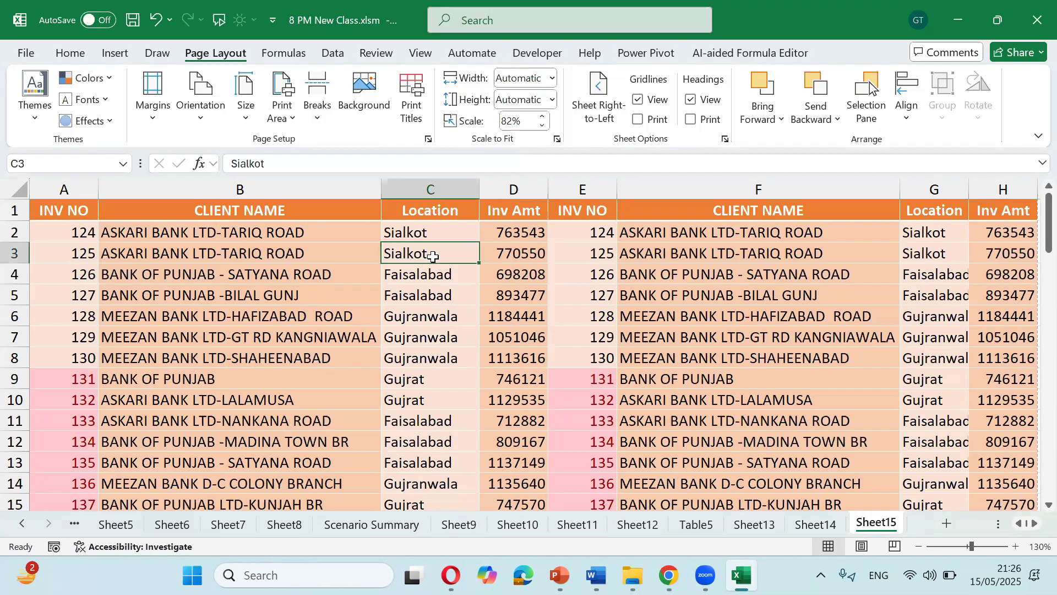
right_click(432, 255)
left_click(529, 459)
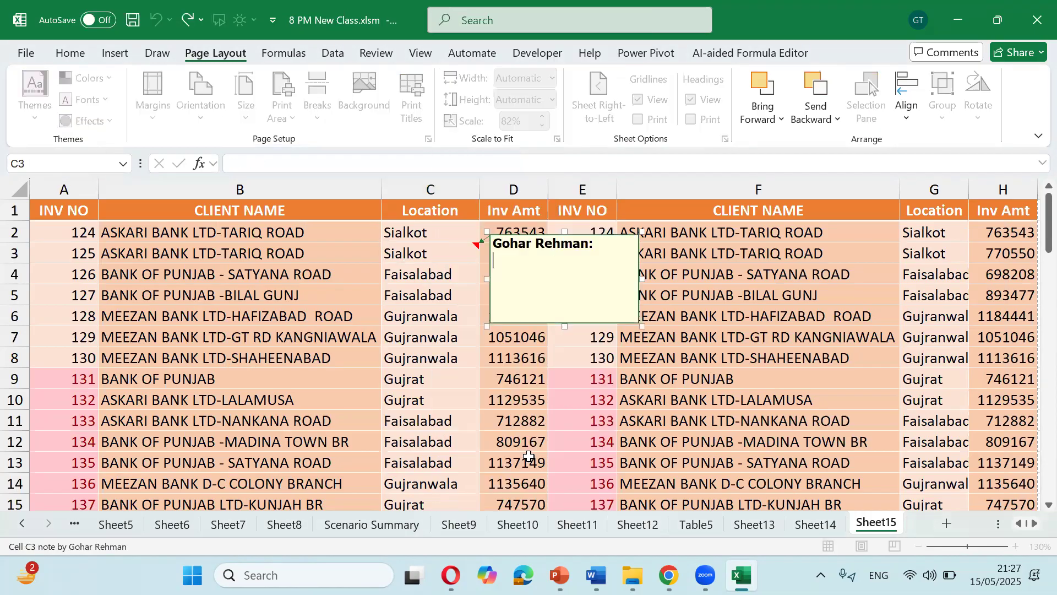
type("Jan 2025")
left_click(401, 350)
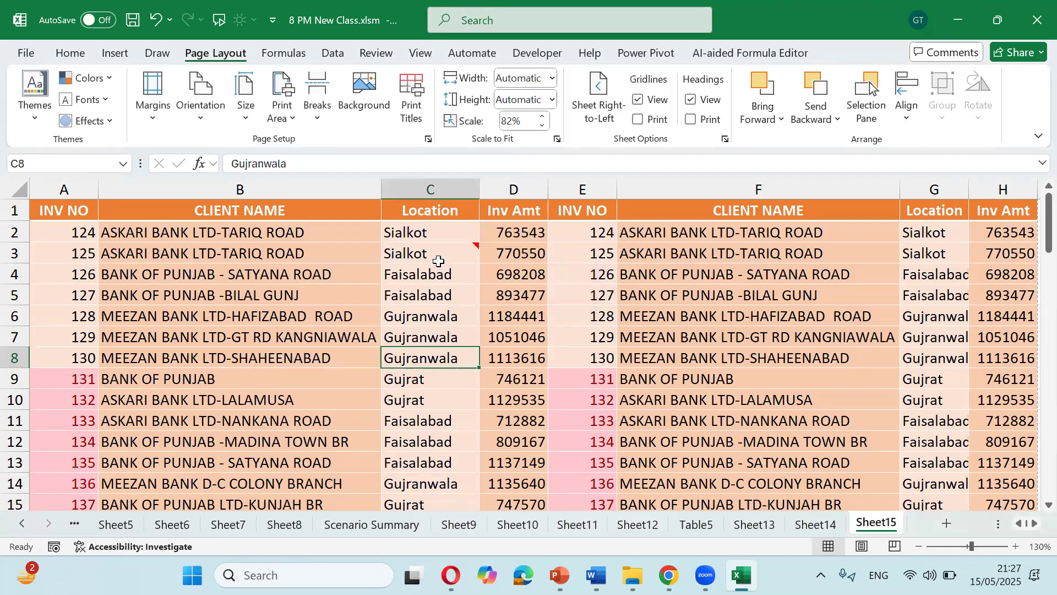
- Copy cell C3 and paste only its comments and notes into cell E7 with Paste Special
left_click(435, 255)
key("ctrl+c")
key("Right")
key("Right")
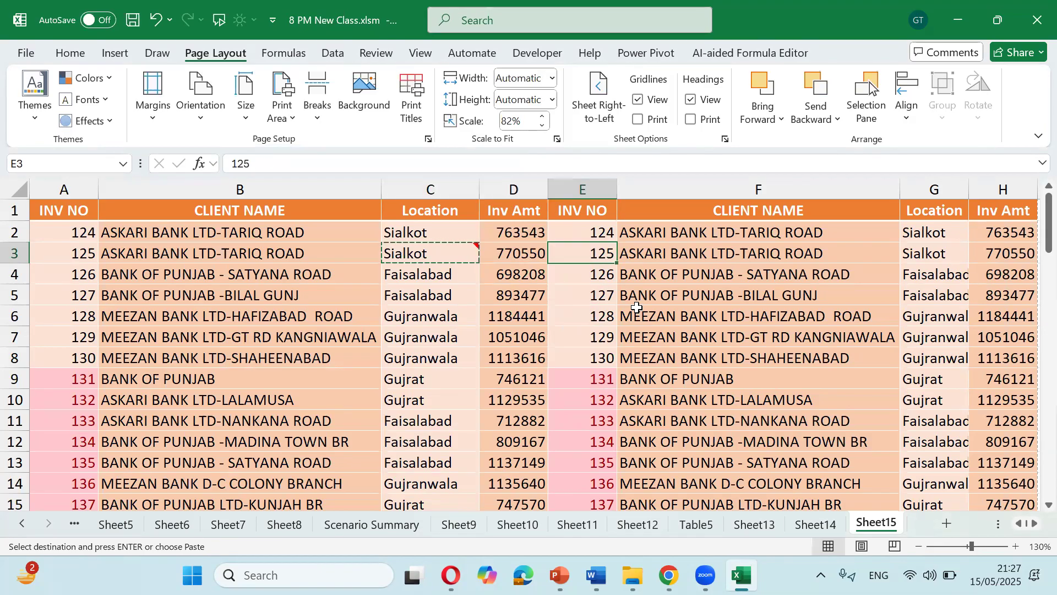
key("Down")
key("Down")
key("Down")
key("Down")
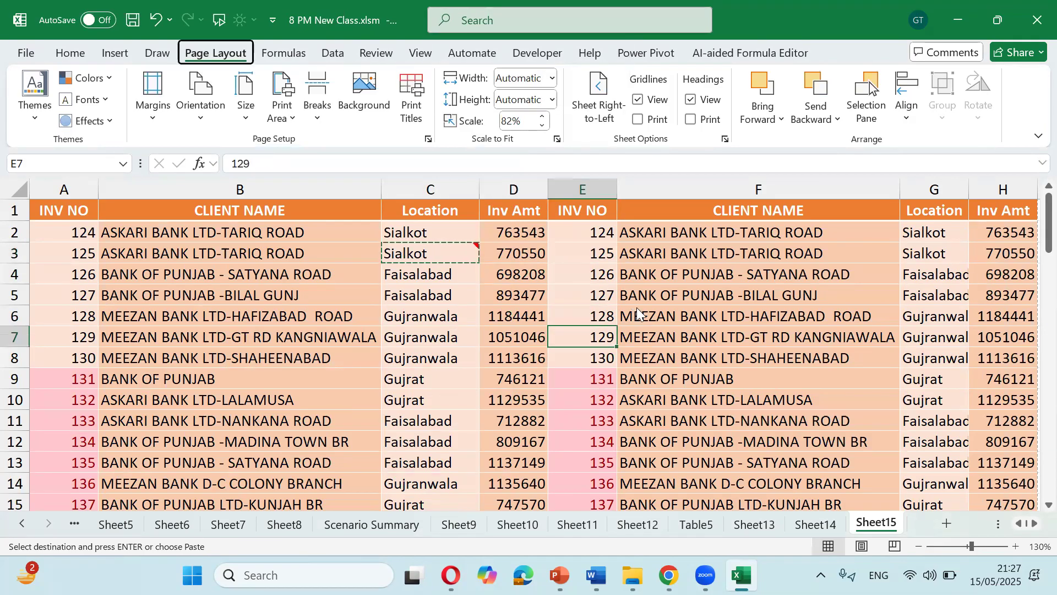
key("ctrl+alt+v")
key("v")
key("t")
key("c")
key("Return")
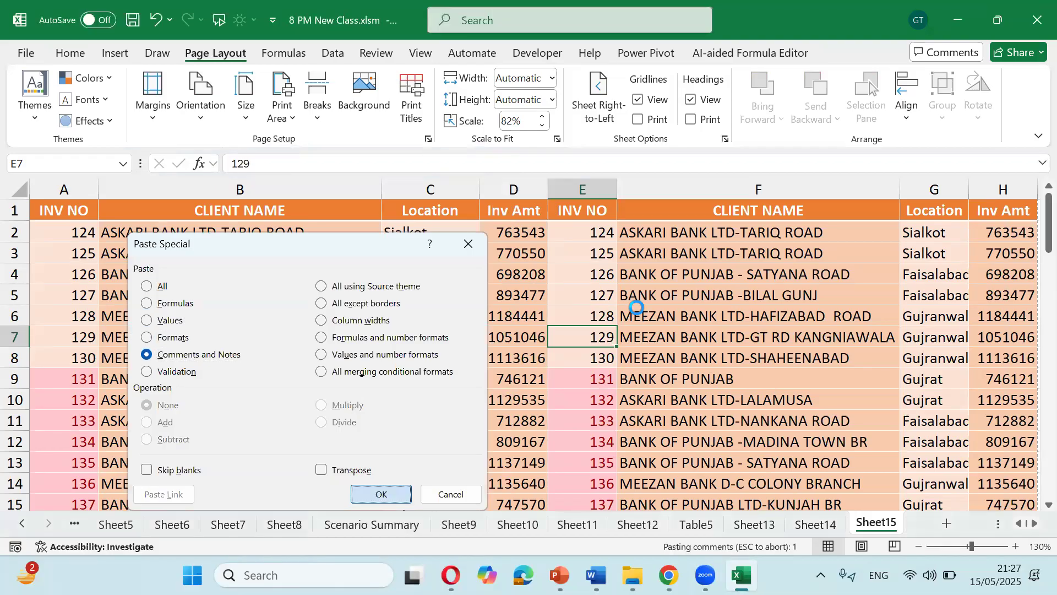
- Repeat the notes-only paste in cells C9, E13 and C13
key("Left")
key("Left")
key("Down")
key("Down")
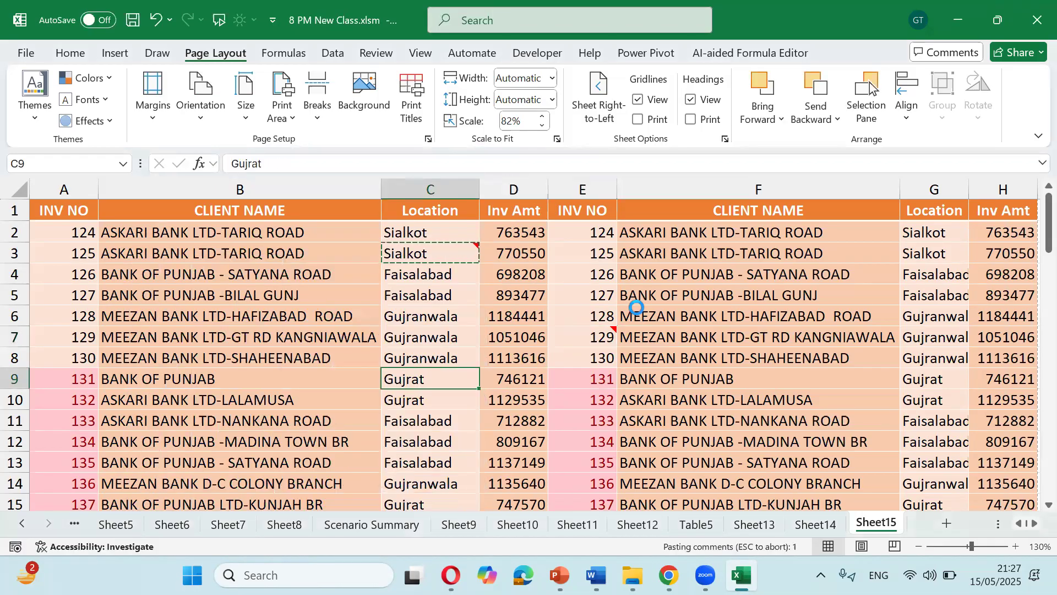
key("Down")
key("Down")
key("Down")
key("Down")
key("Right")
key("Right")
key("F4")
key("Left")
key("Left")
key("Left")
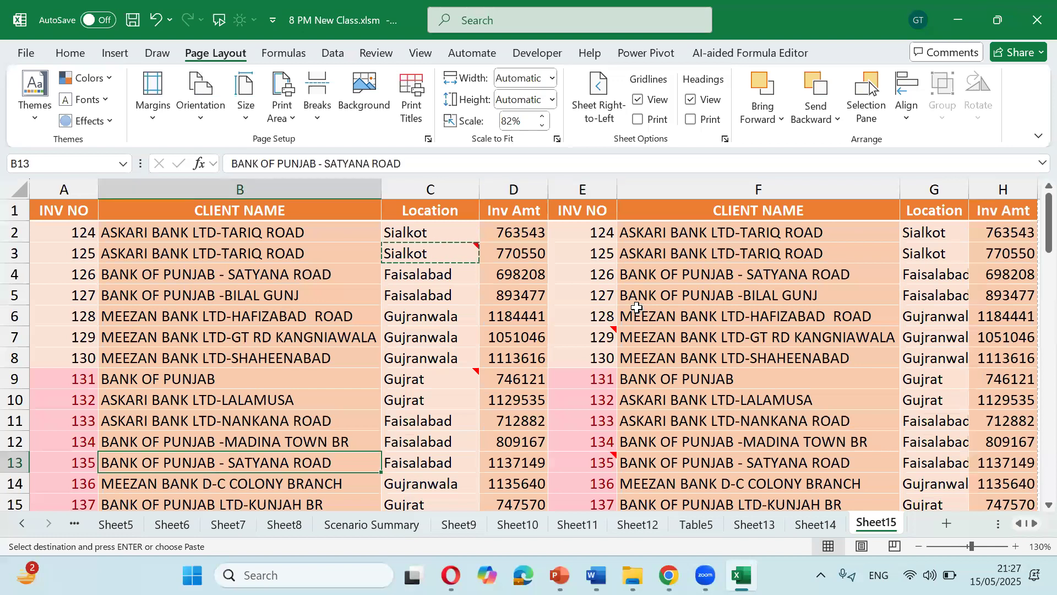
key("Right")
key("F4")
- End the copy mode, return to cell C3 and check in the print preview whether the notes print
key("Up")
key("Up")
key("Up")
key("Up")
key("Up")
key("Up")
key("Up")
key("Up")
key("Up")
key("Up")
key("Up")
key("Escape")
key("Down")
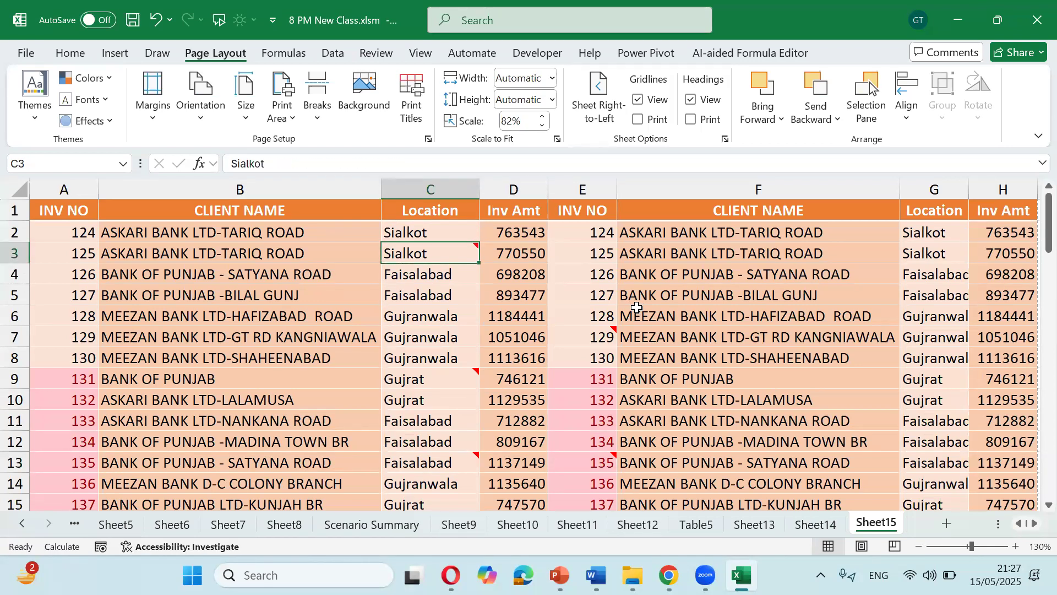
key("ctrl+p")
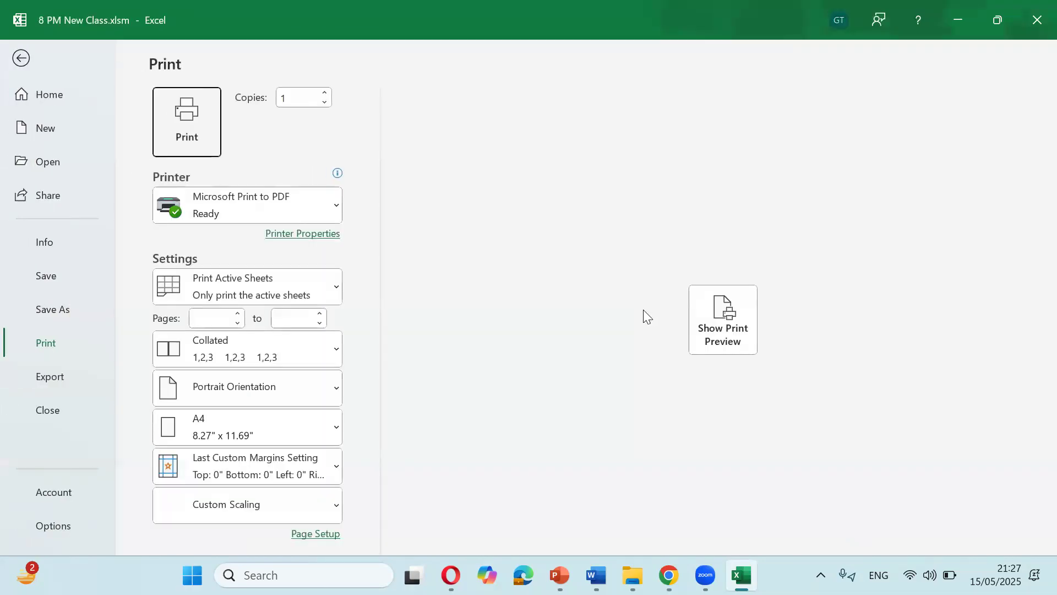
left_click(736, 315)
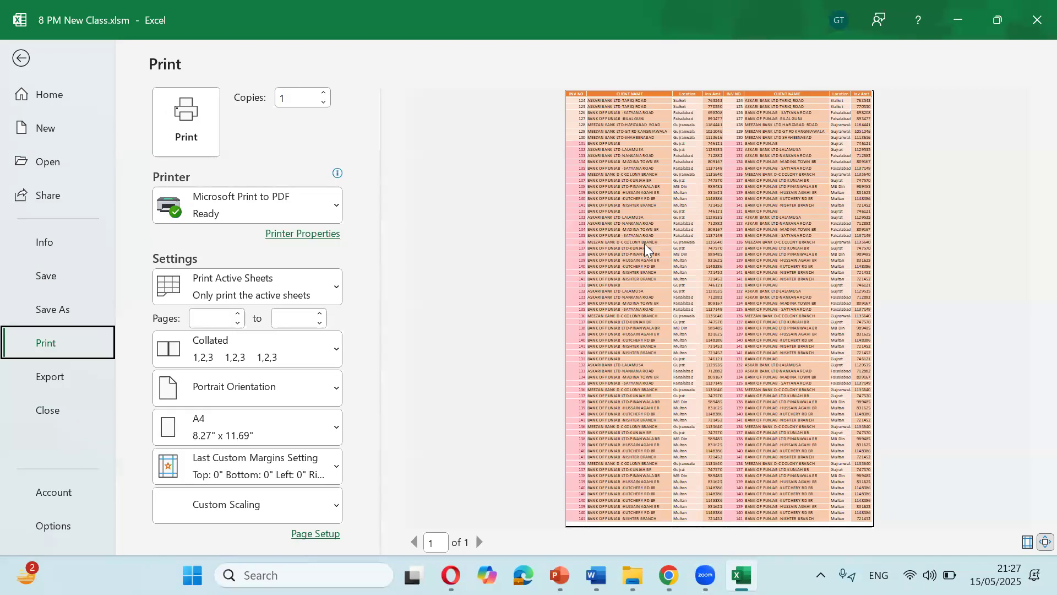
key("Escape")
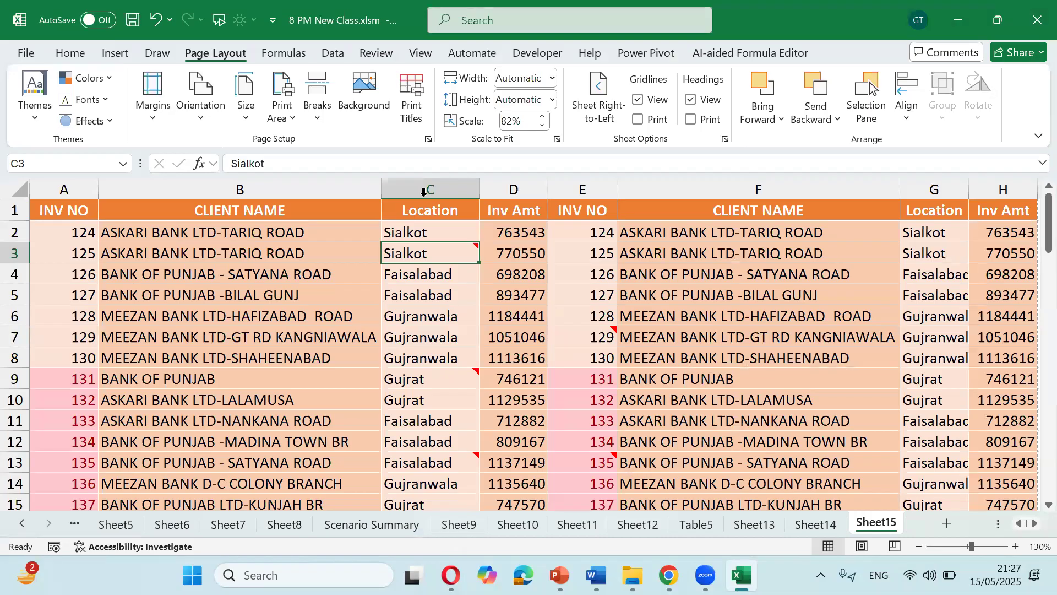
- Set comments and notes to print at end of sheet and examine the notes page enlarged in the print preview
left_click(419, 118)
left_click(428, 312)
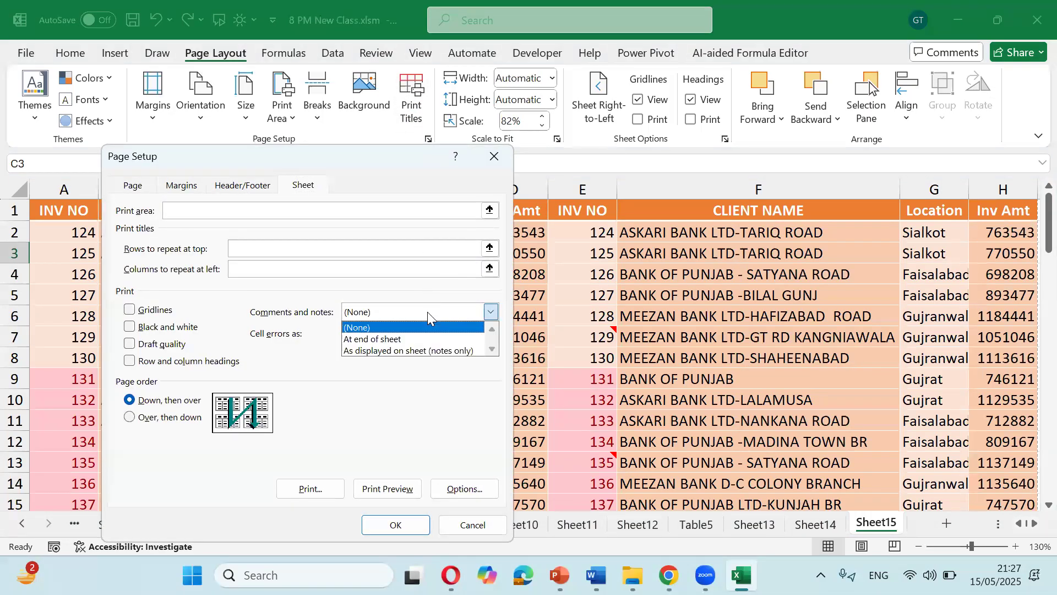
left_click(414, 339)
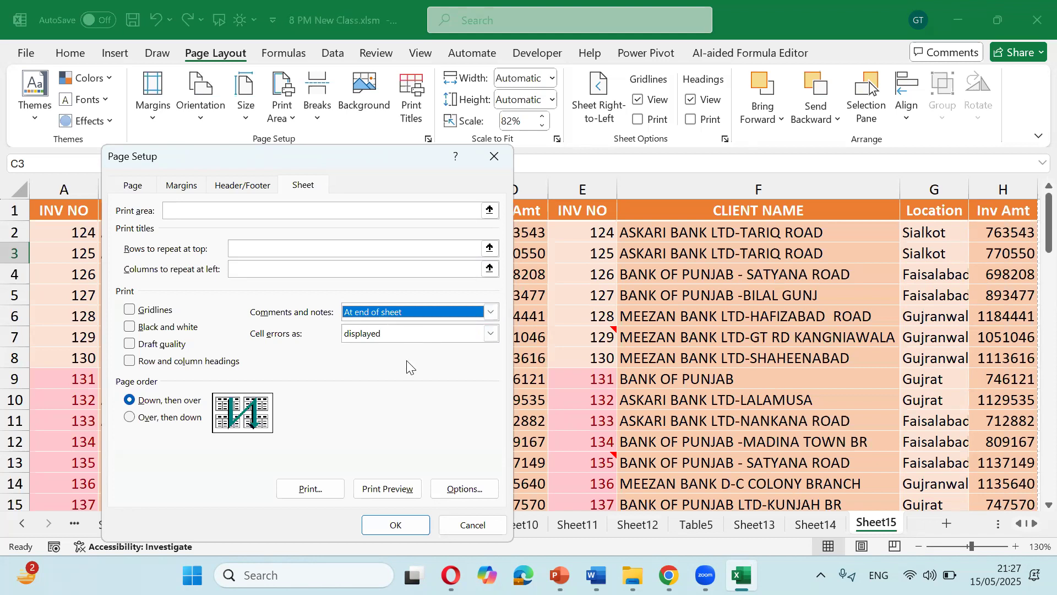
left_click(388, 489)
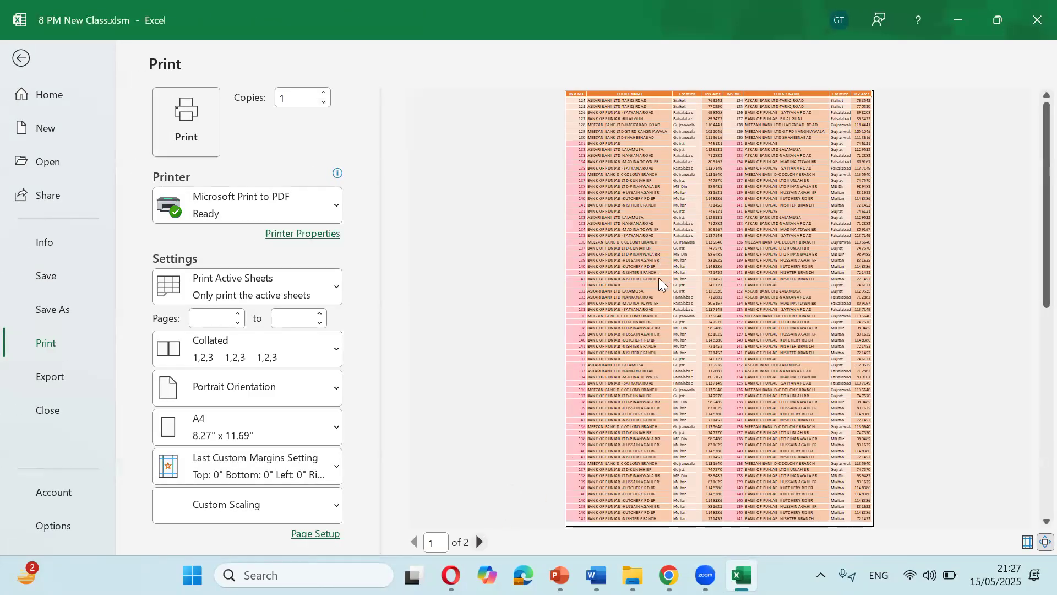
scroll(658, 278, "down", 1)
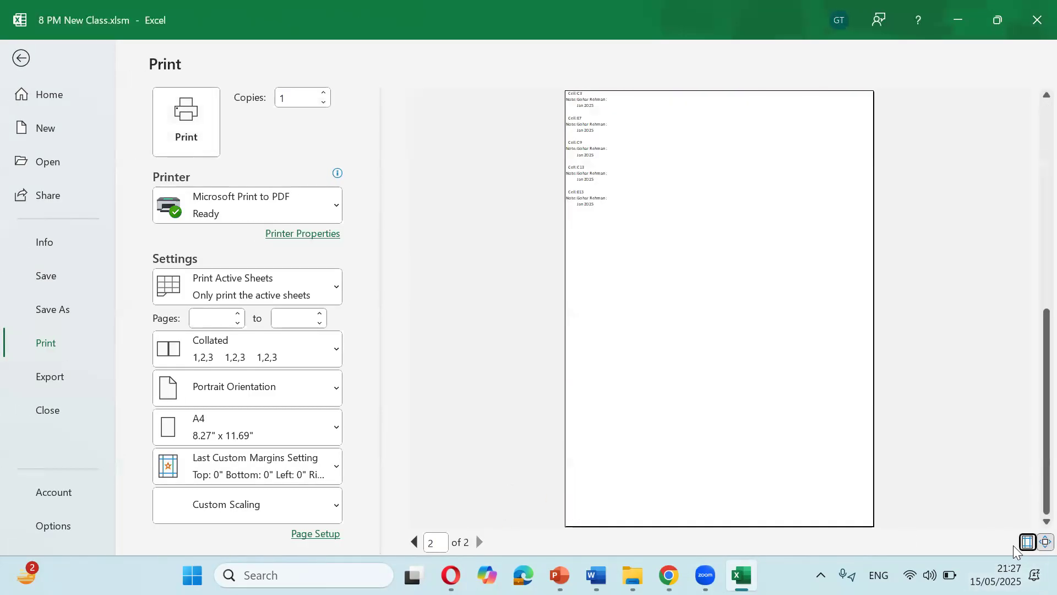
left_click(1045, 541)
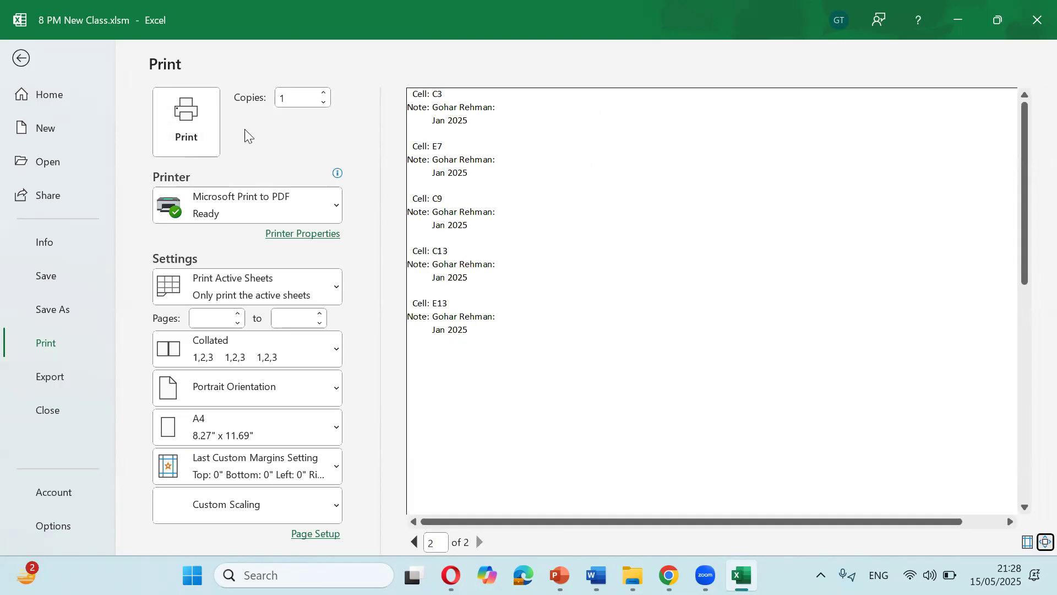
left_click(27, 57)
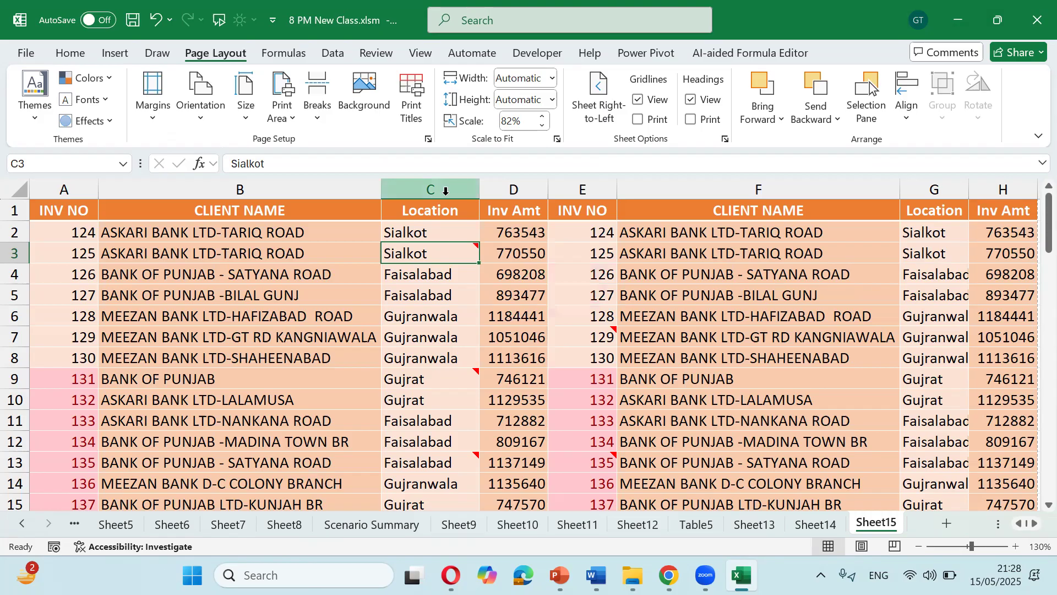
- Show all notes on the worksheet and select cell F2
left_click(380, 59)
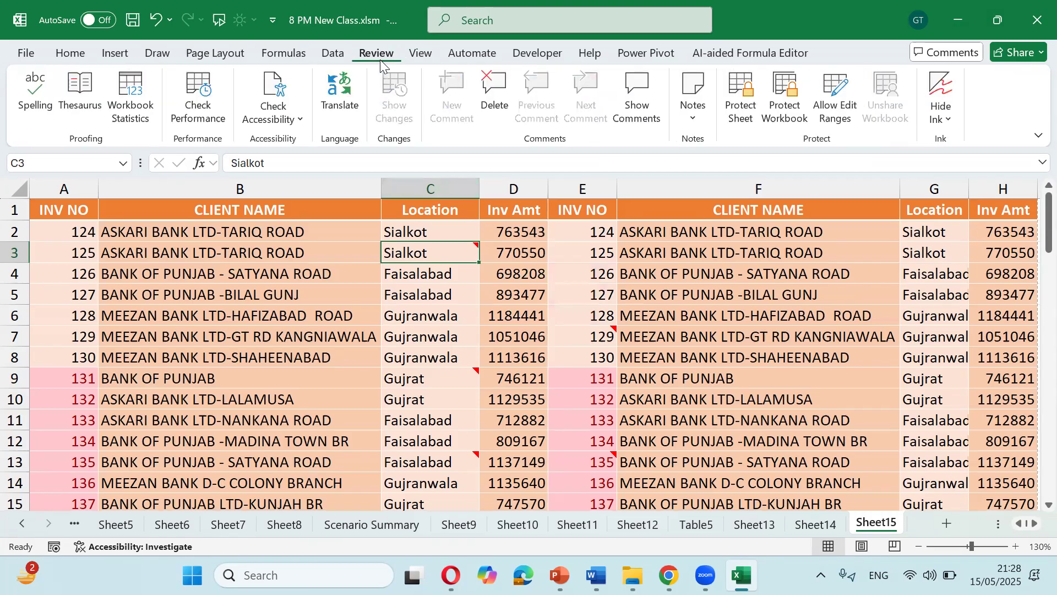
left_click(693, 113)
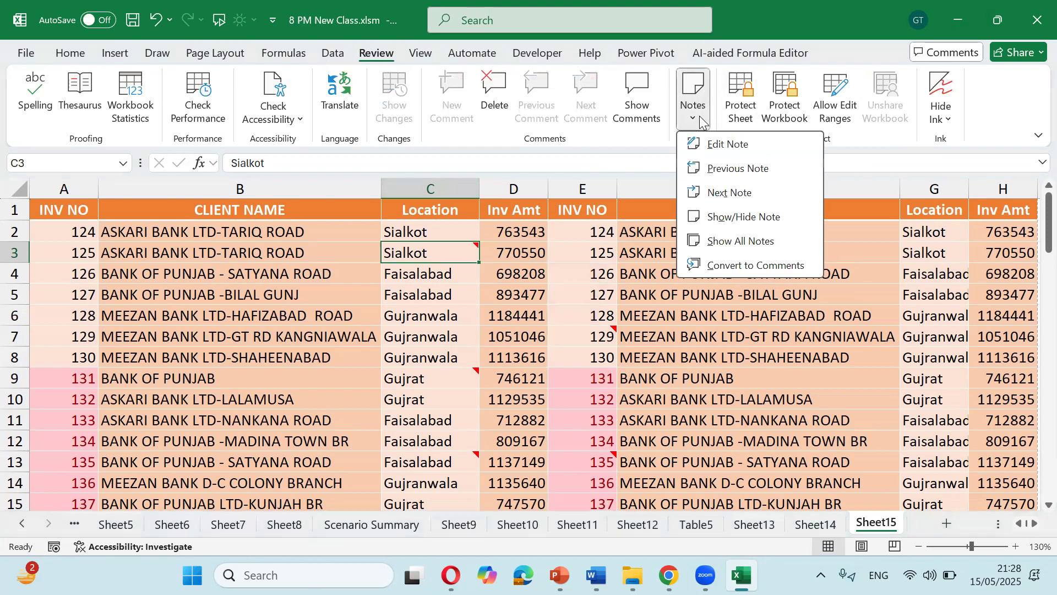
left_click(737, 247)
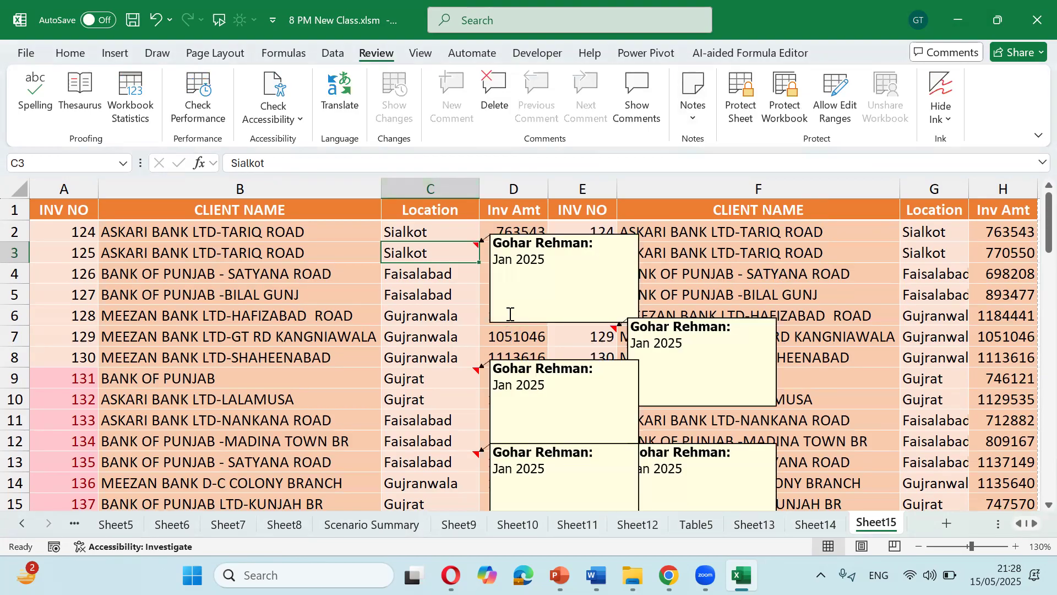
left_click(762, 239)
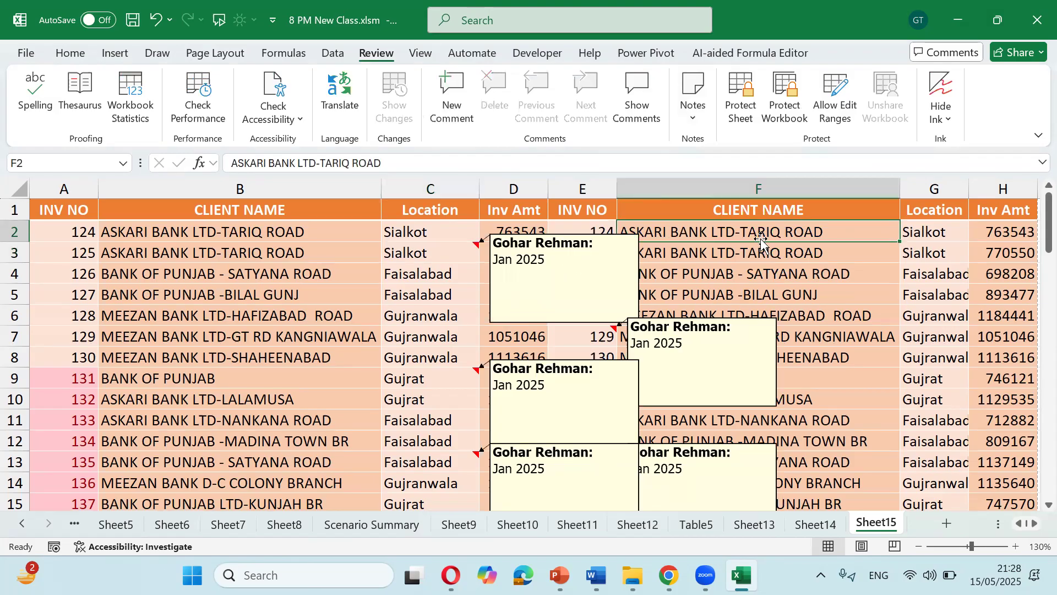
- Set comments and notes to print as displayed on sheet (notes only) and check the print preview
left_click(246, 55)
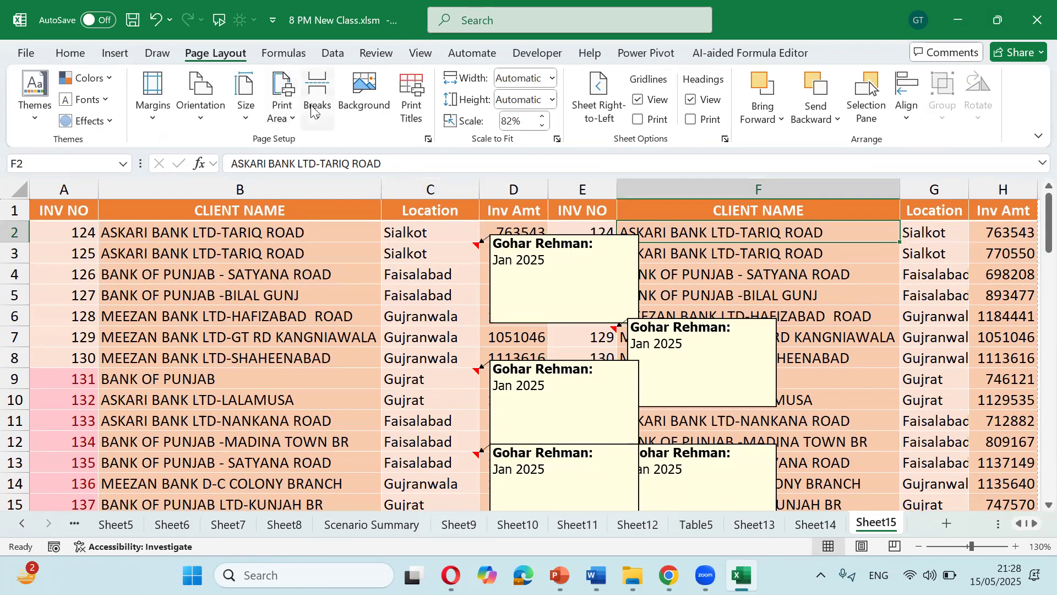
left_click(411, 99)
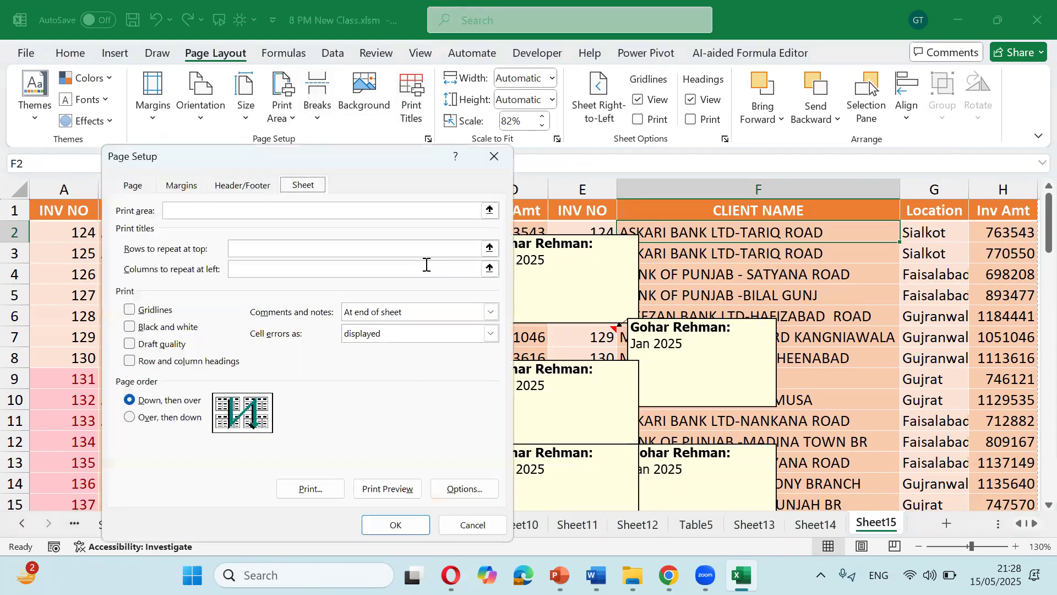
left_click(451, 315)
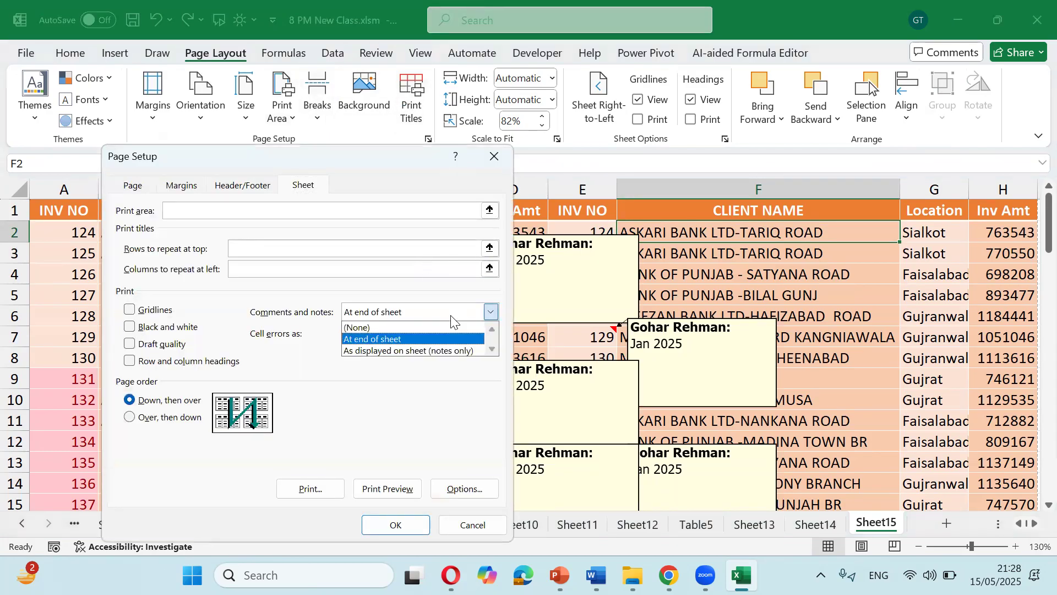
left_click(438, 351)
left_click(382, 496)
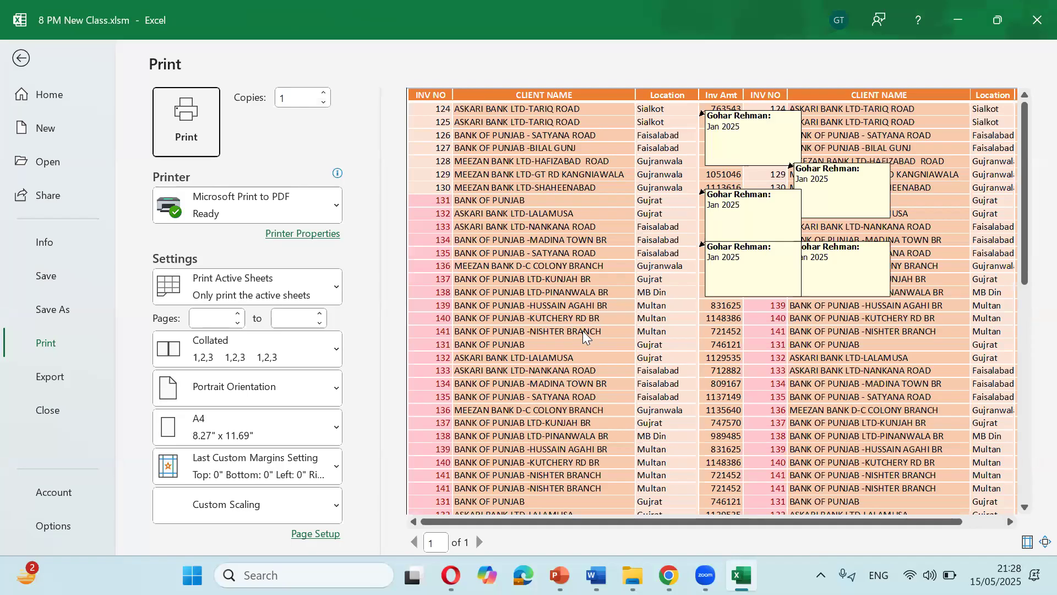
key("Escape")
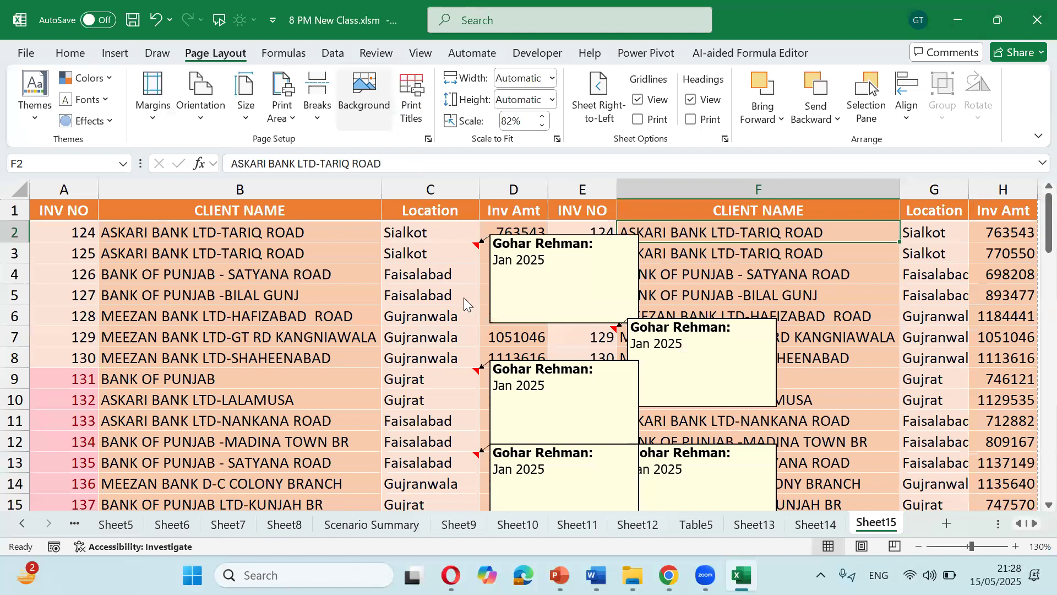
- Set the printing of comments and notes to (None) in Page Setup and check the print preview
left_click(491, 311)
left_click(402, 328)
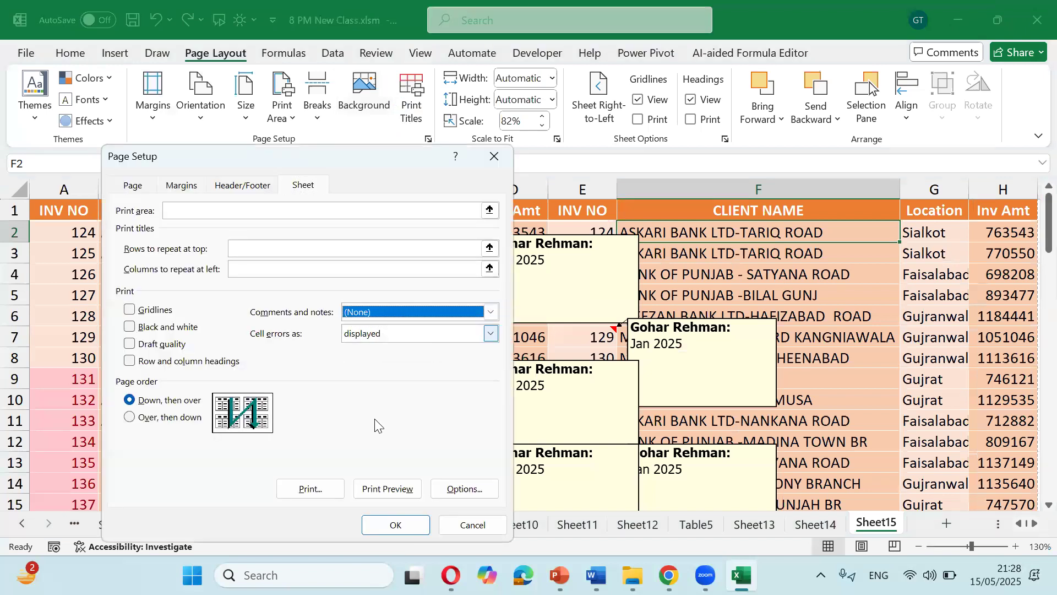
left_click(385, 489)
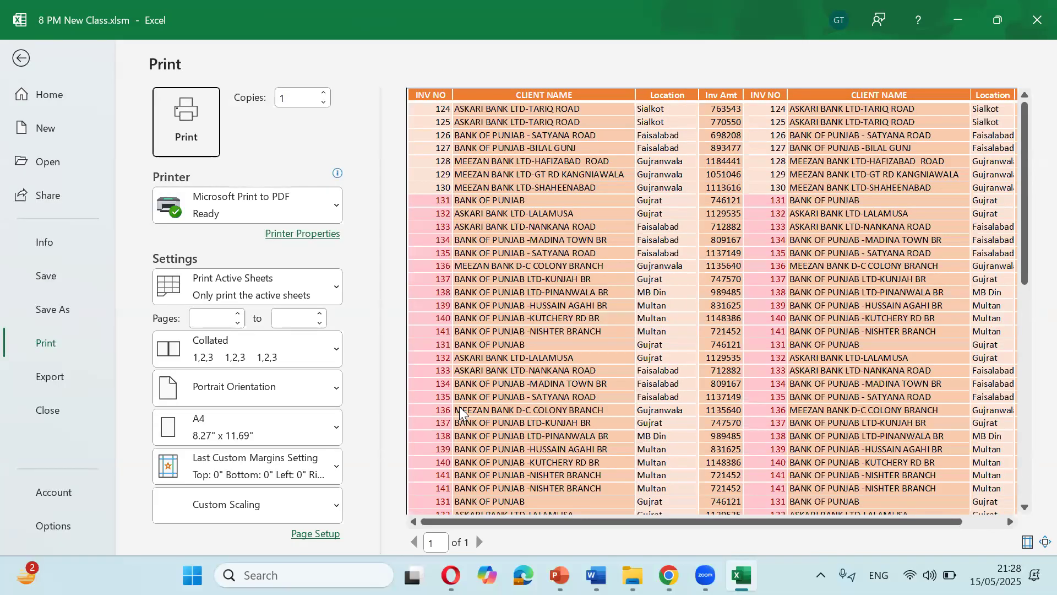
key("Escape")
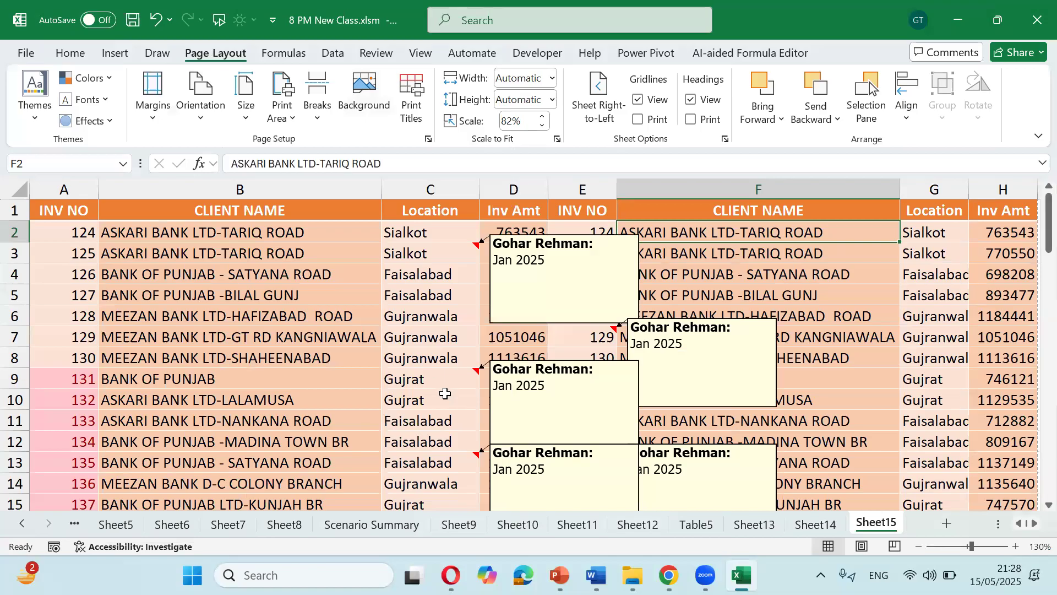
- Hide all the notes displayed on the worksheet
scroll(445, 393, "down", 1)
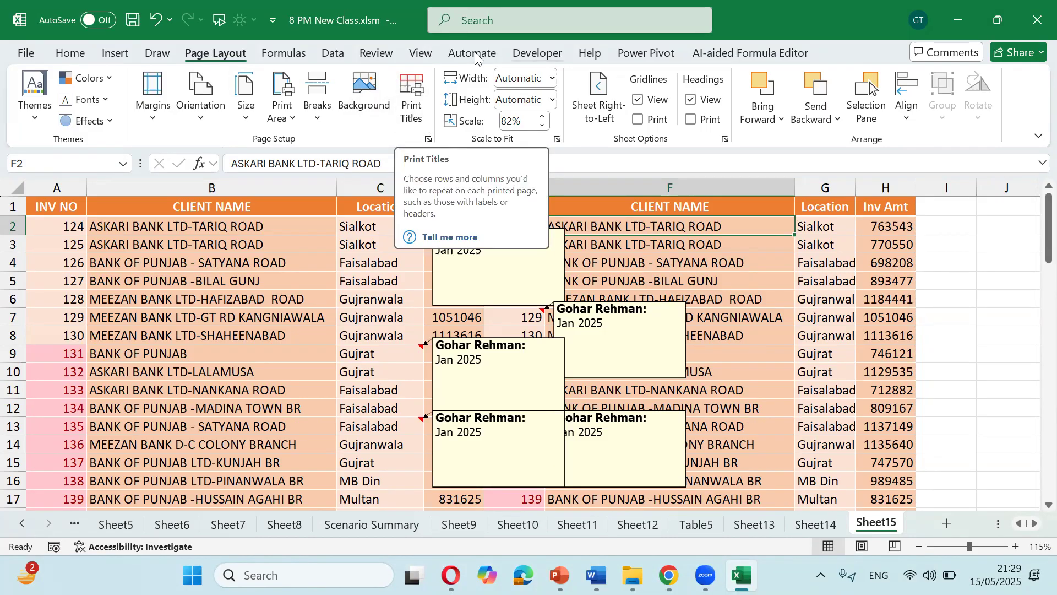
left_click(385, 56)
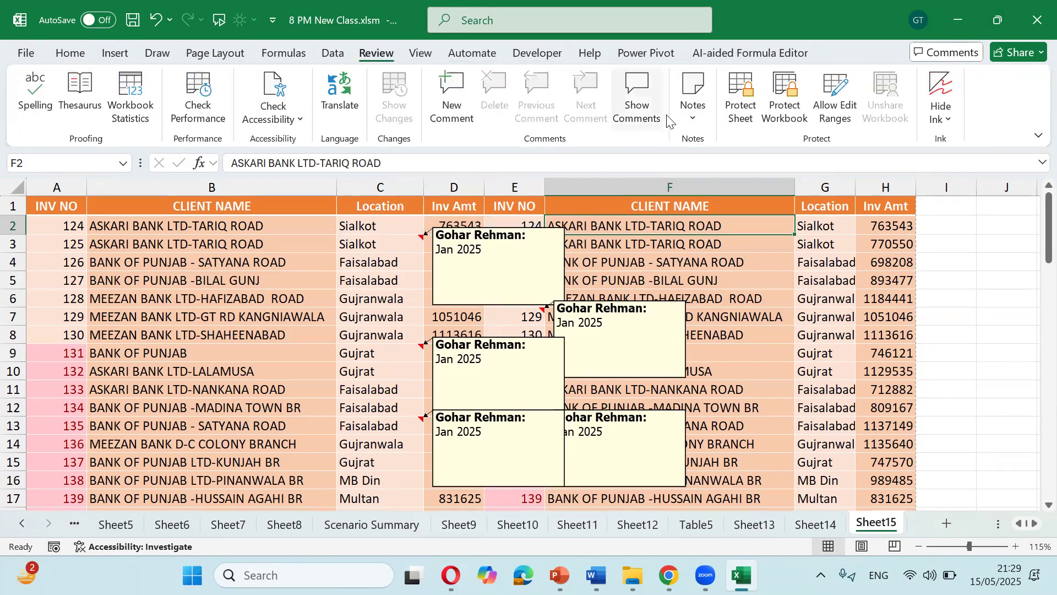
left_click(693, 96)
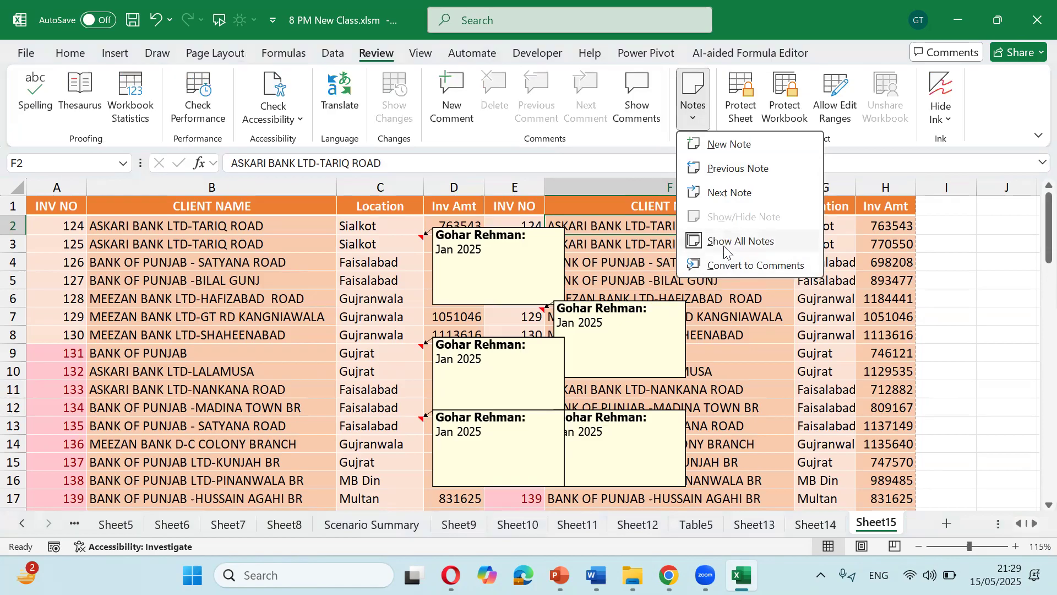
left_click(740, 240)
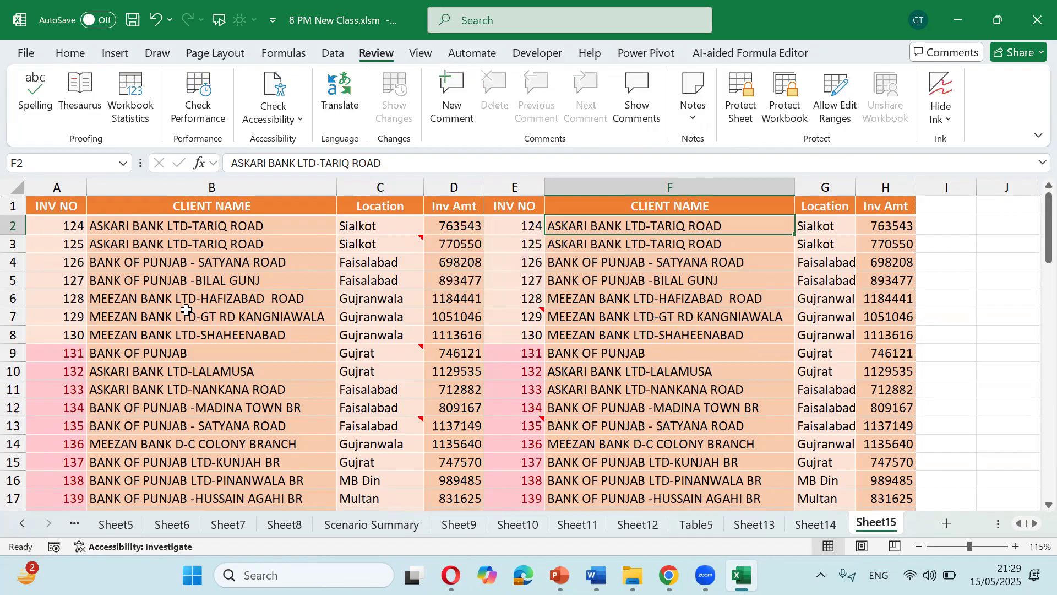
left_click(199, 321)
scroll(231, 337, "down", 10)
scroll(235, 340, "up", 7)
scroll(236, 340, "up", 3)
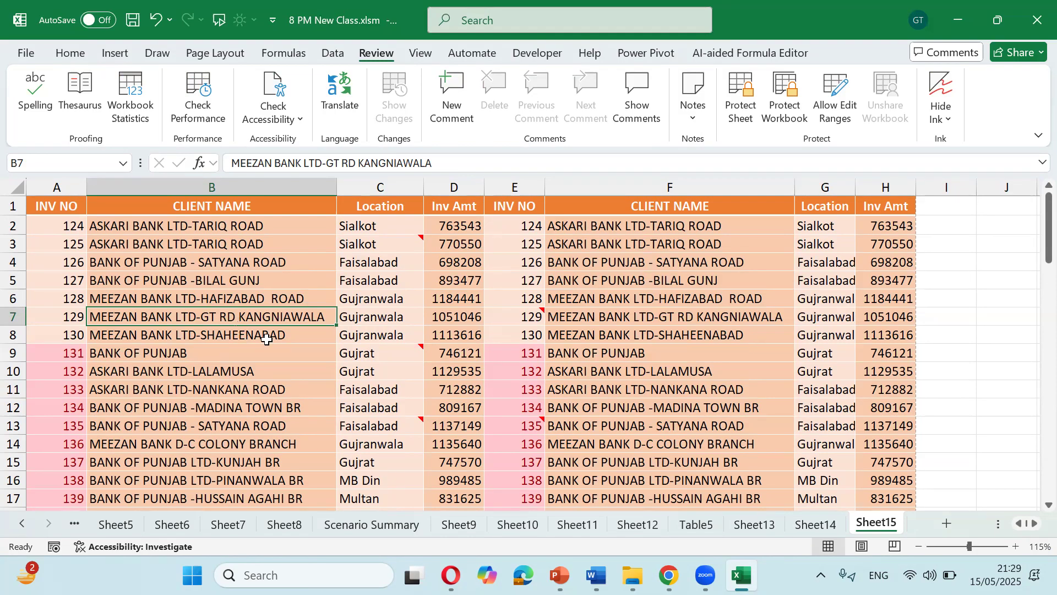
left_click(359, 321)
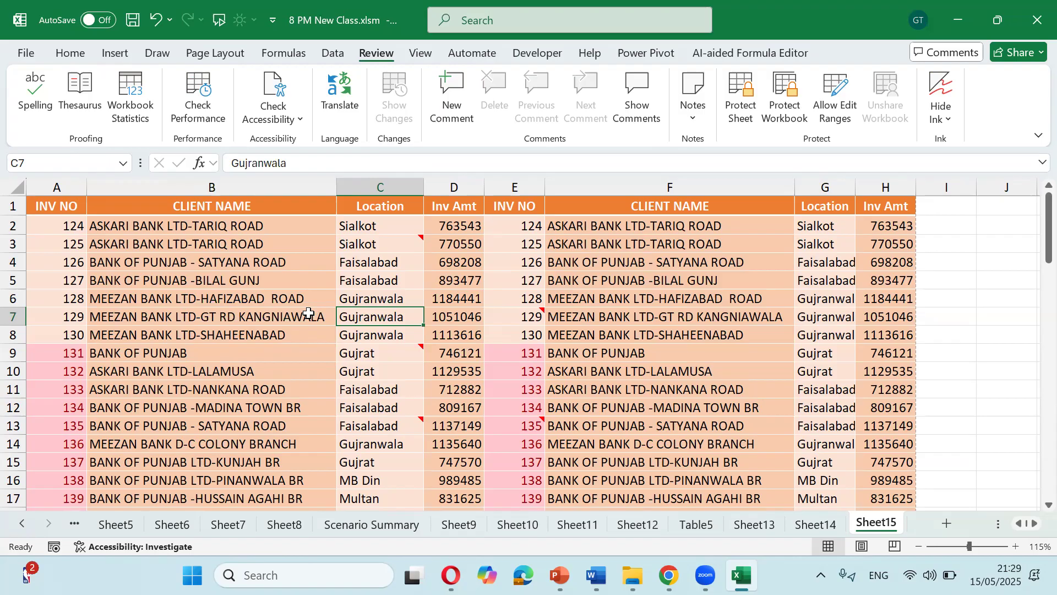
- Select the range B1:H15 and check the table's fill colours in the print preview
left_click_drag(165, 208, 829, 209)
left_click_drag(855, 254, 888, 462)
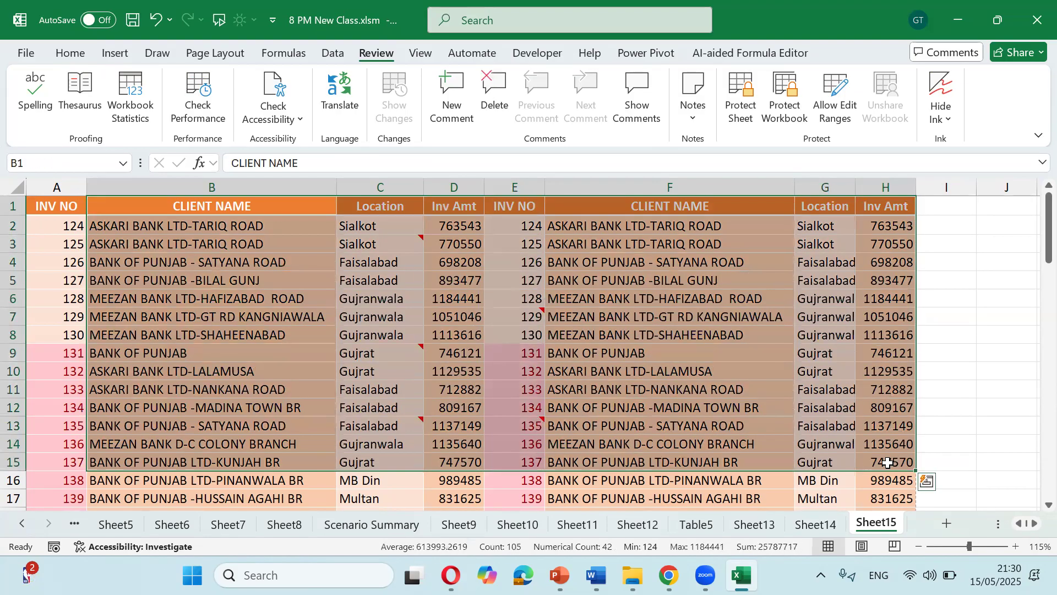
key("ctrl+p")
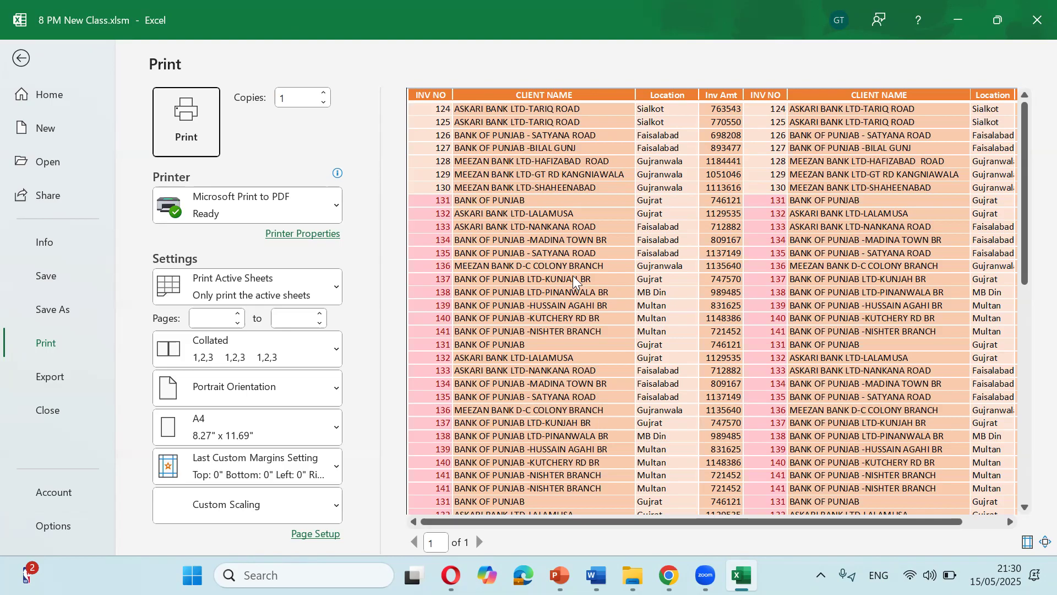
key("Escape")
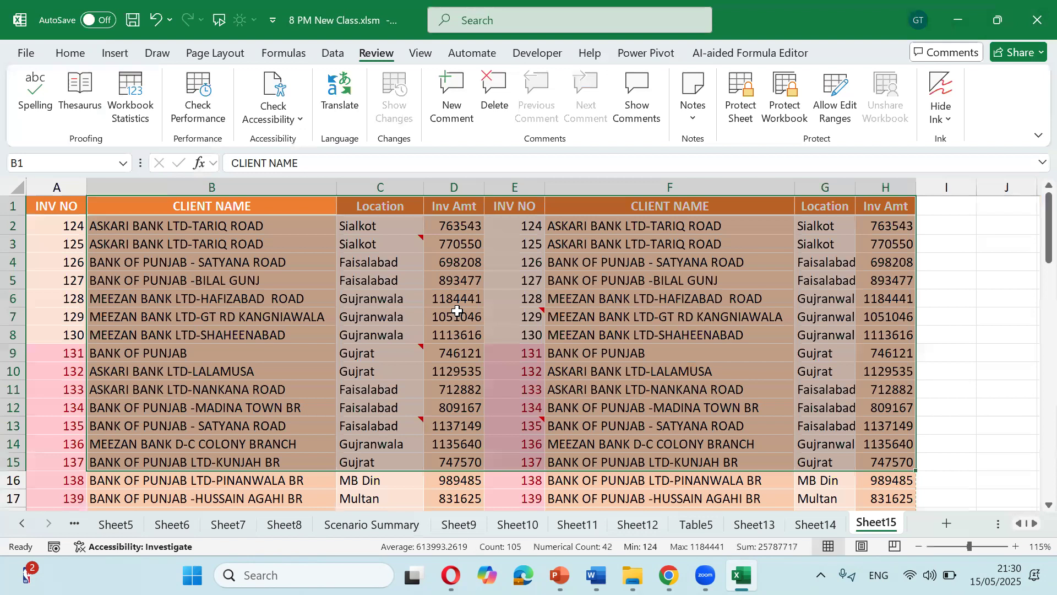
- Turn on black and white printing in Page Setup and check the whole page in the print preview
left_click(457, 311)
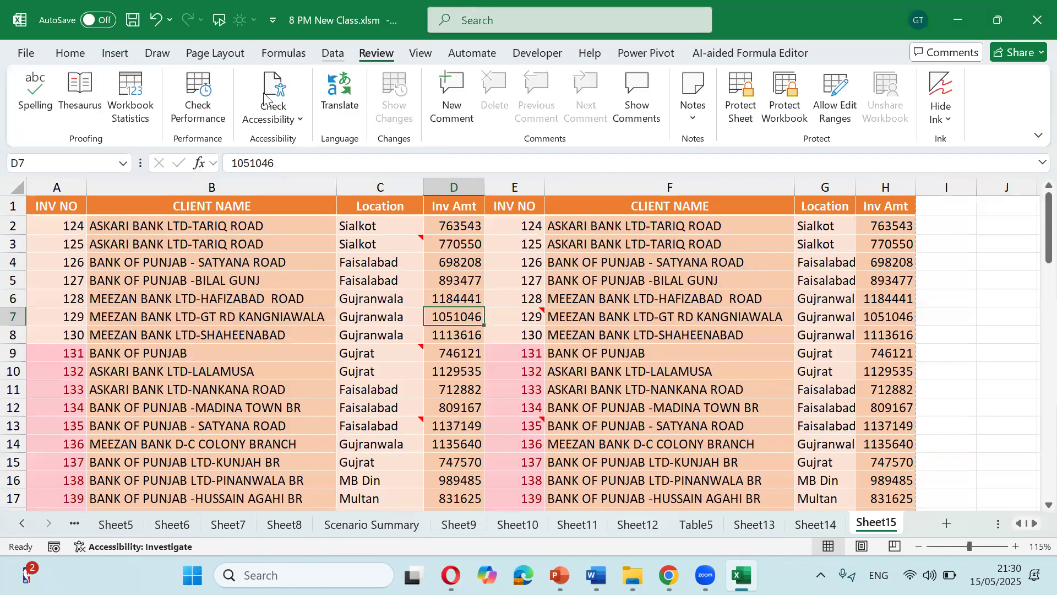
left_click(281, 55)
scroll(433, 130, "up", 1)
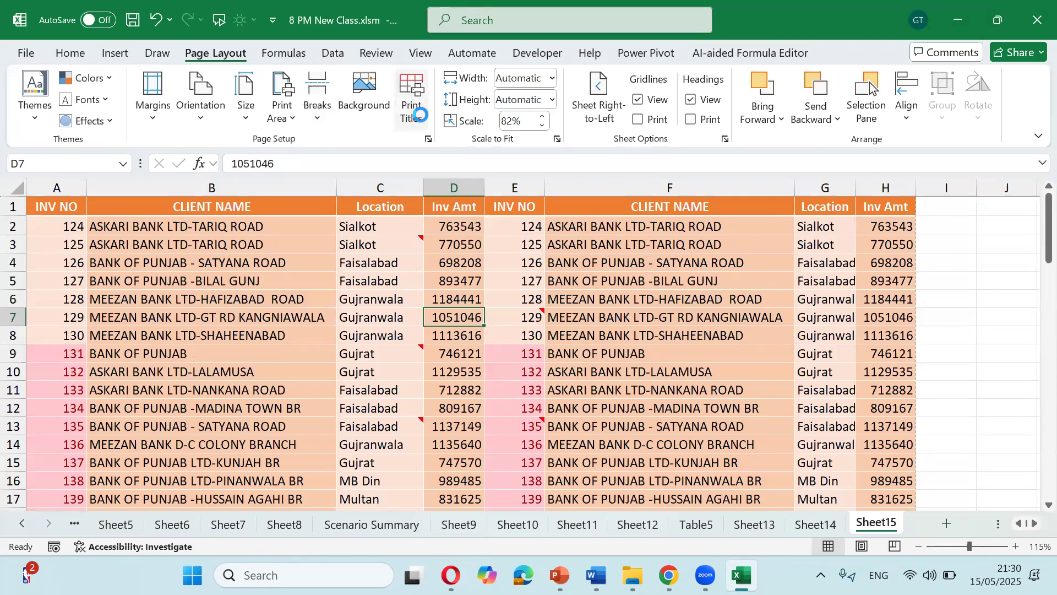
left_click(412, 105)
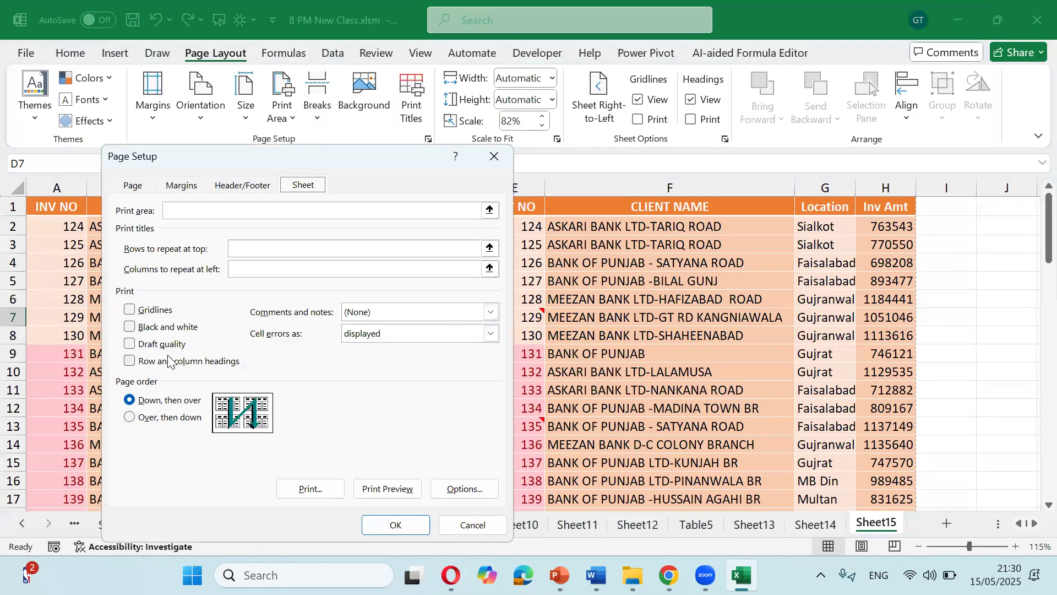
left_click(136, 329)
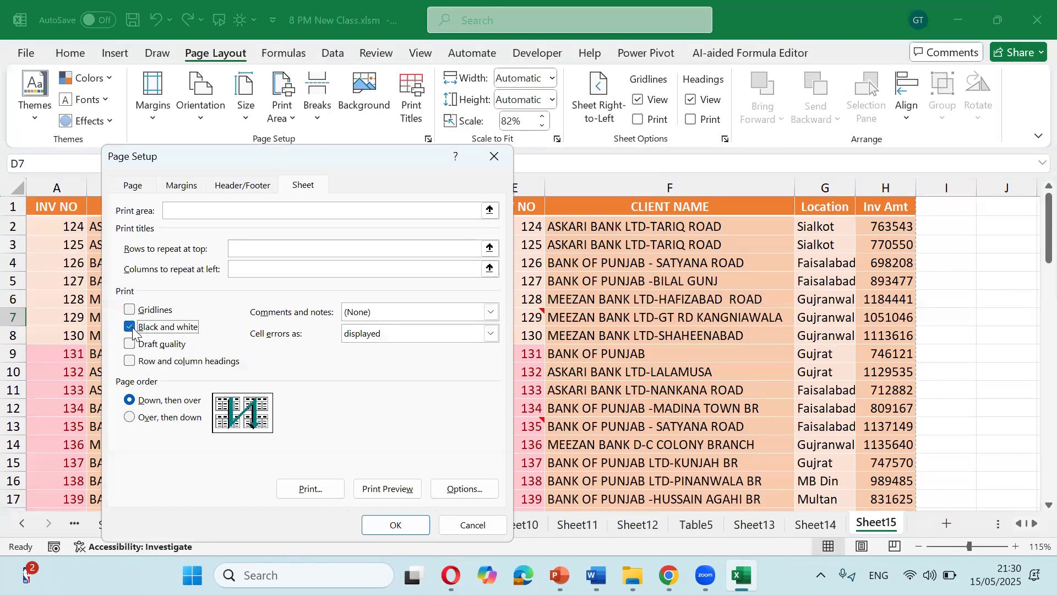
left_click(388, 488)
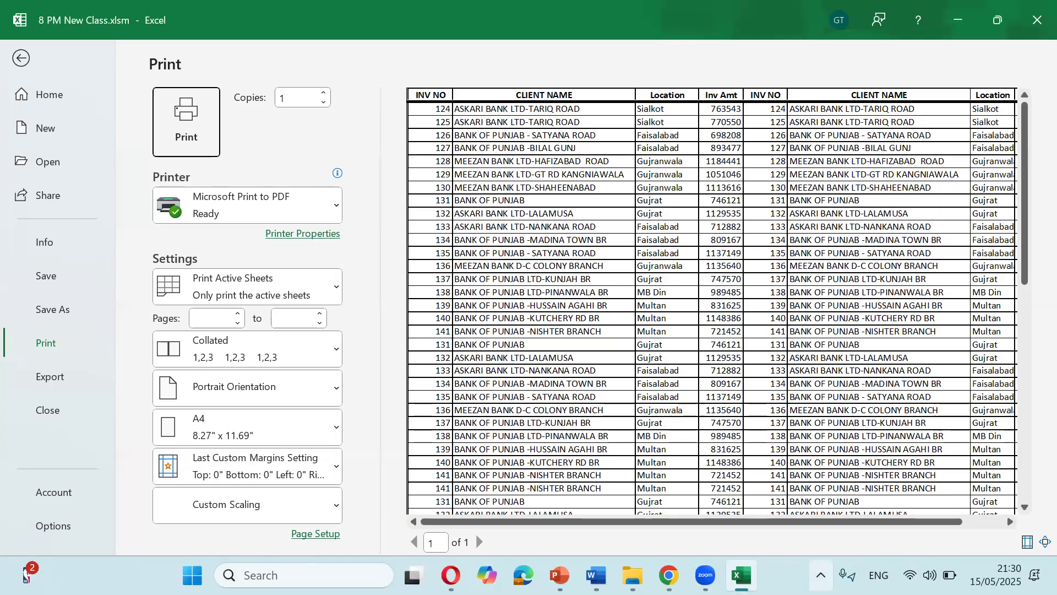
left_click(674, 411)
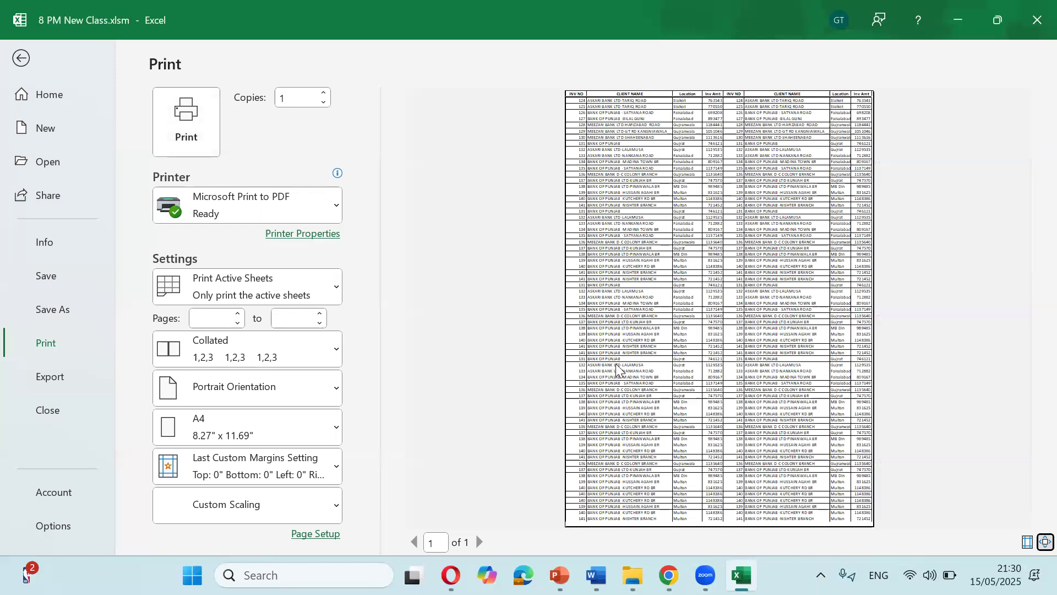
left_click(21, 65)
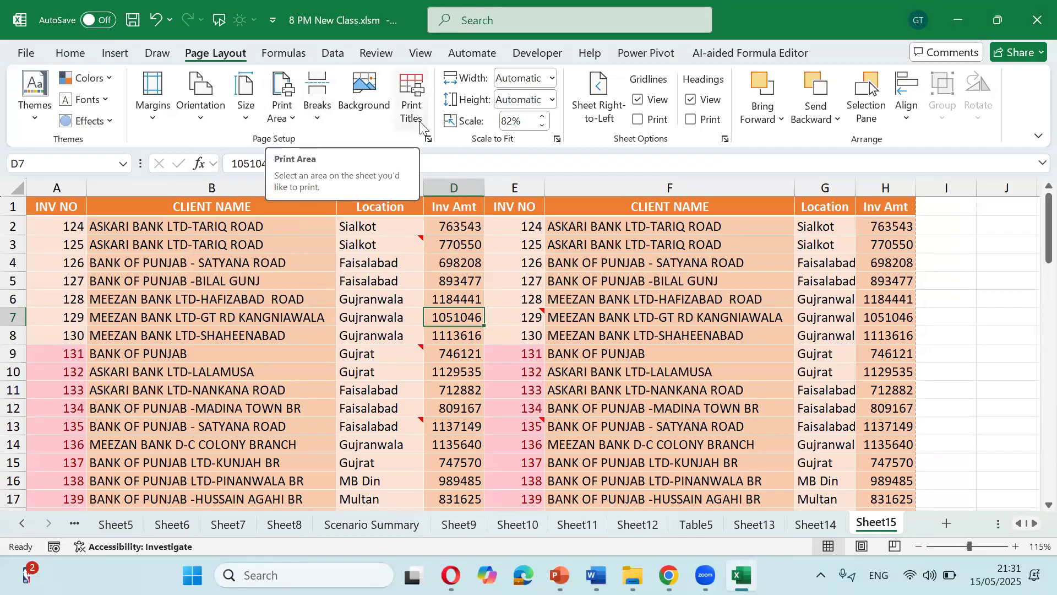
- Turn off black and white printing in Page Setup
left_click(412, 102)
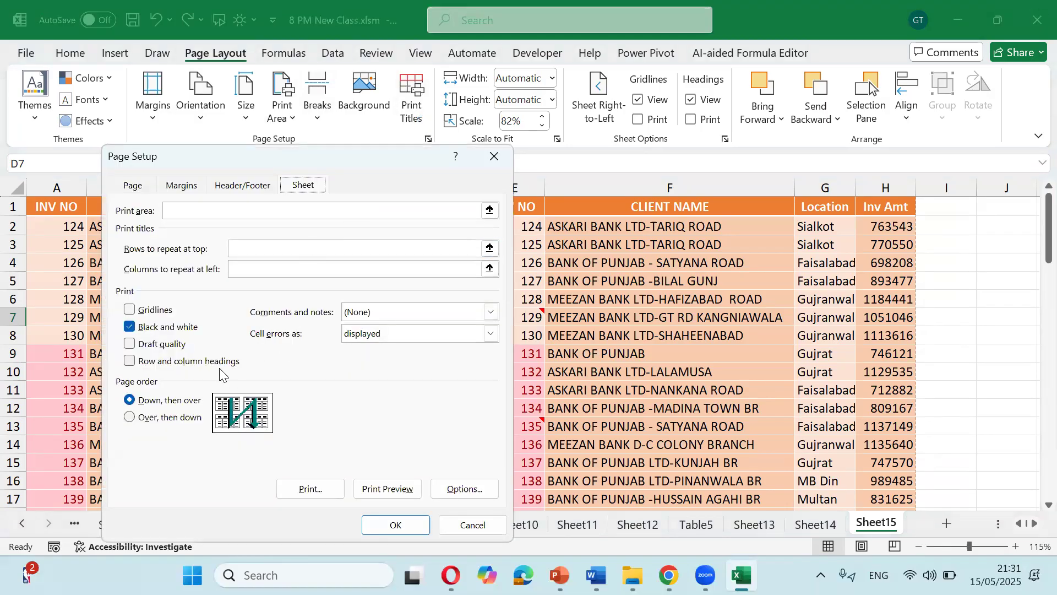
left_click(128, 328)
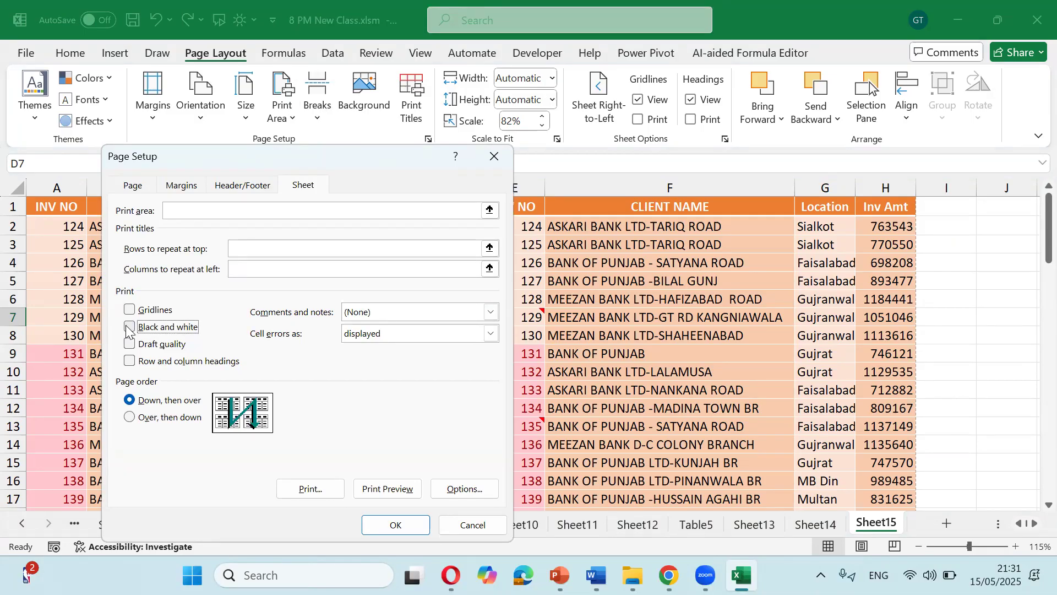
left_click(429, 527)
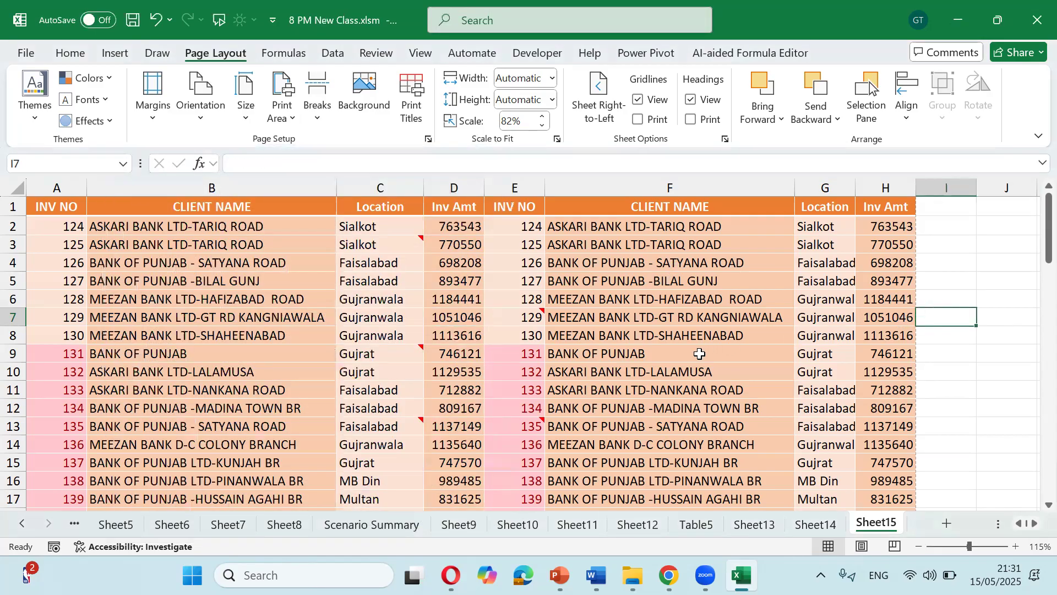
- Go to the end of the invoice table at row 70
scroll(566, 340, "down", 20)
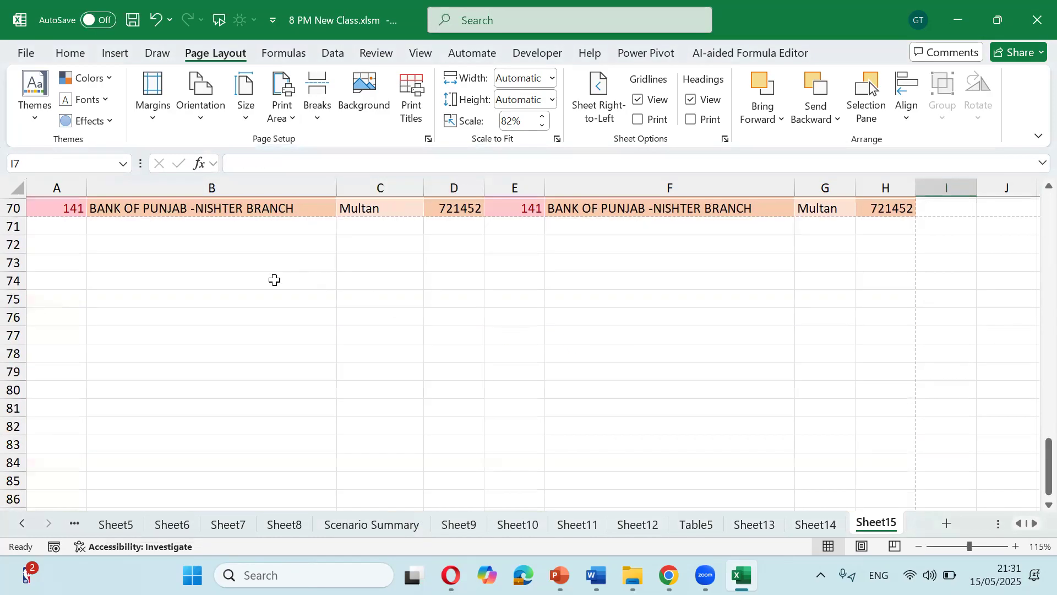
left_click_drag(274, 278, 395, 455)
left_click_drag(446, 317, 550, 411)
scroll(526, 397, "up", 1)
scroll(525, 397, "up", 20)
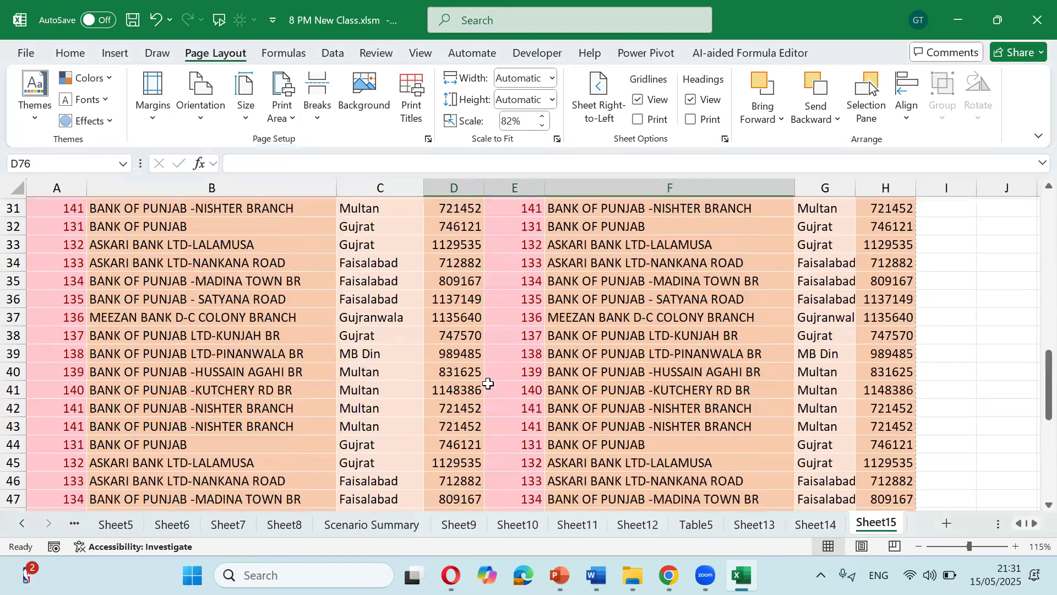
- Apply all borders to the whole invoice table in A1:H70
left_click(75, 211)
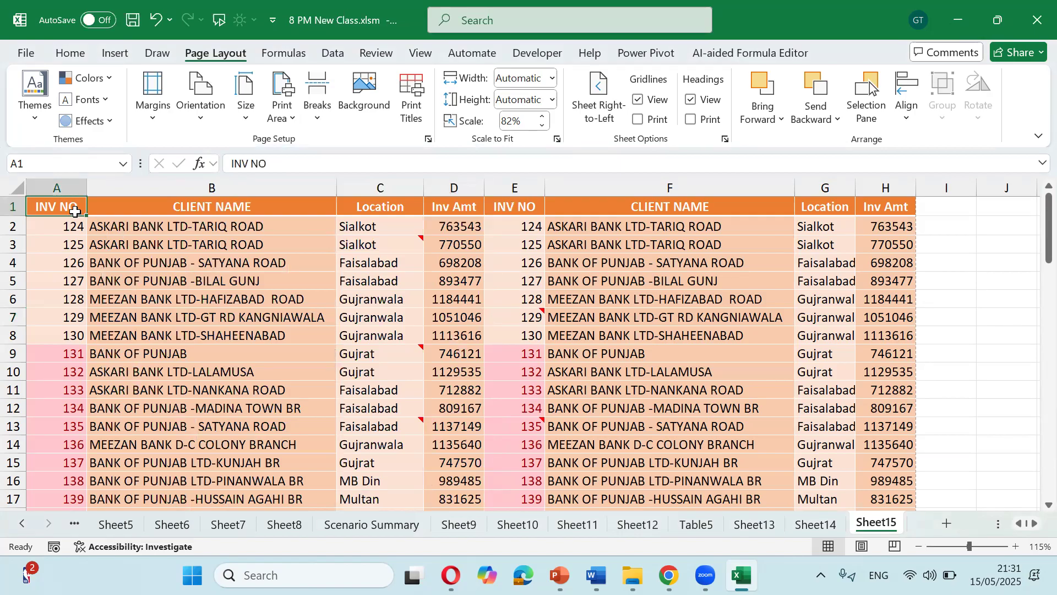
key("ctrl+shift+Right")
key("ctrl+shift+Down")
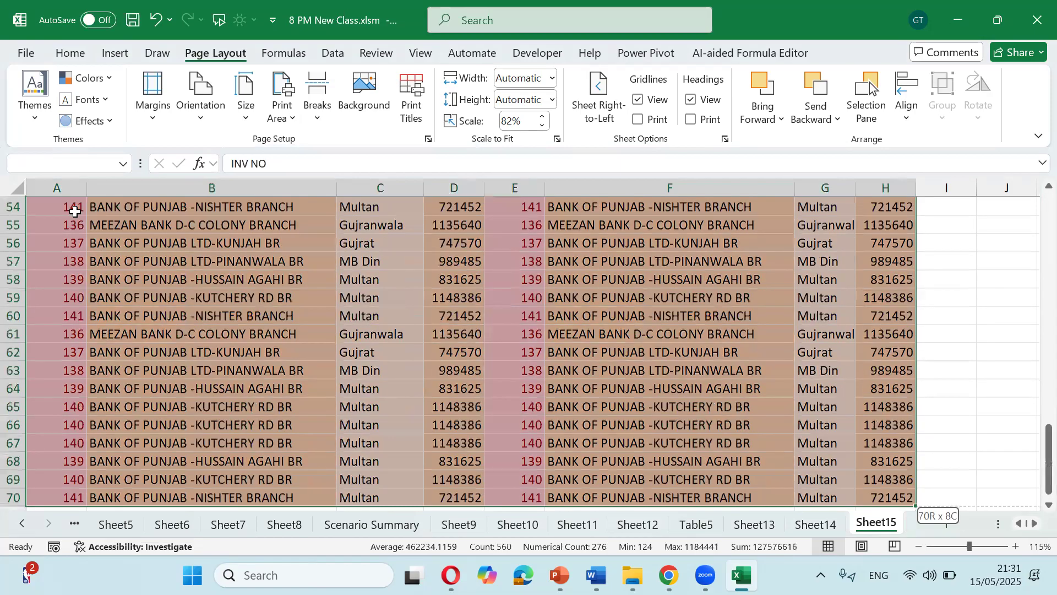
key("alt+h")
key("b")
key("a")
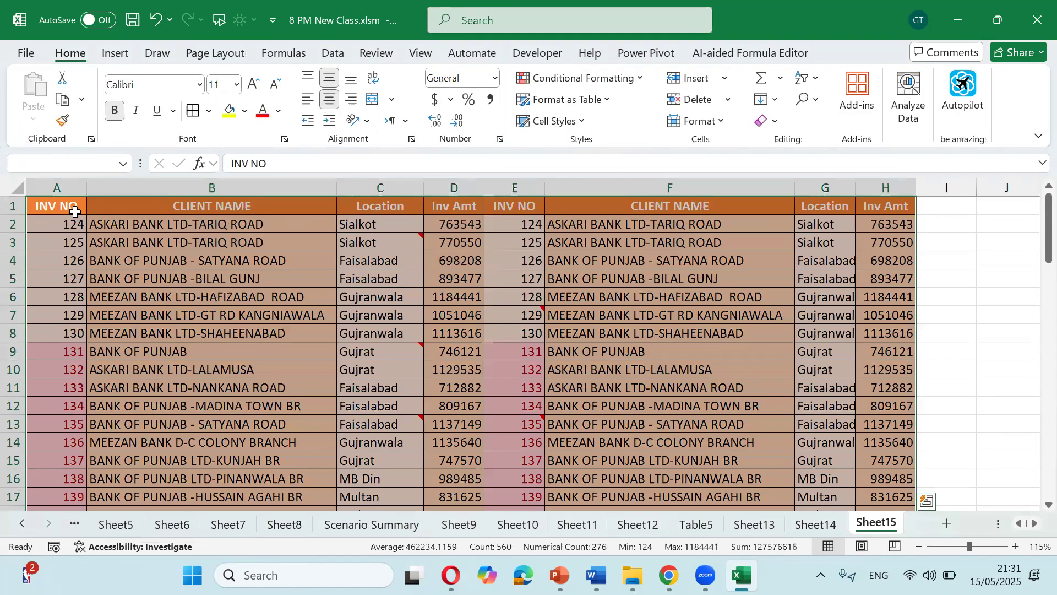
- Look over the bordered table down to its last row and the empty cells beneath it
left_click(210, 279)
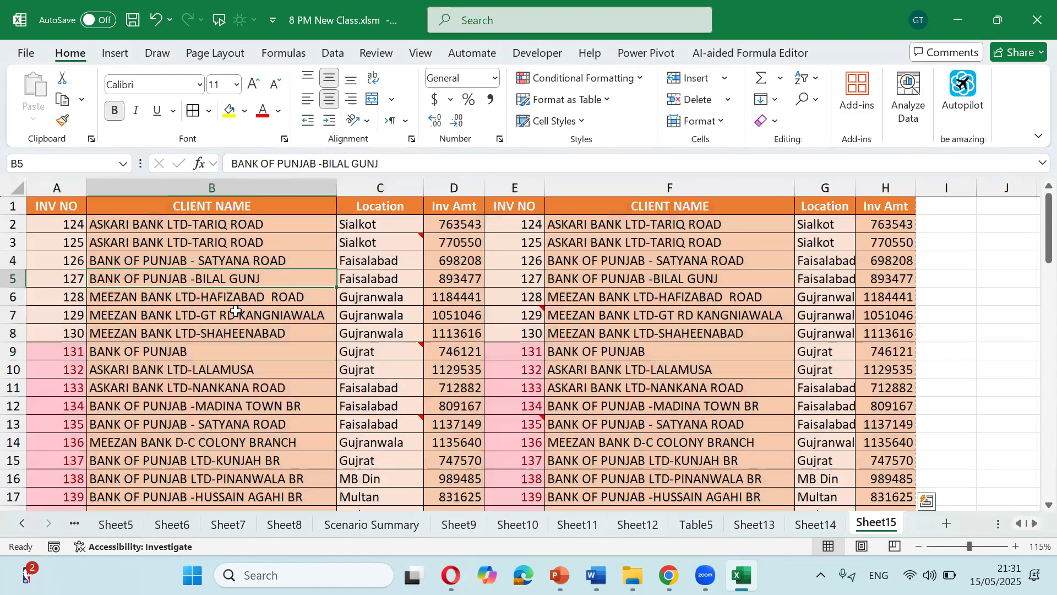
scroll(239, 306, "down", 15)
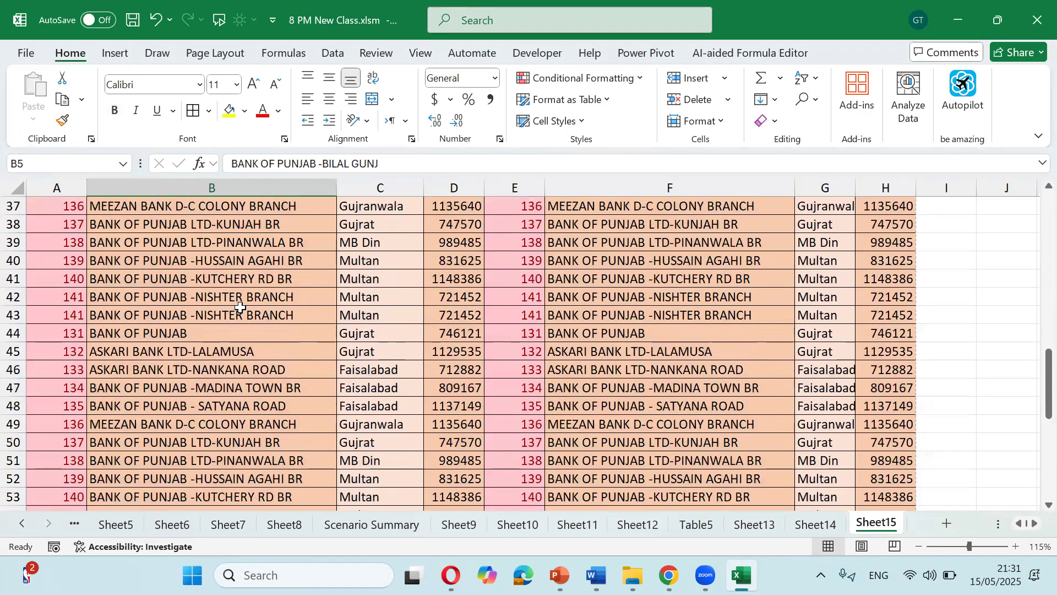
scroll(242, 299, "down", 8)
left_click_drag(220, 260, 728, 468)
scroll(553, 324, "up", 20)
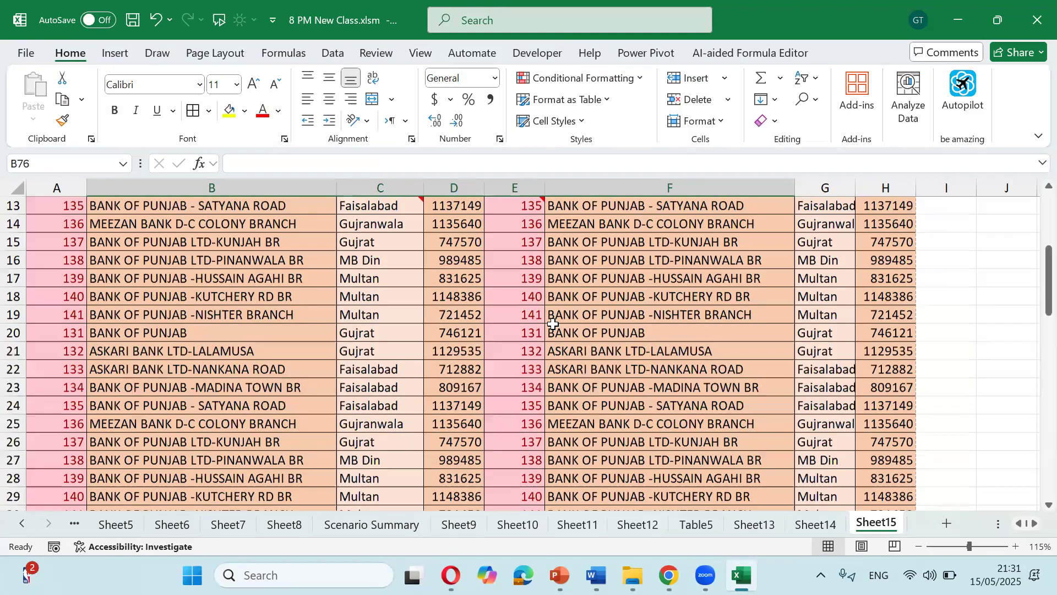
scroll(70, 193, "up", 4)
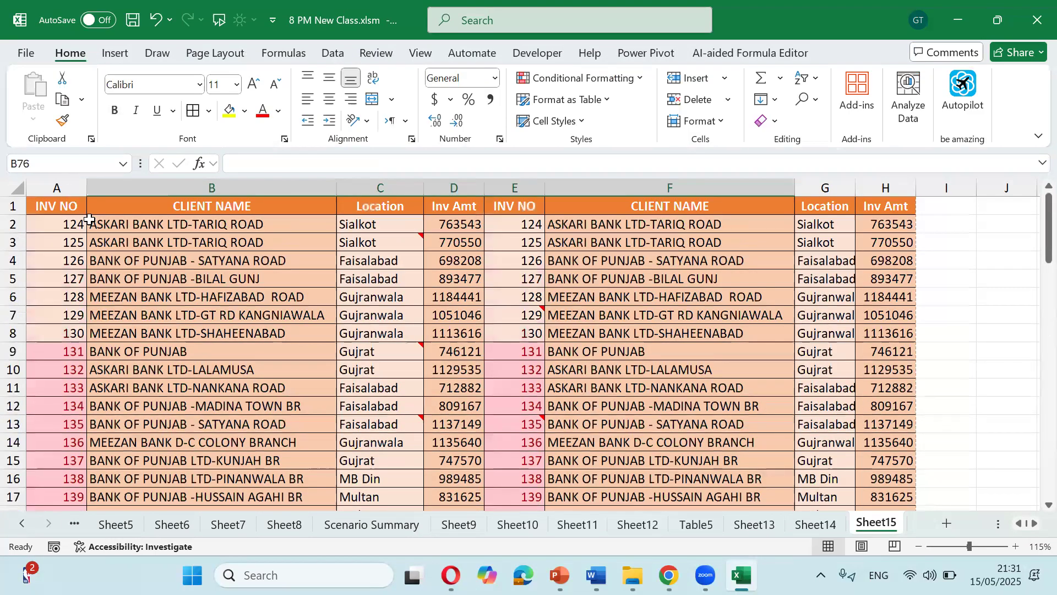
- Remove the fill colour from the whole table A1:H70
key("ctrl+Home")
key("ctrl+shift+Right")
key("ctrl+shift+Down")
key("ctrl+c")
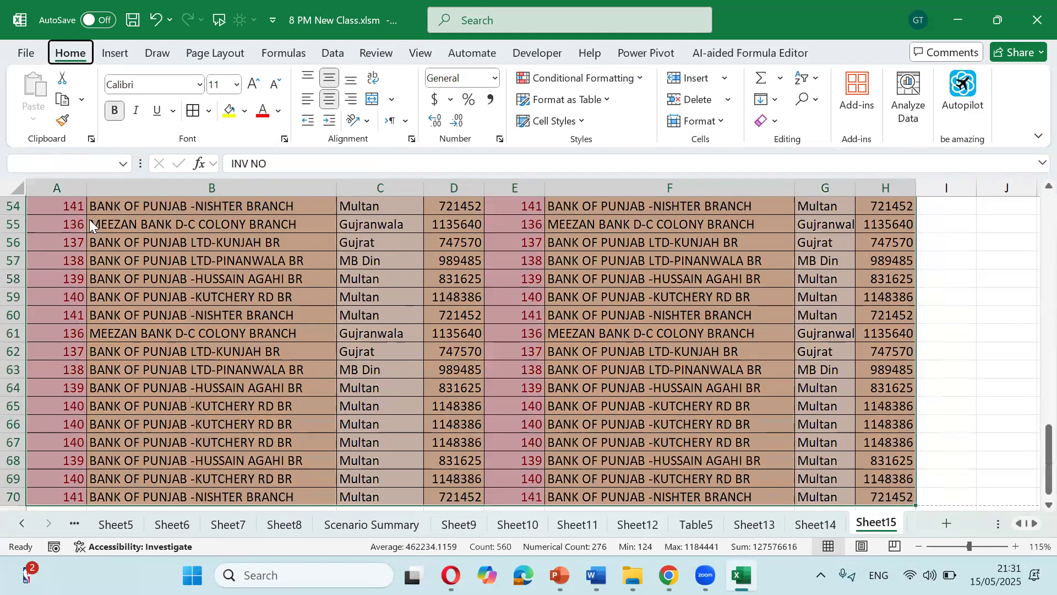
scroll(89, 219, "up", 18)
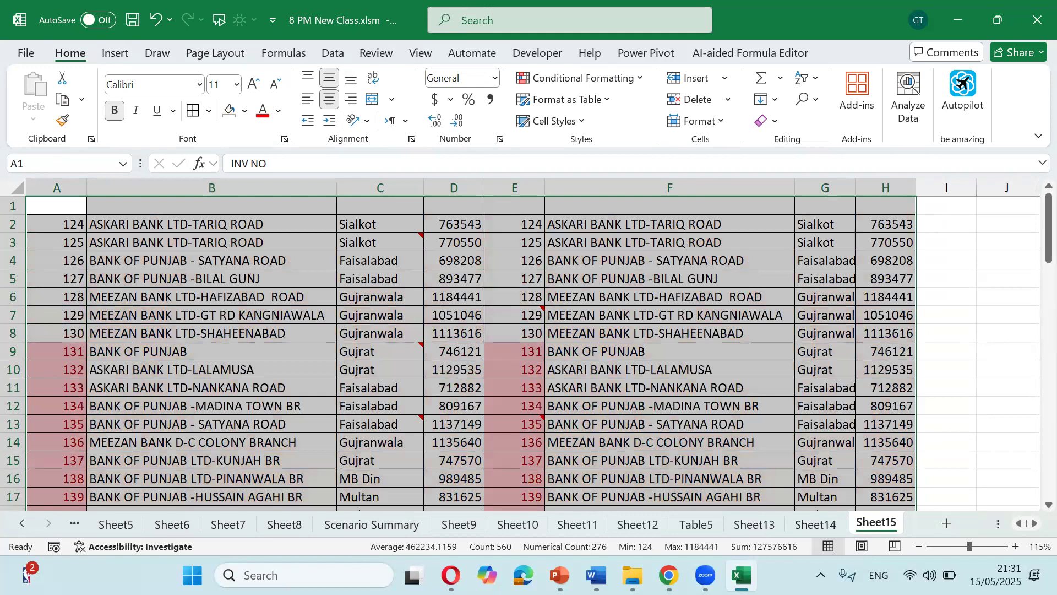
- Clear the conditional formatting rules from the selected table cells
left_click(594, 80)
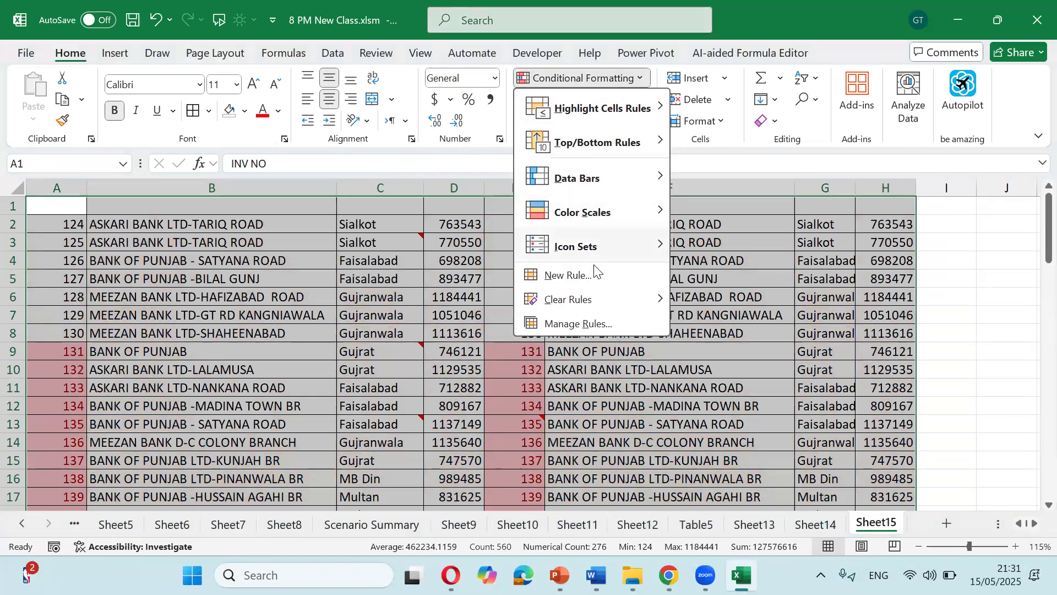
mouse_move(598, 307)
left_click(693, 302)
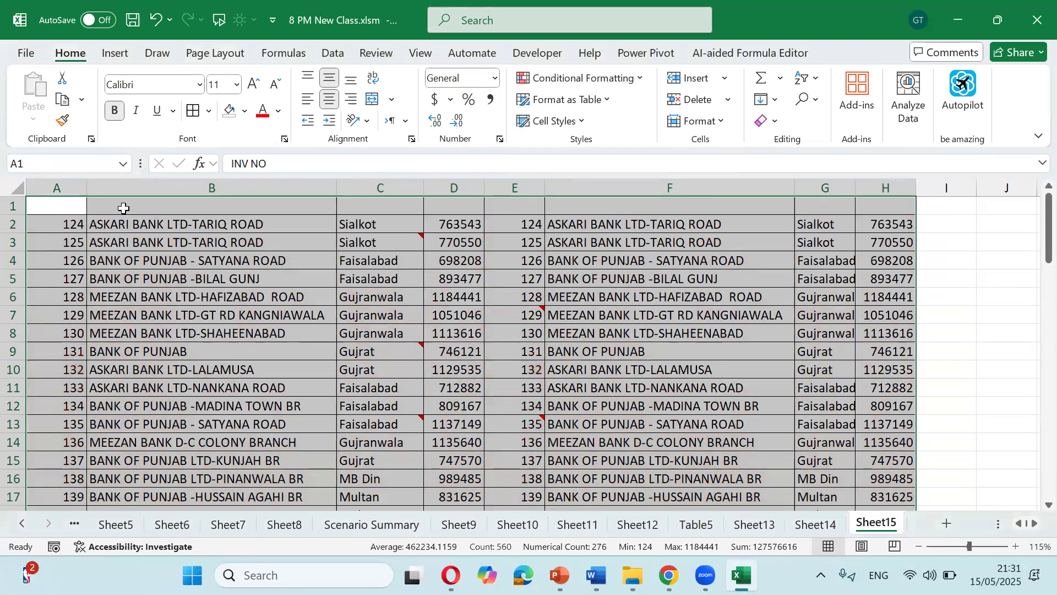
- Set the font colour of the header row A1:H1 to Automatic
left_click_drag(66, 207, 462, 207)
left_click_drag(894, 210, 892, 209)
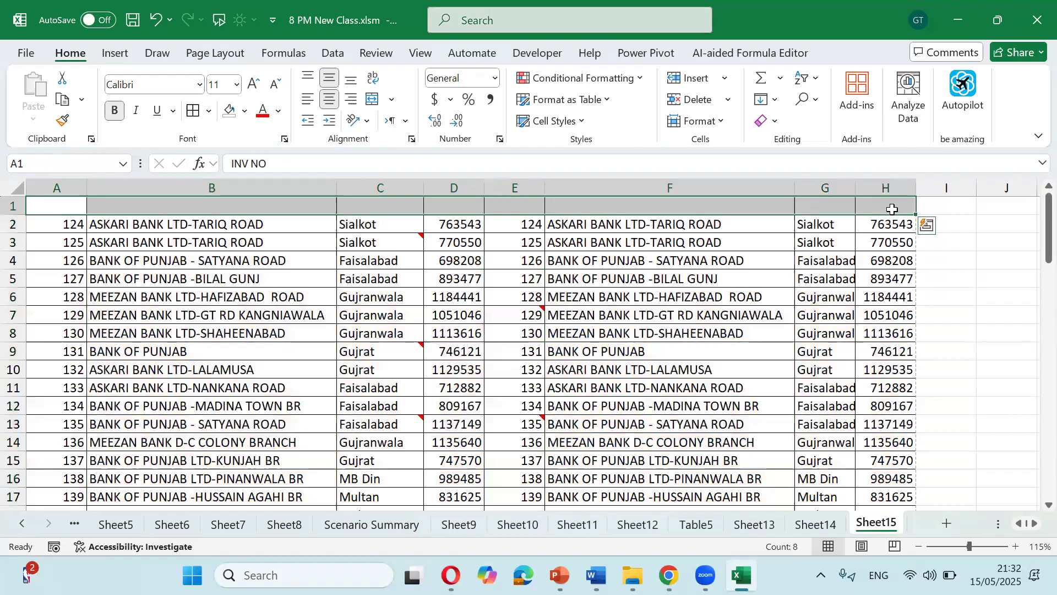
key("ctrl+q")
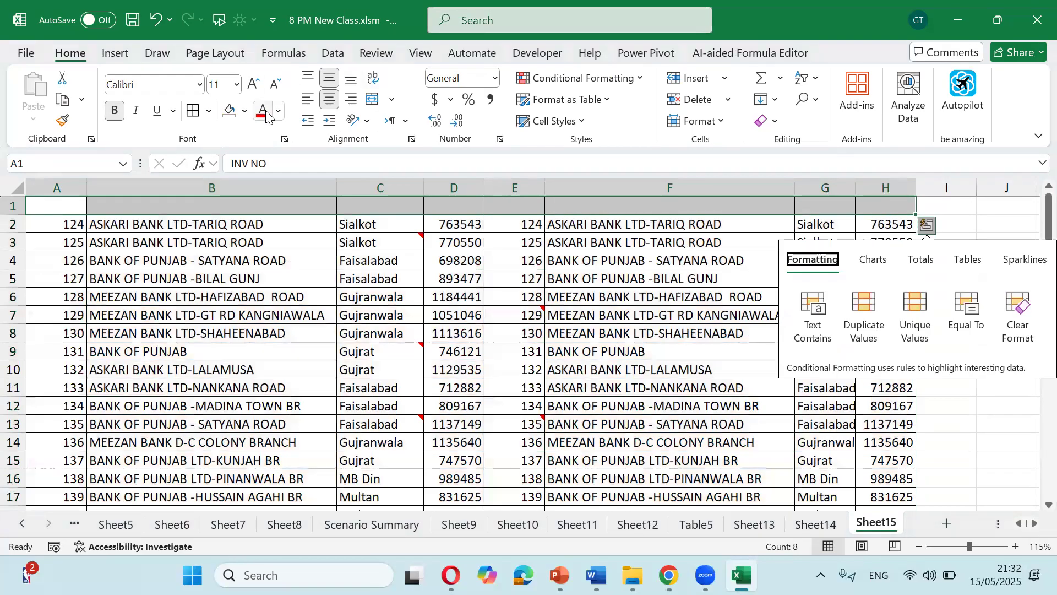
left_click(279, 112)
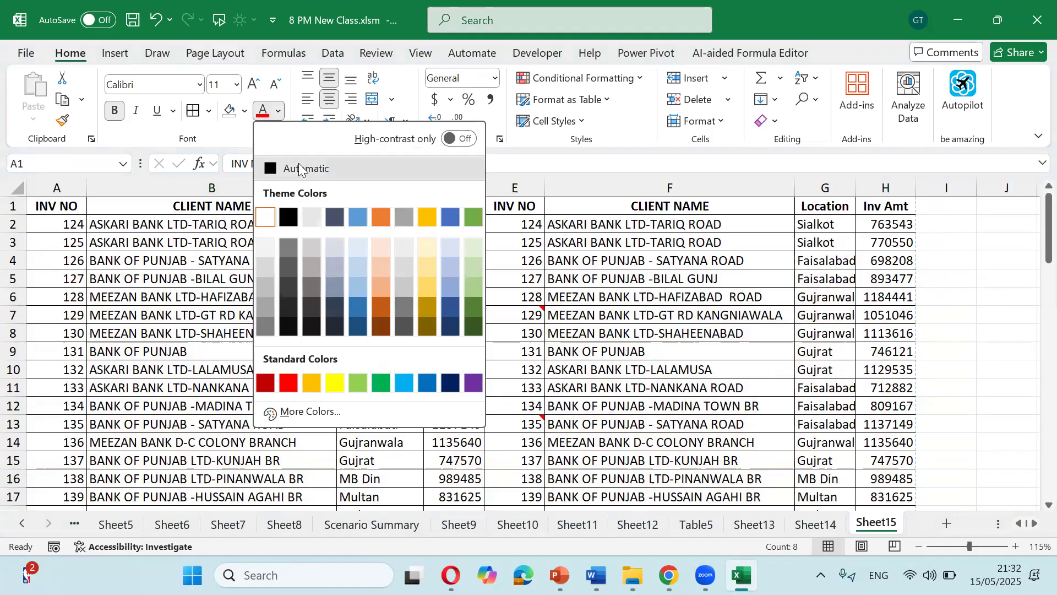
left_click(297, 166)
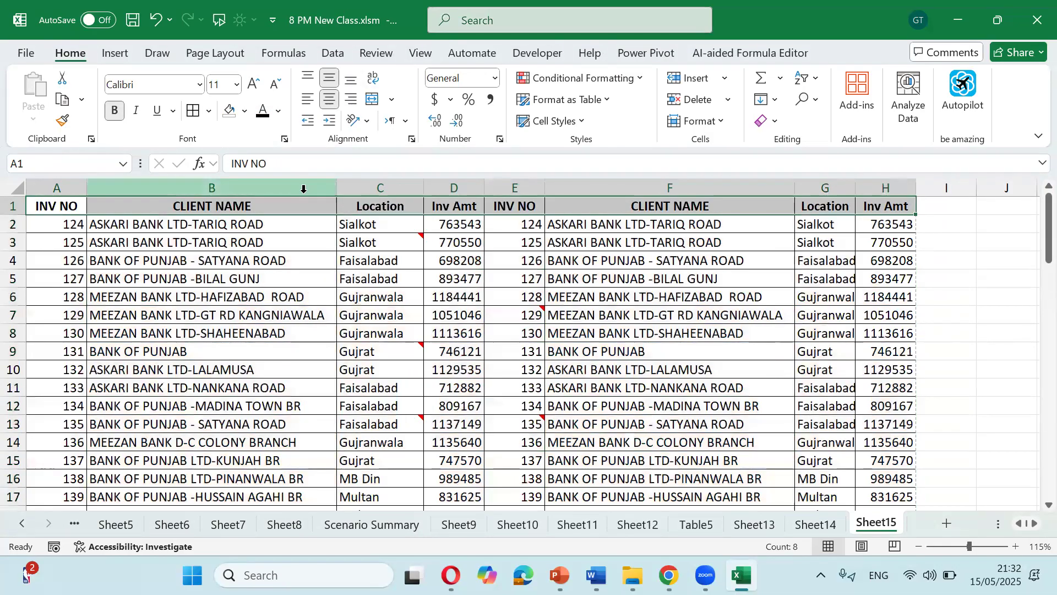
- Remove all cell borders from the whole table A1:H70
key("ctrl+shift+Down")
key("ctrl+q")
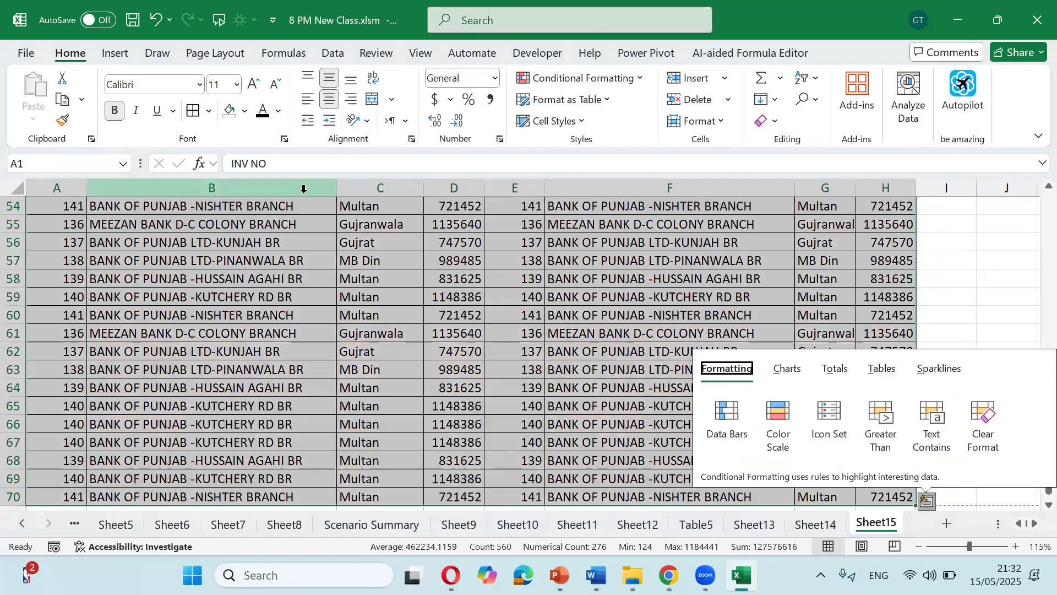
key("Escape")
key("alt")
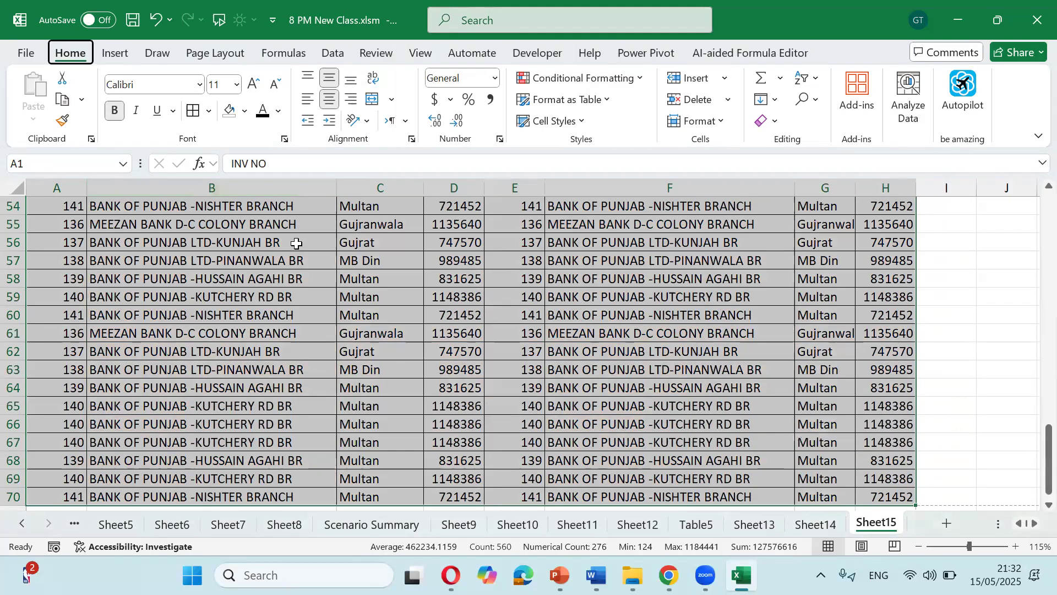
key("ctrl+BackSpace")
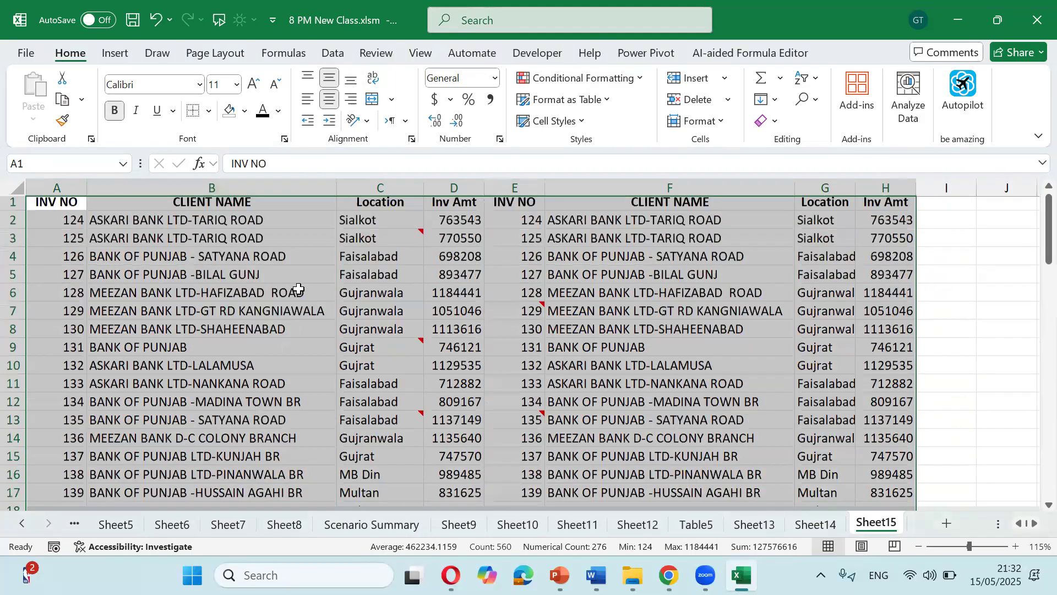
left_click(326, 256)
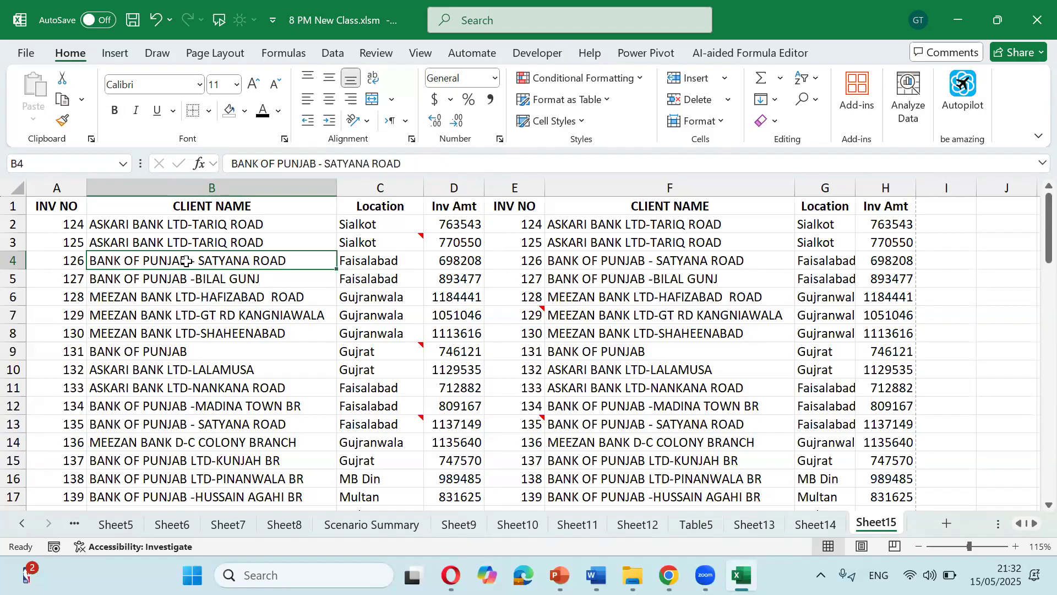
- Turn on printing of gridlines for the sheet and check a zoomed print preview
left_click(243, 52)
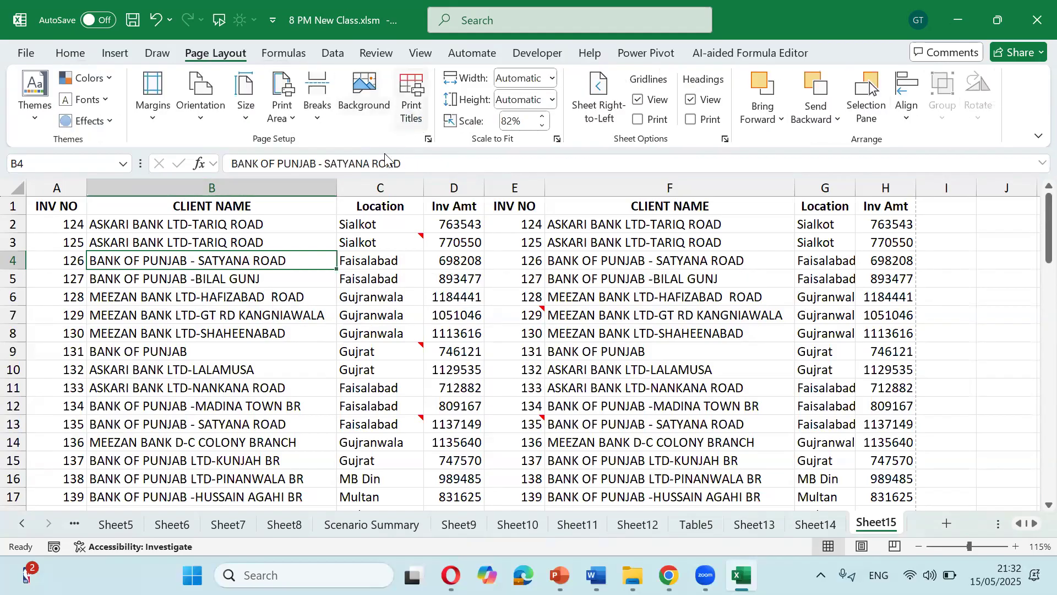
left_click(411, 96)
left_click(133, 312)
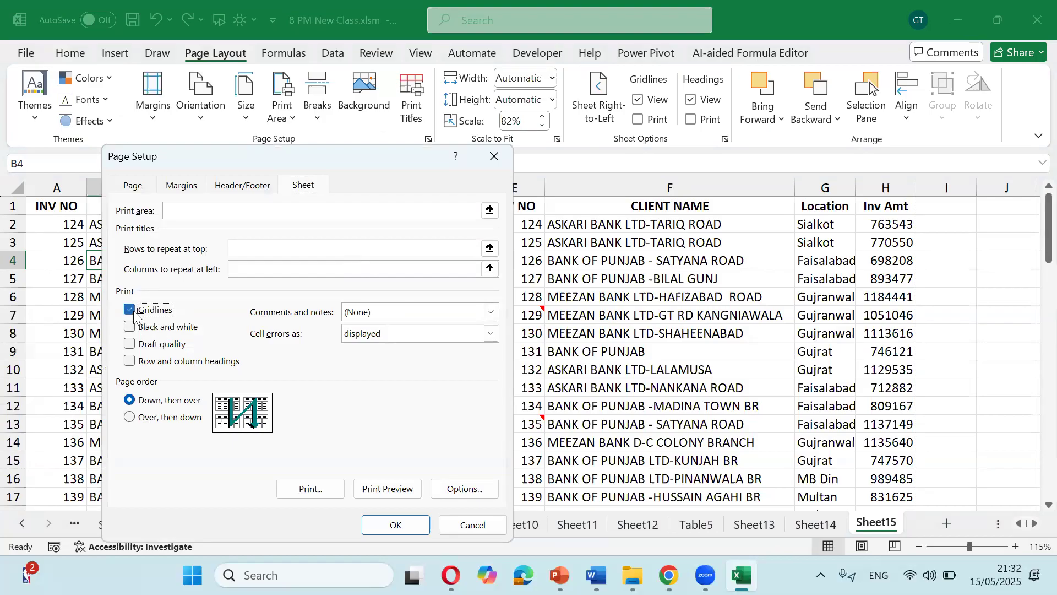
left_click(385, 489)
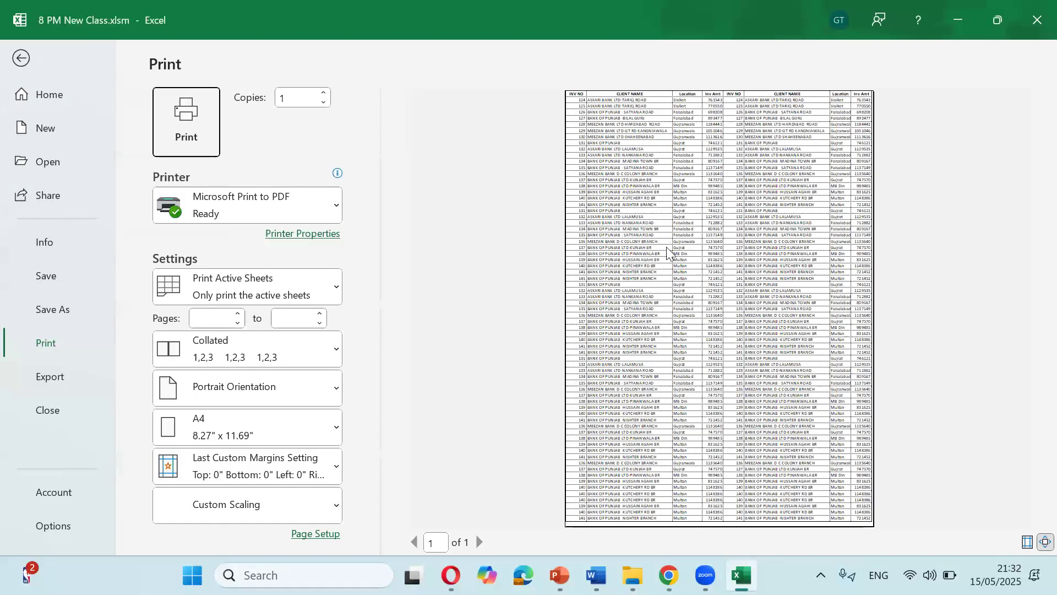
left_click(1041, 543)
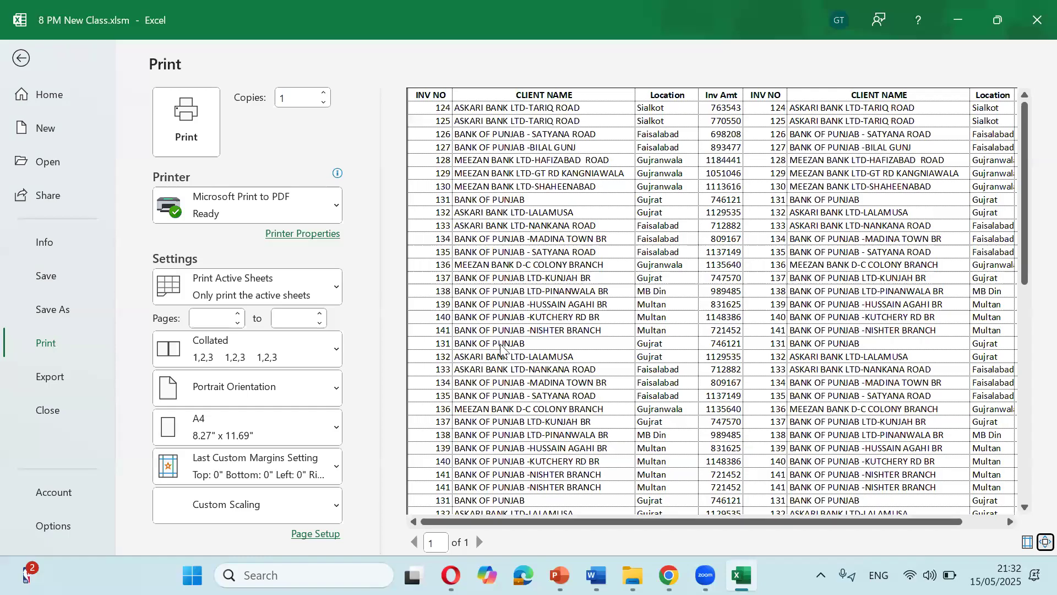
key("Escape")
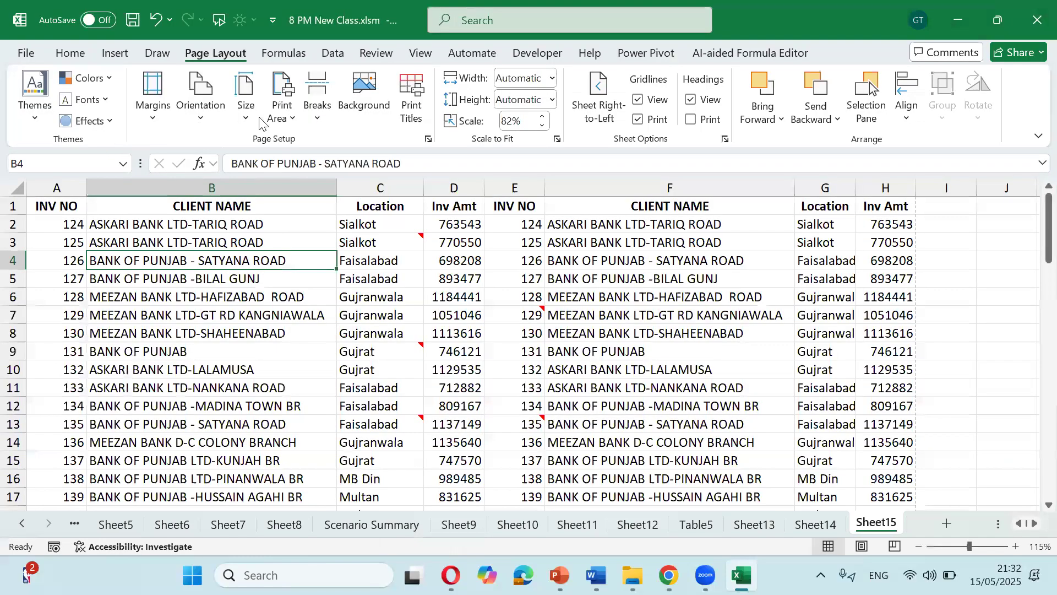
- Turn off printing of gridlines in the page setup and check the print preview
left_click(405, 99)
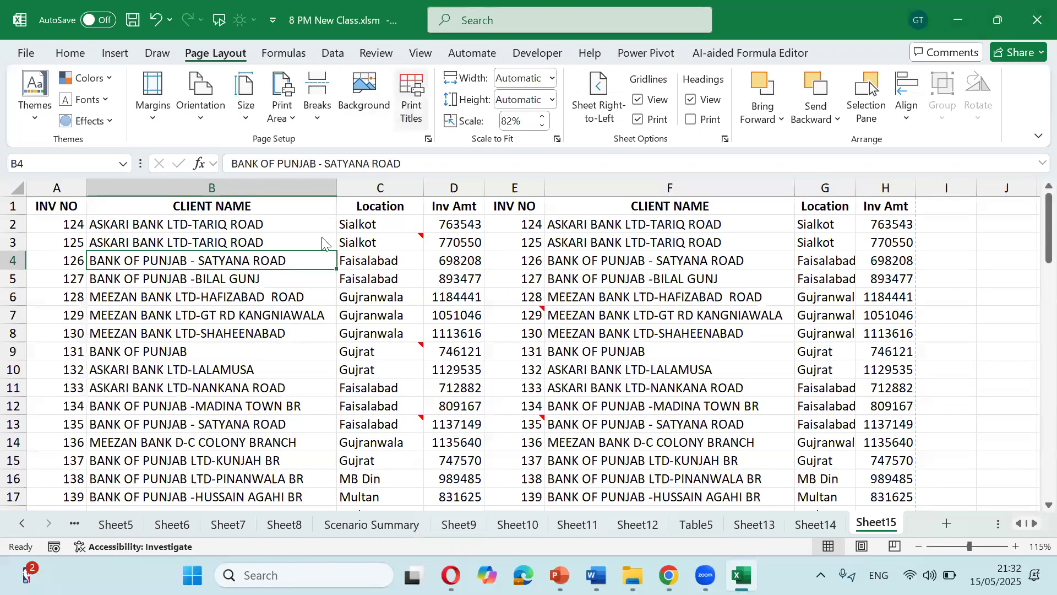
left_click(129, 309)
left_click(388, 490)
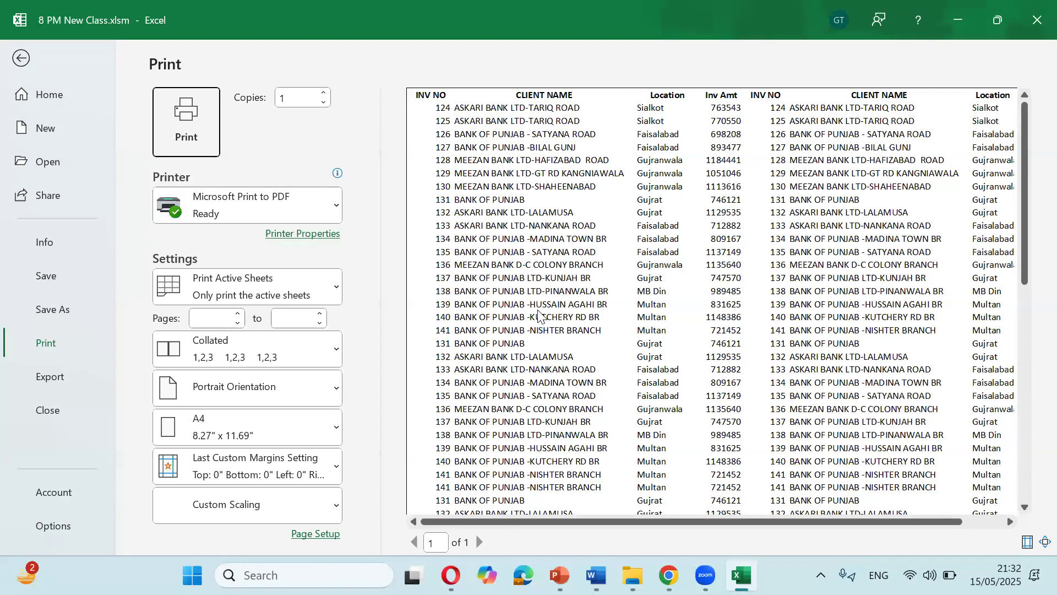
left_click(22, 57)
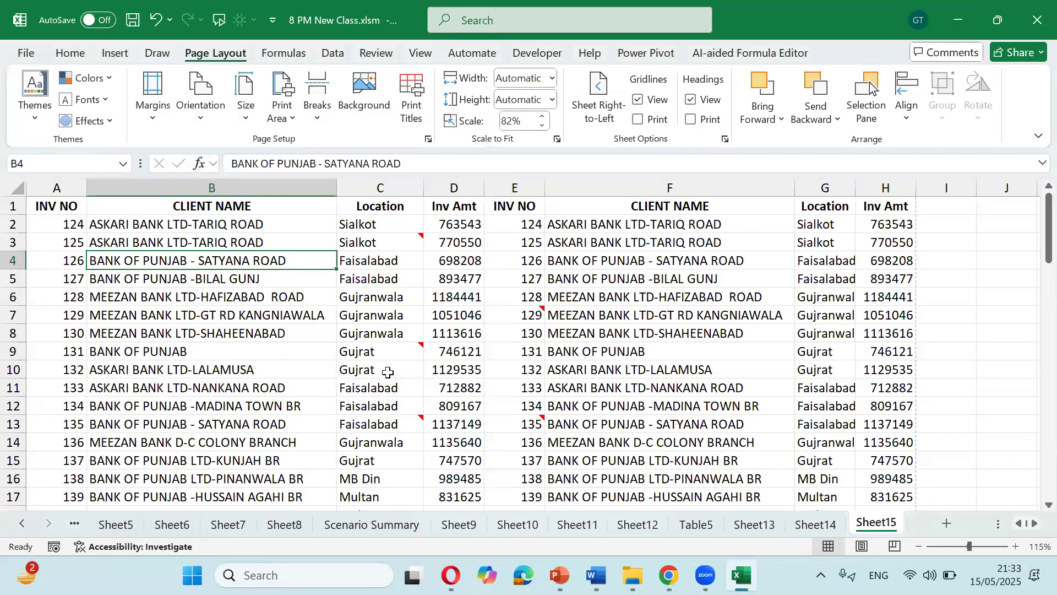
left_click(422, 97)
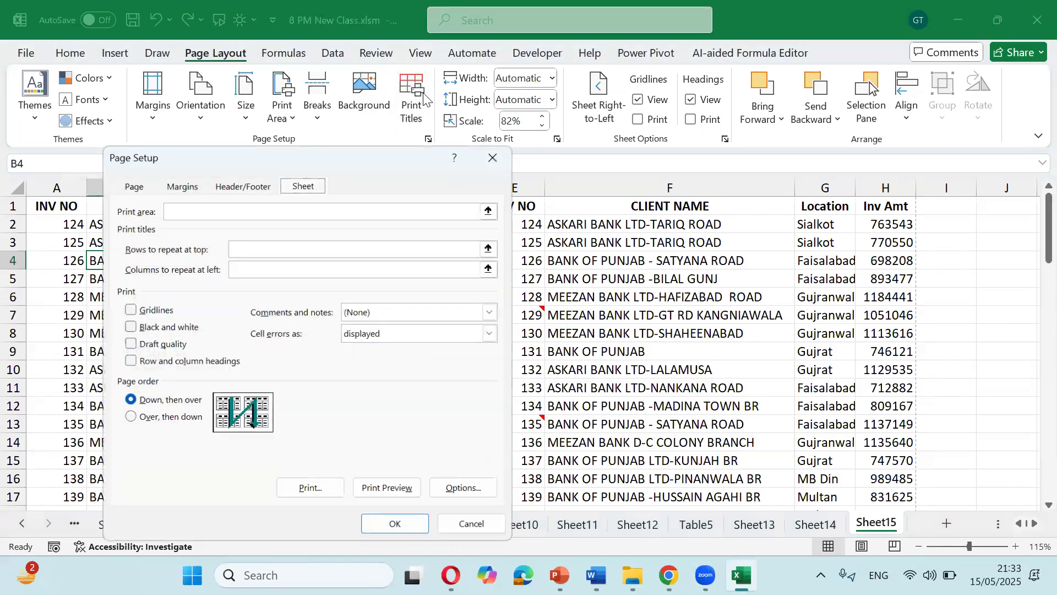
key("Escape")
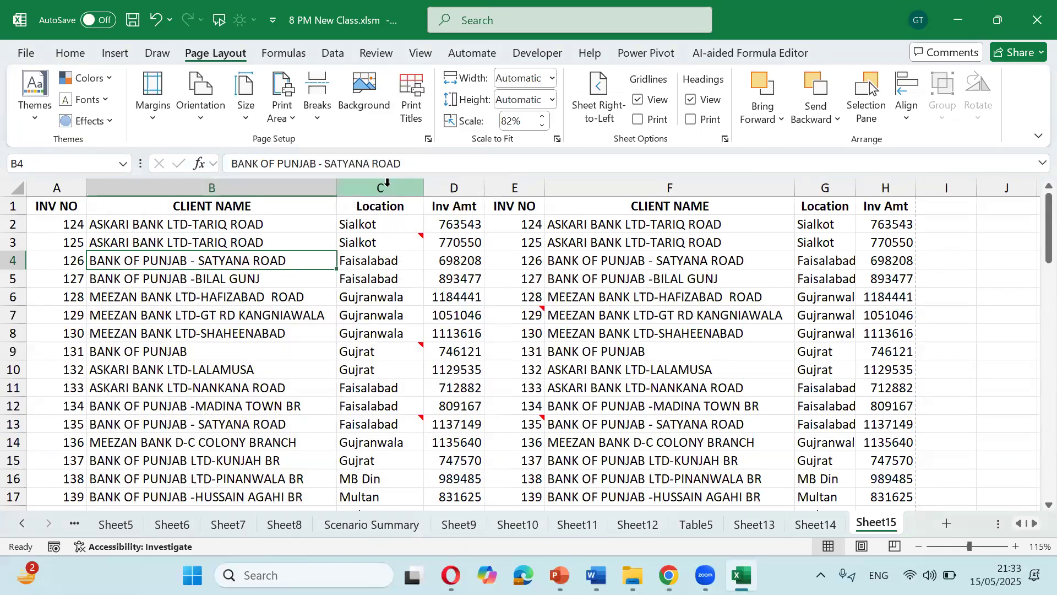
left_click(419, 125)
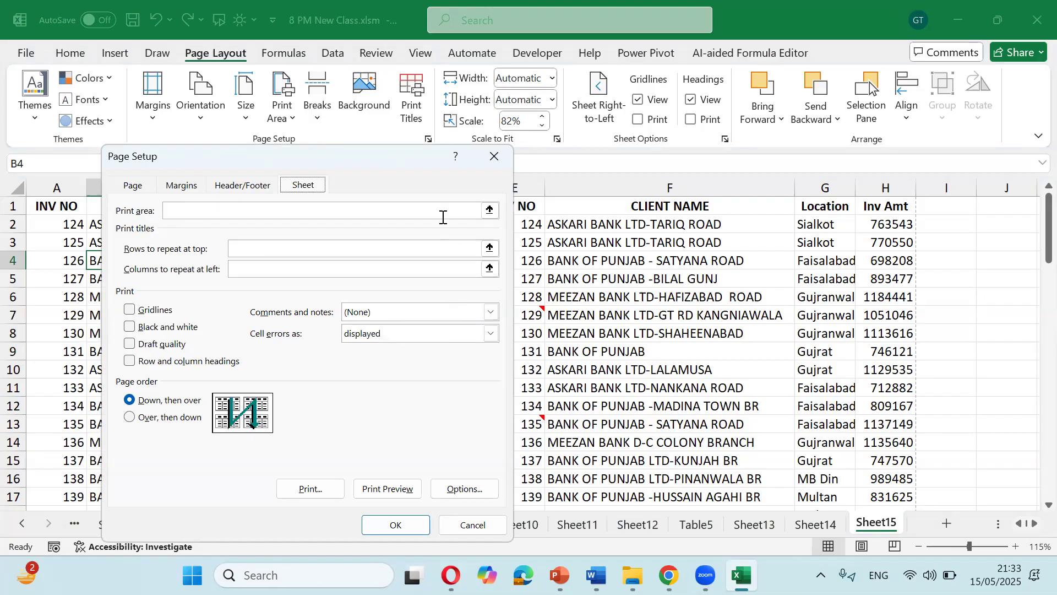
left_click(500, 156)
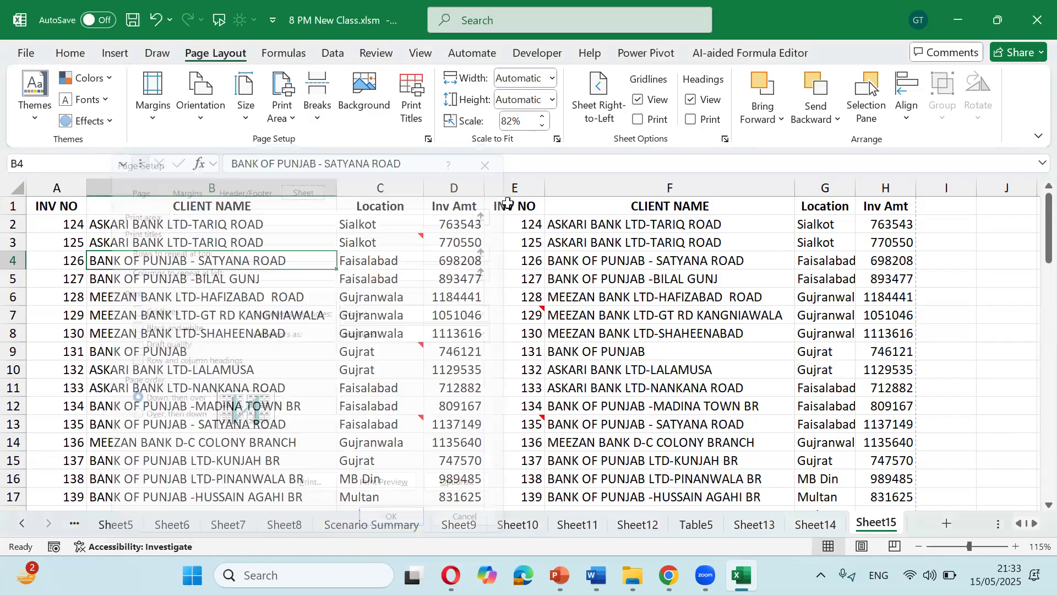
- Delete columns E to I, which hold the duplicate copy of the invoice table
left_click(497, 245)
left_click_drag(507, 186, 939, 184)
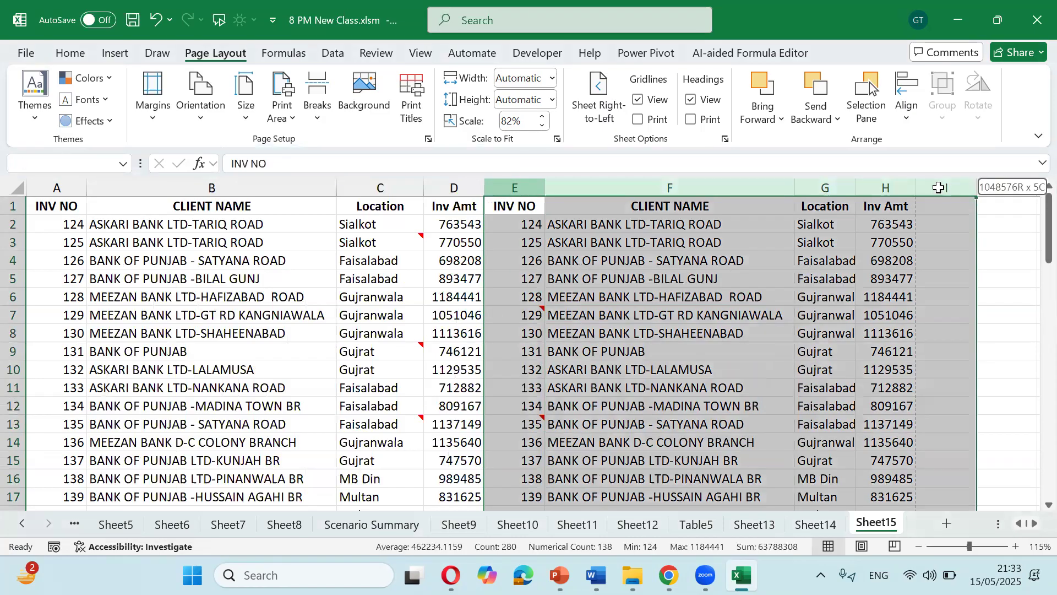
key("ctrl+minus")
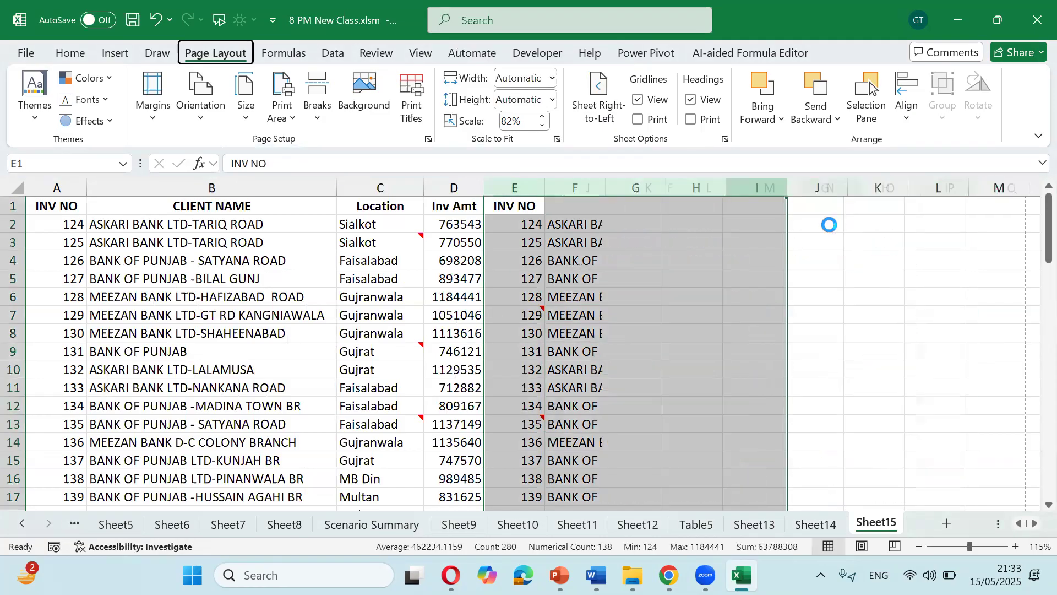
- Check where the invoice table ends, switch the sheet to Page Break Preview and review the page layout
left_click(352, 368)
key("ctrl+Down")
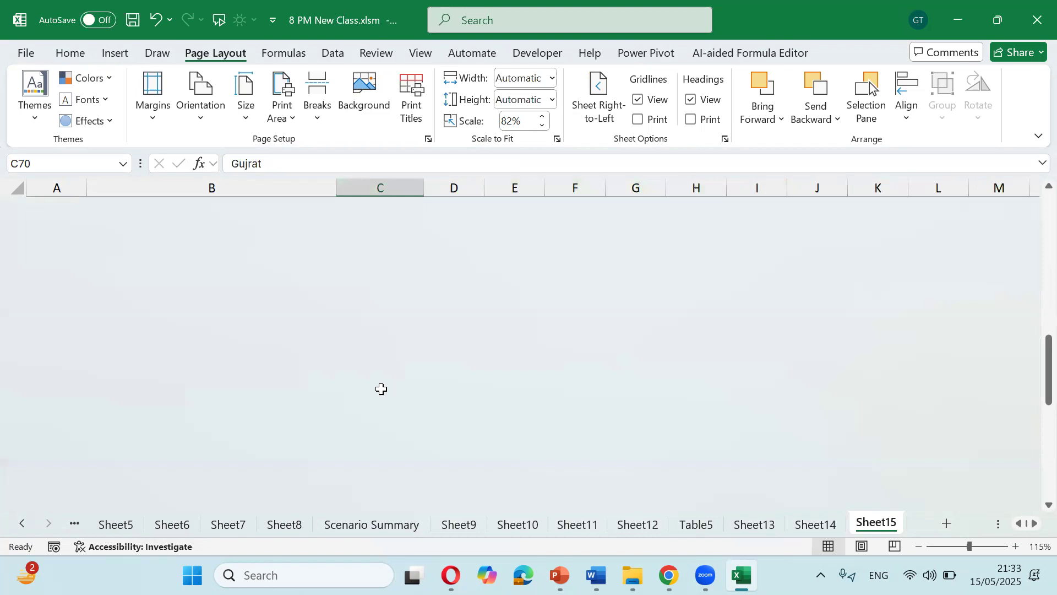
key("Down")
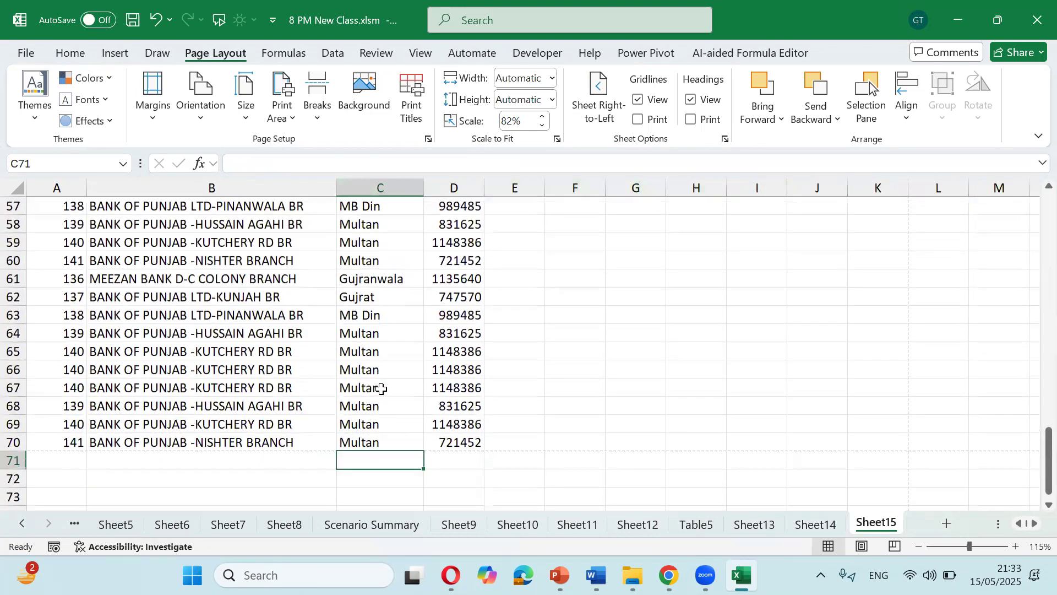
scroll(566, 390, "up", 17)
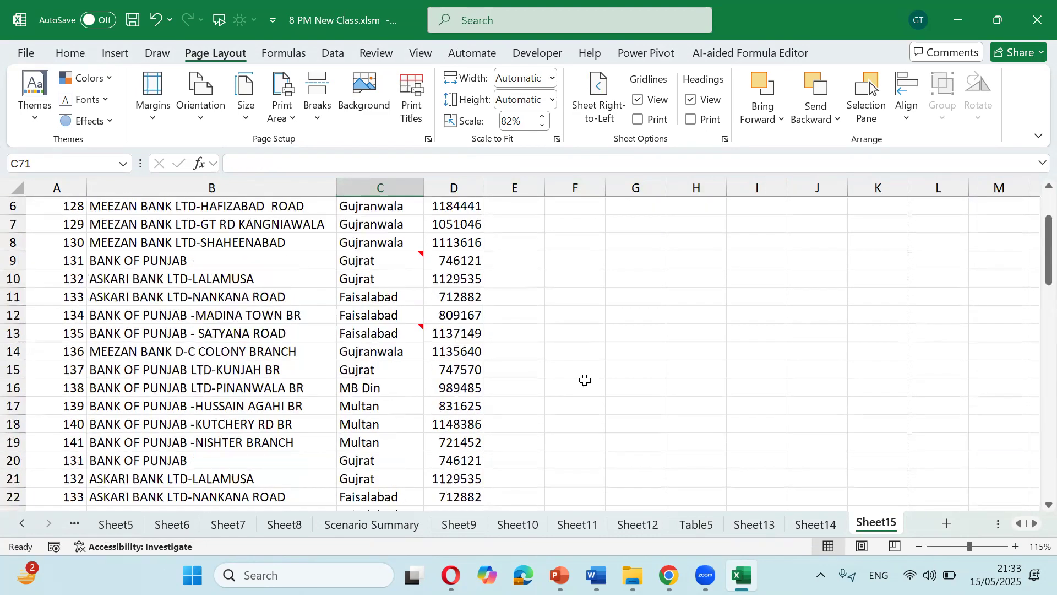
scroll(586, 380, "up", 2)
left_click(892, 546)
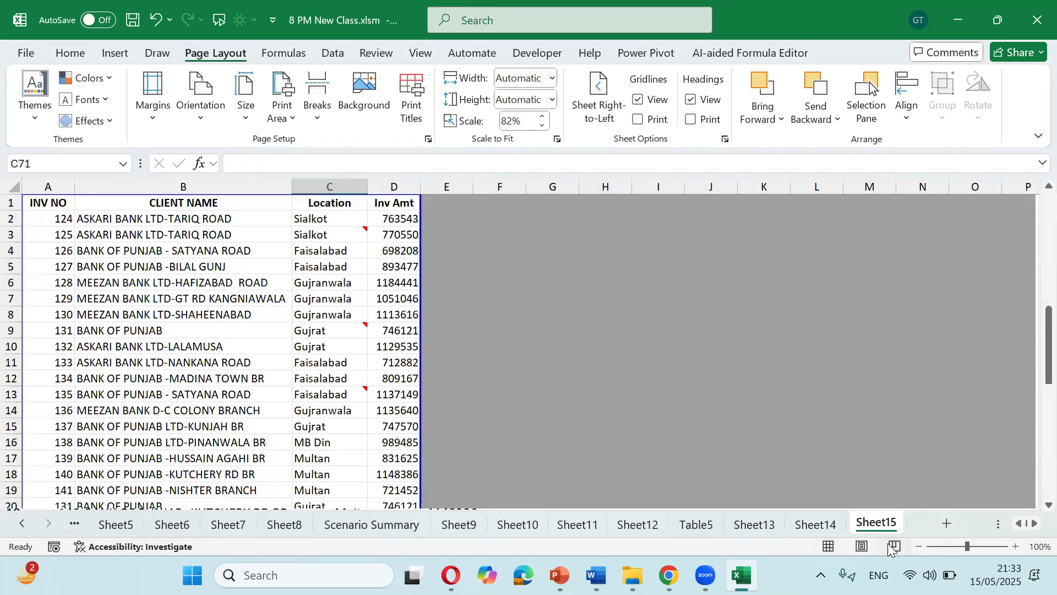
scroll(573, 358, "down", 13)
scroll(396, 337, "up", 13)
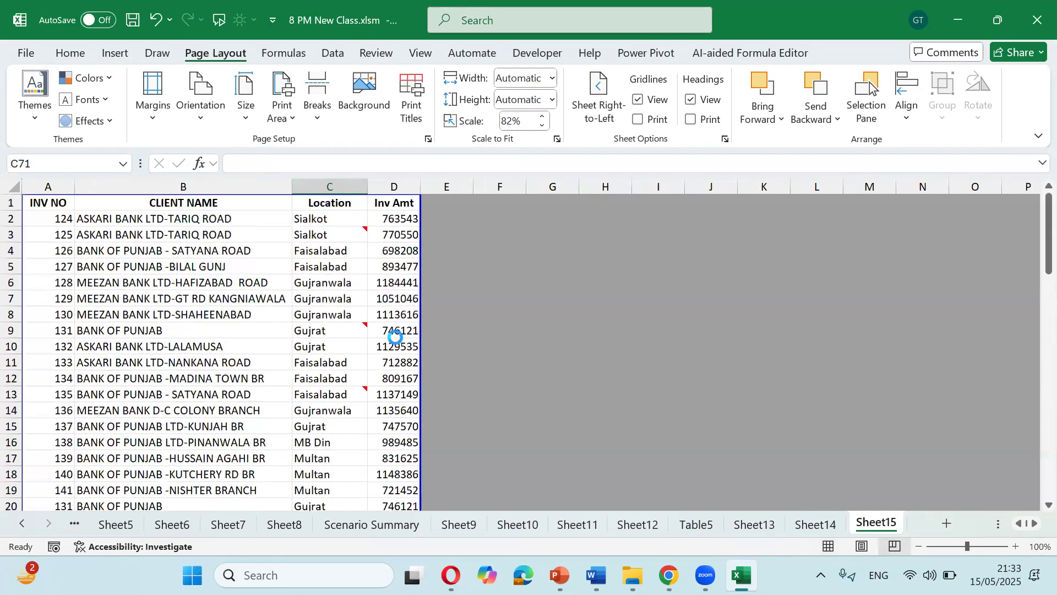
- View the whole page in the print preview and set the print scaling to 100% of normal size
key("ctrl+p")
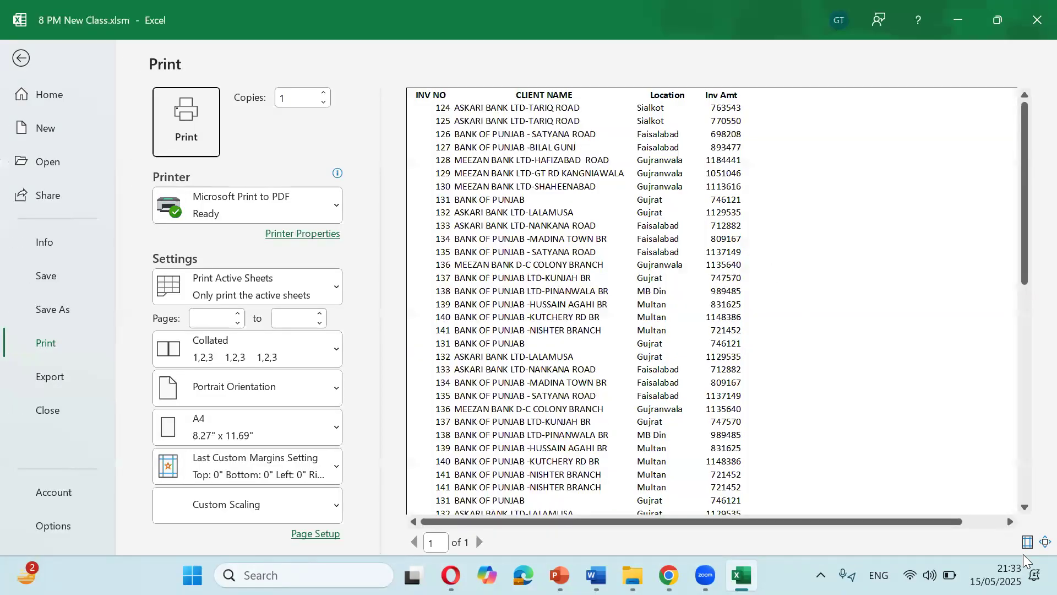
left_click(1045, 541)
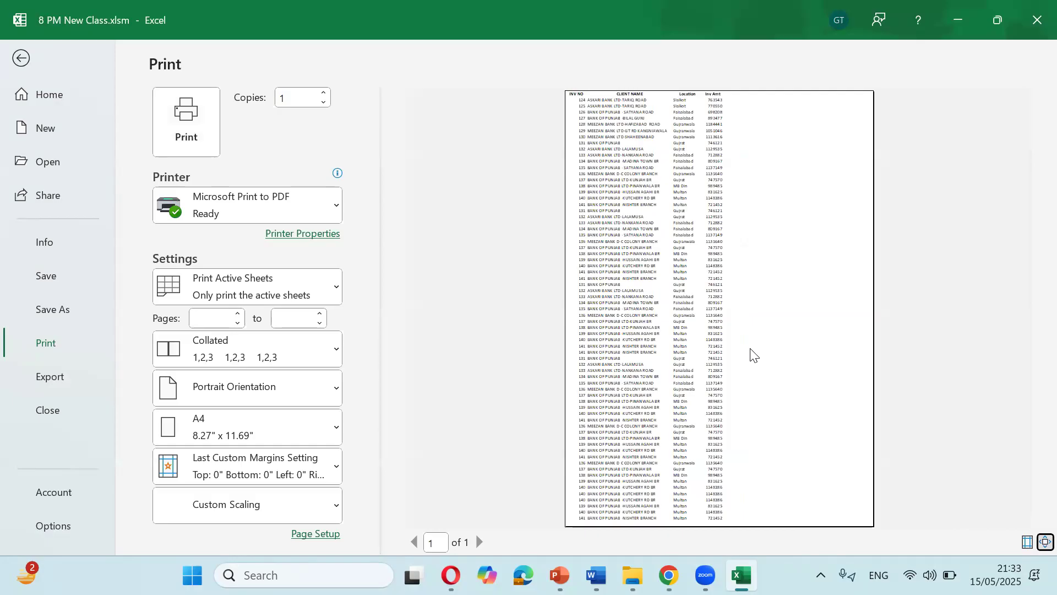
left_click(323, 535)
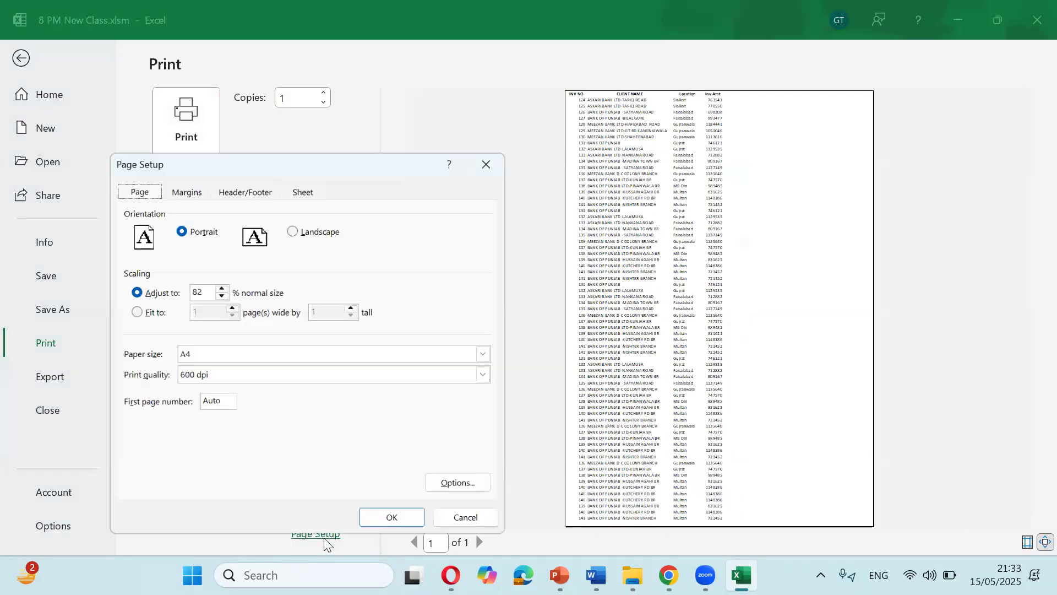
left_click(146, 297)
key("Tab")
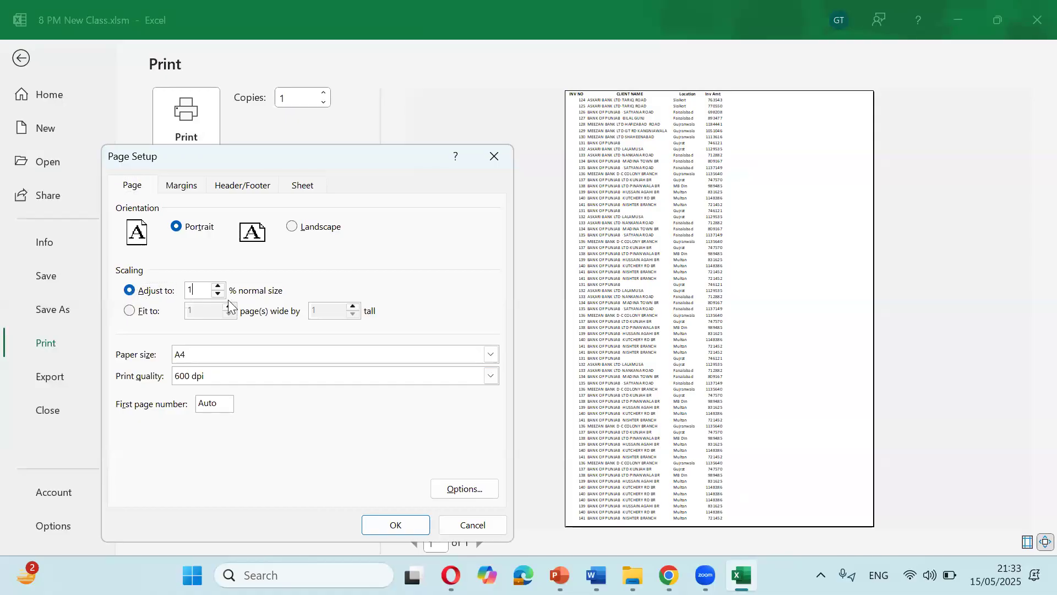
type("100")
left_click(397, 522)
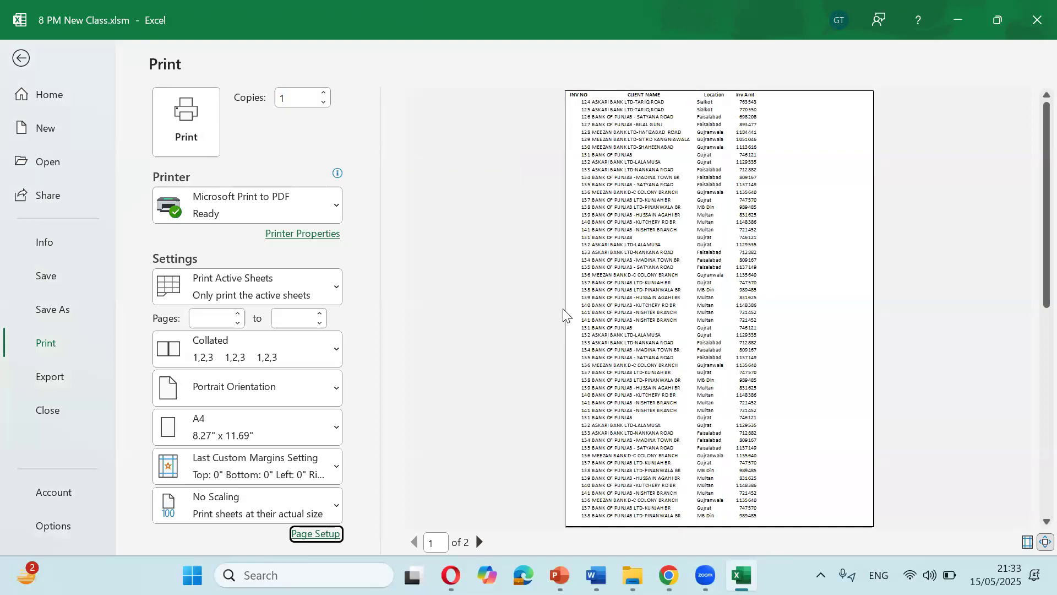
- Widen the INV NO, CLIENT NAME, Location and Inv Amt columns in Page Break Preview and review the page breaks
left_click(21, 58)
left_click_drag(292, 186, 671, 199)
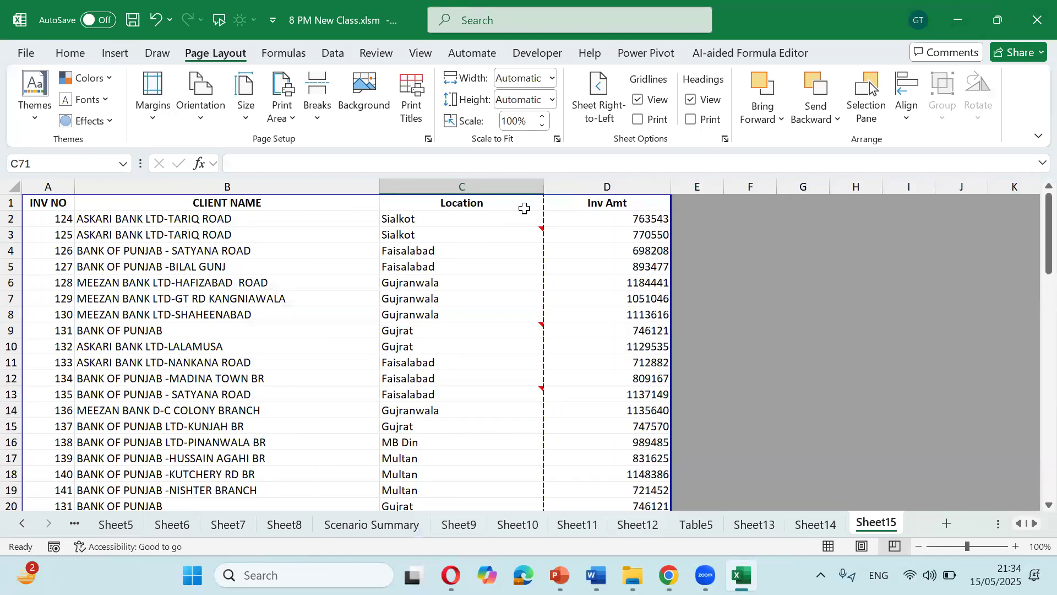
left_click_drag(75, 190, 92, 190)
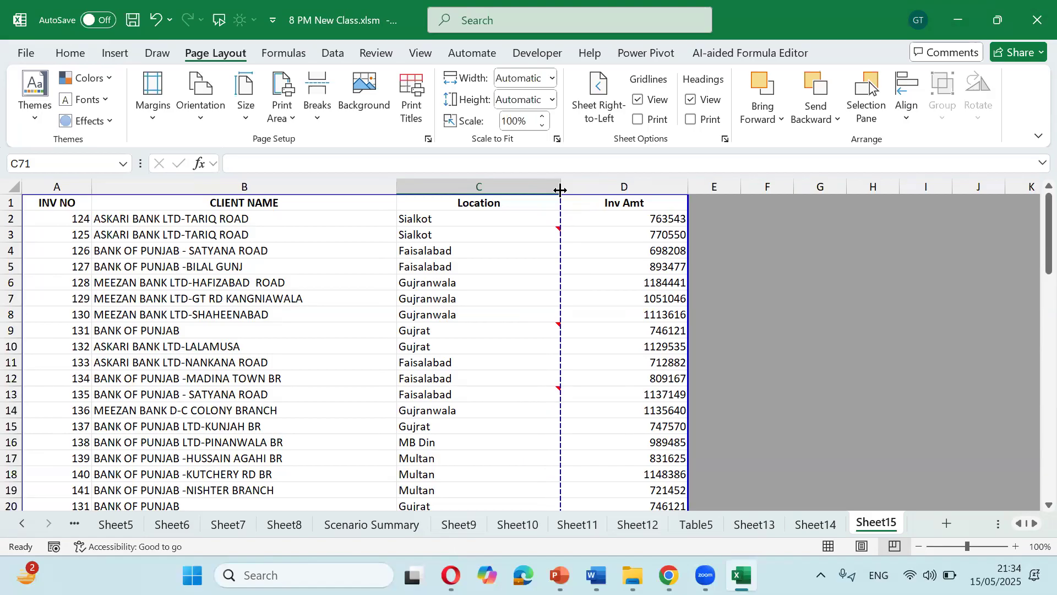
scroll(561, 196, "down", 10)
scroll(560, 196, "up", 6)
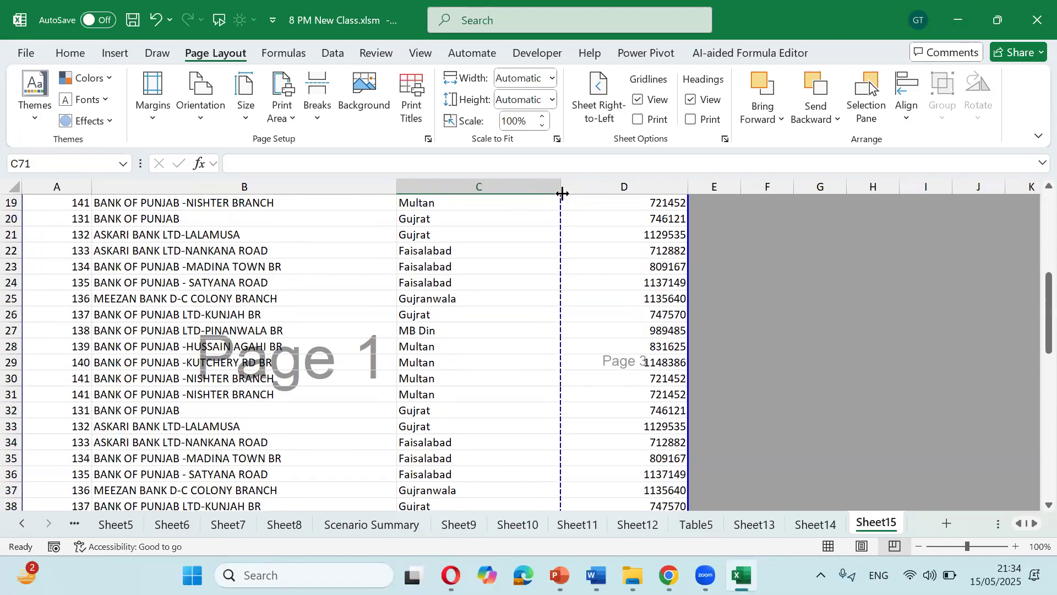
- Narrow the Location column until the Inv Amt column fits on the first page, and check the print preview
left_click(647, 458)
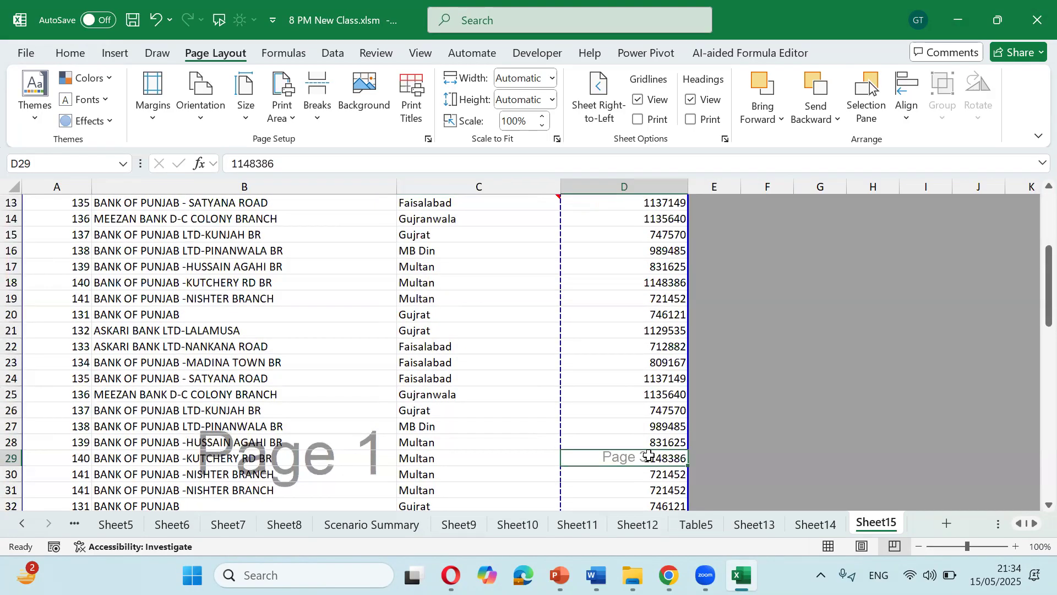
scroll(589, 341, "up", 4)
left_click_drag(560, 182, 530, 182)
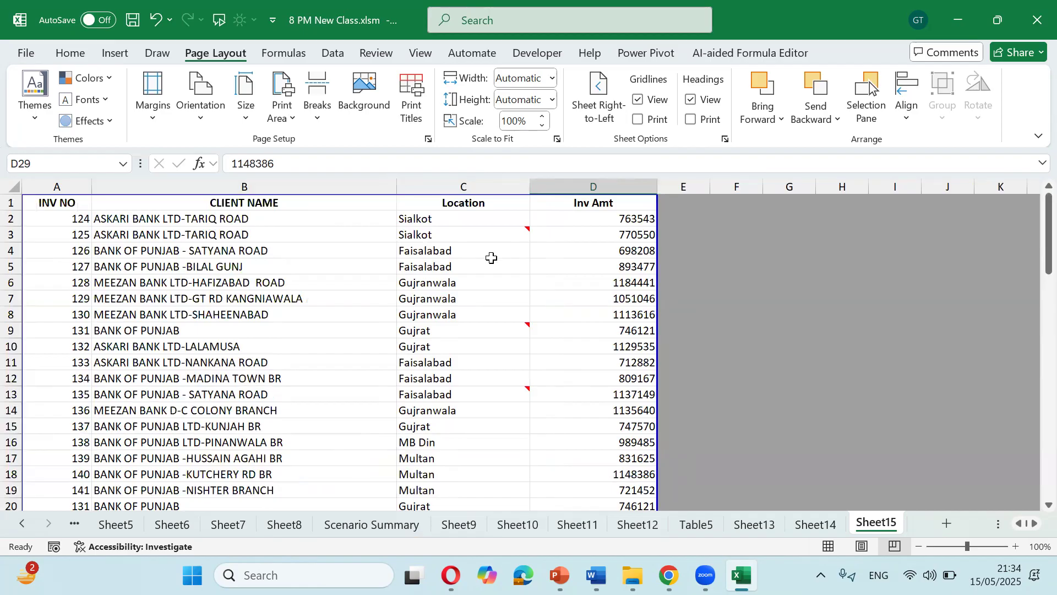
key("ctrl+p")
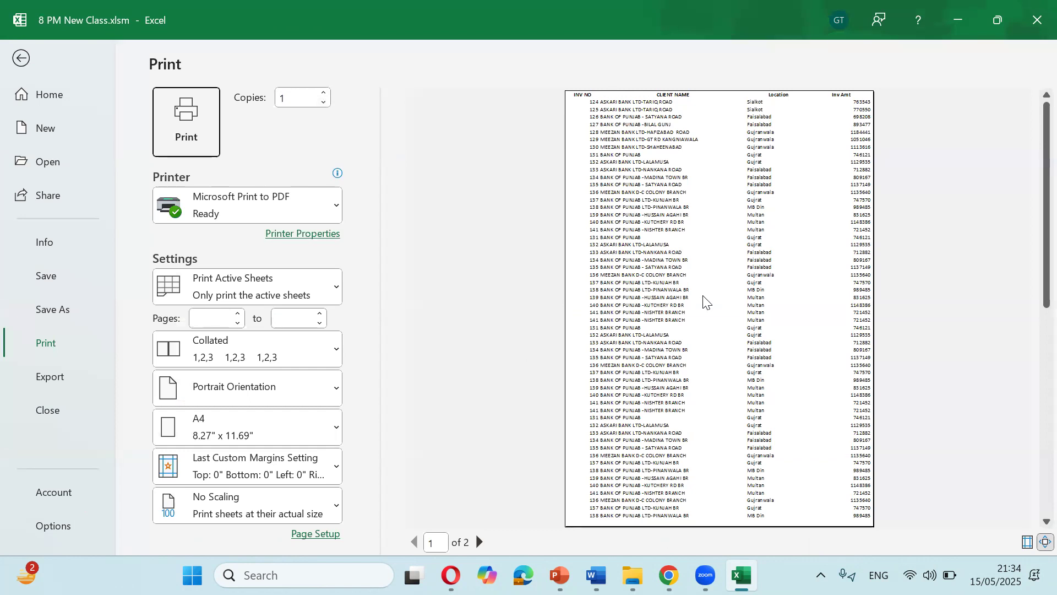
key("Escape")
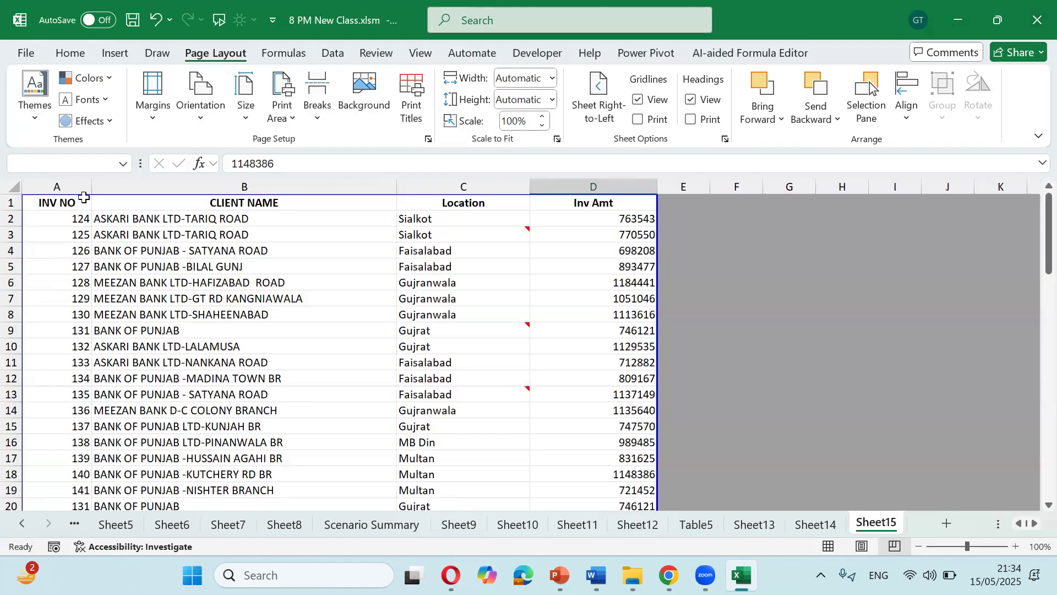
- Apply all borders to the whole invoice table A1:D70 and check the print preview
key("Down")
key("ctrl+Home")
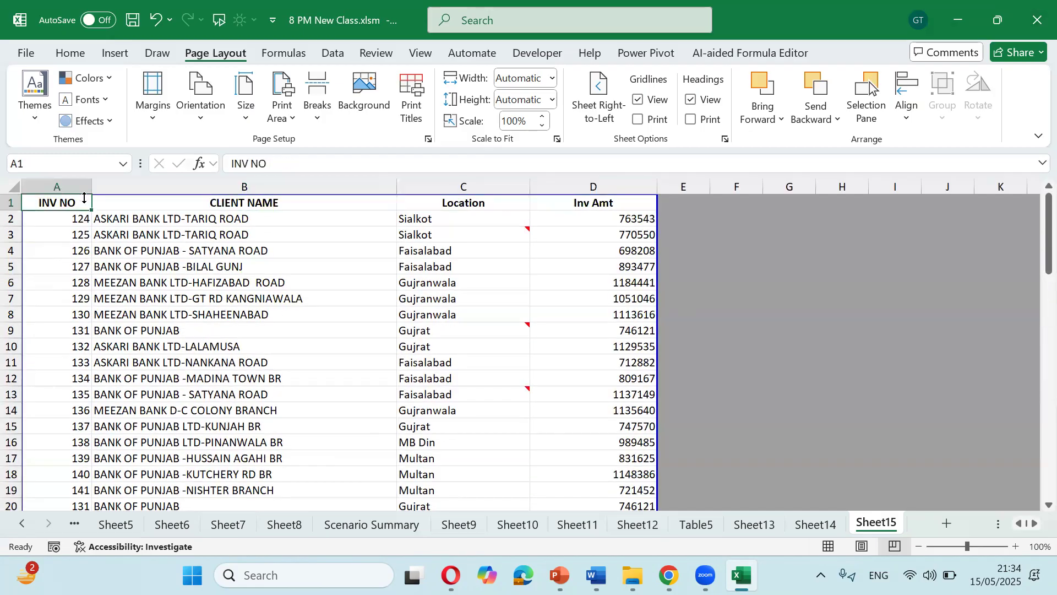
key("ctrl+shift+End")
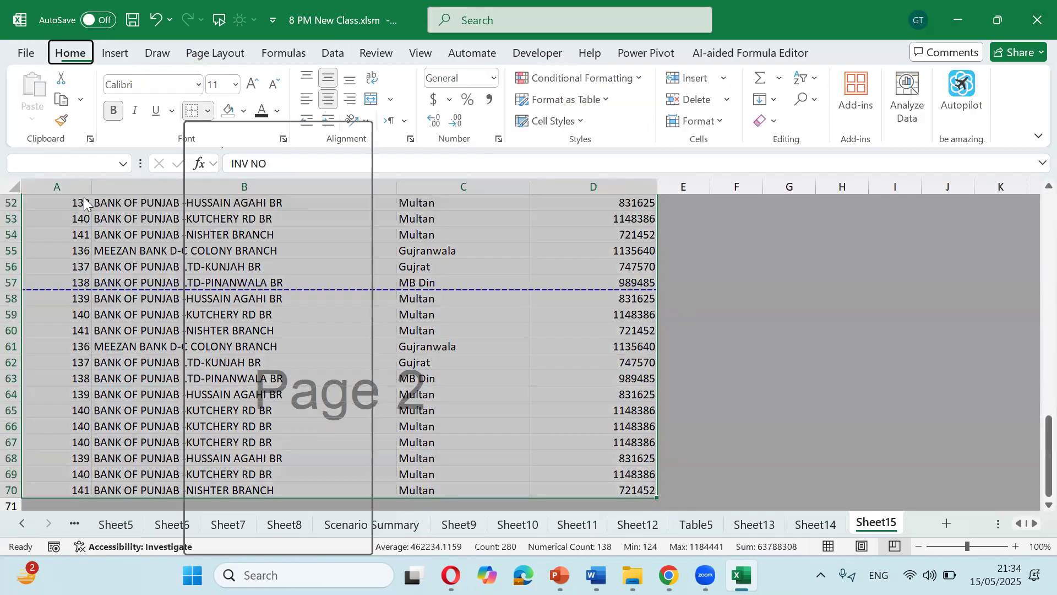
key("ctrl+BackSpace")
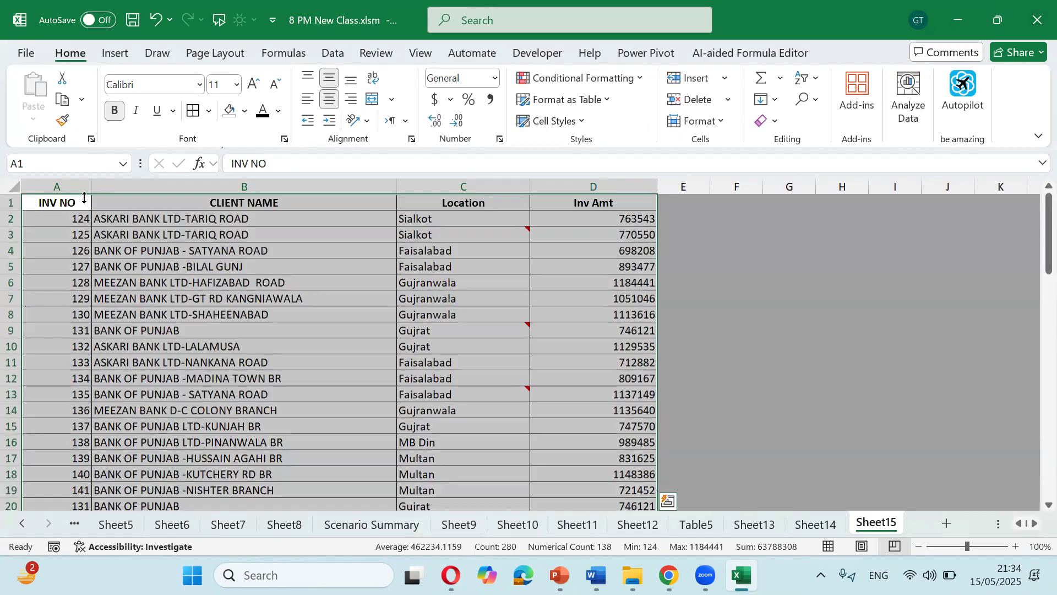
key("ctrl+p")
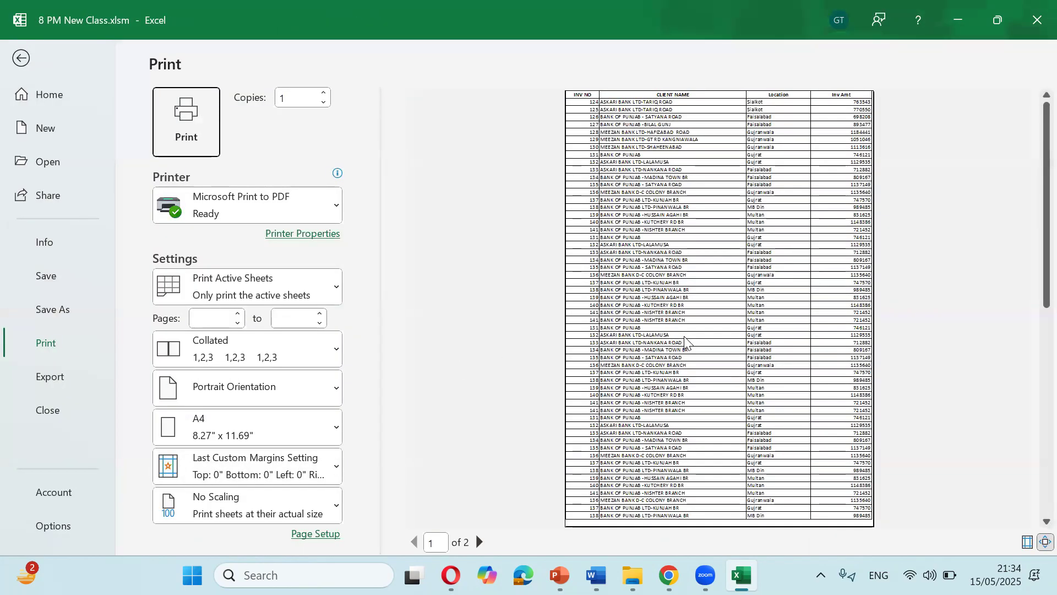
key("Escape")
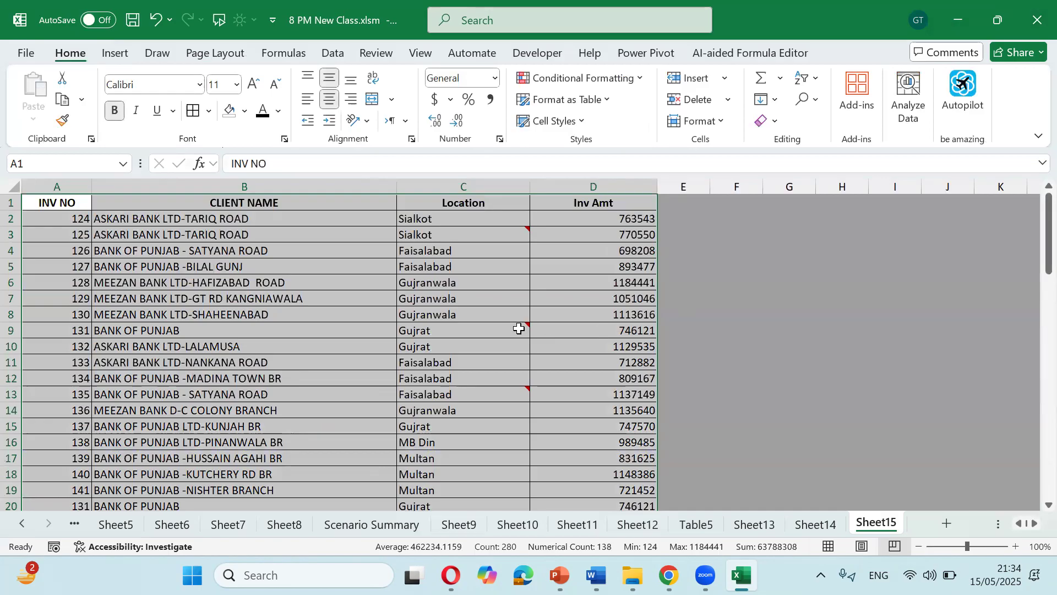
- Copy the data rows A2:D70 without the header and paste them directly below the table at A71
scroll(496, 327, "down", 6)
scroll(455, 328, "down", 9)
scroll(454, 328, "up", 11)
scroll(457, 328, "down", 10)
scroll(455, 328, "down", 3)
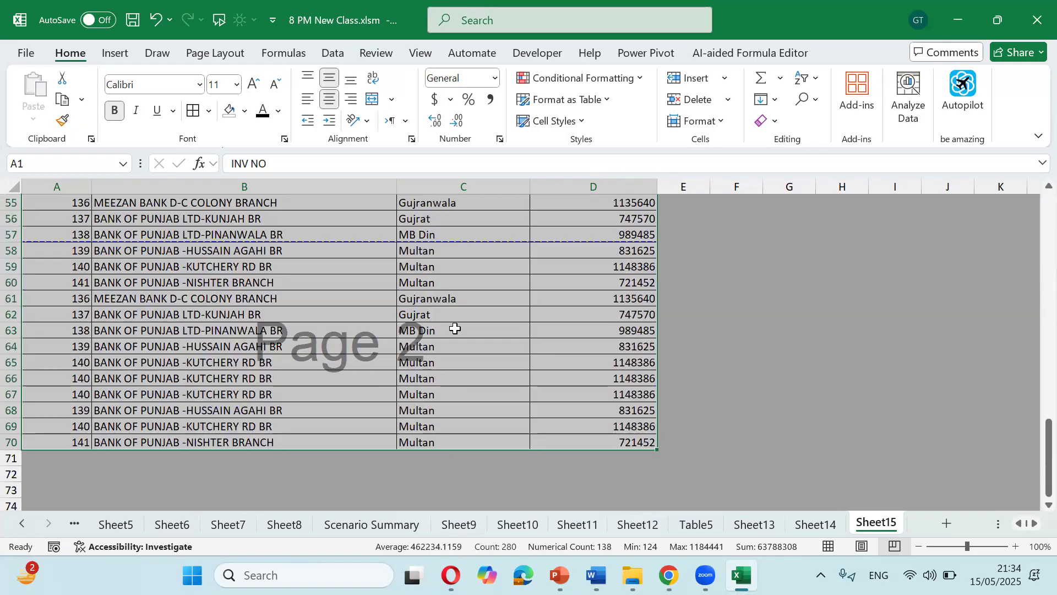
scroll(453, 329, "up", 17)
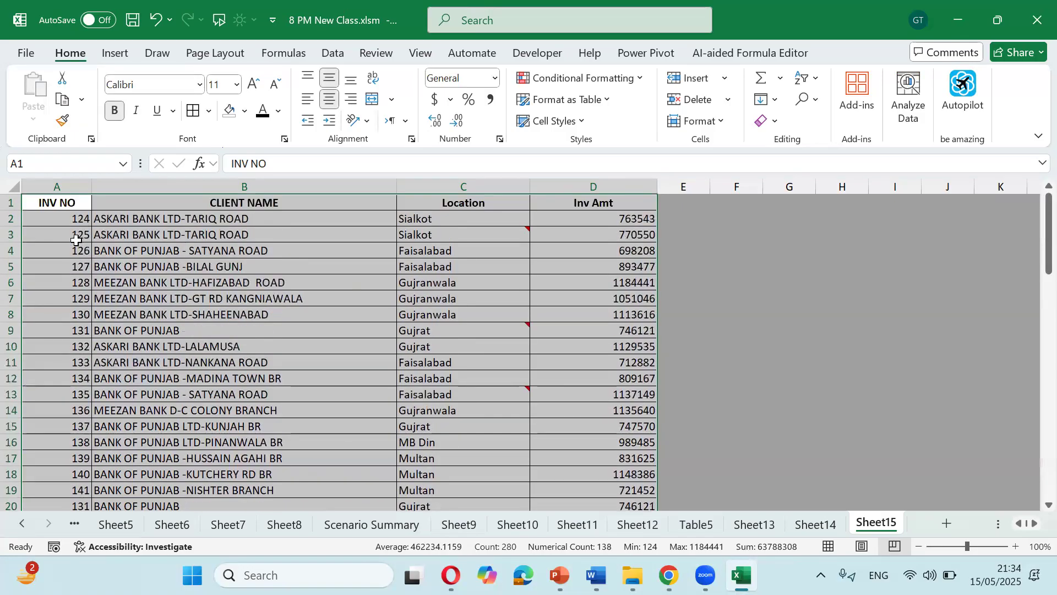
left_click(83, 222)
key("ctrl+shift+Right")
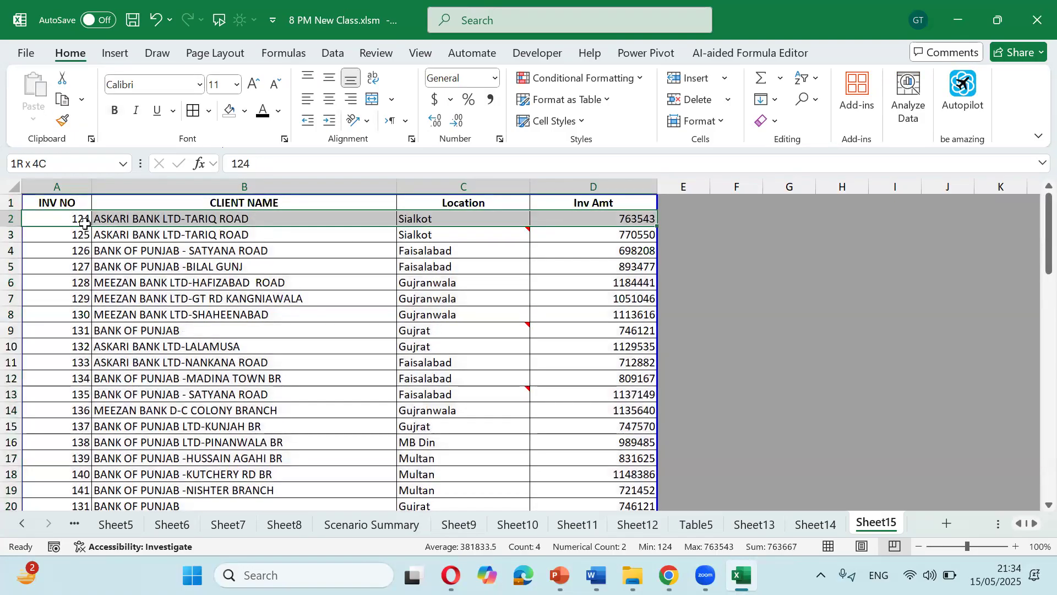
key("ctrl+shift+Down")
key("ctrl+c")
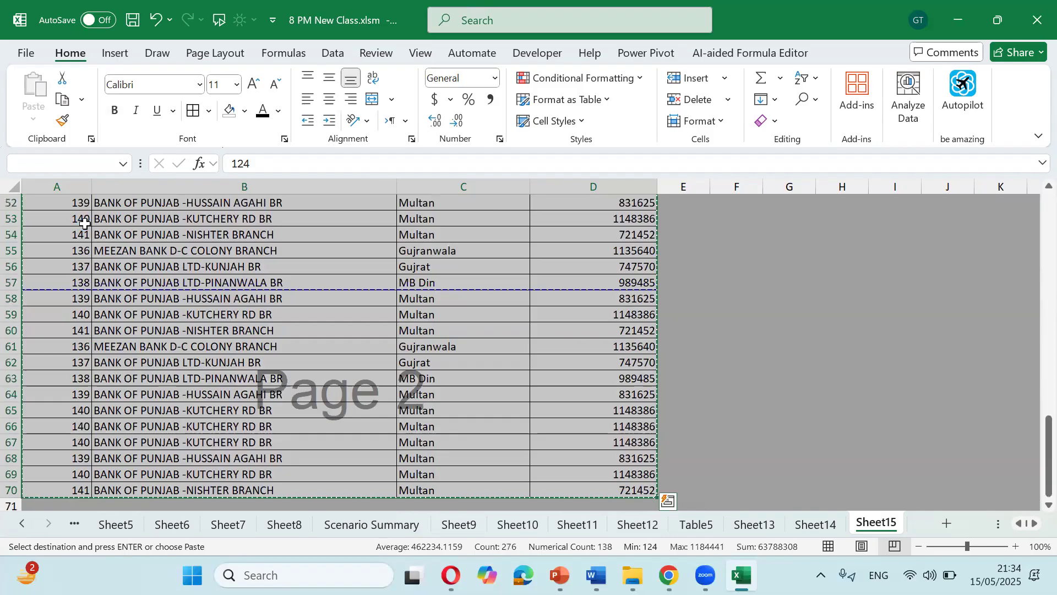
key("ctrl+Down")
key("Down")
key("ctrl+v")
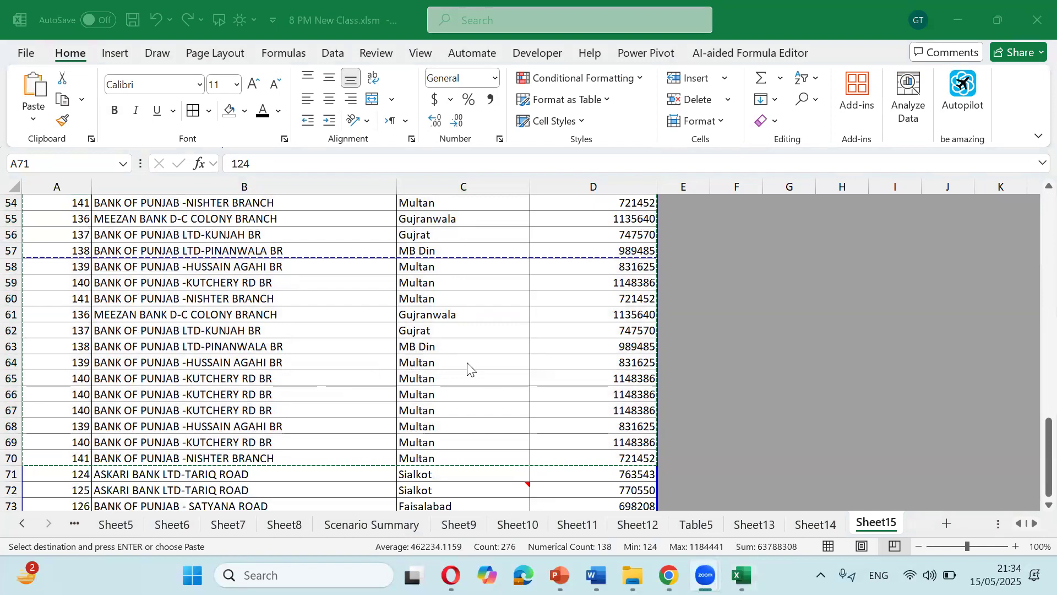
- Paste the copied invoice rows two more times below the data, at A140 and A209
scroll(347, 366, "down", 20)
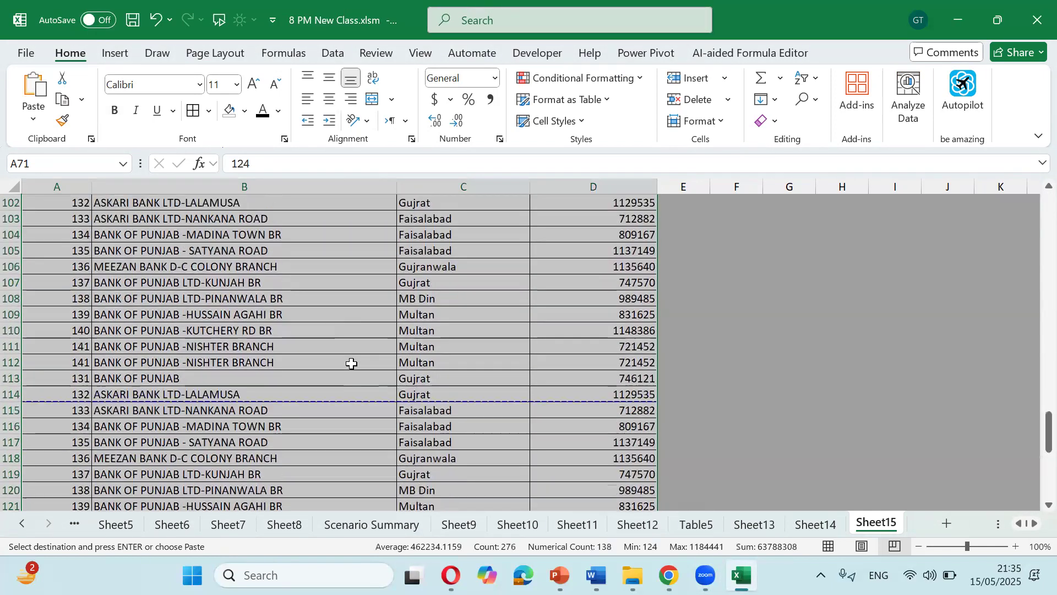
scroll(352, 363, "down", 4)
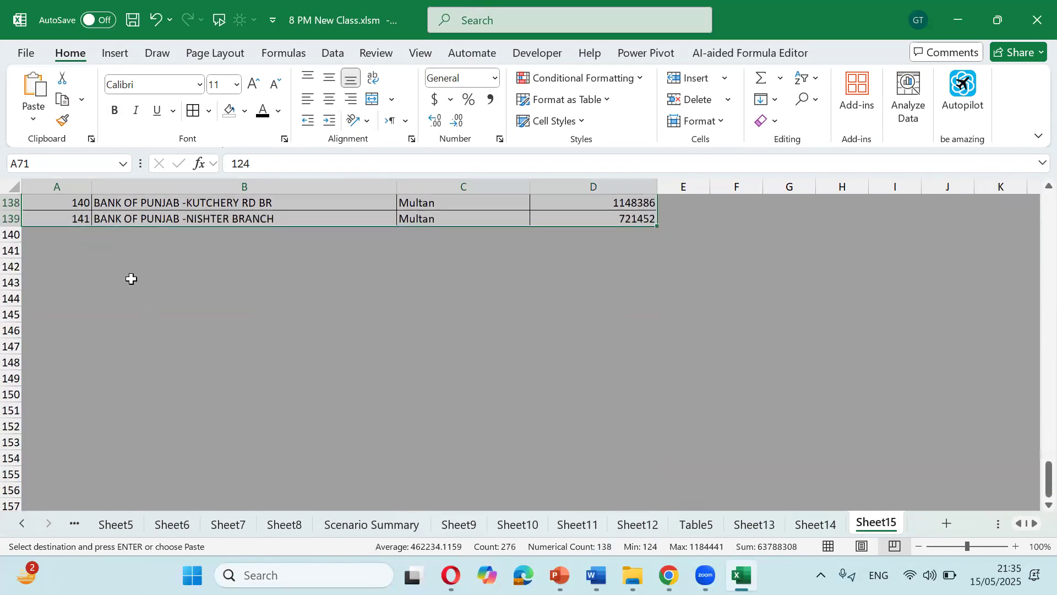
left_click(79, 234)
key("ctrl+v")
scroll(291, 349, "down", 20)
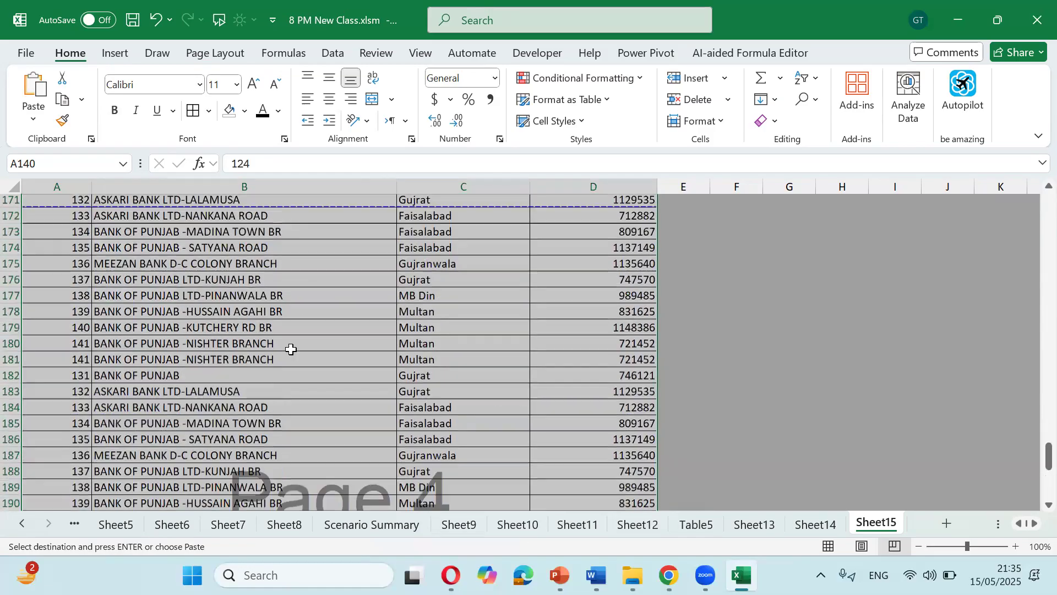
scroll(291, 348, "up", 4)
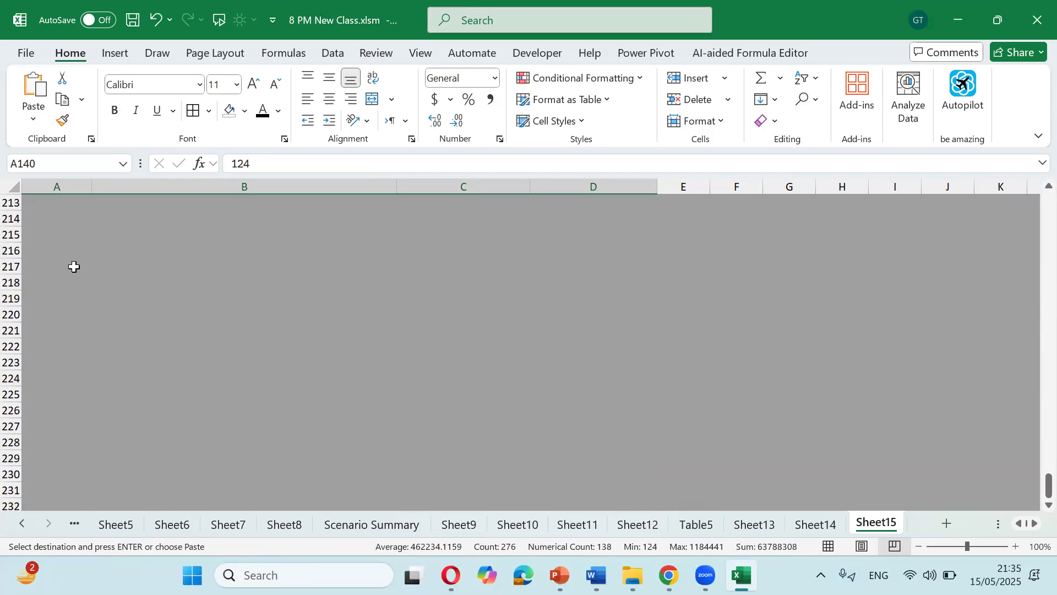
scroll(73, 270, "up", 3)
left_click(77, 282)
key("ctrl+v")
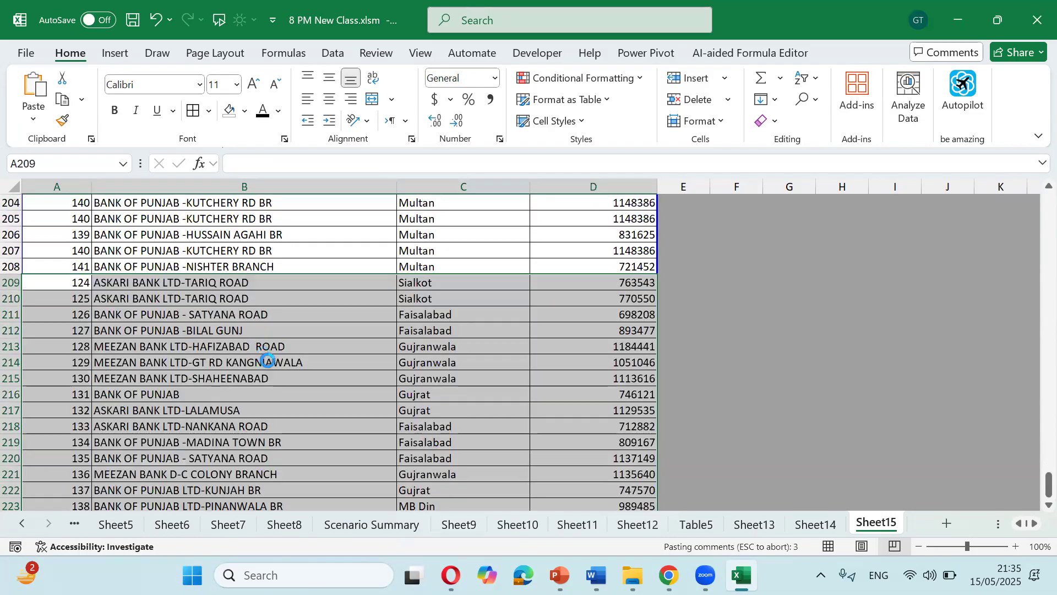
- Return to the start of the extended table and examine its first page zoomed in the print preview
scroll(295, 364, "down", 7)
scroll(308, 353, "up", 4)
key("Right")
scroll(354, 355, "up", 11)
scroll(355, 355, "up", 20)
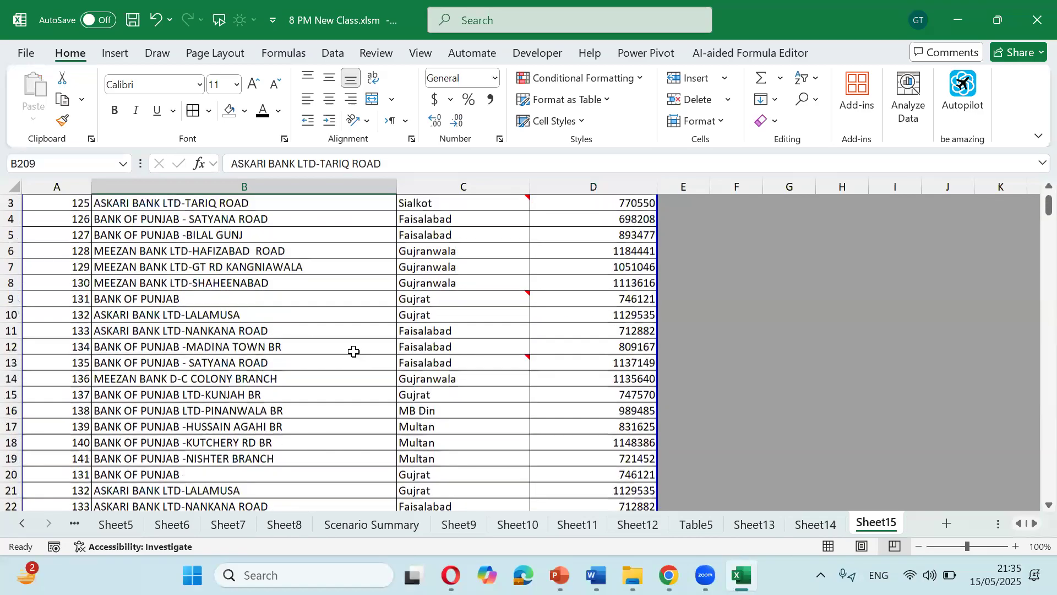
key("ctrl+p")
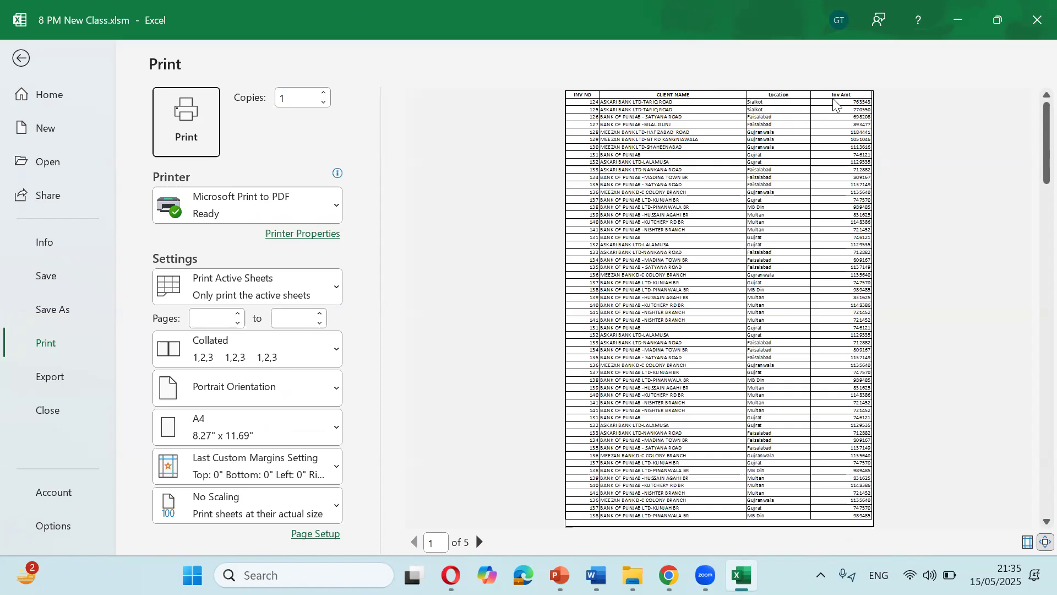
left_click(1045, 542)
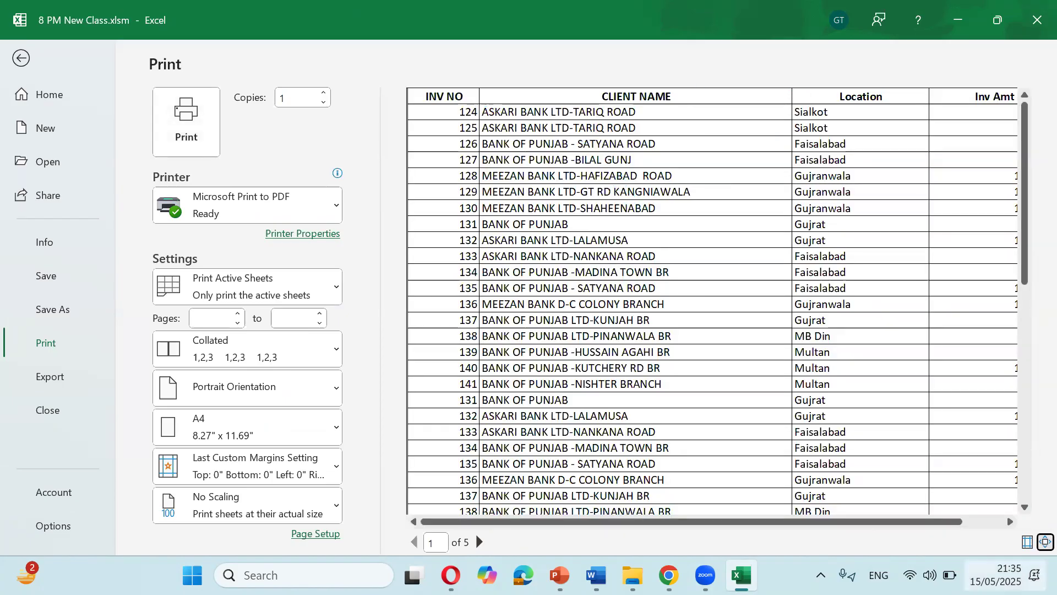
- Show whole pages in the print preview and check every page of the extended table for column headings
left_click(1044, 542)
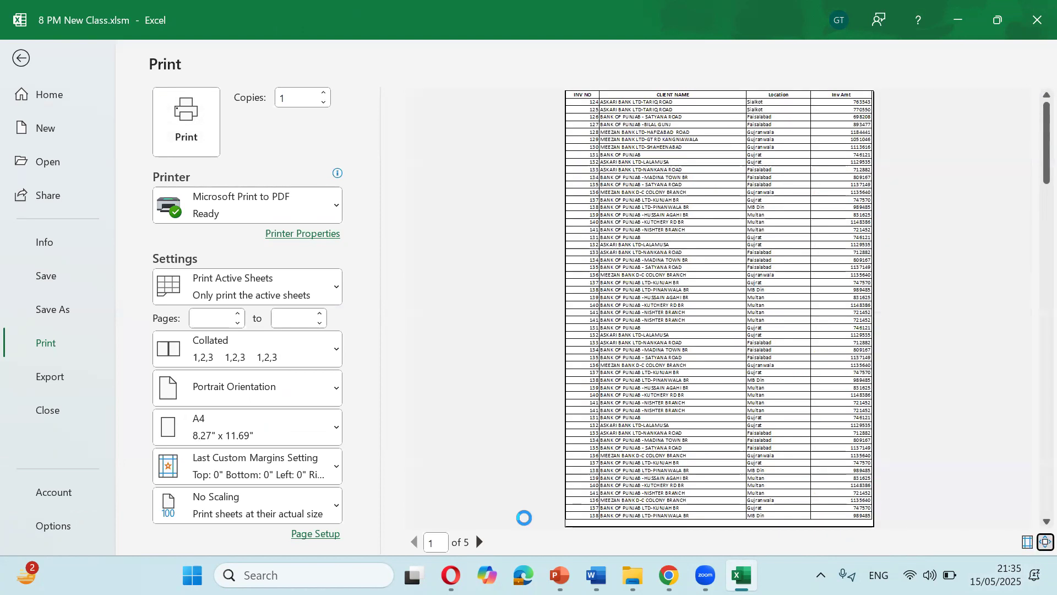
left_click(479, 543)
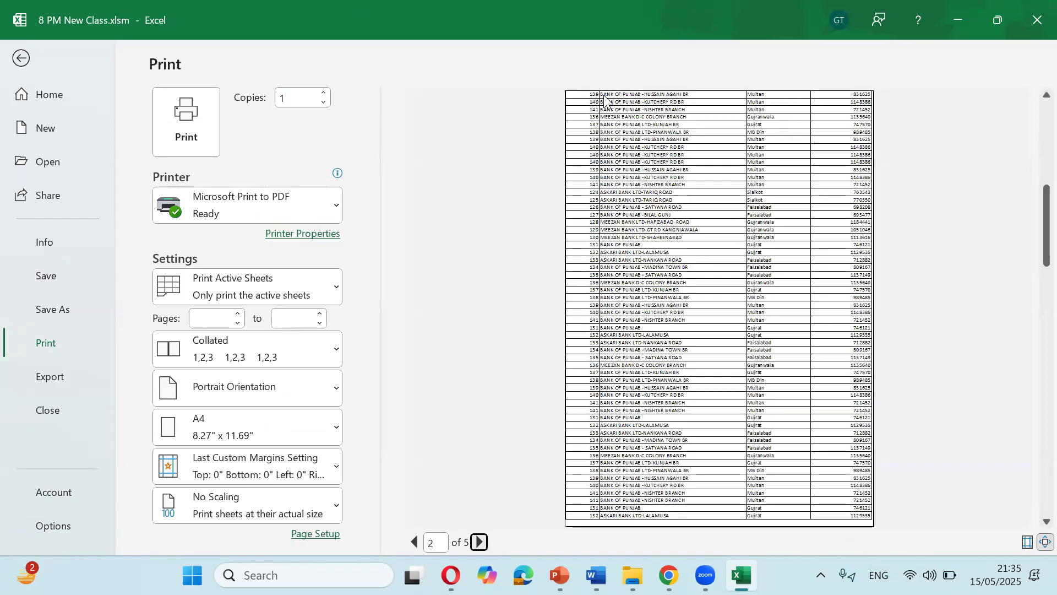
left_click(479, 543)
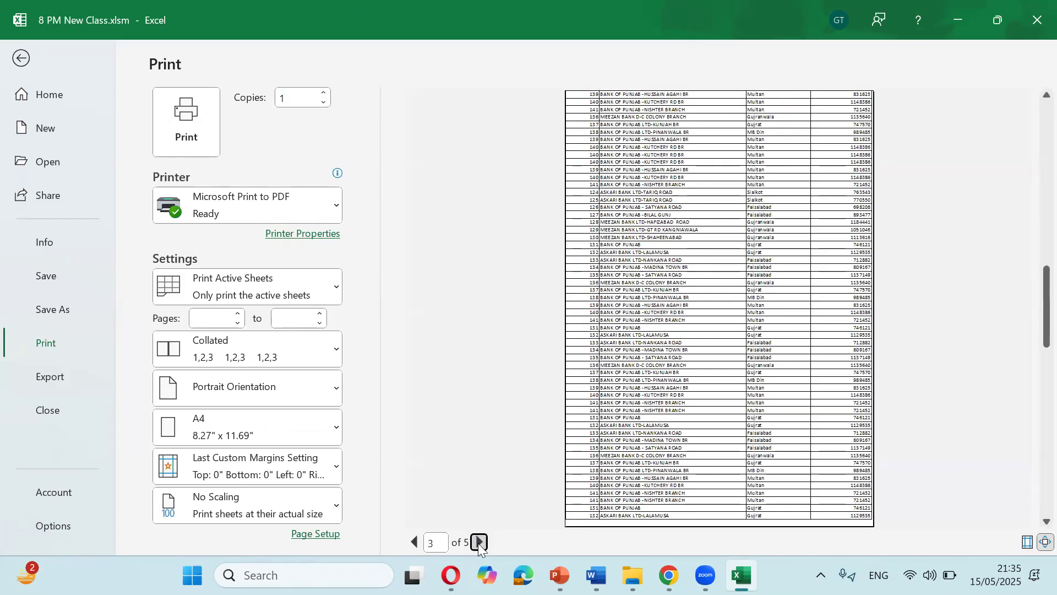
left_click(479, 542)
left_click(478, 542)
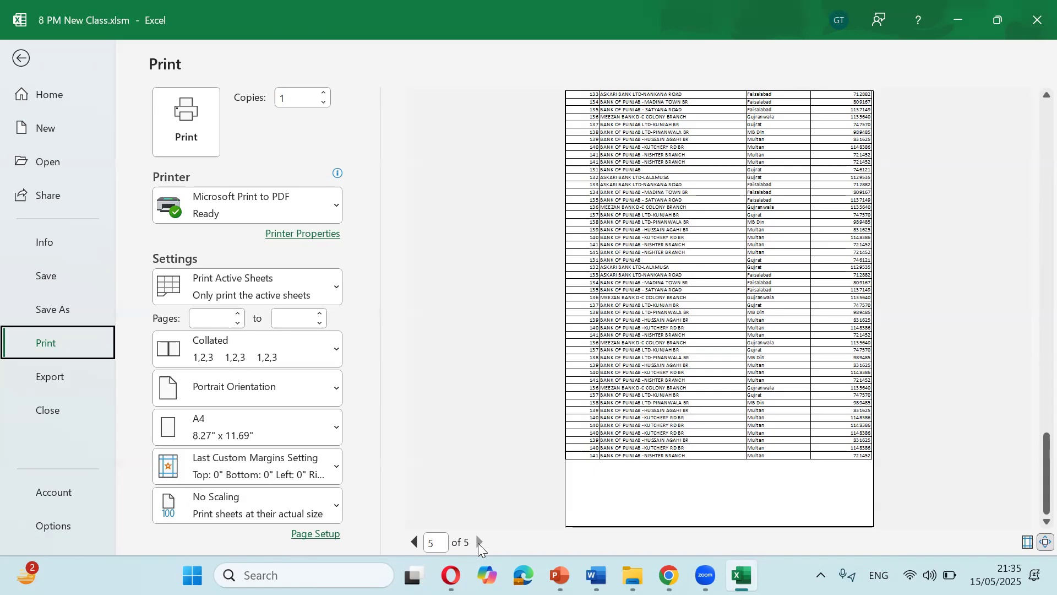
key("Escape")
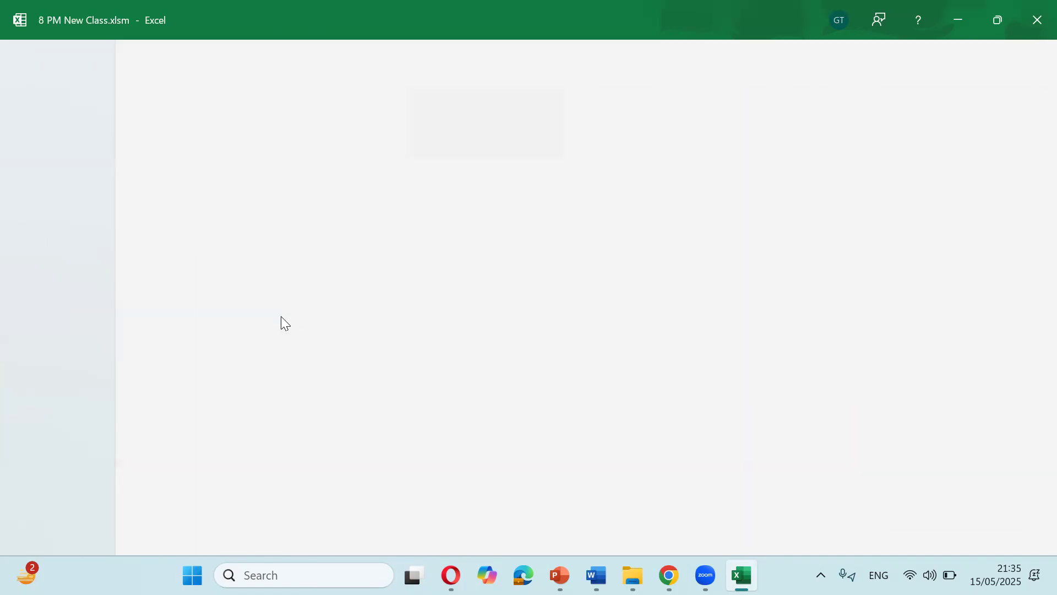
- Give the header row A1:D1 a thick border and enlarge its font to size 18
left_click_drag(71, 201, 595, 203)
key("alt+h")
key("b")
key("h")
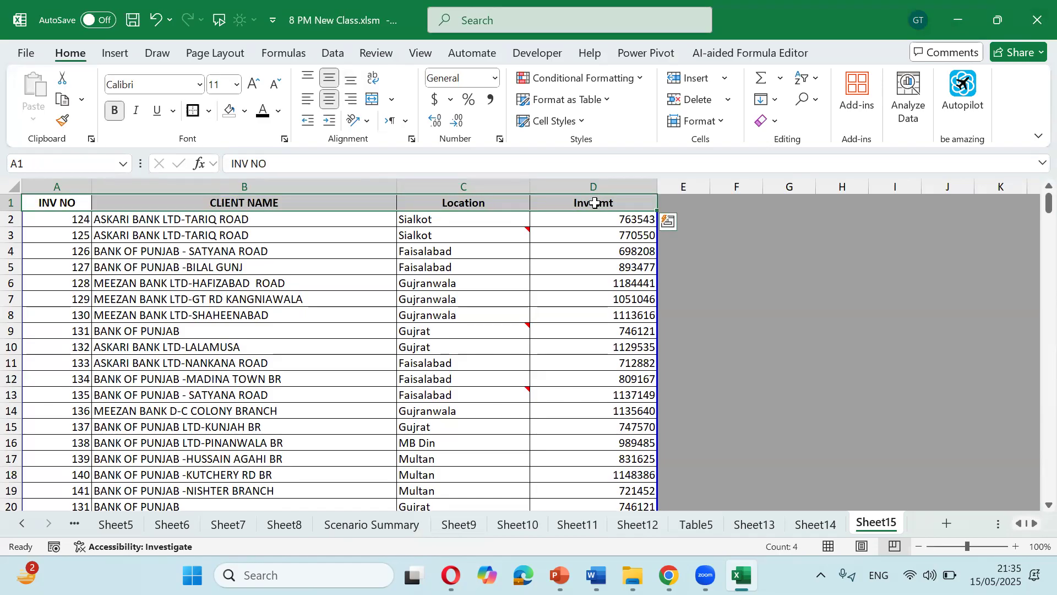
left_click(258, 86)
left_click(255, 84)
left_click(254, 84)
left_click(254, 84)
left_click(255, 84)
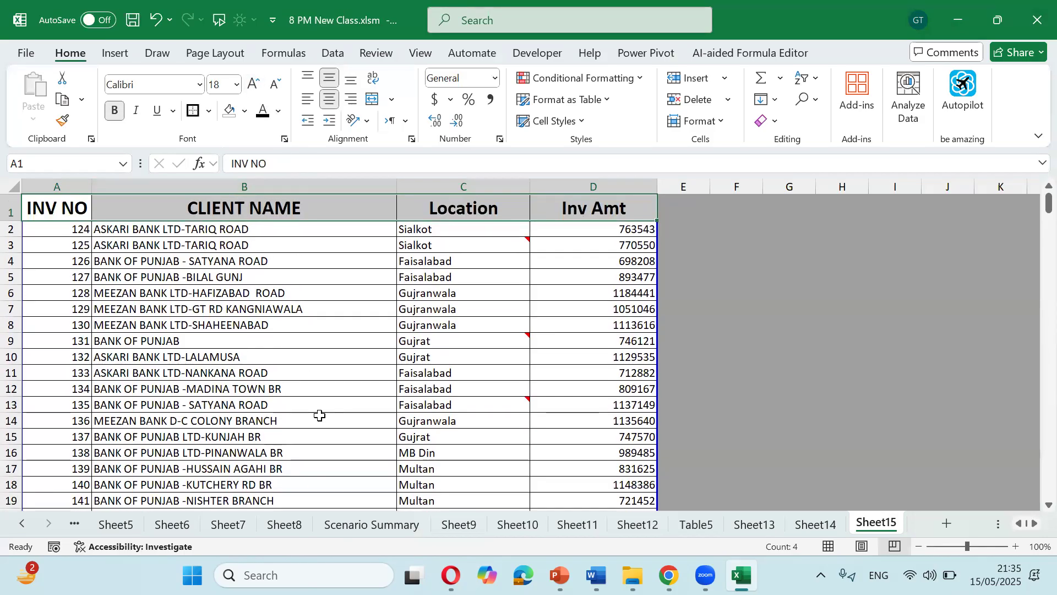
- Set the top page margin to 1 inch in the print page setup
key("ctrl+p")
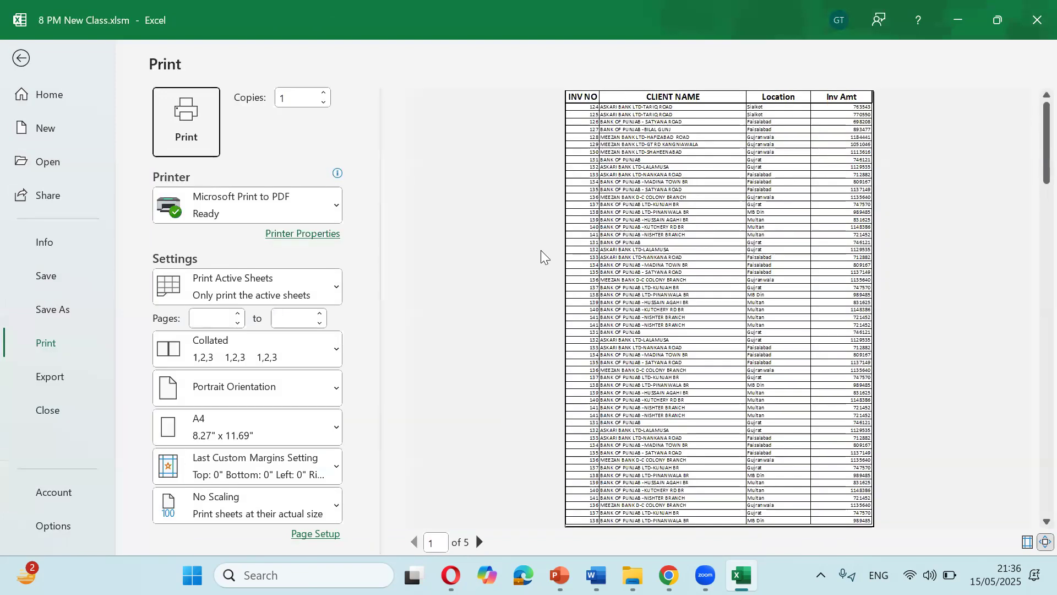
left_click(310, 535)
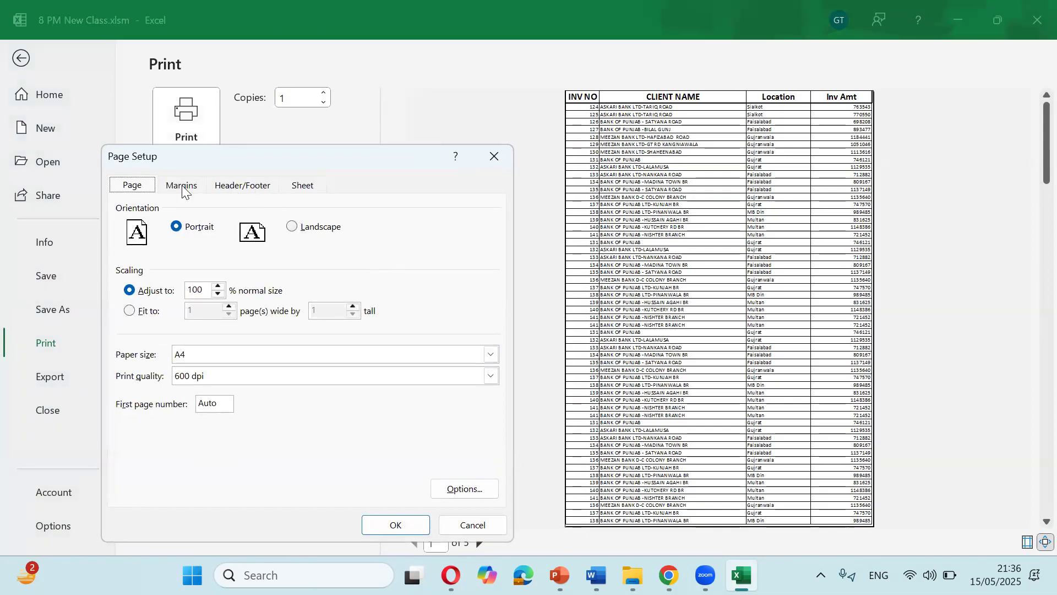
left_click(185, 190)
left_click(321, 221)
left_click(320, 221)
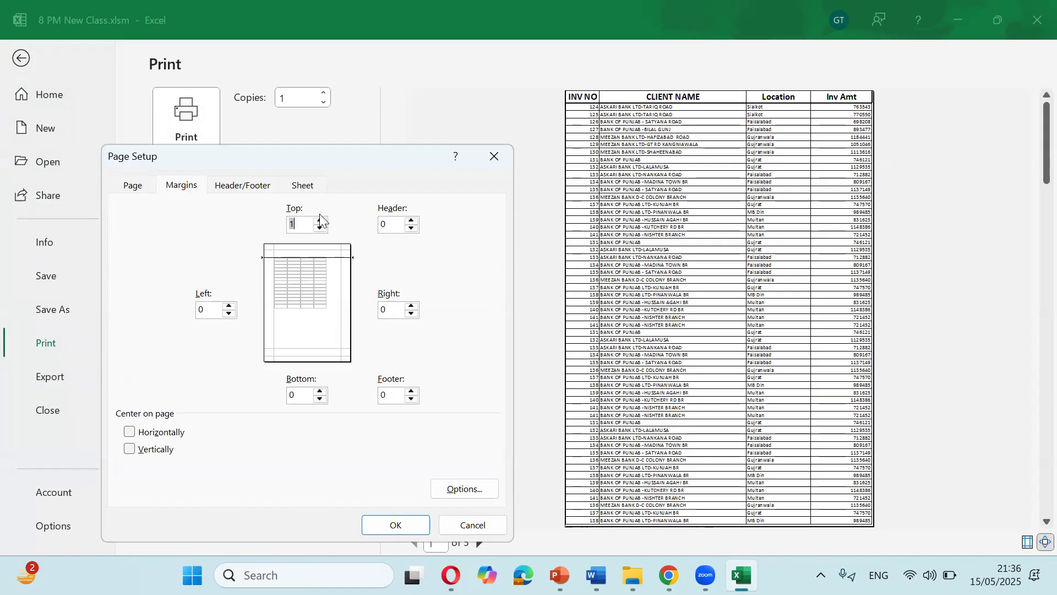
left_click(406, 526)
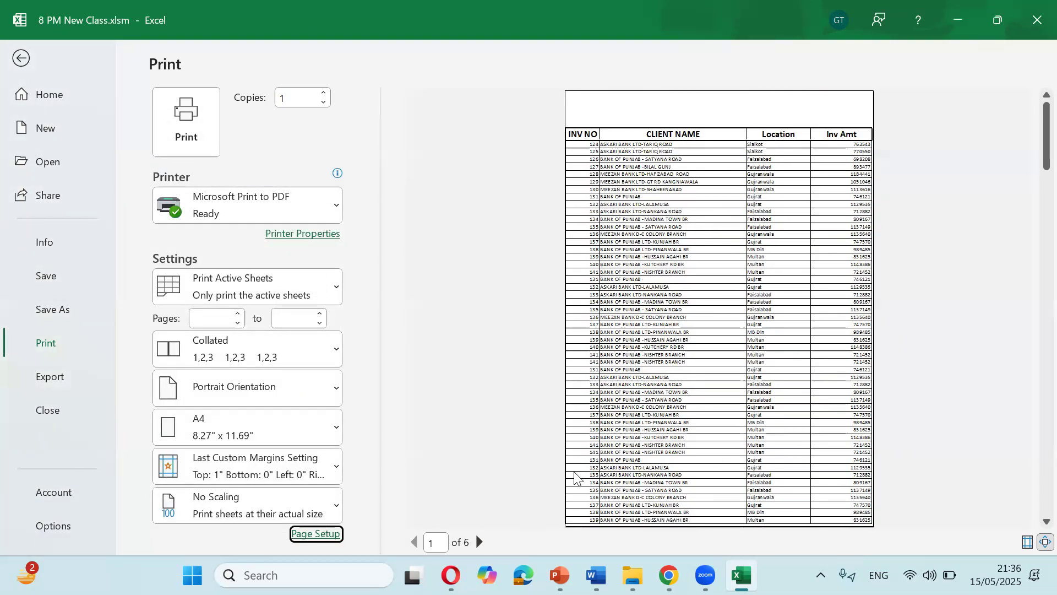
- Look through the previewed pages up to the last one to check the top margin and headings
left_click(479, 542)
left_click(477, 544)
left_click(476, 544)
left_click(477, 544)
left_click(478, 544)
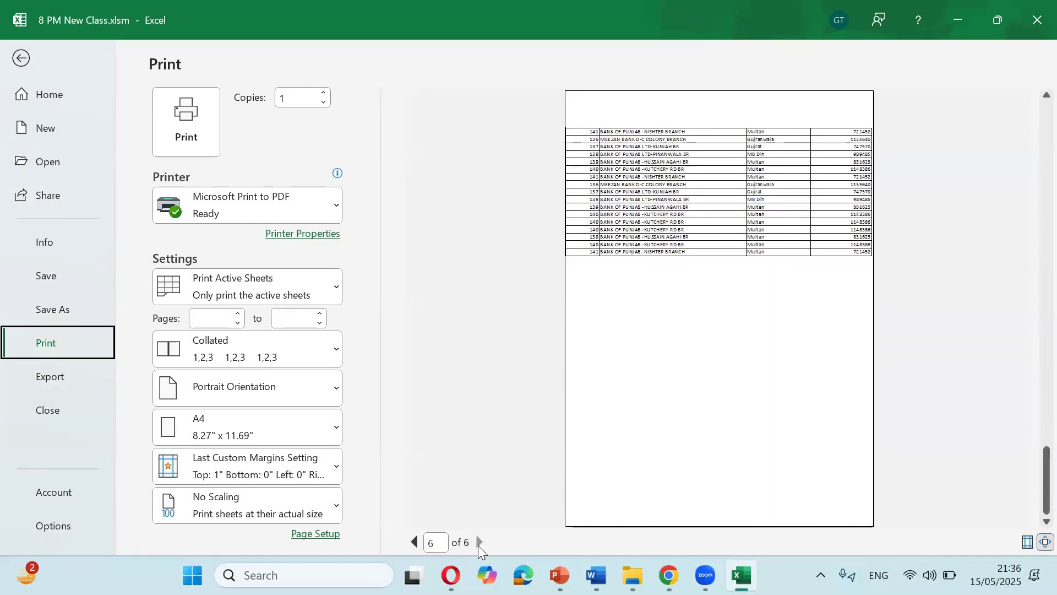
key("Escape")
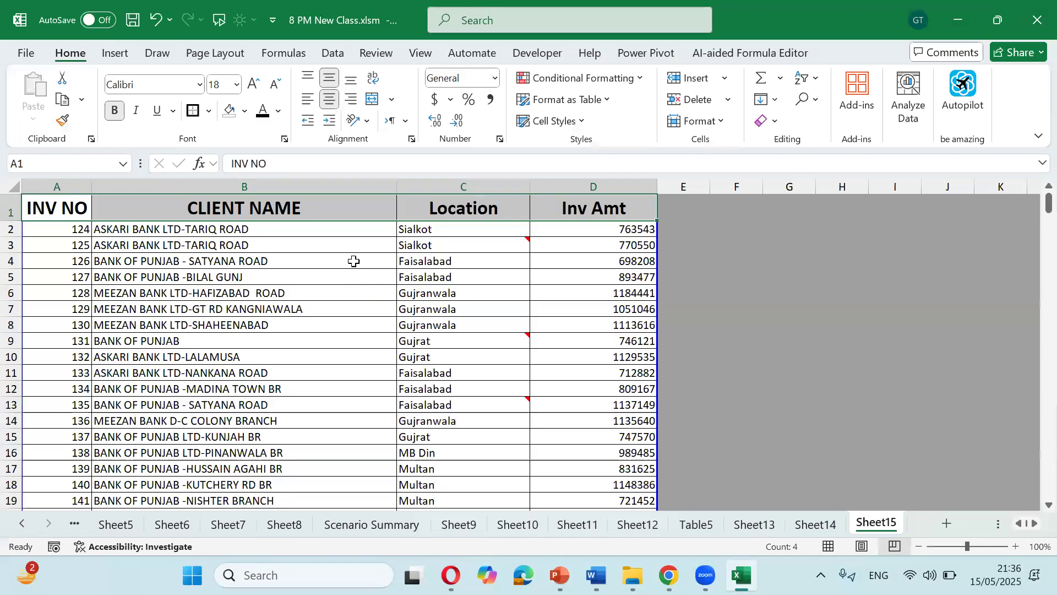
- Set row 1 ($1:$1) as the print title row to repeat at the top of every page
left_click(231, 53)
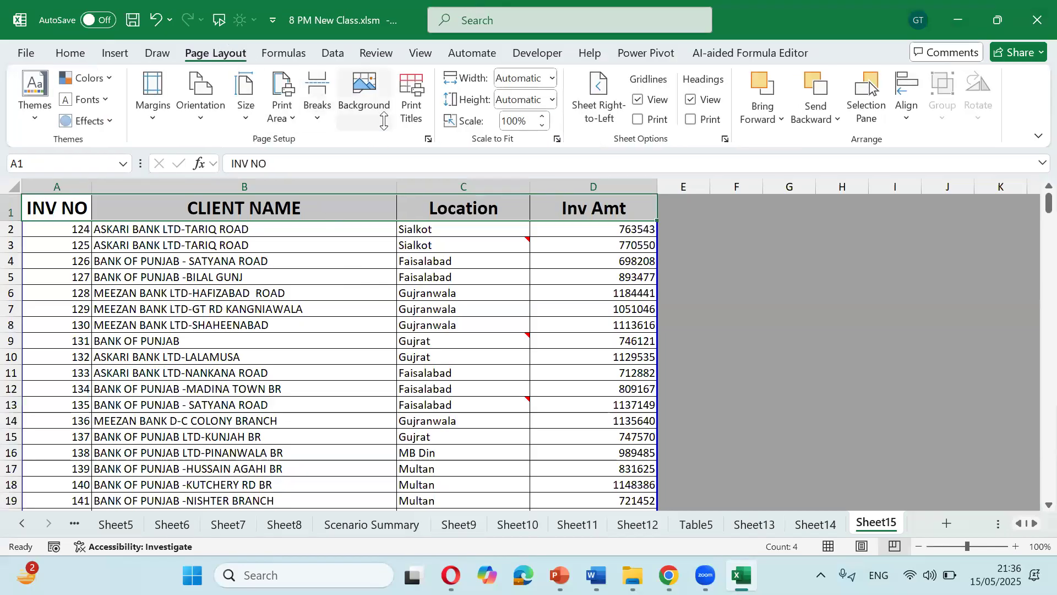
left_click(408, 110)
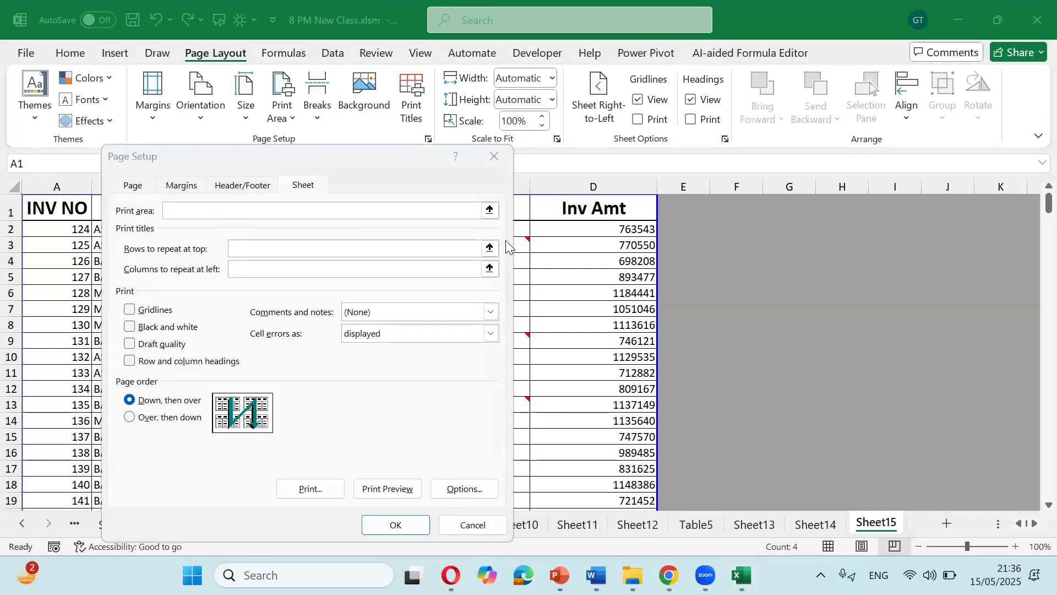
left_click(489, 248)
left_click(10, 208)
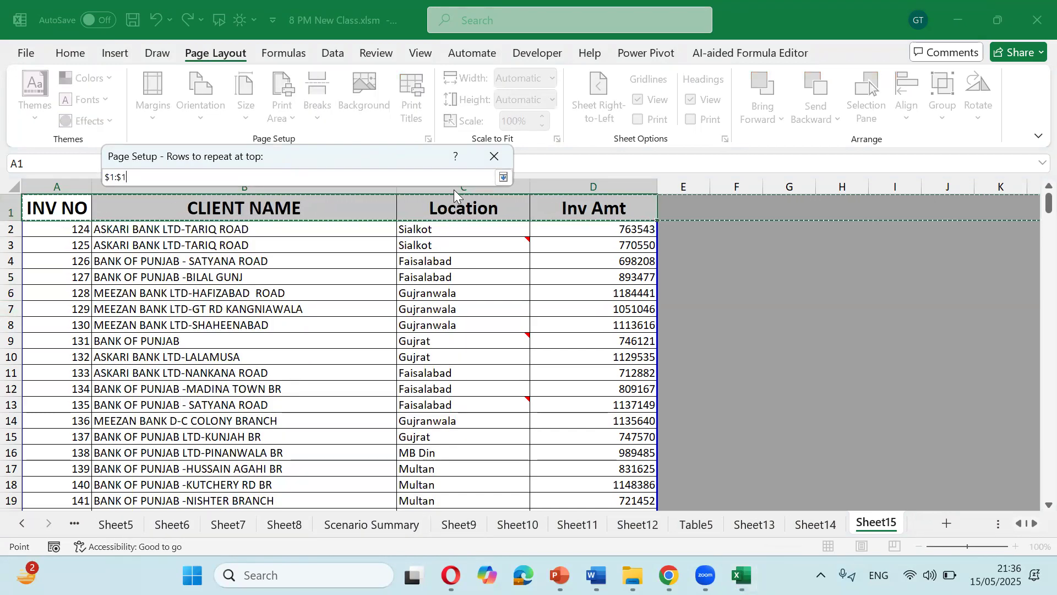
key("Return")
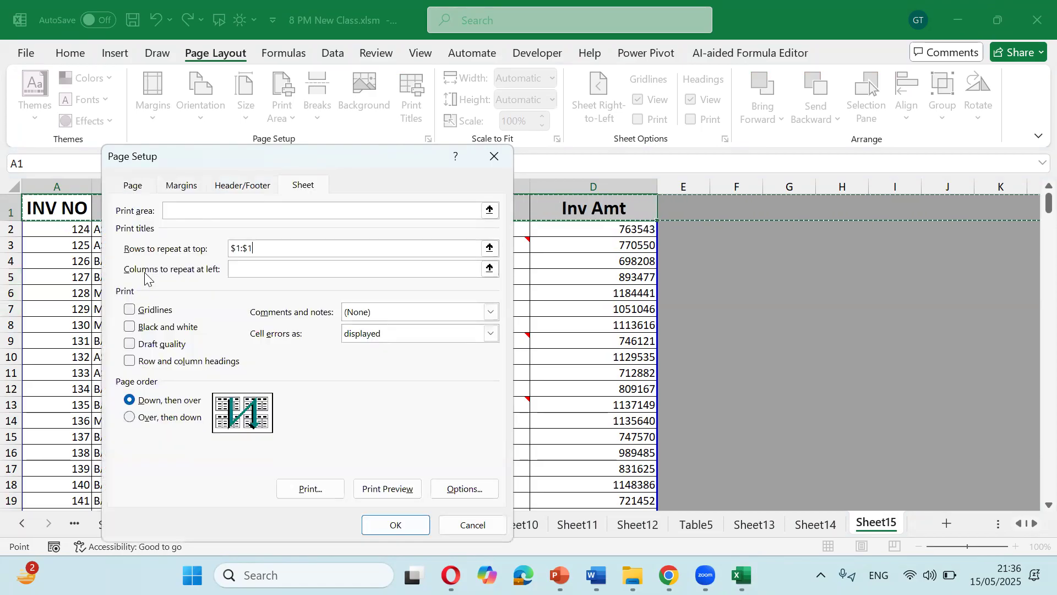
key("Return")
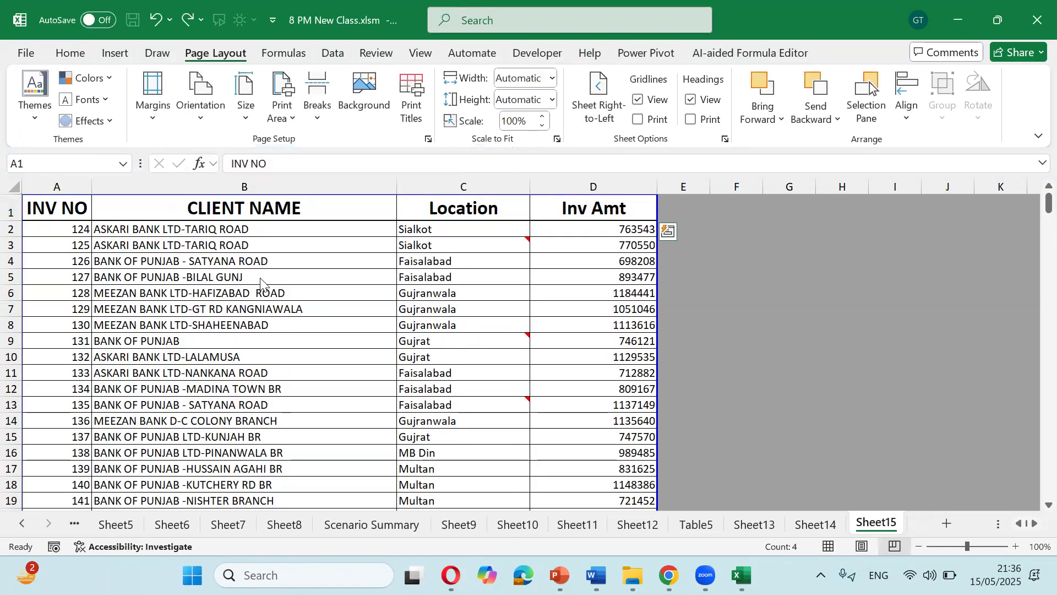
- Check every page in the print preview for the repeated header row, and return to the sheet
left_click(363, 266)
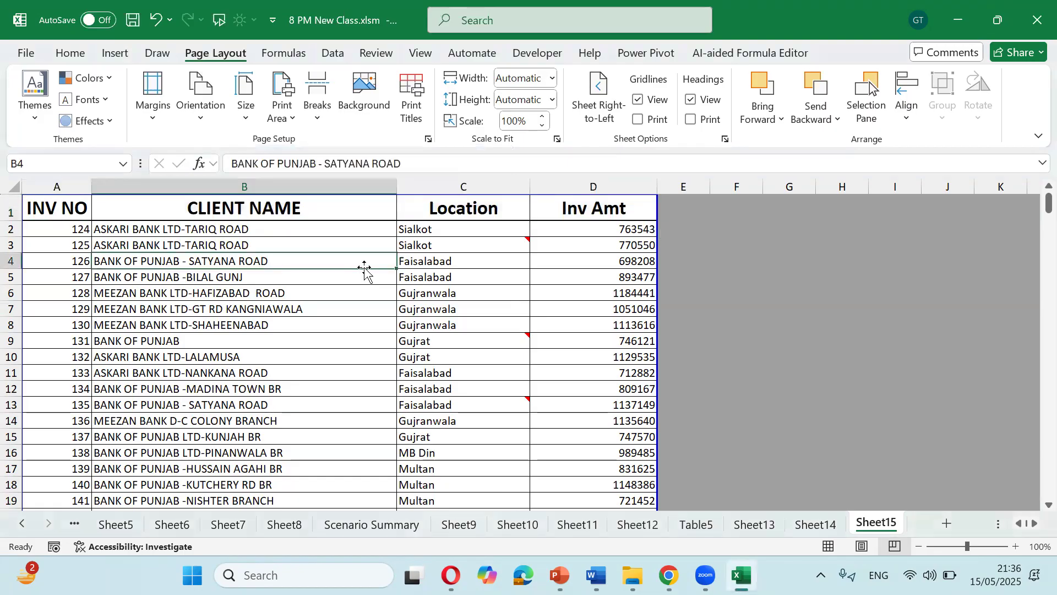
key("ctrl+p")
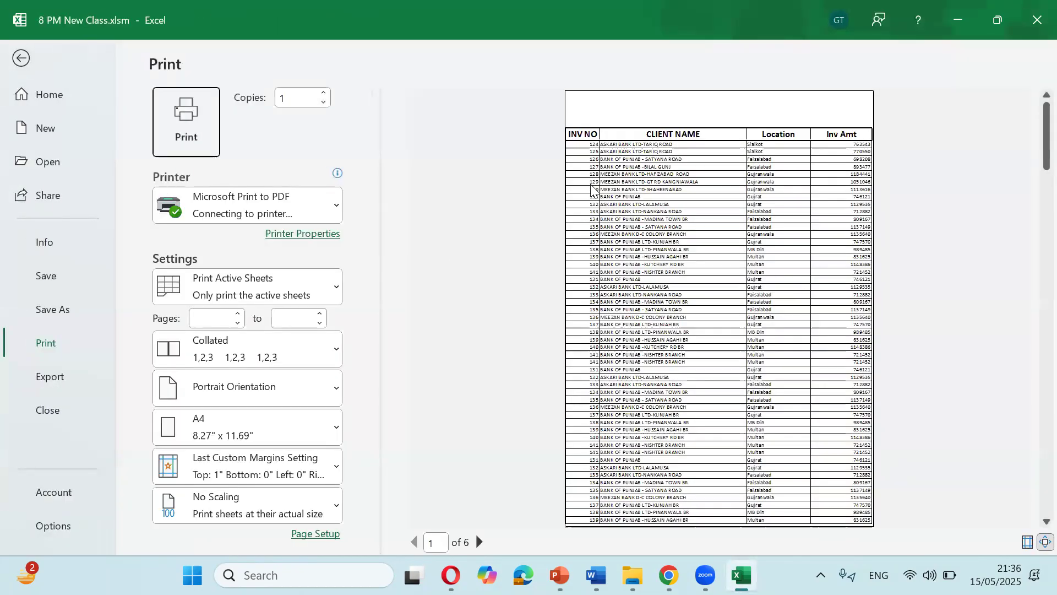
left_click(476, 546)
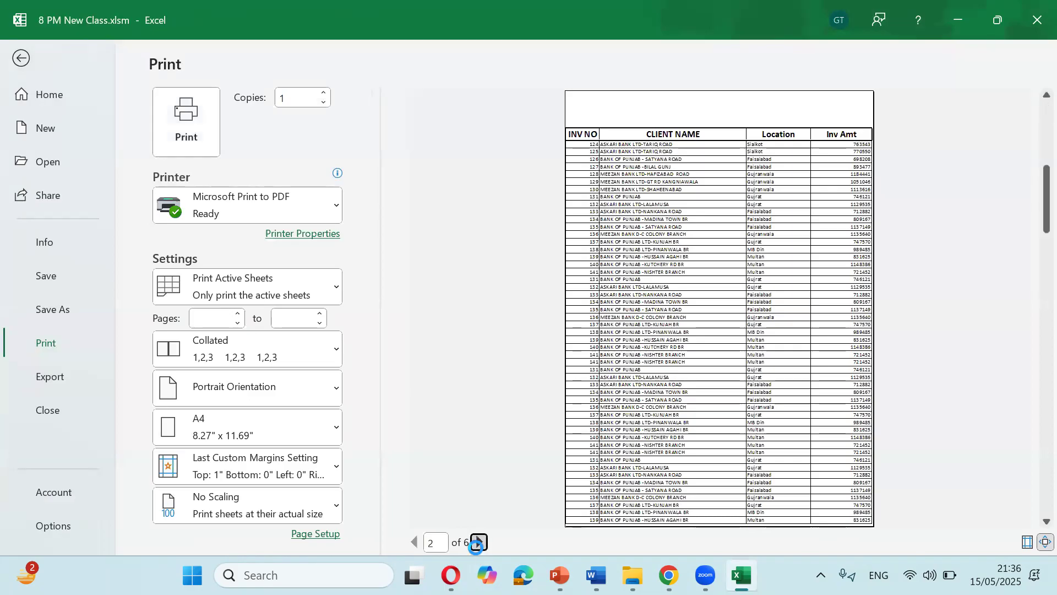
left_click(477, 543)
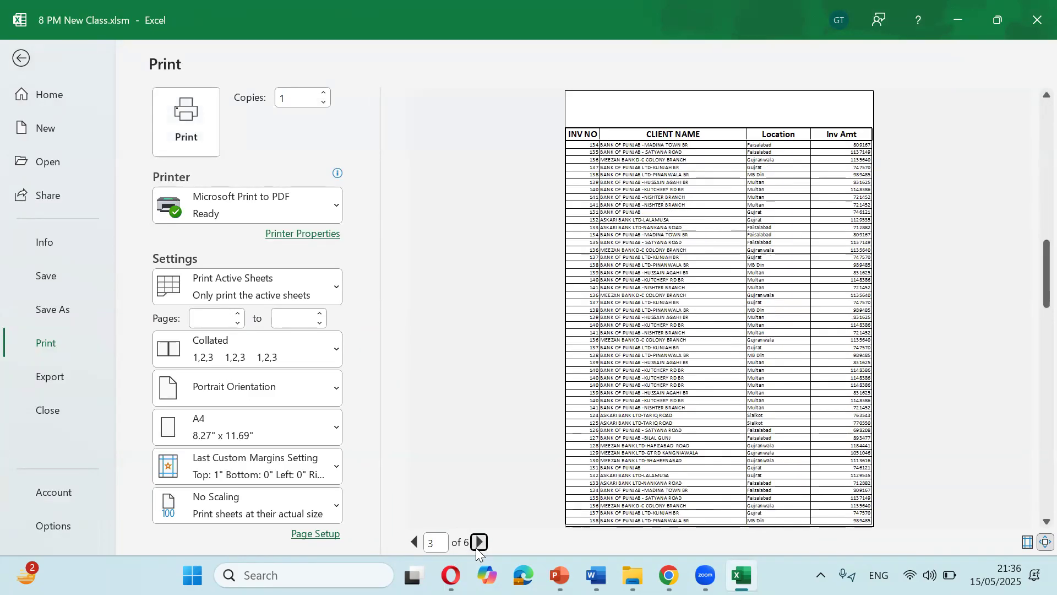
left_click(477, 544)
left_click(477, 544)
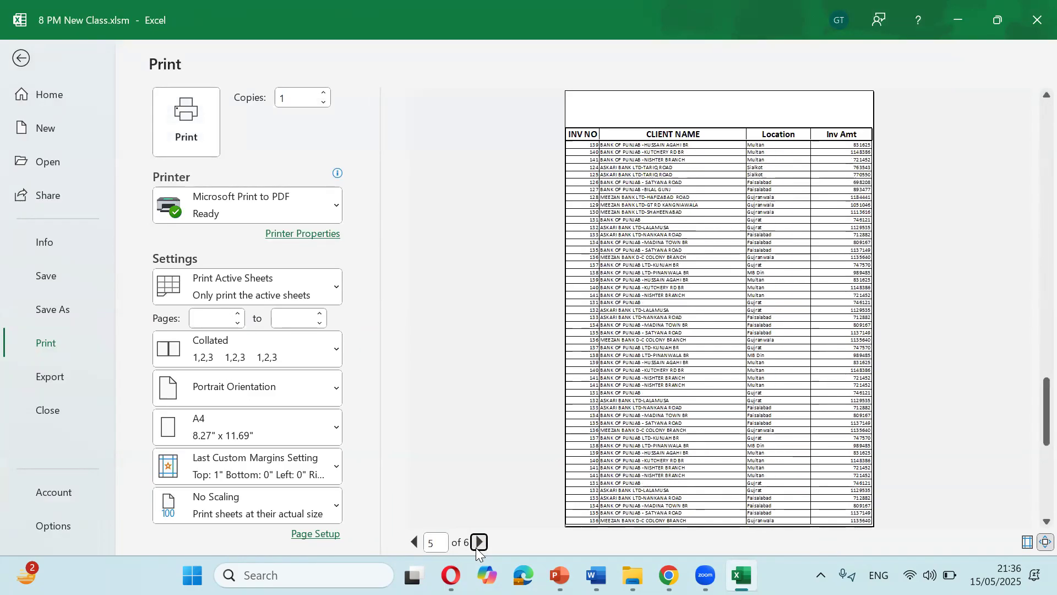
left_click(478, 545)
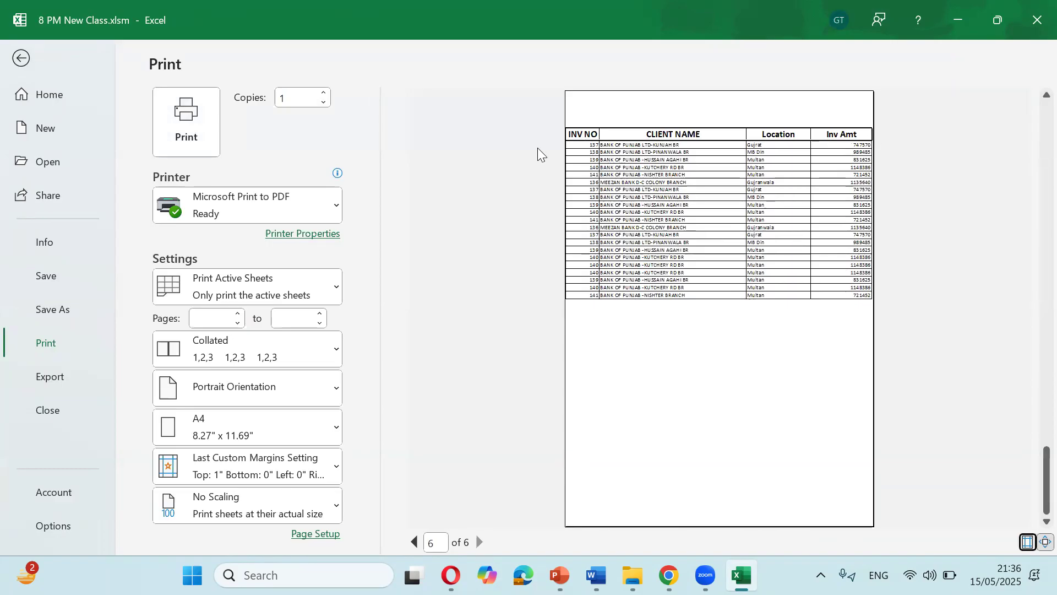
left_click(21, 58)
- Look through the worksheet rows to compare the sheet's own headings with the printed pages
scroll(216, 306, "down", 20)
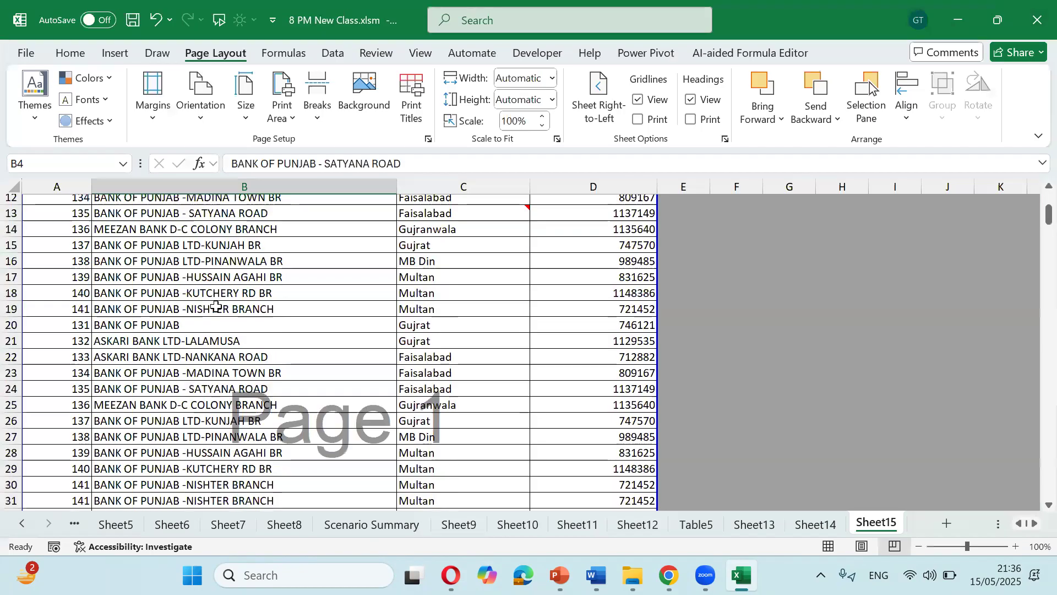
scroll(217, 302, "down", 20)
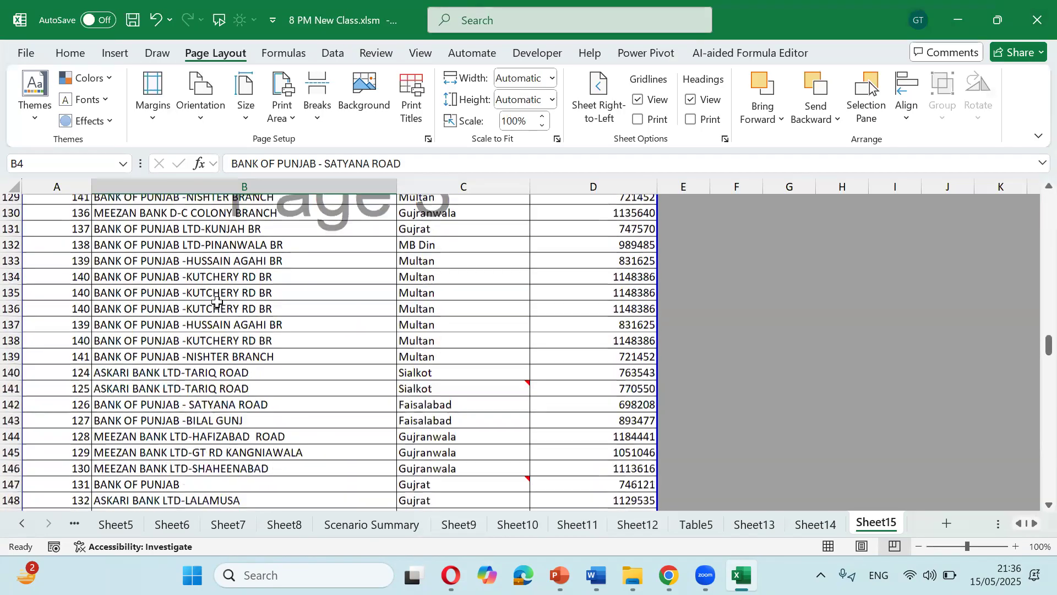
scroll(221, 298, "down", 19)
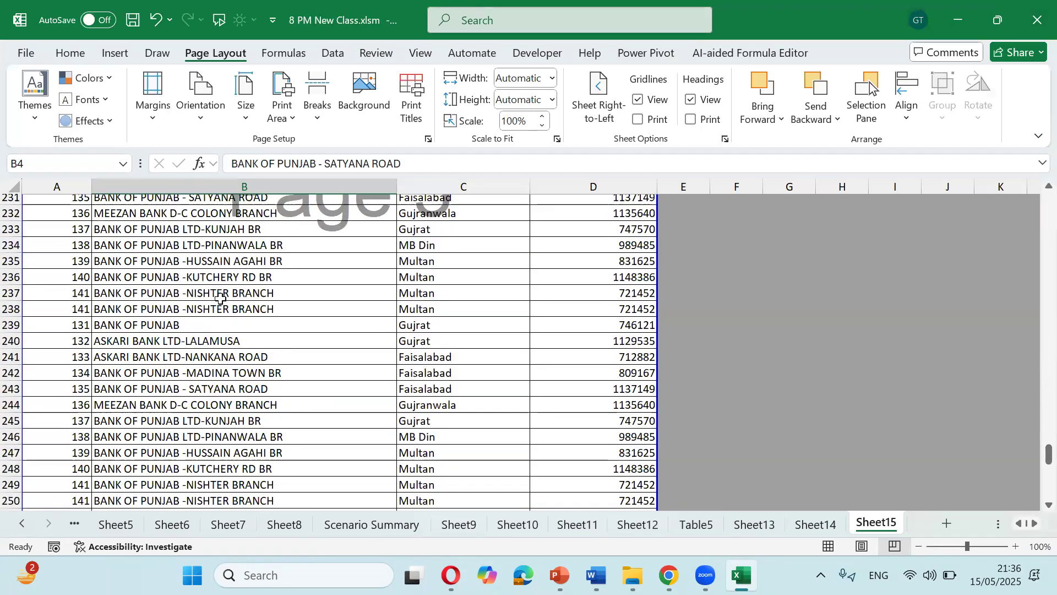
scroll(220, 298, "up", 6)
scroll(220, 298, "up", 20)
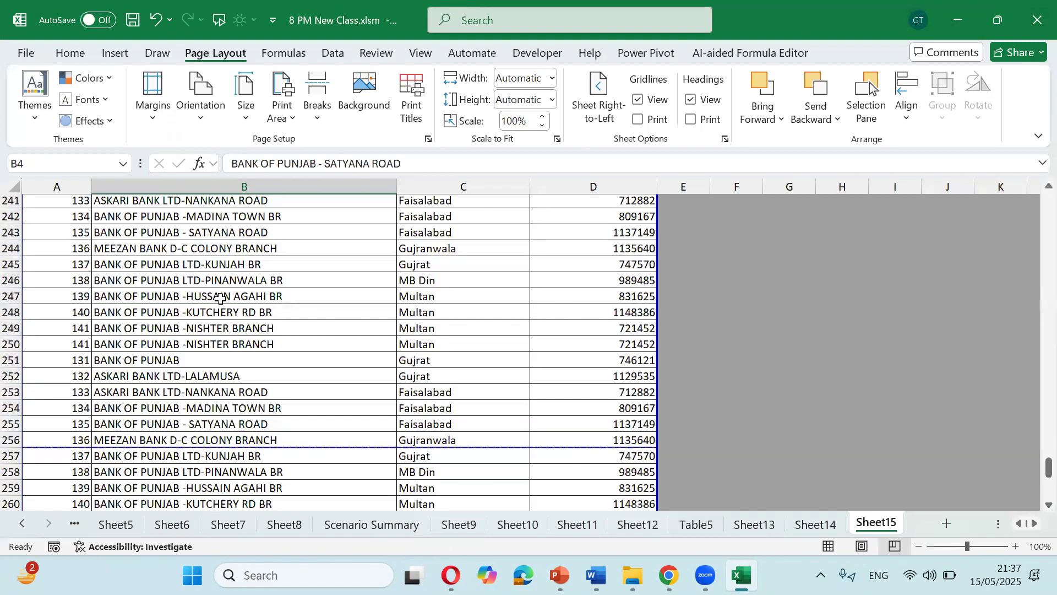
scroll(220, 298, "up", 20)
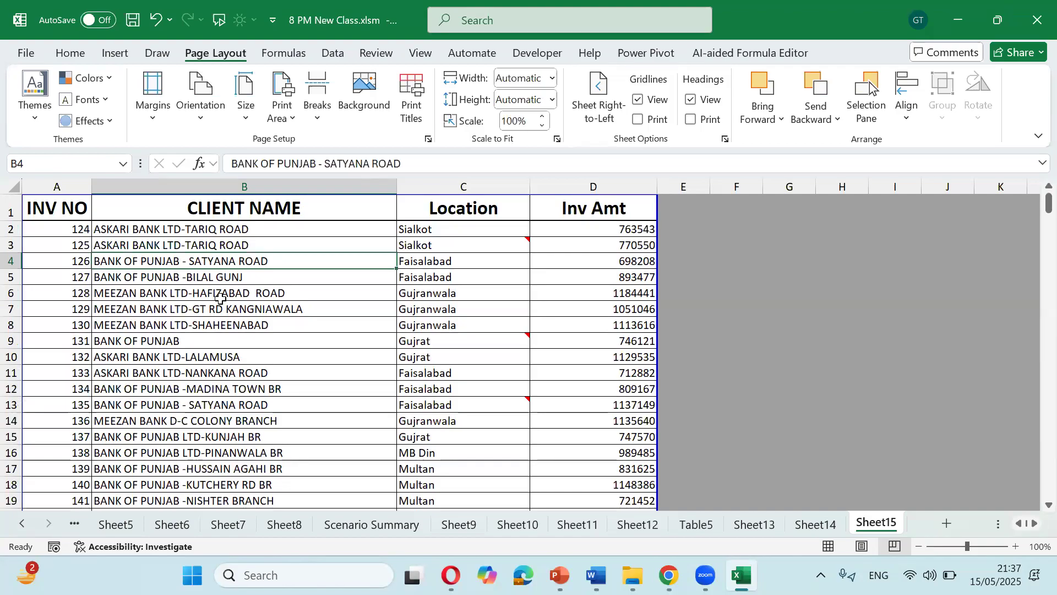
- Center the invoice numbers in the whole INV NO column, including its heading
left_click(50, 214)
key("ctrl+shift+Down")
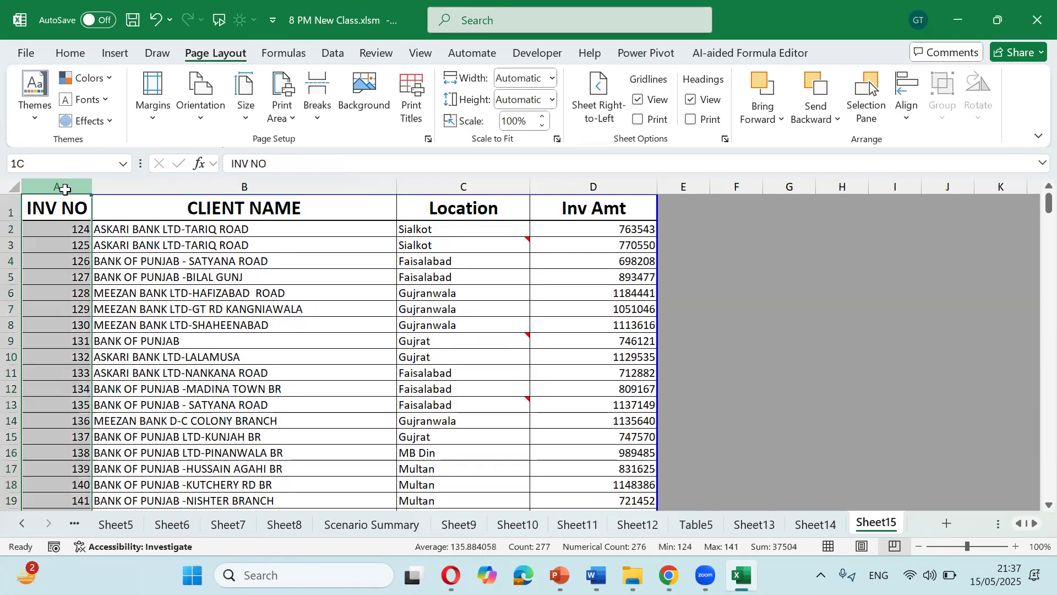
left_click(83, 49)
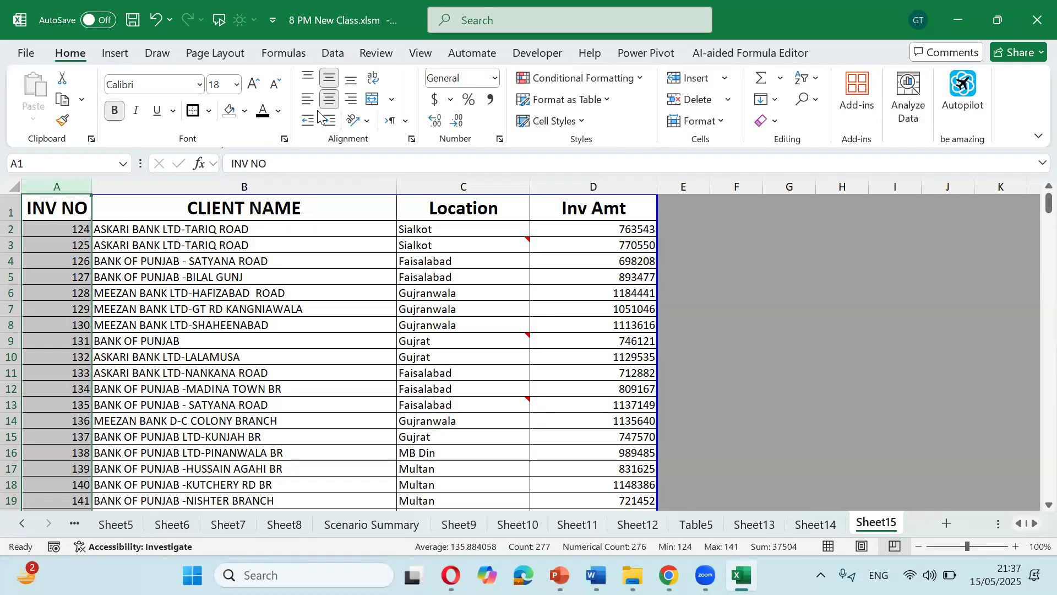
left_click(327, 99)
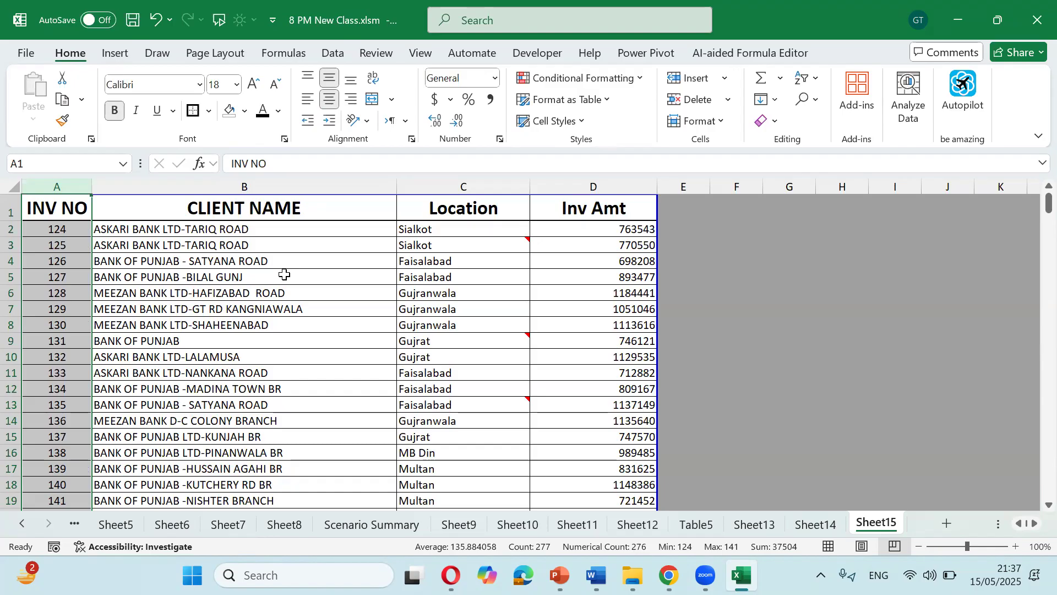
- Examine the header and footer areas of the first page in Page Layout view, and return to Normal view
left_click(861, 547)
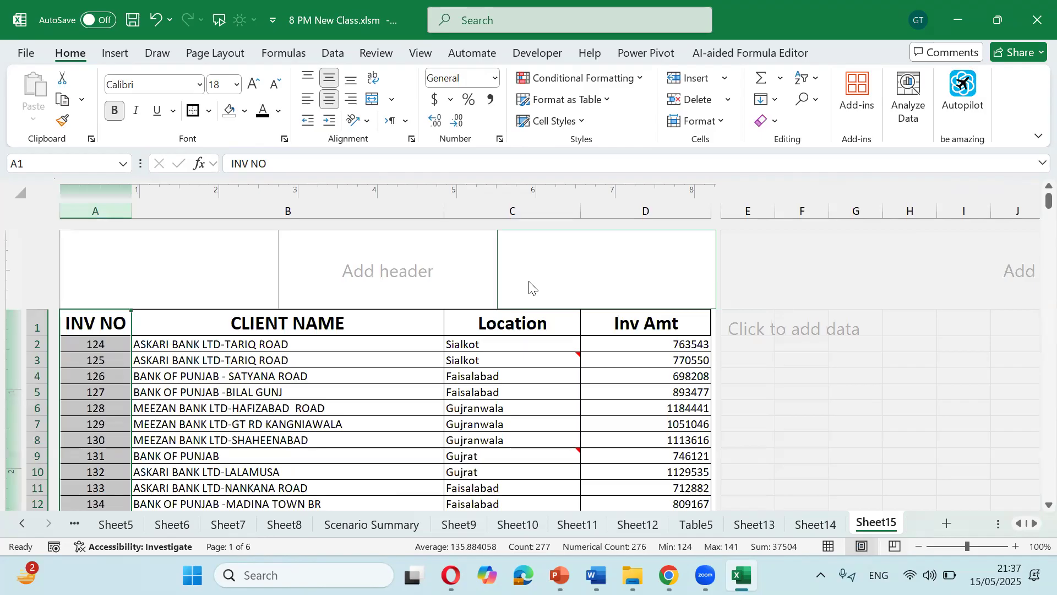
left_click(446, 253)
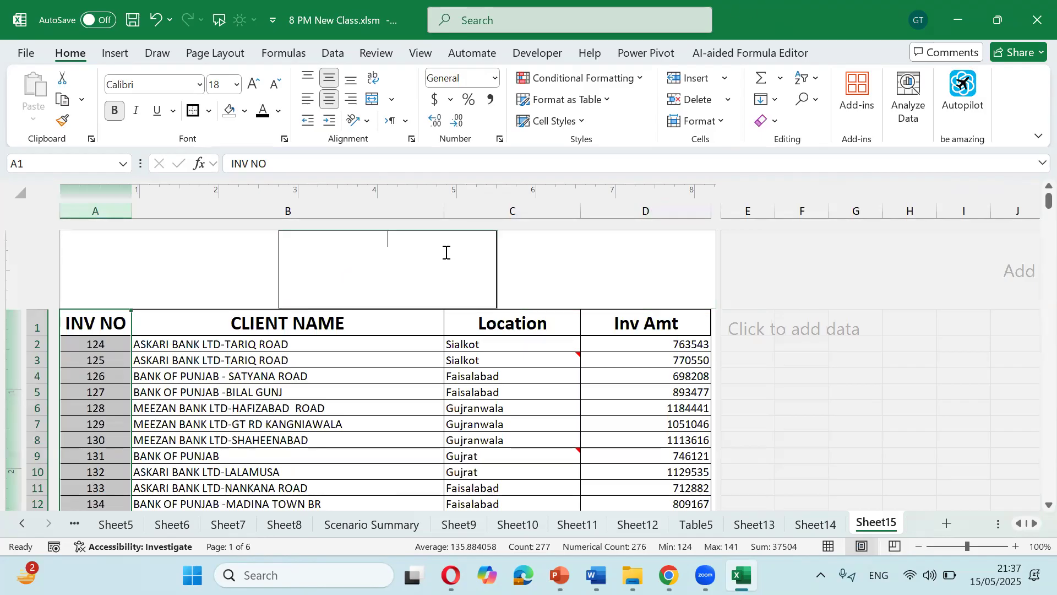
left_click(229, 278)
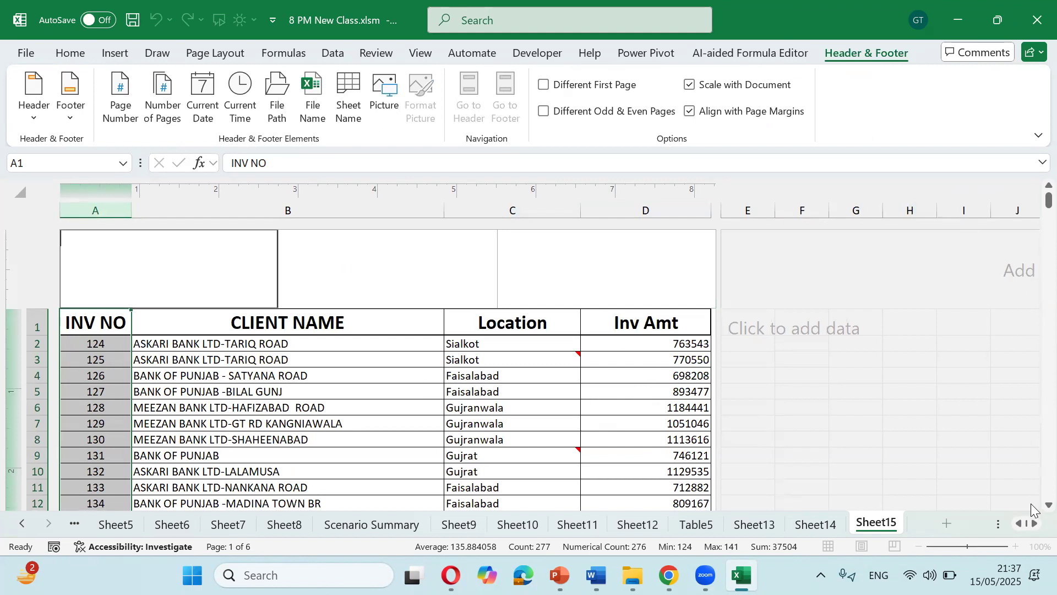
scroll(1032, 502, "down", 7)
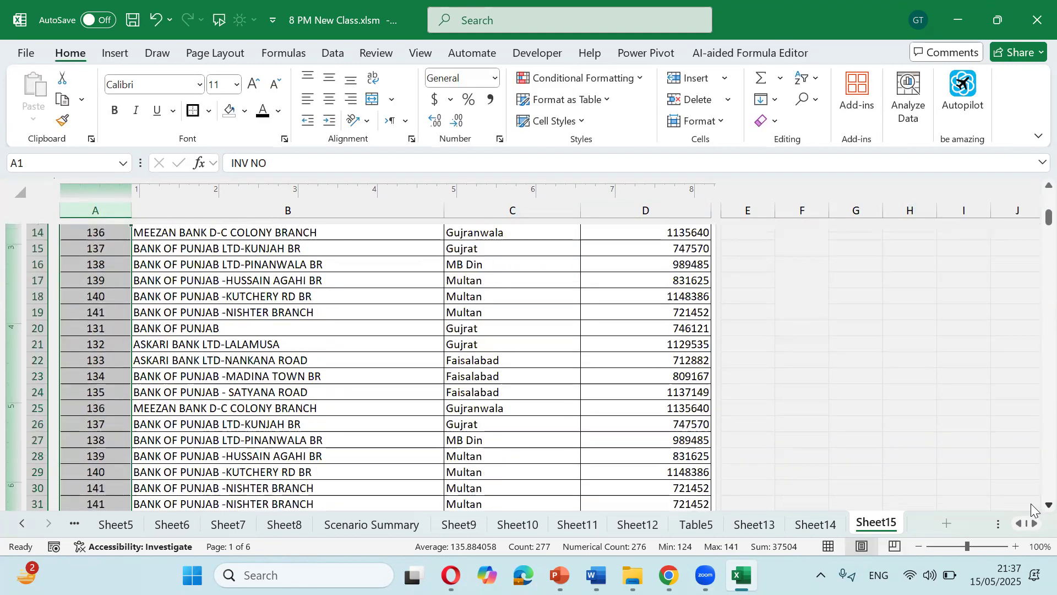
scroll(1032, 502, "down", 5)
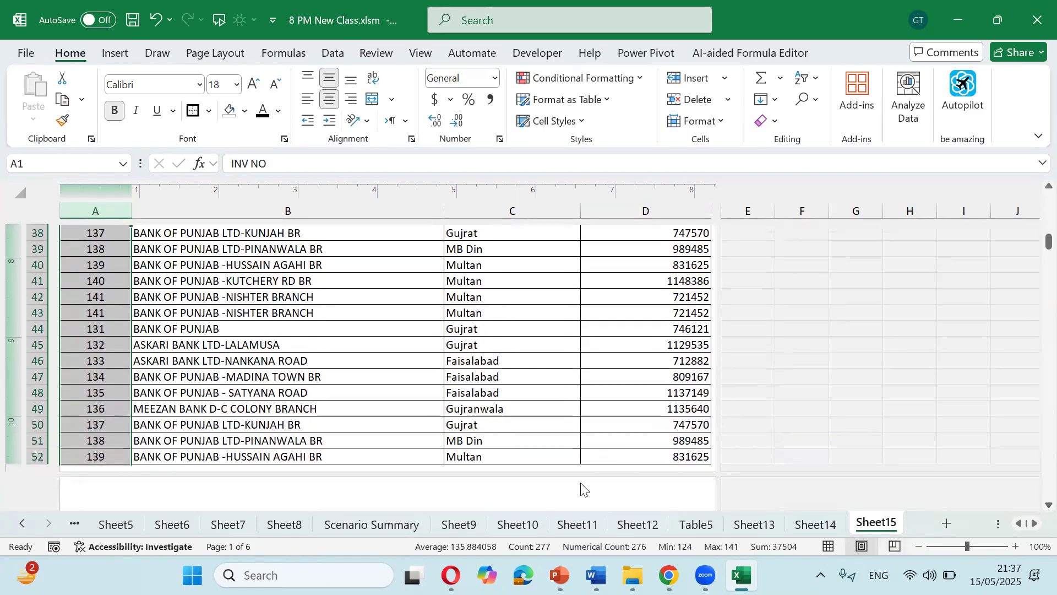
left_click(561, 493)
left_click_drag(1049, 241, 1049, 201)
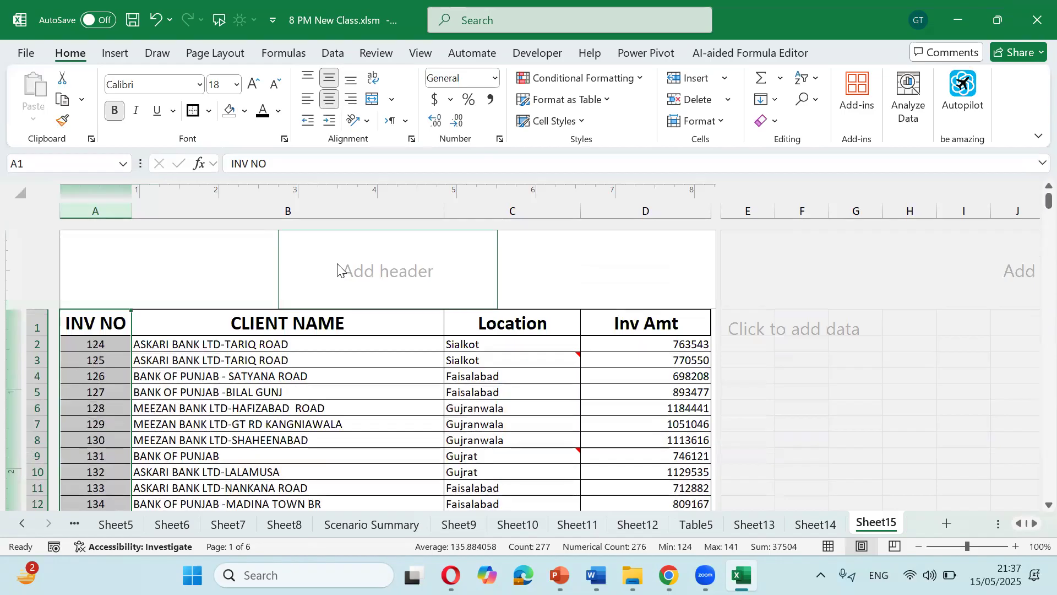
left_click(337, 270)
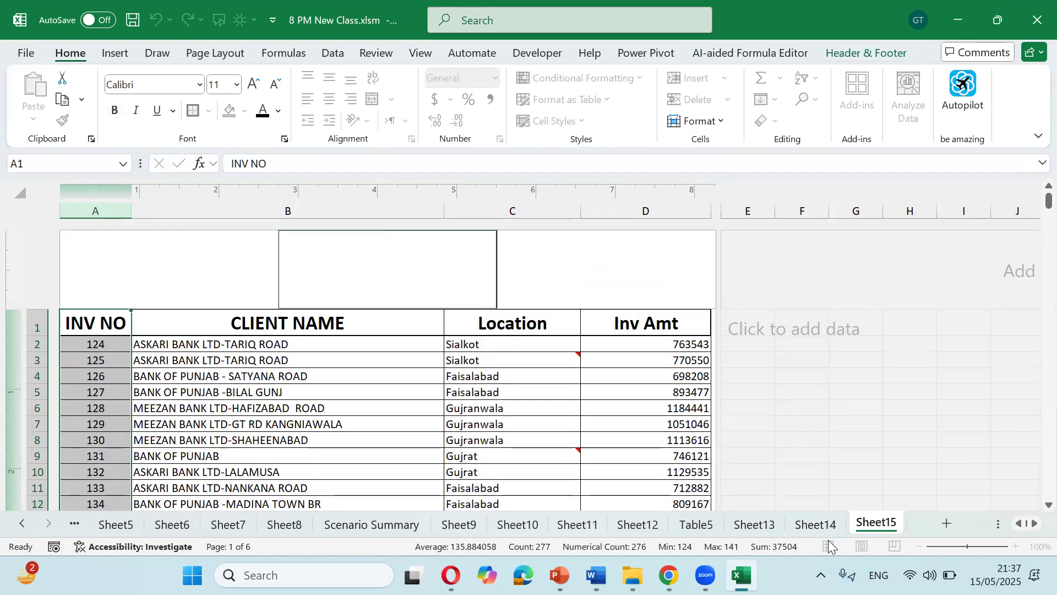
left_click(706, 440)
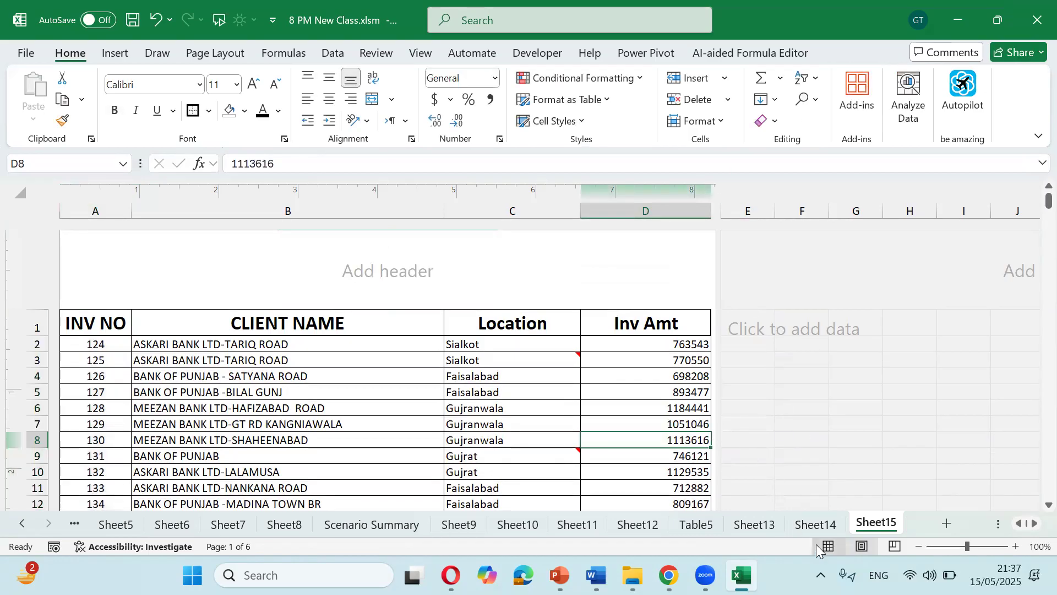
left_click(825, 547)
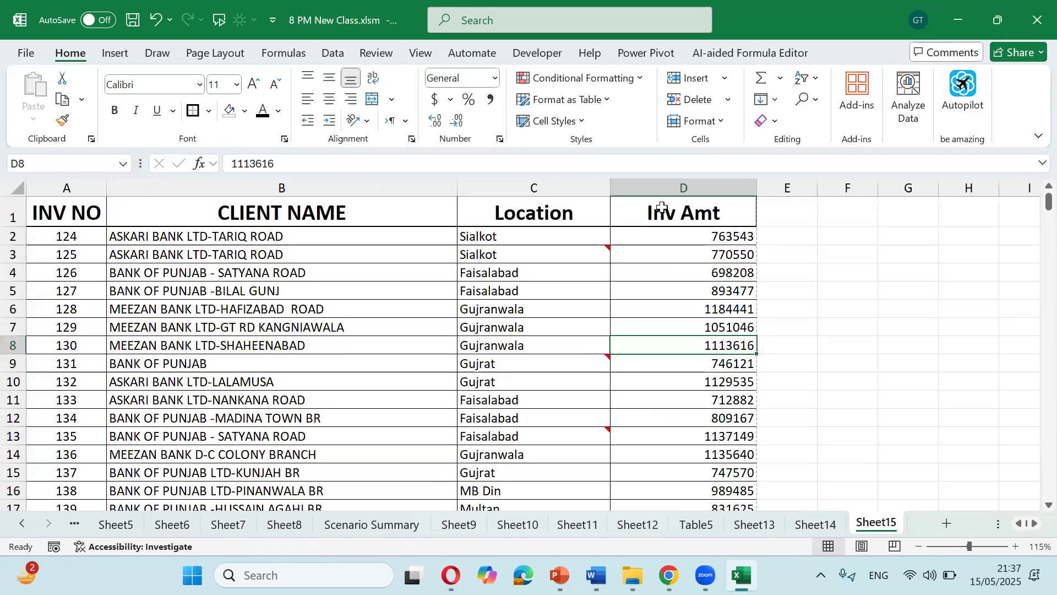
- Add the page number to the center section of a custom header through the print page setup
key("ctrl+p")
left_click(317, 534)
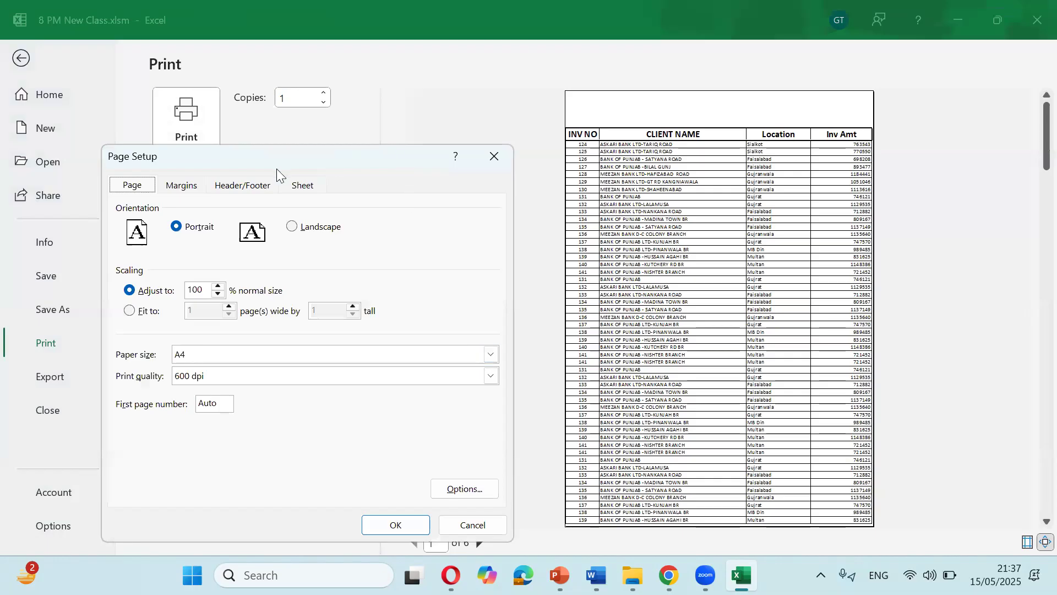
left_click(252, 189)
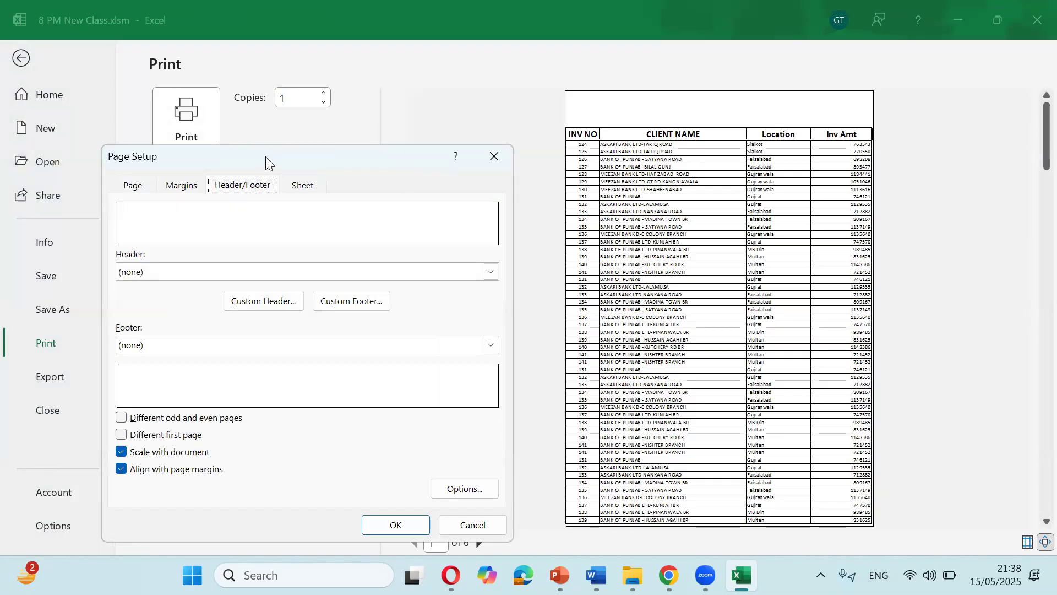
left_click_drag(265, 157, 294, 94)
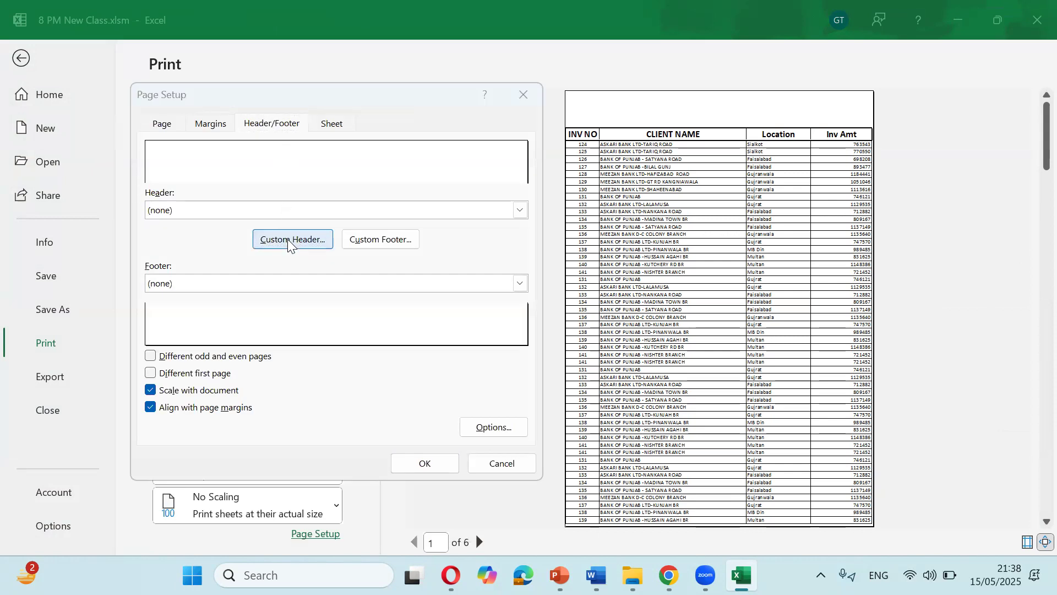
left_click(288, 239)
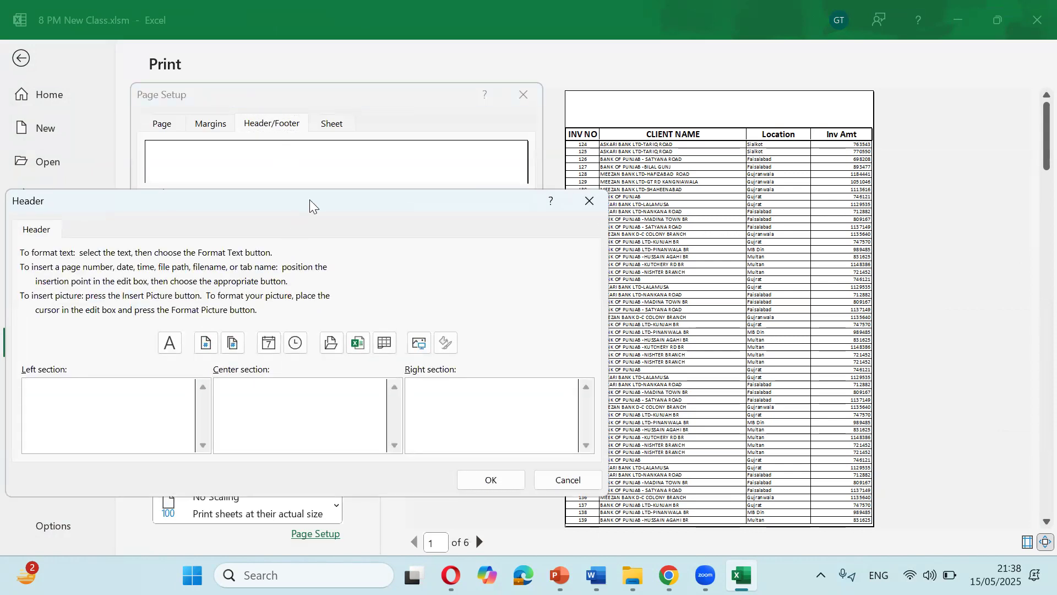
left_click_drag(310, 200, 367, 110)
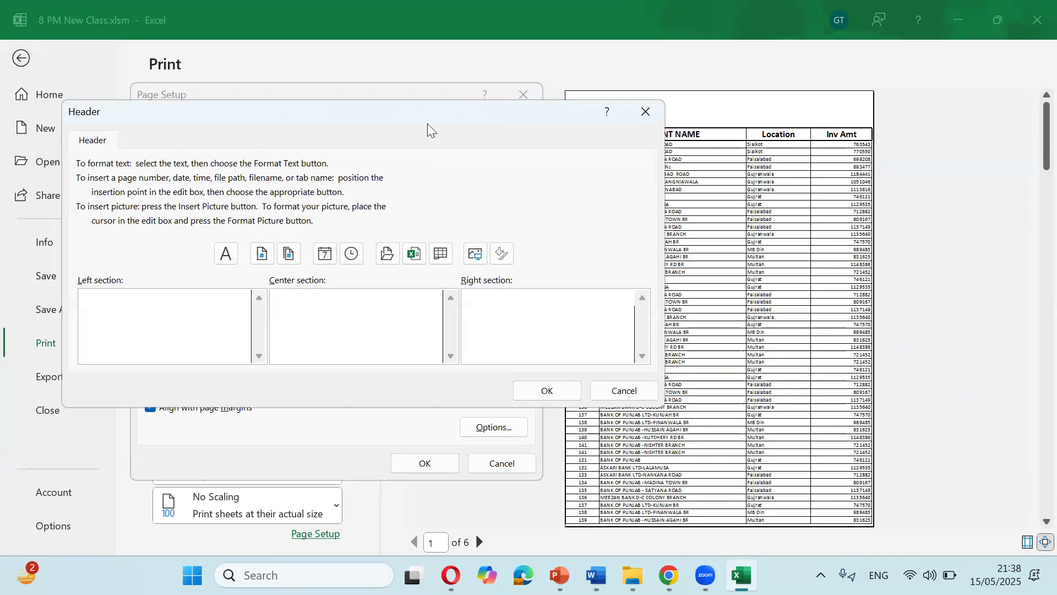
left_click_drag(424, 115, 384, 239)
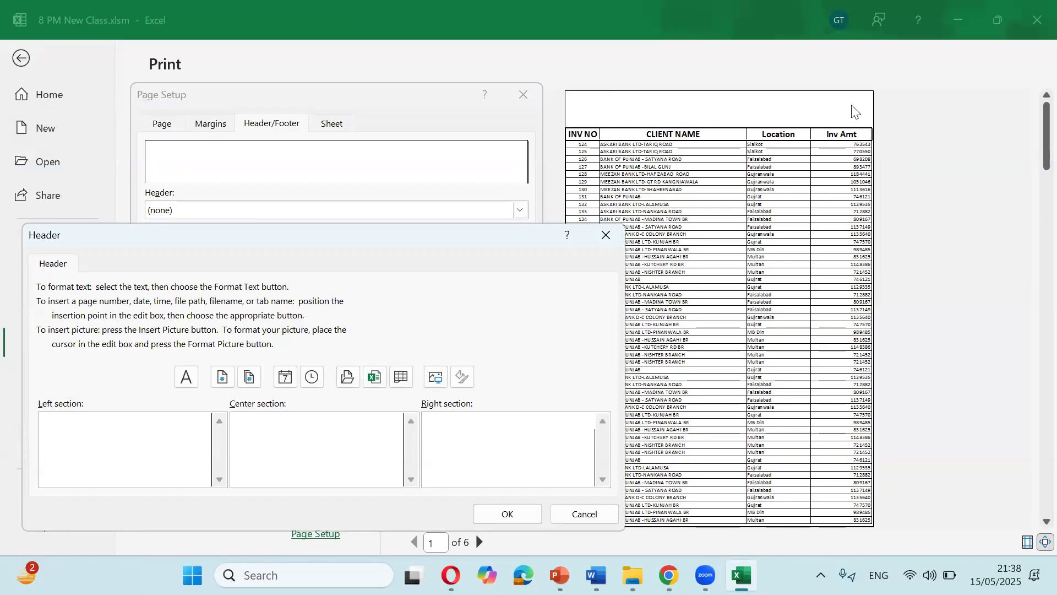
left_click_drag(325, 241, 366, 178)
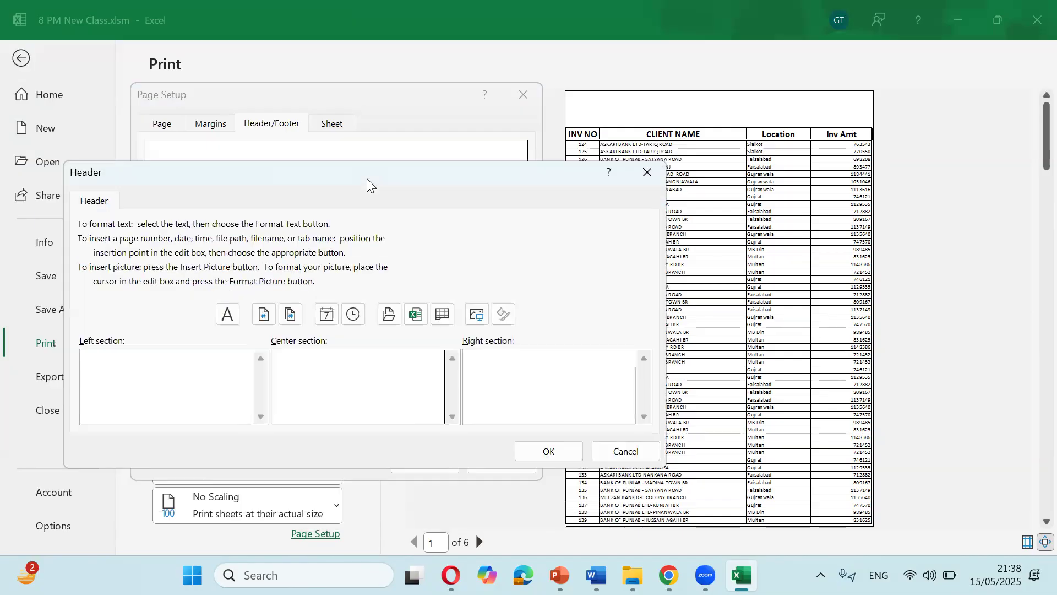
left_click(346, 366)
left_click(264, 314)
left_click(533, 450)
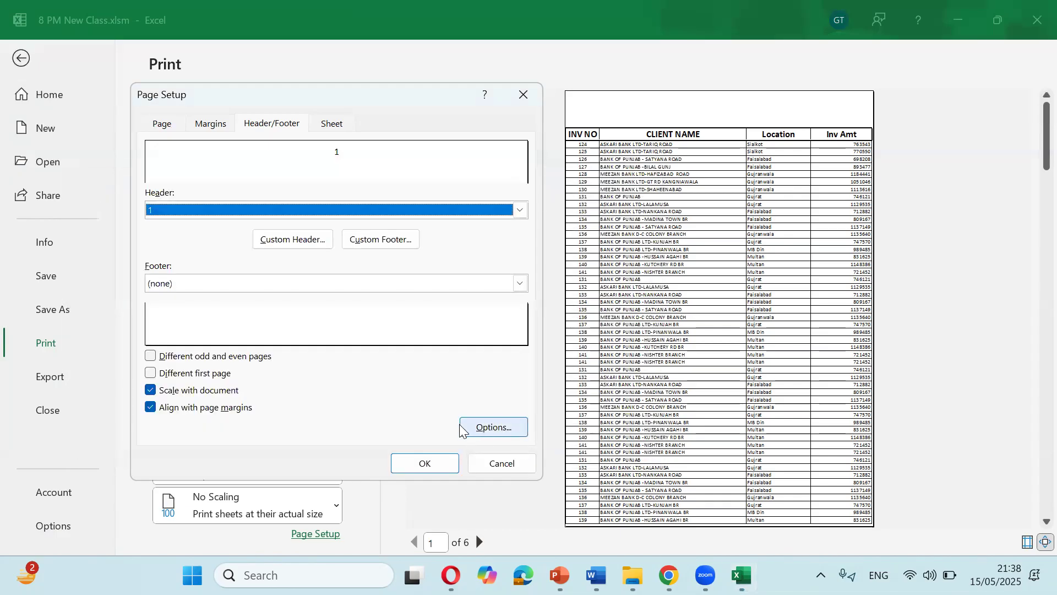
left_click(433, 463)
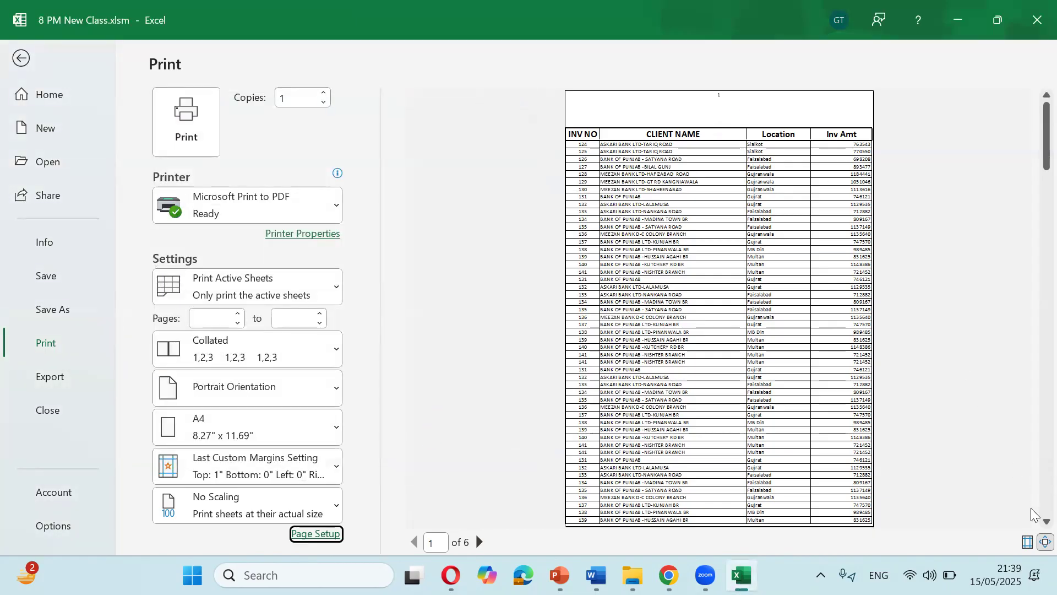
- Check the page number at the top of every page in the enlarged print preview, and look through the worksheet rows for comparison
left_click(718, 95)
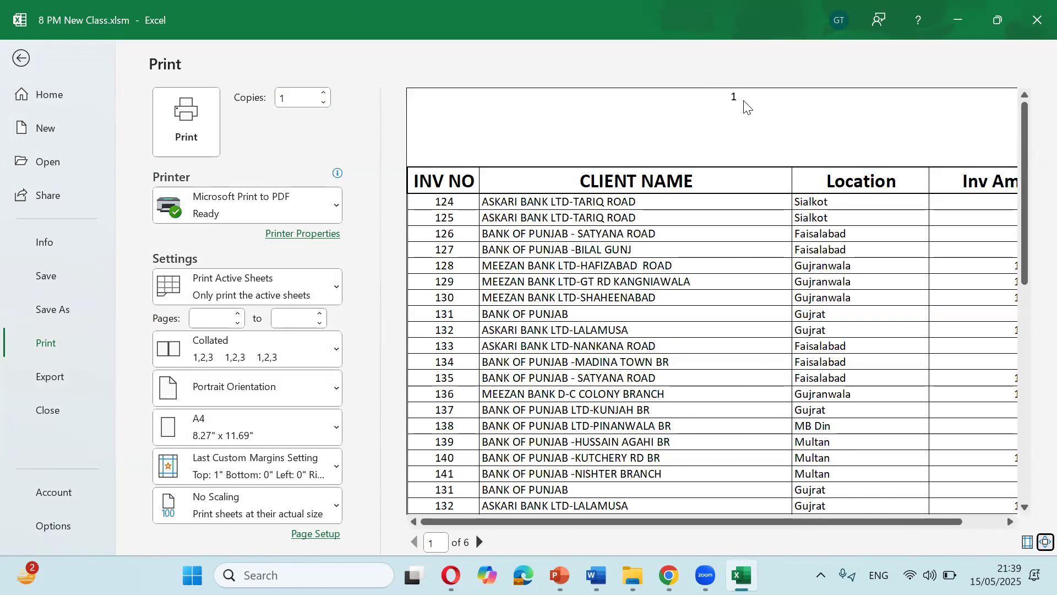
left_click(480, 541)
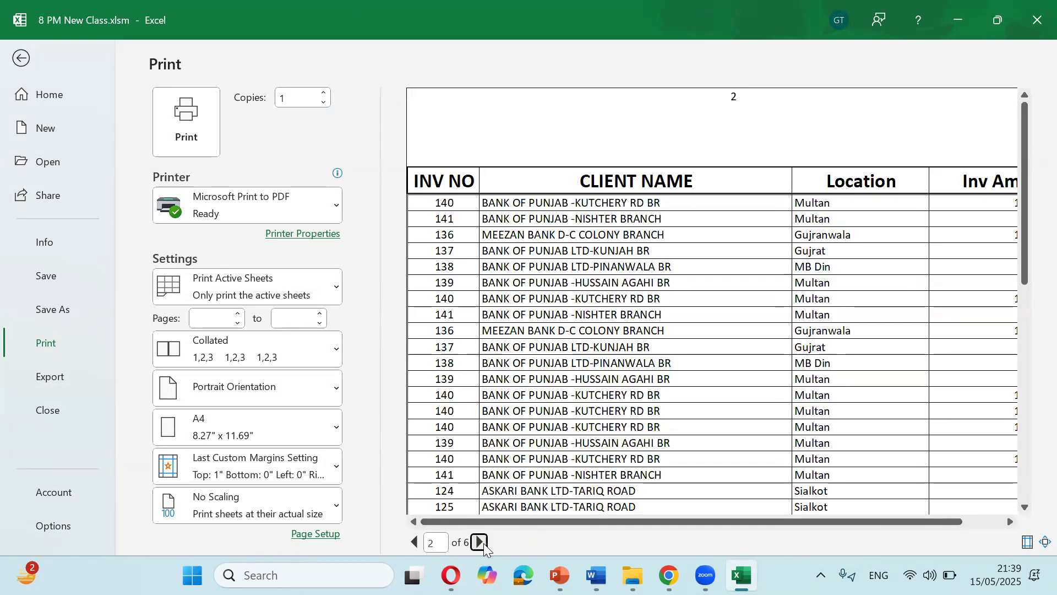
left_click(479, 542)
left_click(480, 542)
left_click(480, 542)
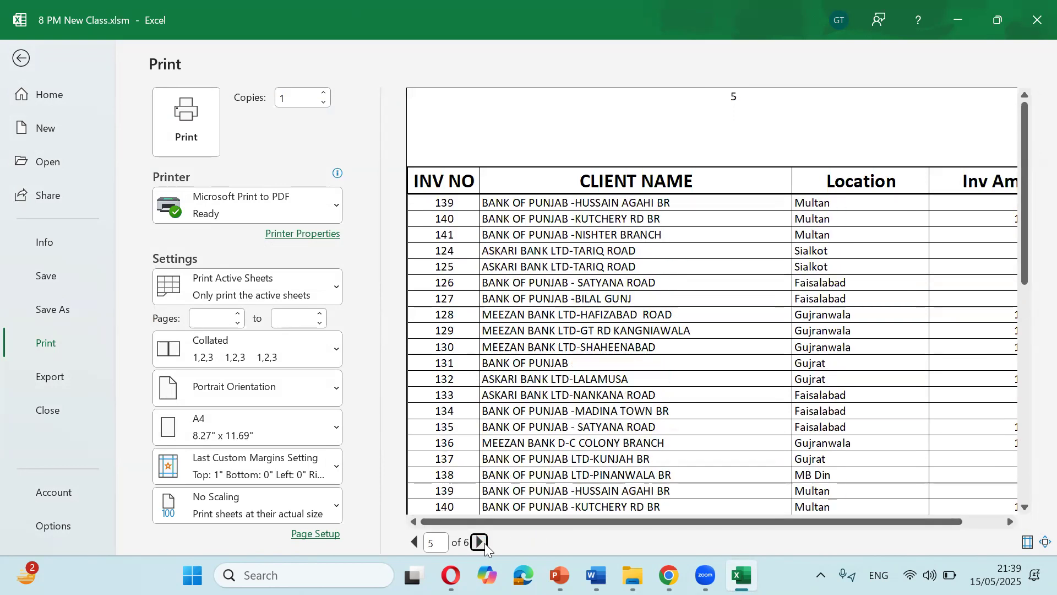
left_click(480, 542)
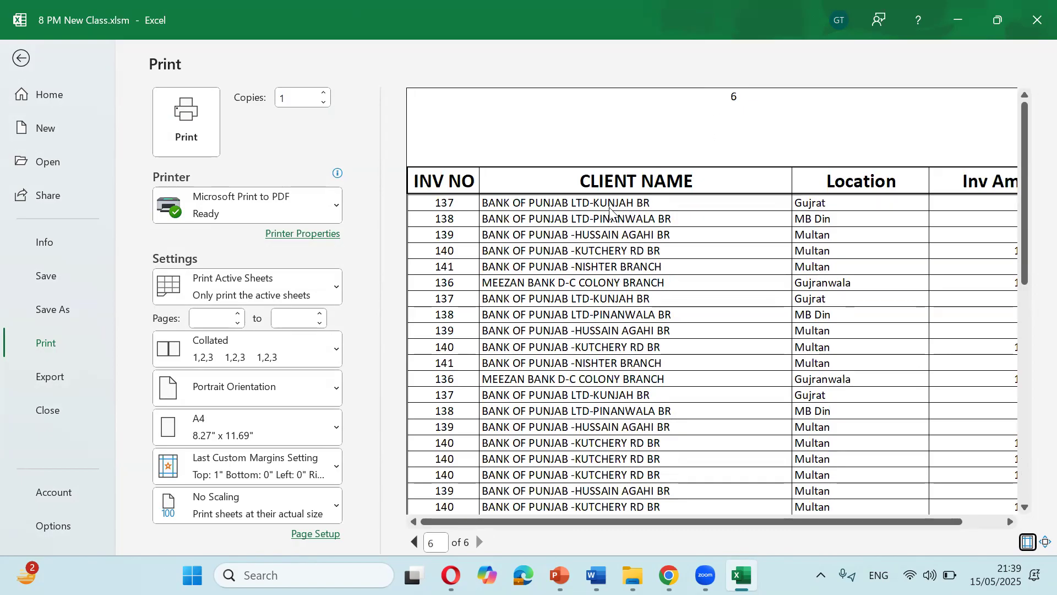
left_click(29, 65)
scroll(431, 318, "down", 20)
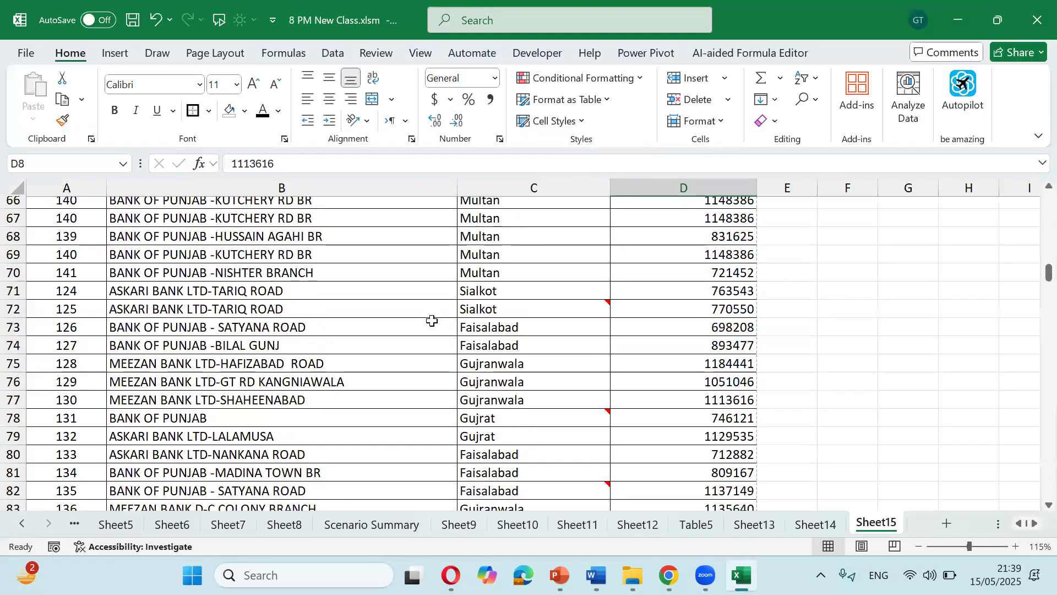
scroll(432, 320, "down", 20)
scroll(443, 305, "up", 20)
scroll(443, 305, "up", 20)
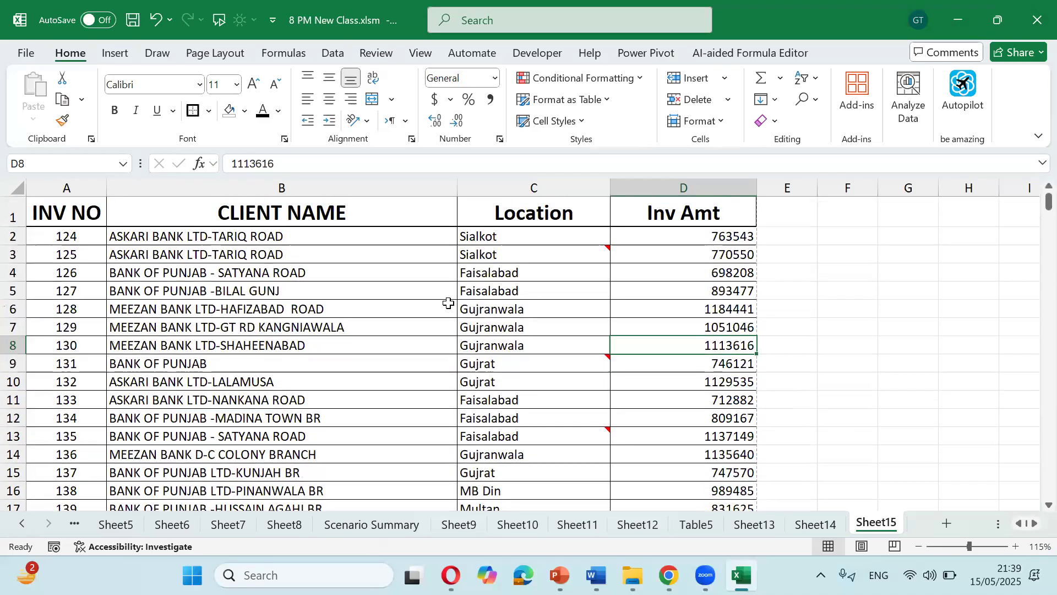
- Open the header and footer settings of the print page setup again
key("ctrl+p")
left_click(301, 533)
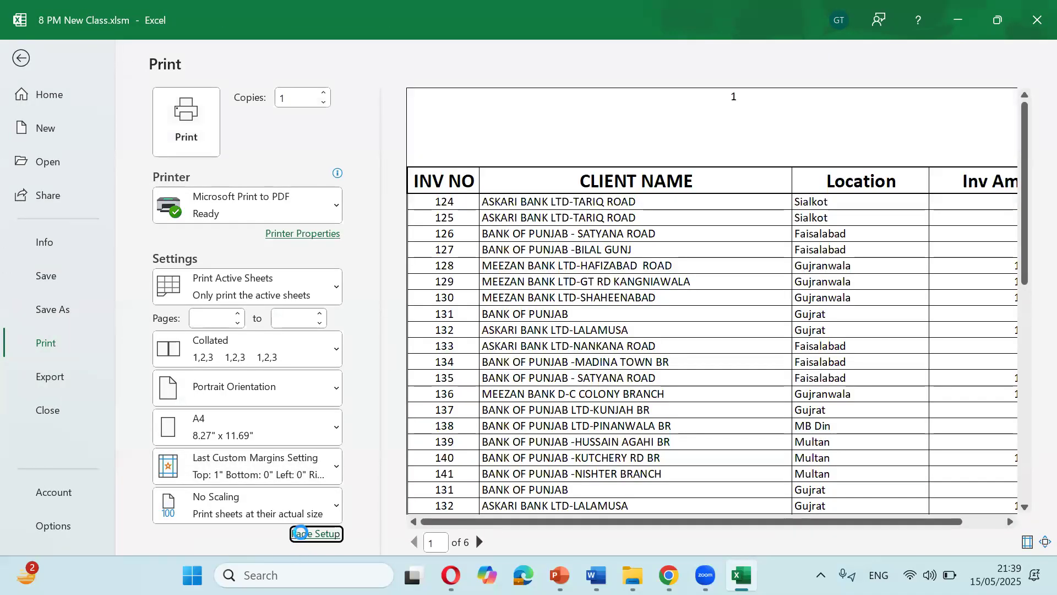
left_click(263, 124)
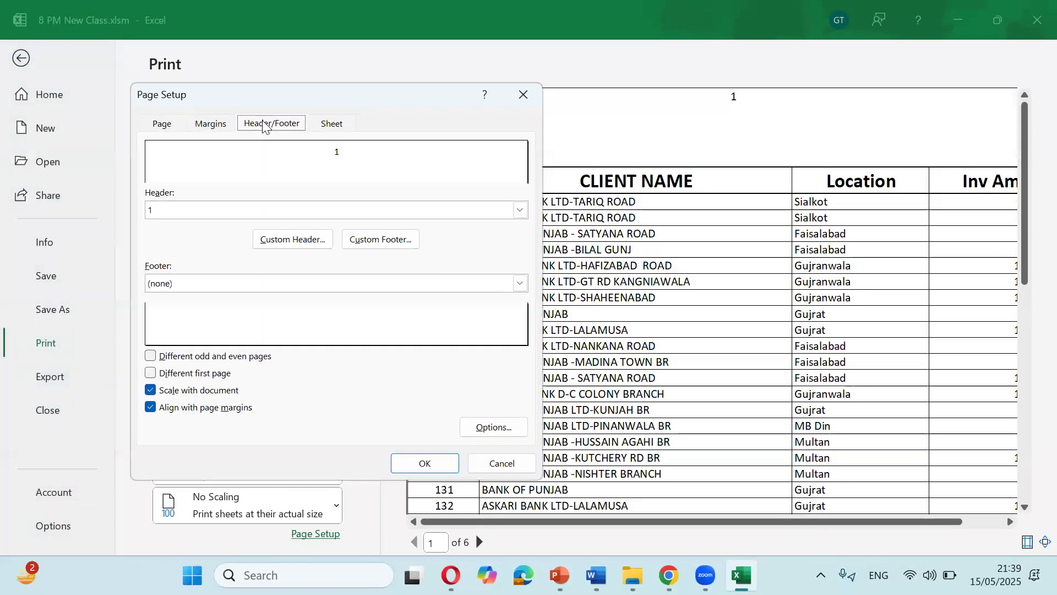
left_click(316, 245)
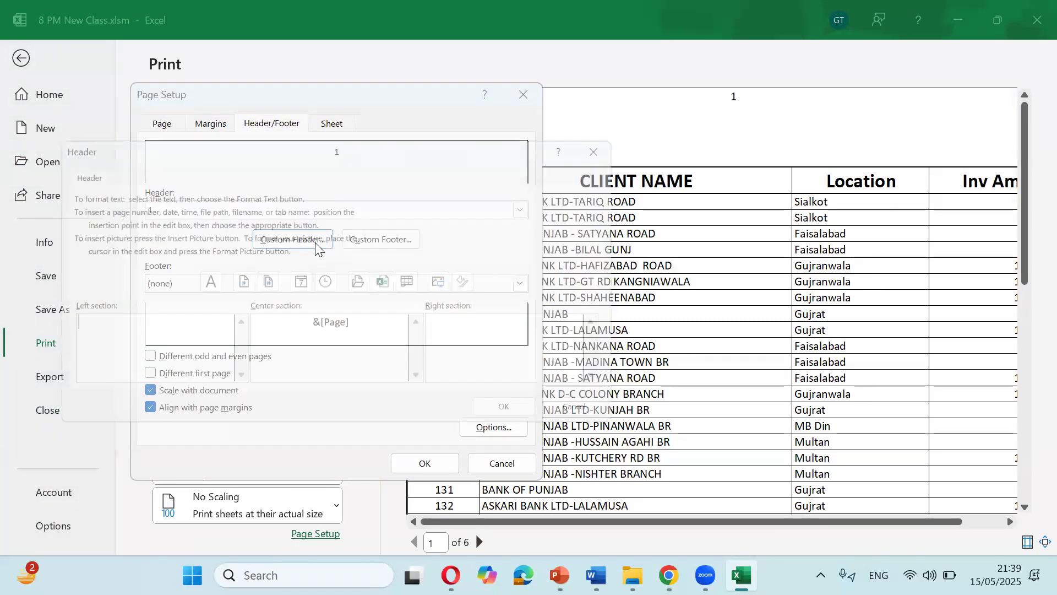
left_click(619, 137)
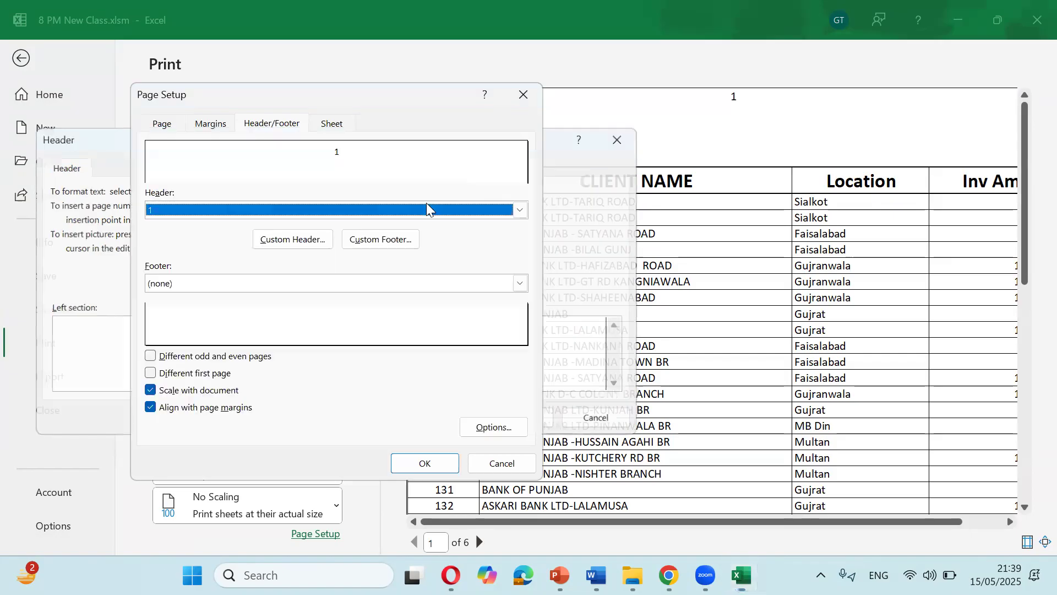
left_click(372, 241)
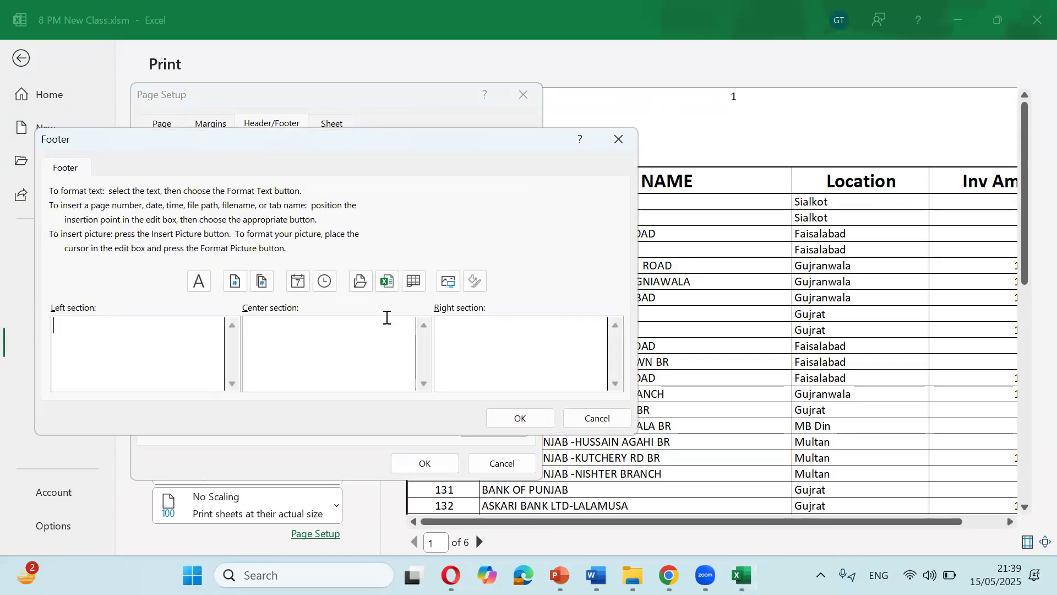
left_click(598, 418)
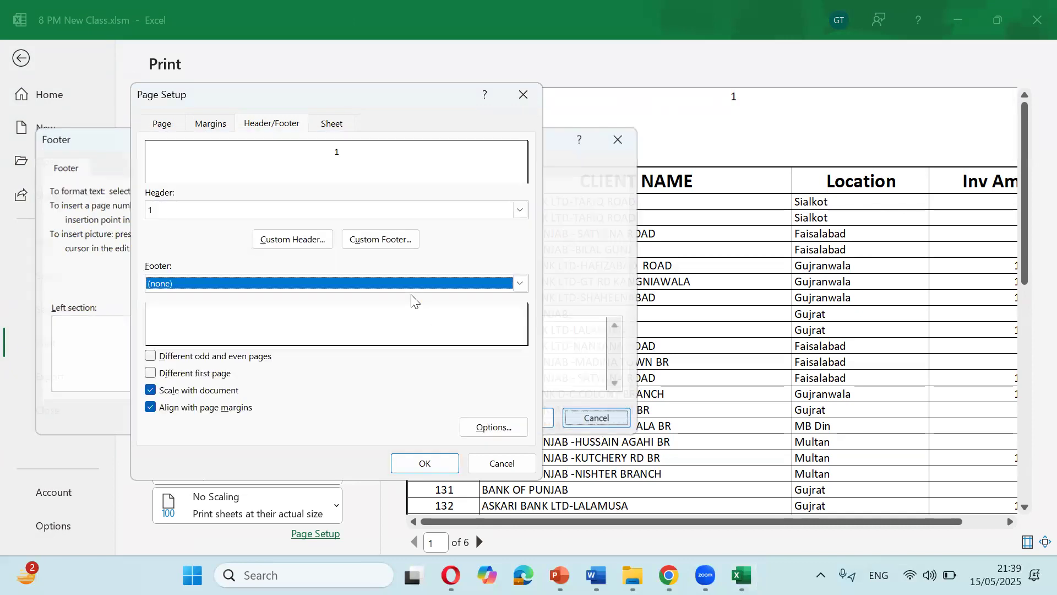
- Insert the current date in the left section of the custom header and apply the page setup
left_click(326, 241)
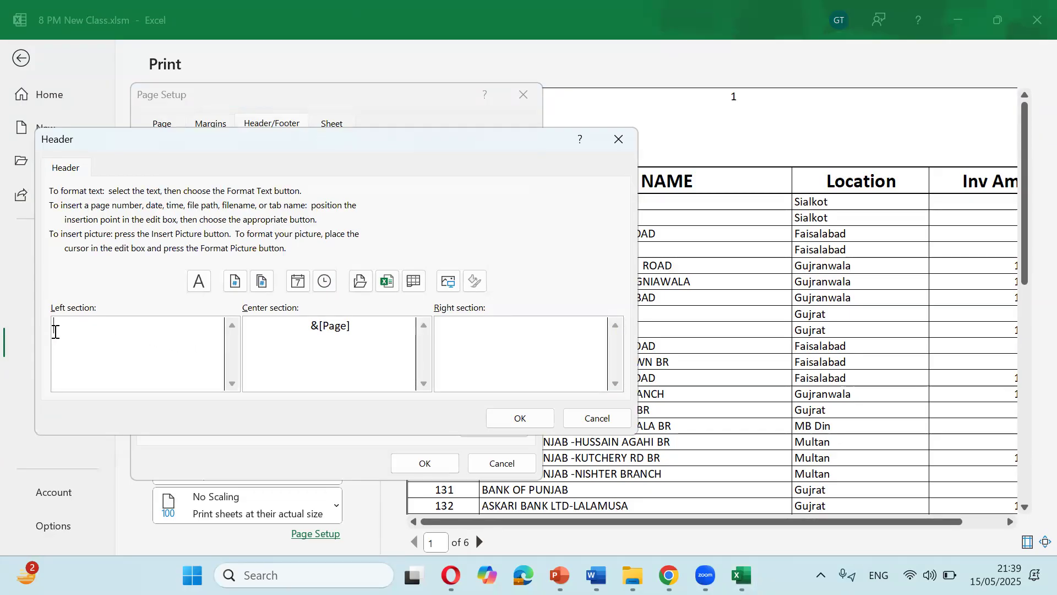
left_click(298, 281)
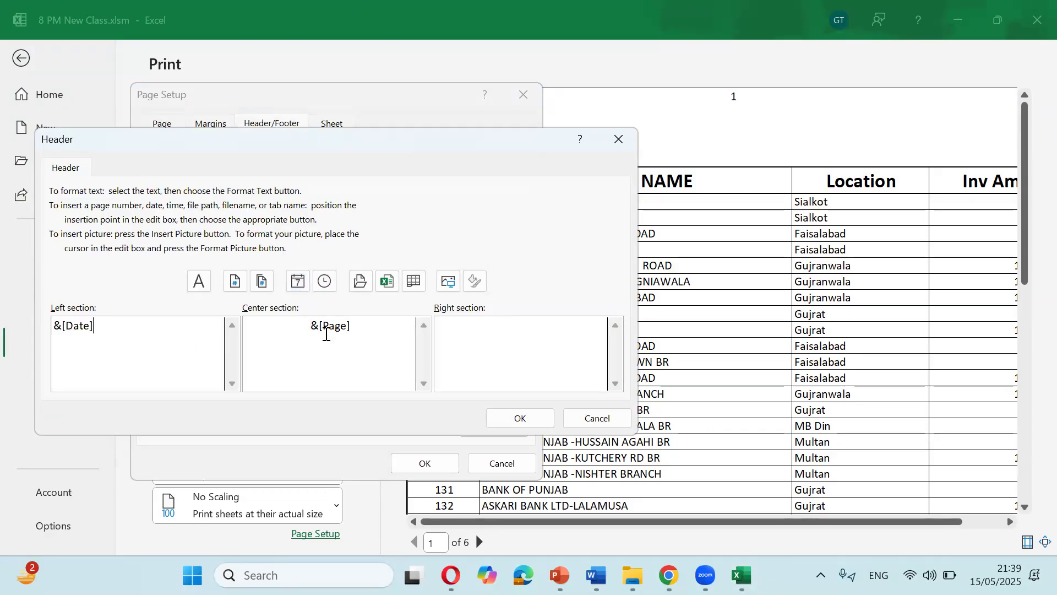
left_click(516, 418)
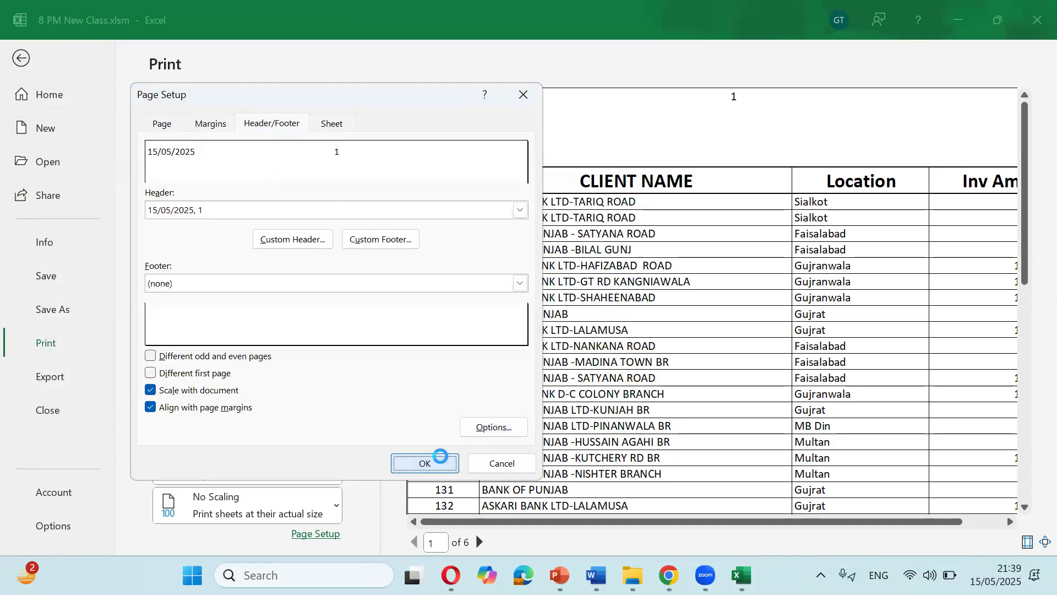
left_click(425, 462)
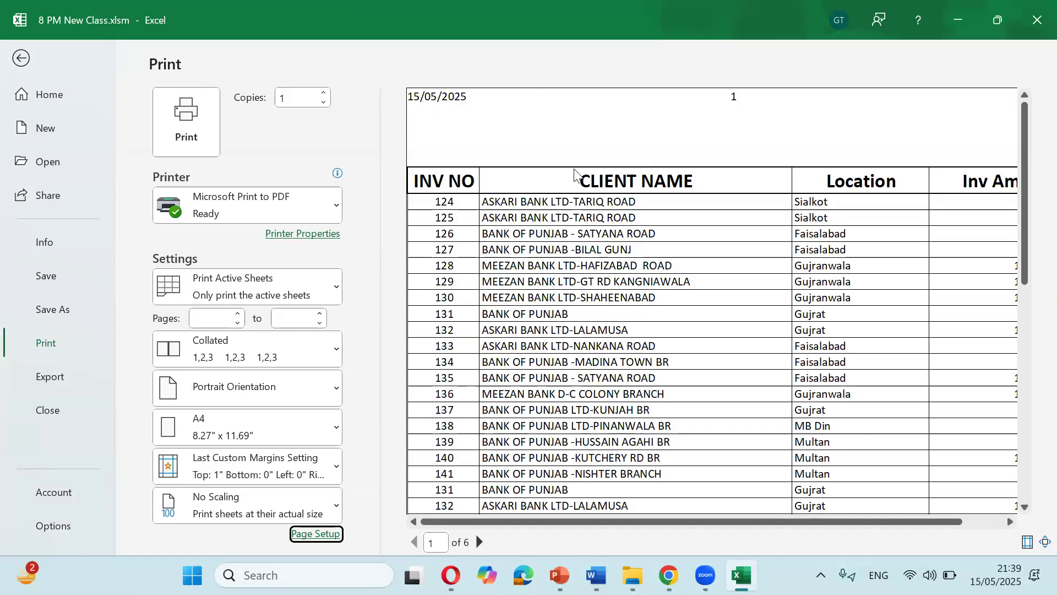
- Go through all pages in the print preview to check the date and page number in the header
left_click(480, 542)
left_click(480, 542)
left_click(479, 541)
left_click(480, 542)
left_click(480, 542)
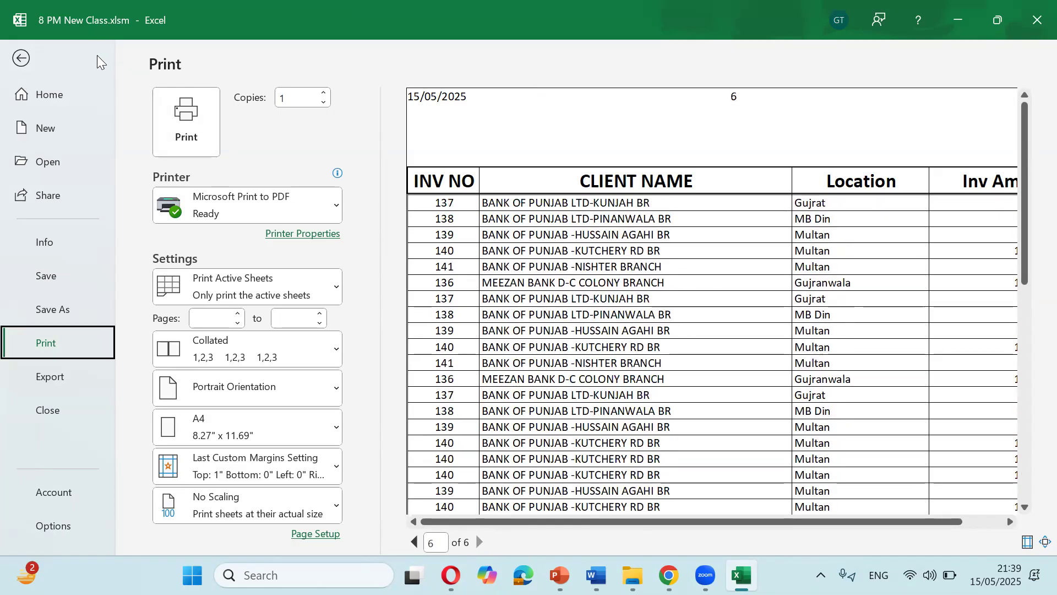
- Reopen the custom header editor from the print page setup and place the cursor in its right section
left_click(23, 59)
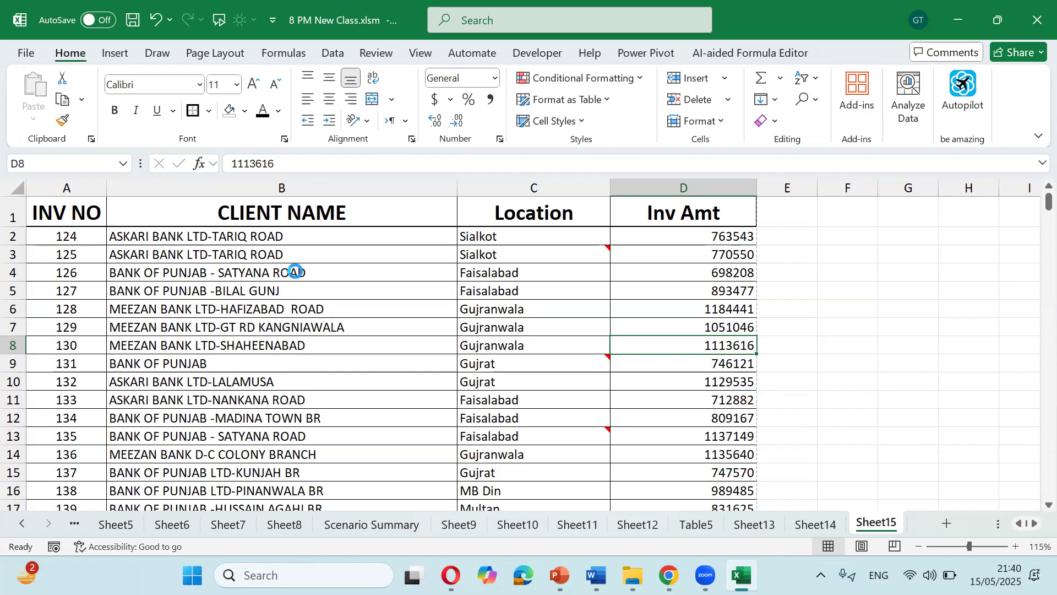
key("ctrl+p")
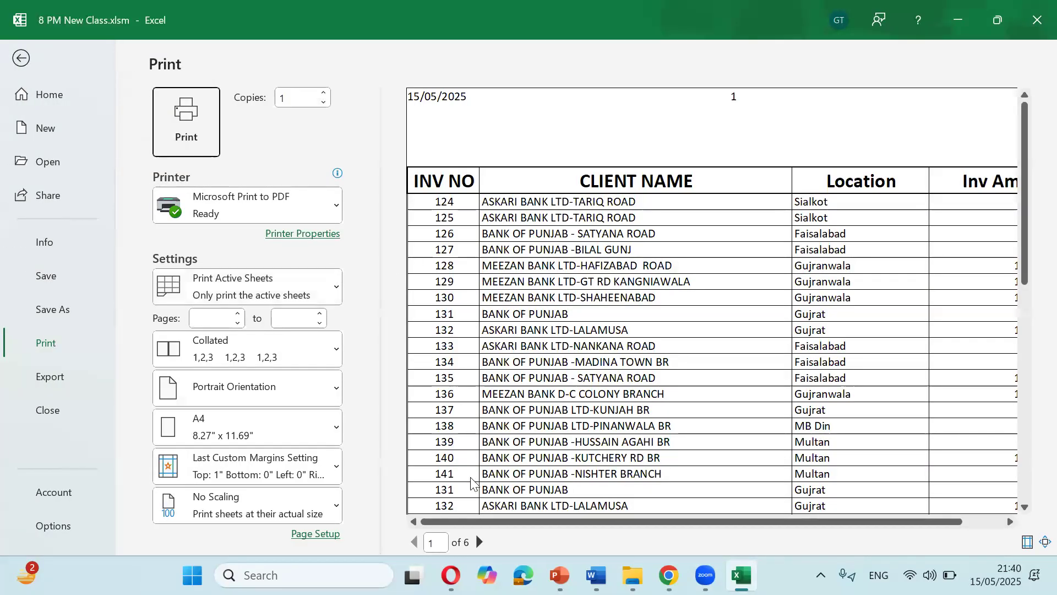
left_click(315, 533)
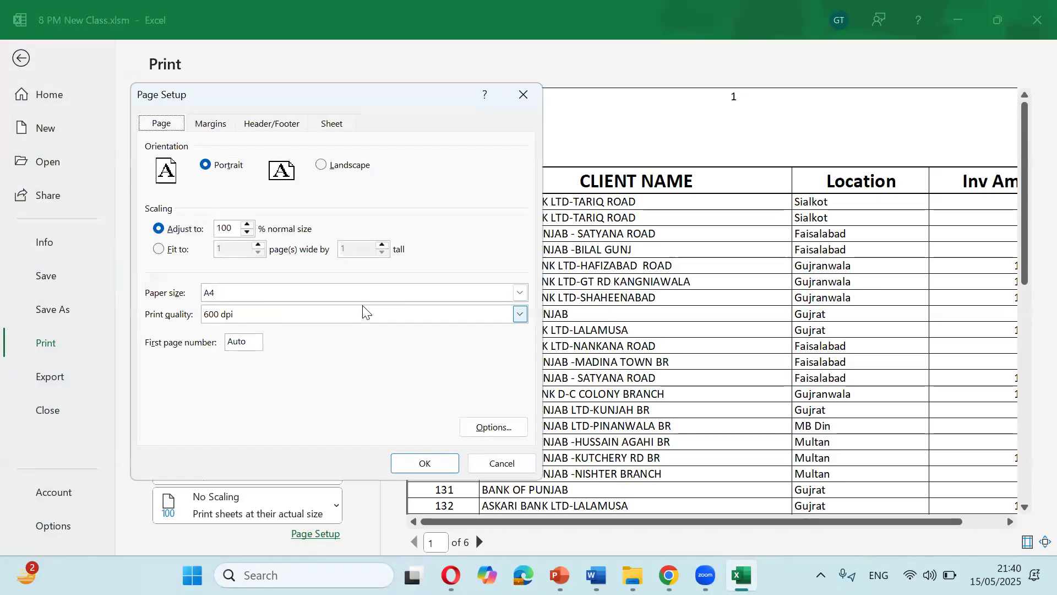
left_click(272, 124)
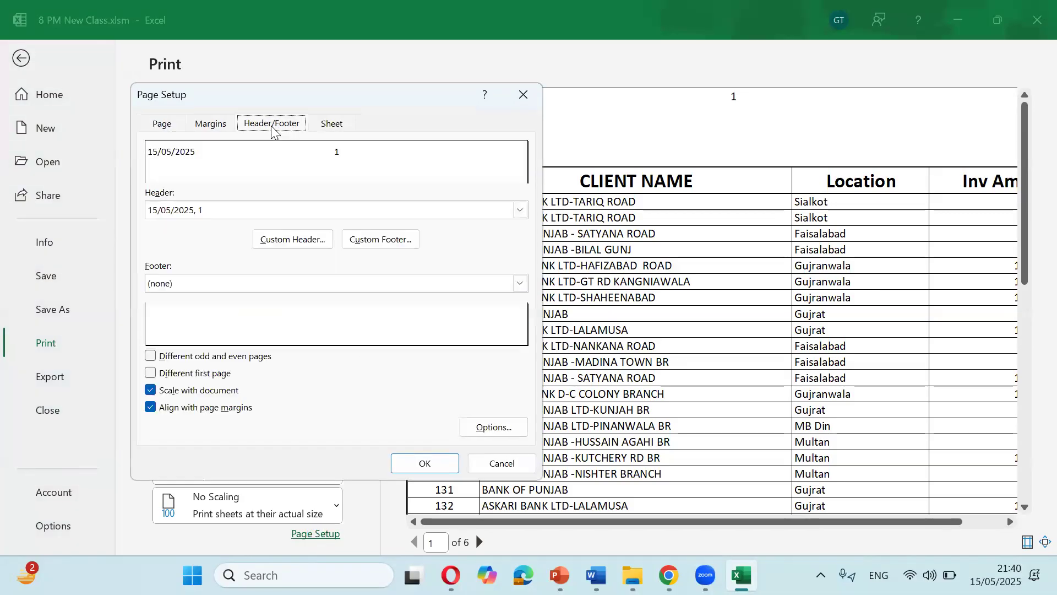
left_click(305, 241)
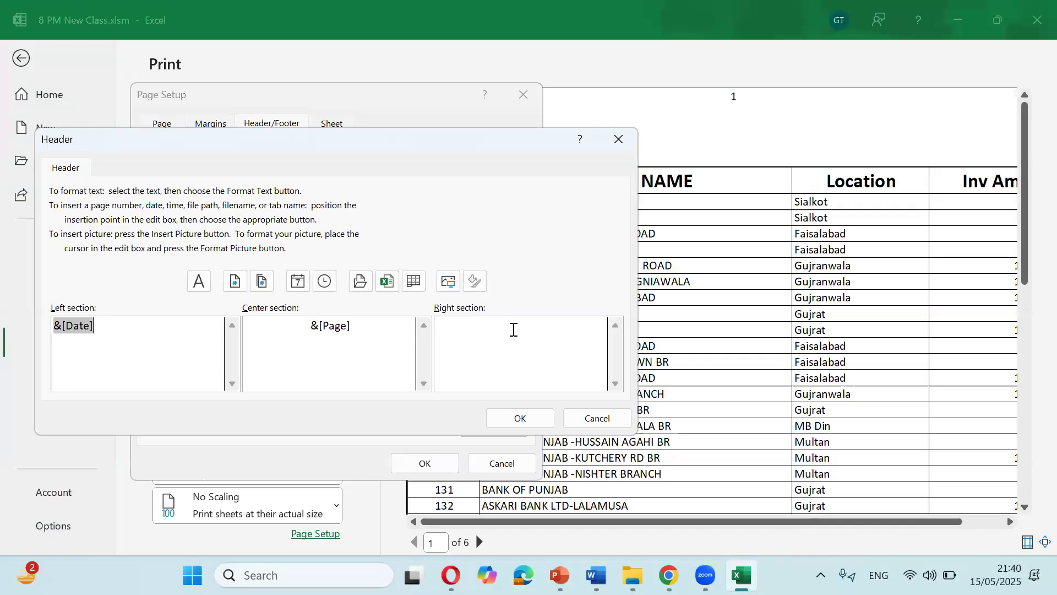
left_click(511, 327)
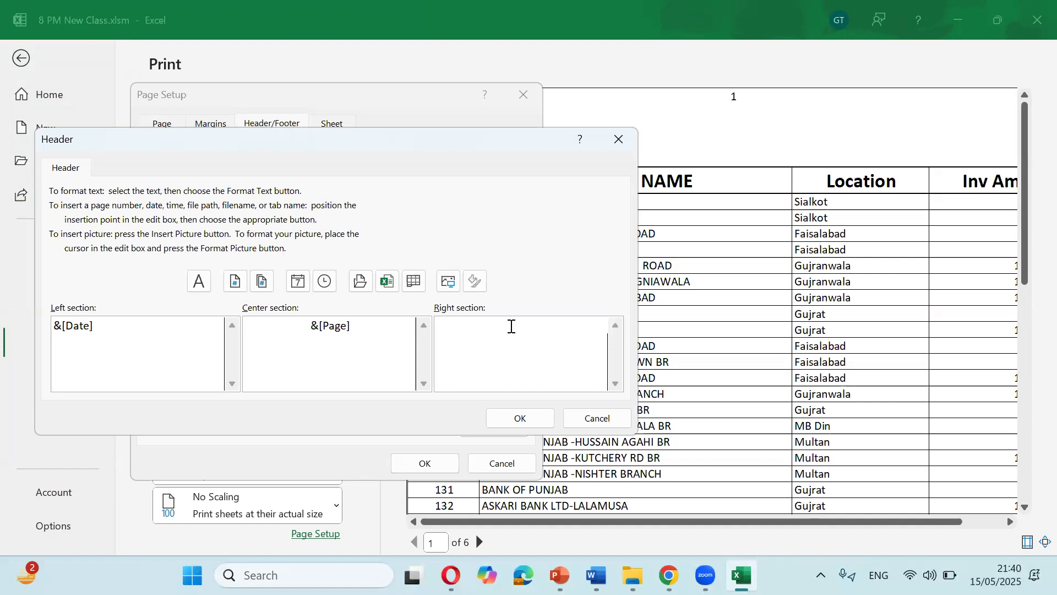
- Insert the picture XL Maza.png from the Desktop folder into the header's right section and apply the page setup
left_click(451, 286)
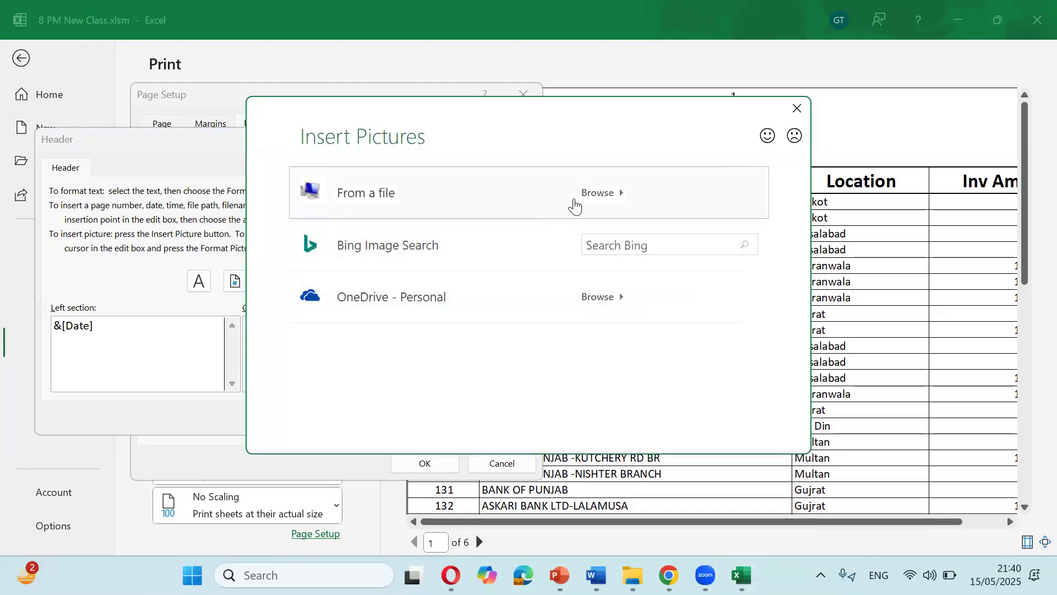
key("Escape")
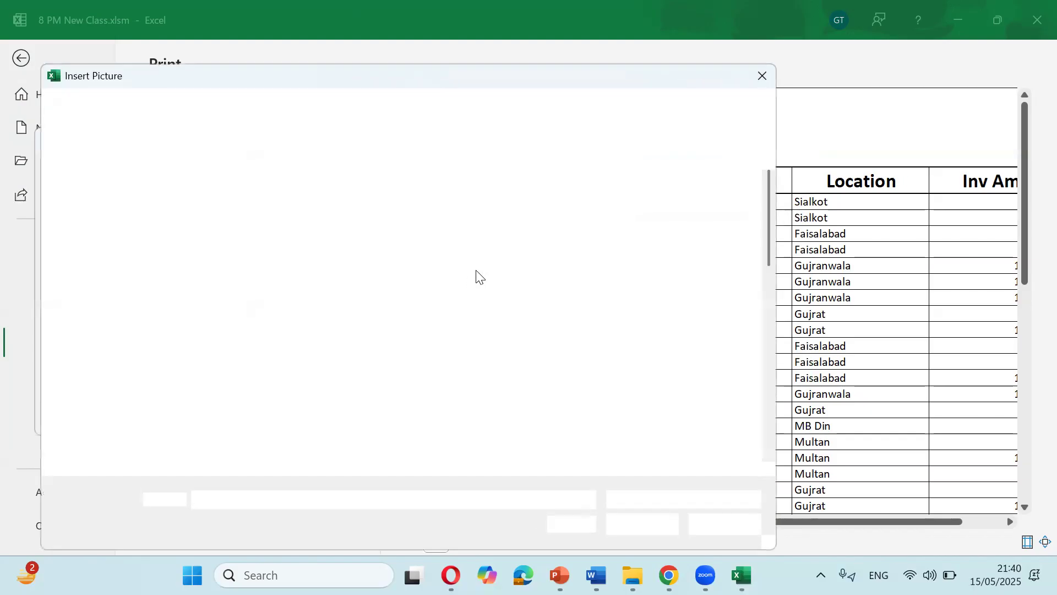
scroll(354, 314, "down", 5)
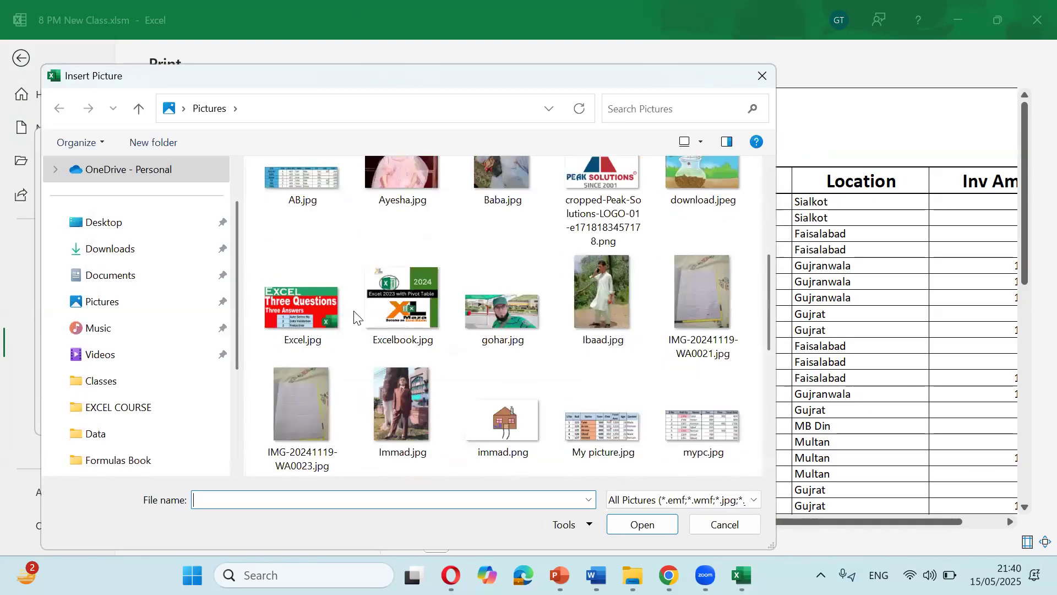
scroll(355, 314, "down", 6)
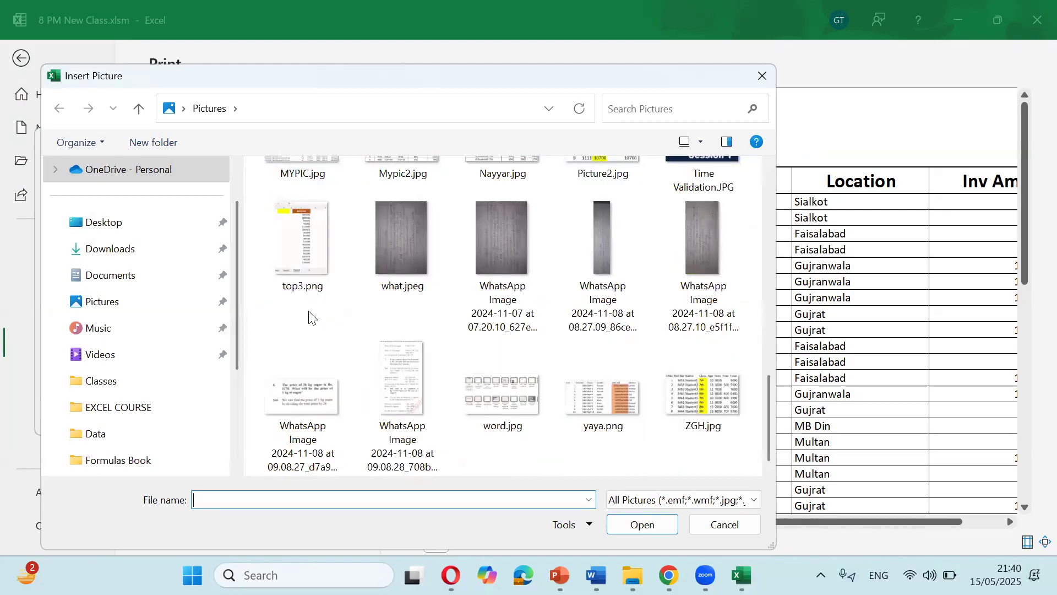
left_click(103, 223)
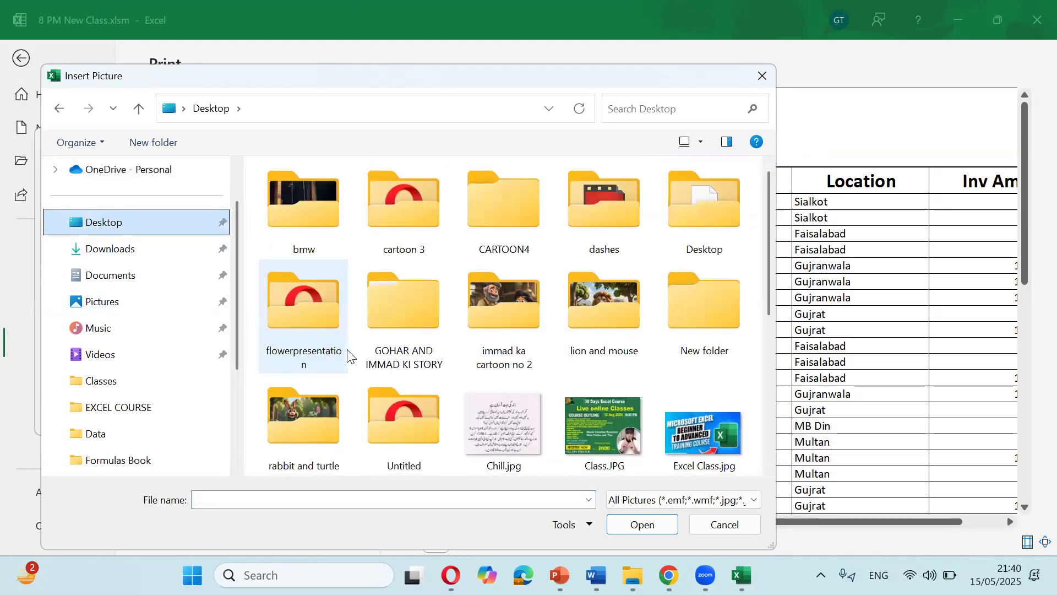
scroll(351, 352, "down", 4)
scroll(351, 352, "down", 2)
left_click(397, 397)
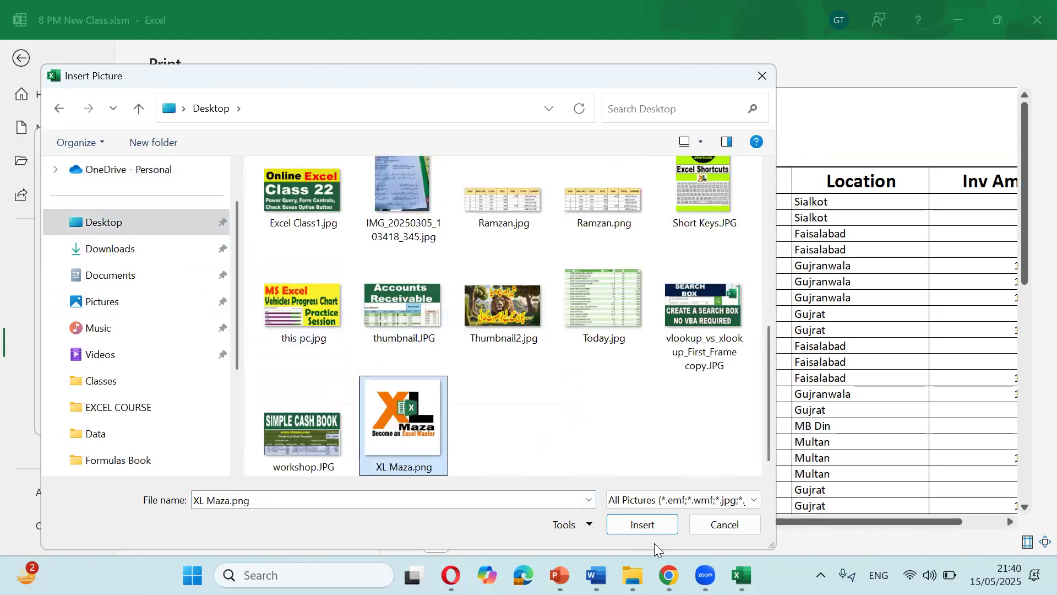
left_click(642, 524)
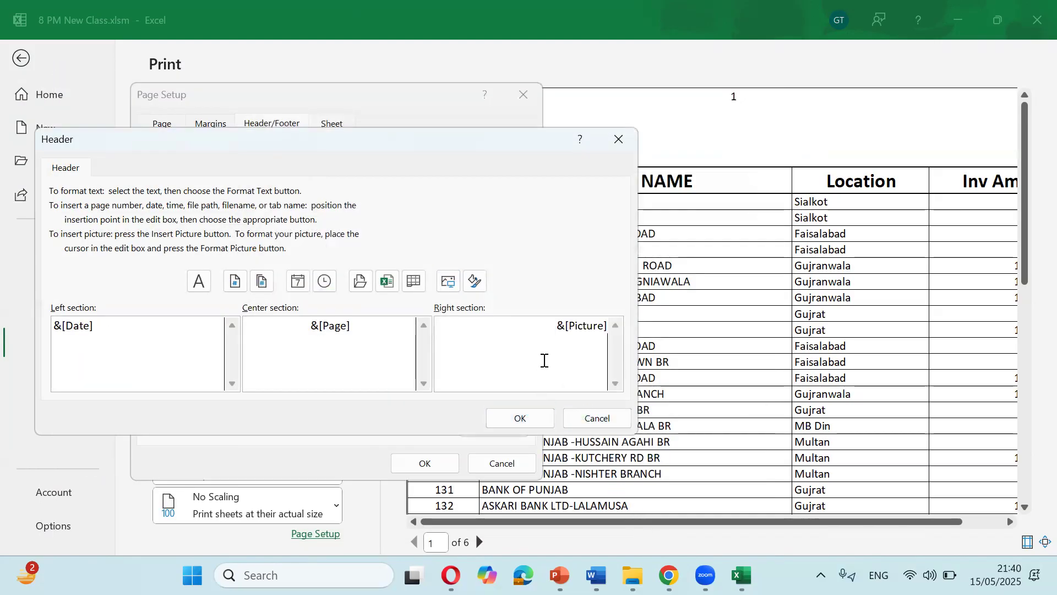
mouse_move(607, 326)
left_mouse_down()
mouse_move(589, 328)
mouse_move(600, 328)
left_mouse_up()
left_click(518, 418)
left_click(411, 464)
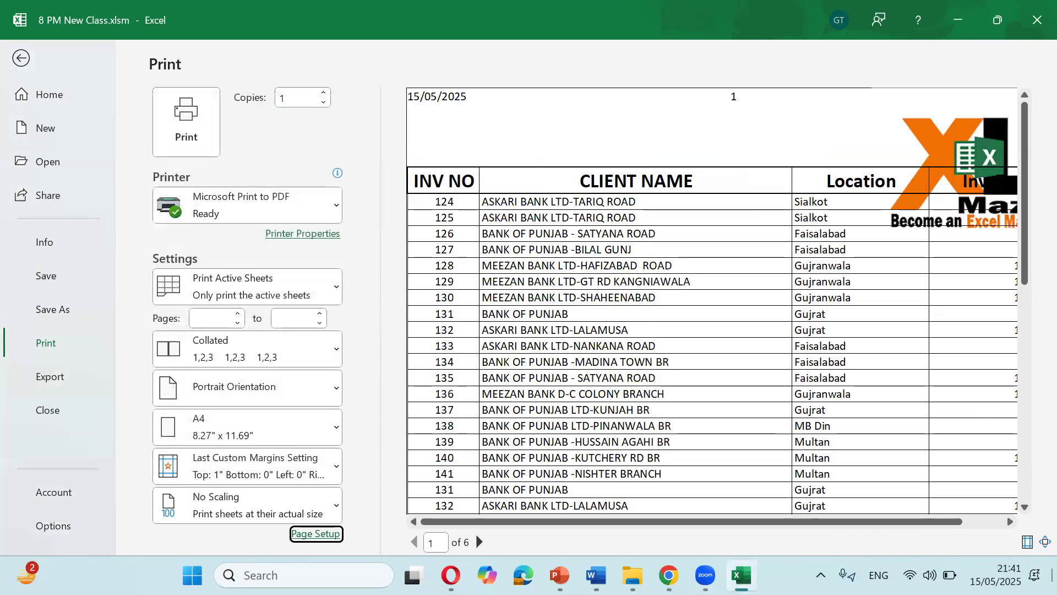
- View whole pages in the print preview and go through pages 1 to 5 to check the header logo
left_click(1045, 542)
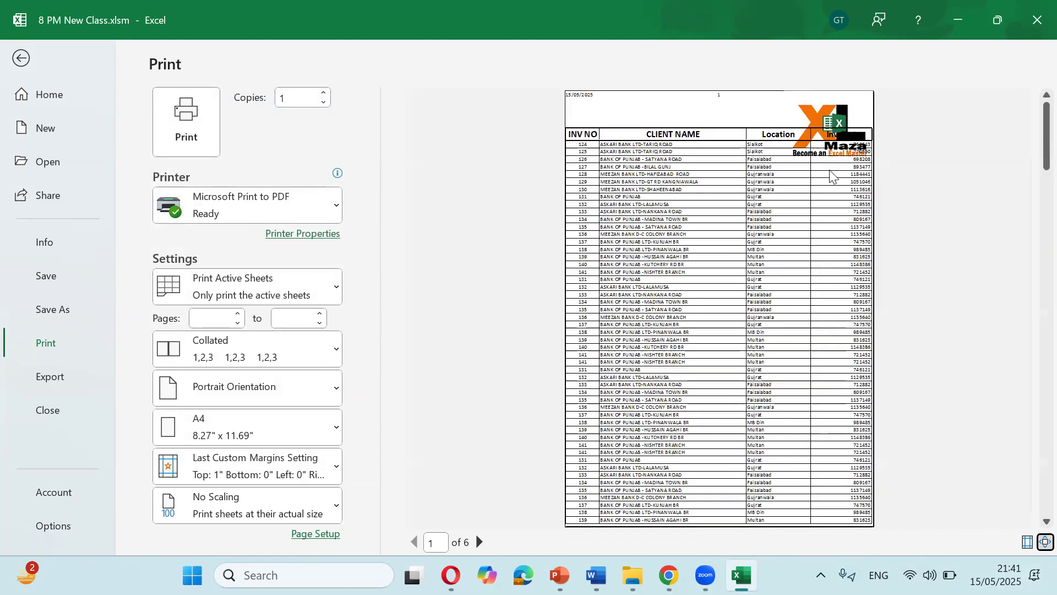
left_click(480, 542)
left_click(479, 541)
left_click(480, 542)
left_click(480, 542)
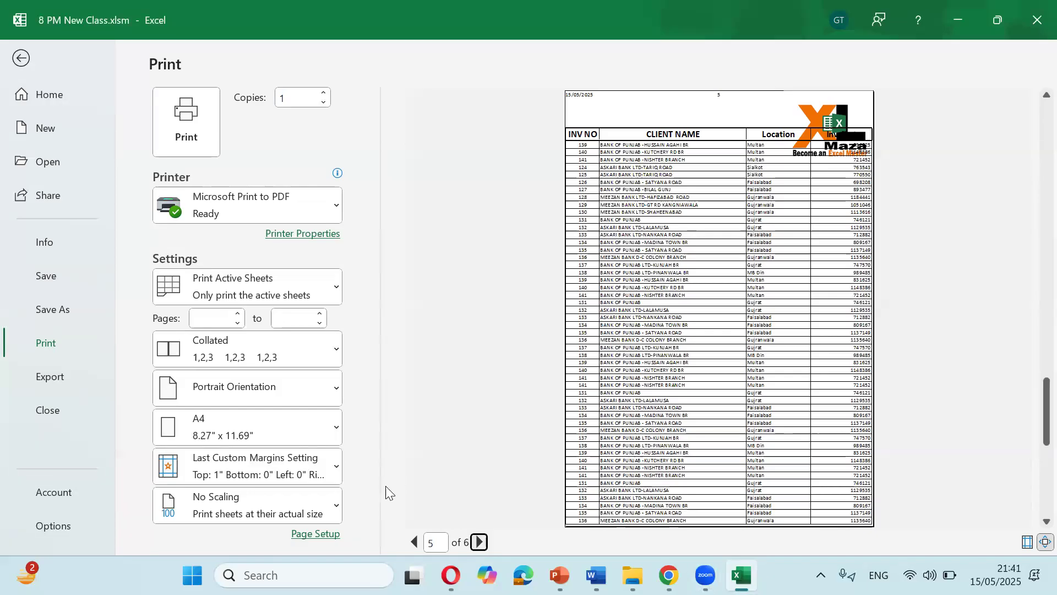
- Open the picture formatting settings for the logo in the custom header's right section
left_click(336, 536)
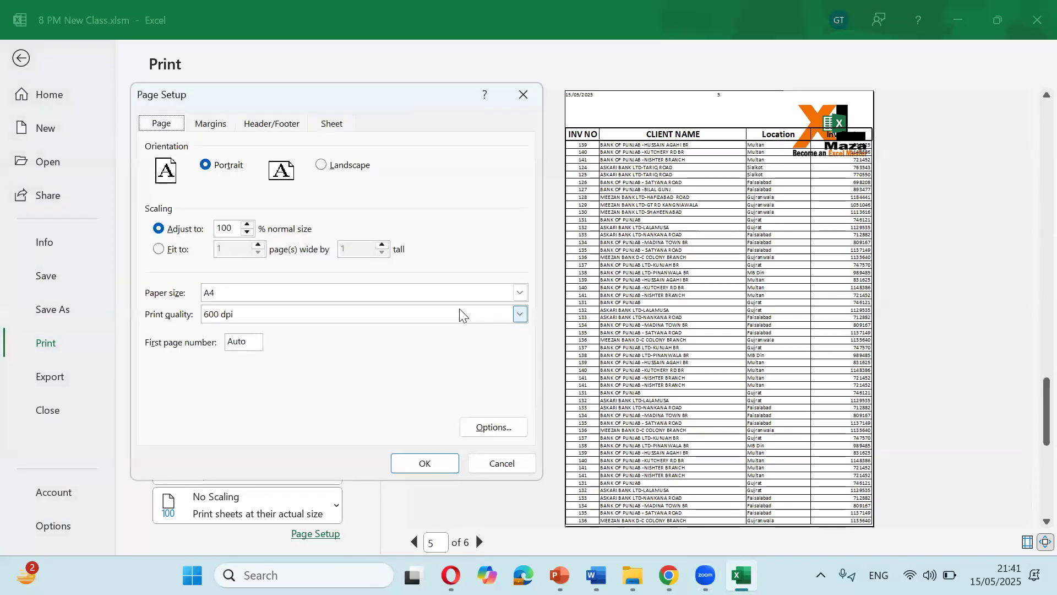
left_click(275, 122)
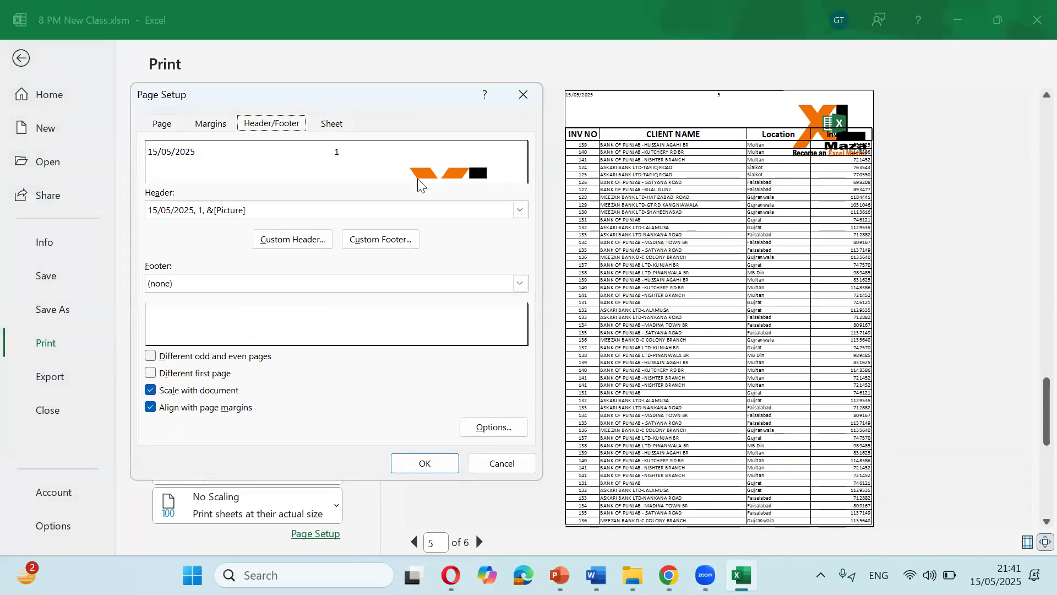
left_click(309, 240)
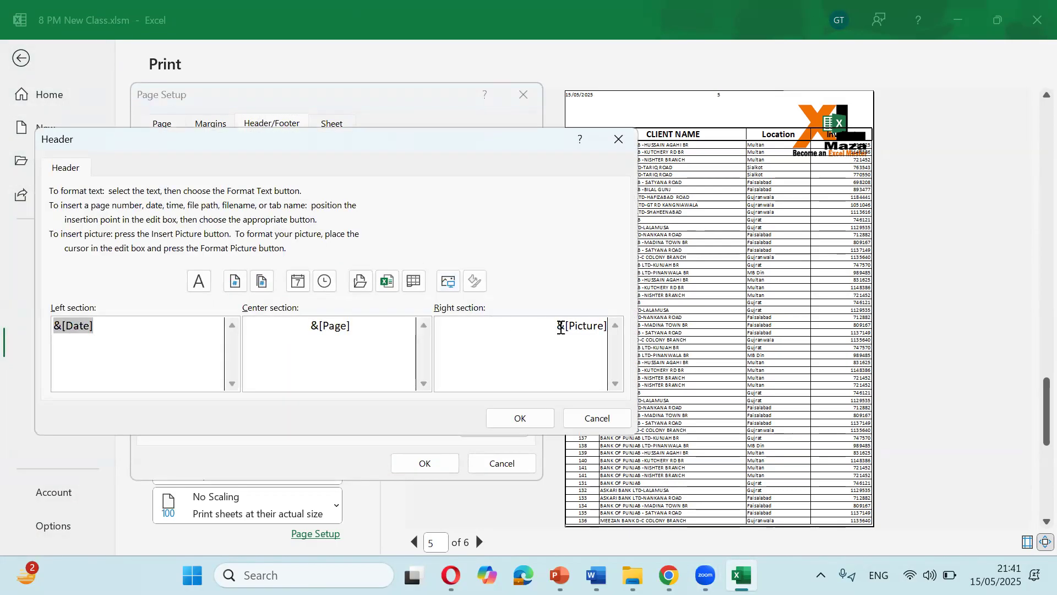
triple_click(561, 327)
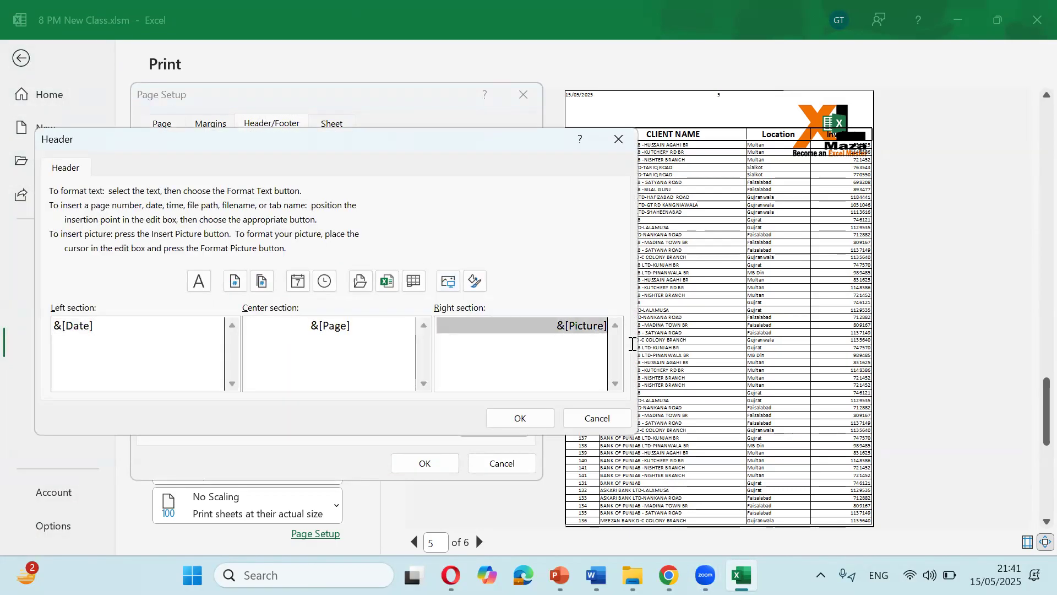
left_click(472, 290)
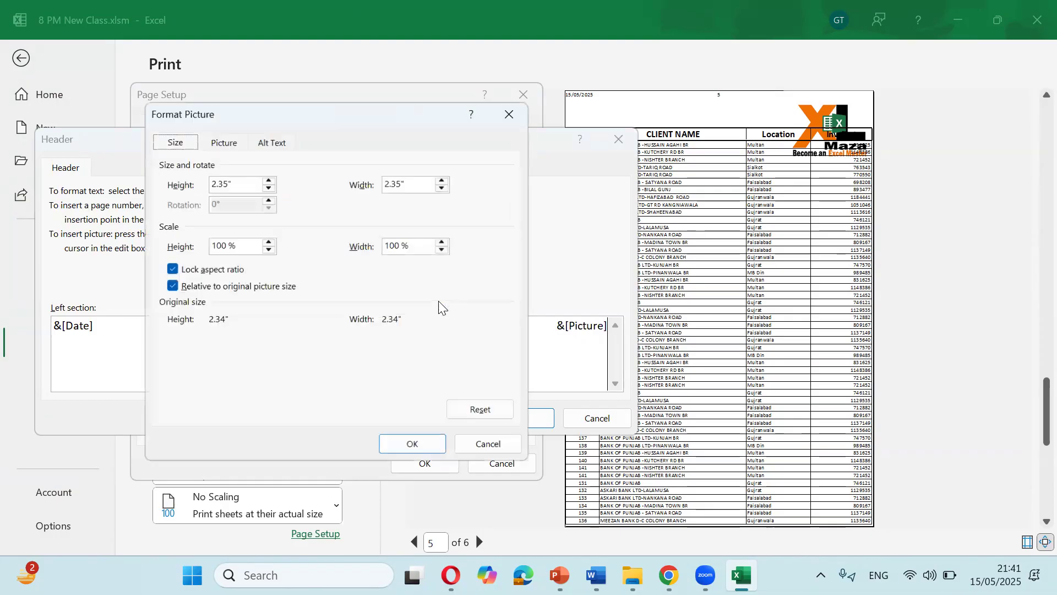
- Scale the header logo to 42 % with the aspect ratio locked and apply the page setup
left_click(269, 242)
left_click_drag(268, 250, 269, 254)
left_click(268, 240)
left_click(268, 240)
left_click(268, 241)
left_click(268, 241)
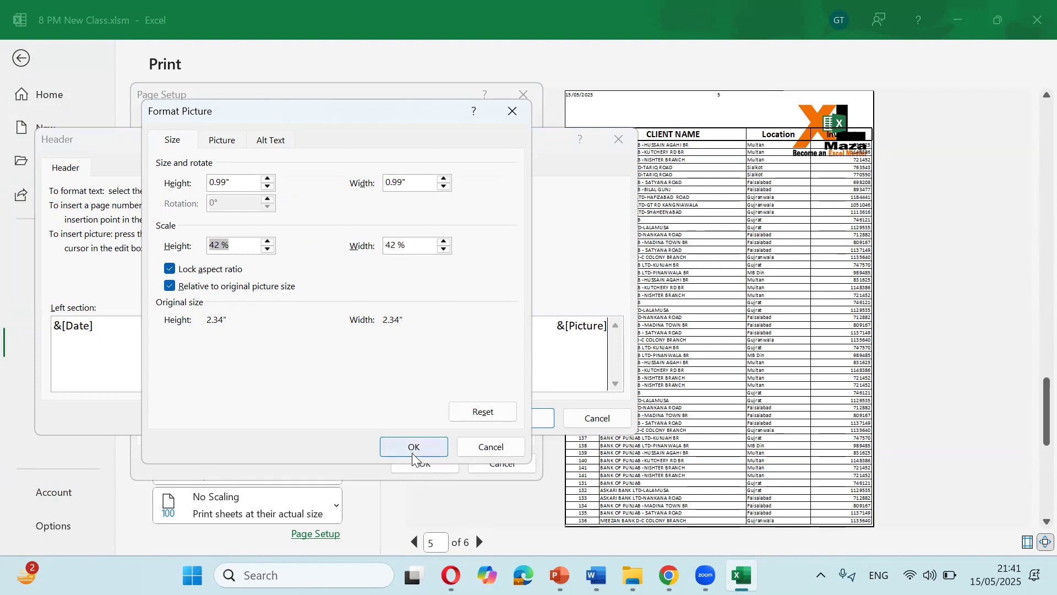
left_click(414, 447)
left_click(518, 418)
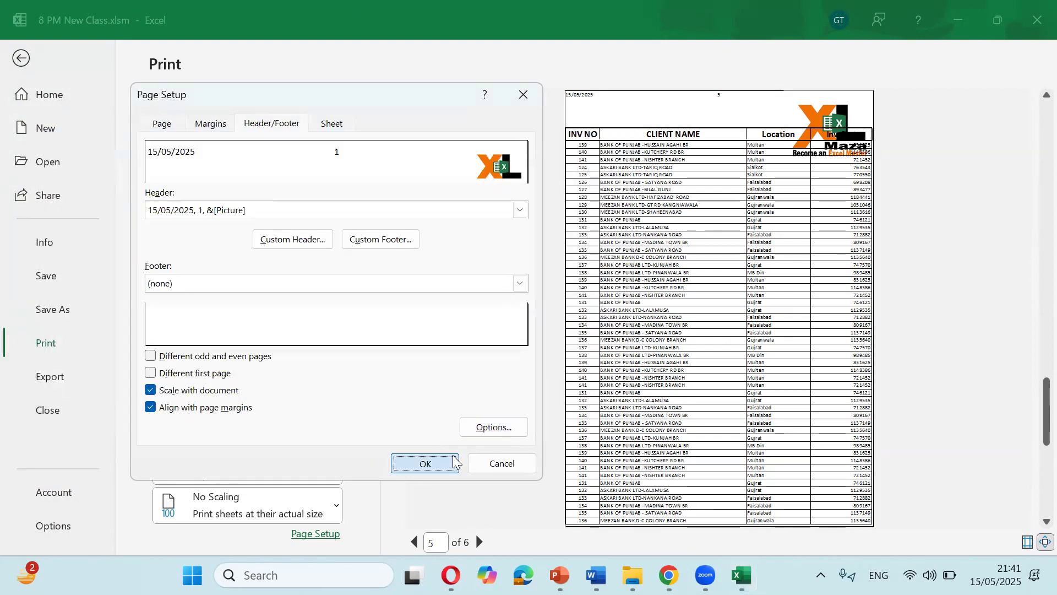
left_click(453, 463)
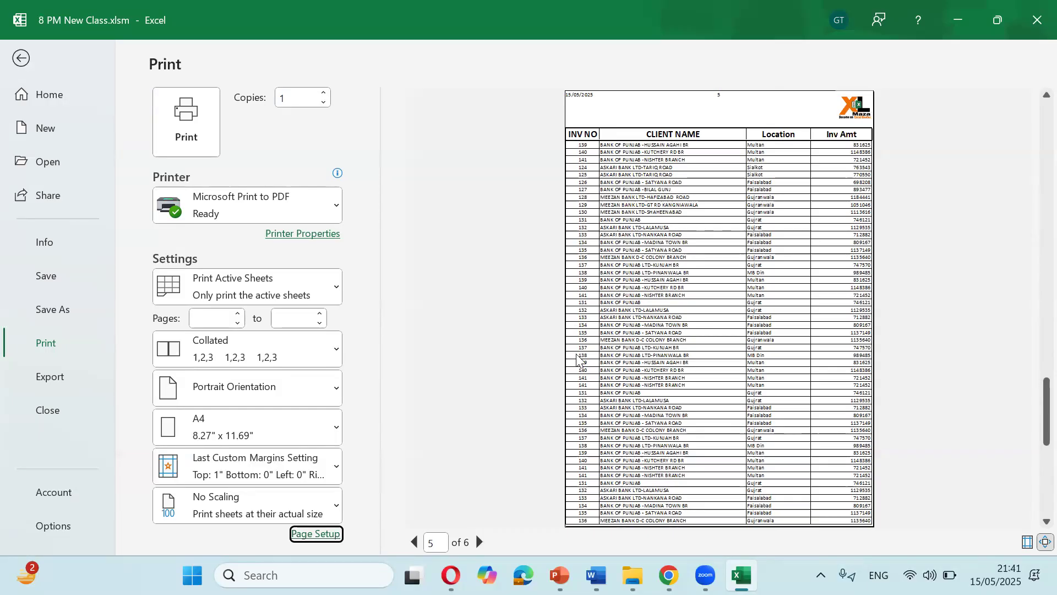
- Check the resized logo on the last page of the print preview and go back through the pages to page 1
left_click(479, 542)
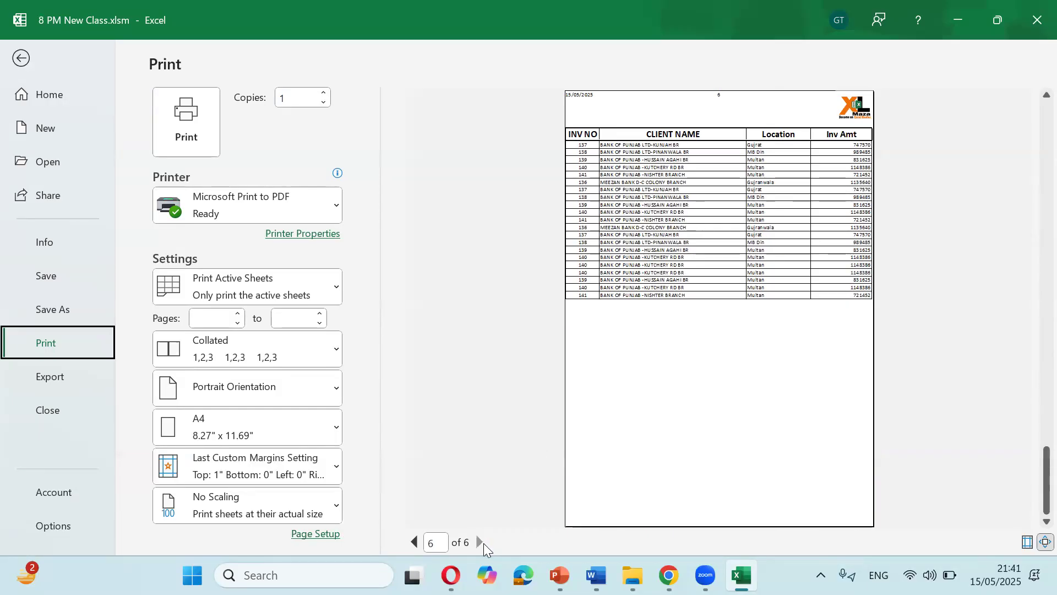
left_click(414, 542)
left_click(414, 542)
left_click(414, 542)
left_click(414, 543)
left_click(414, 542)
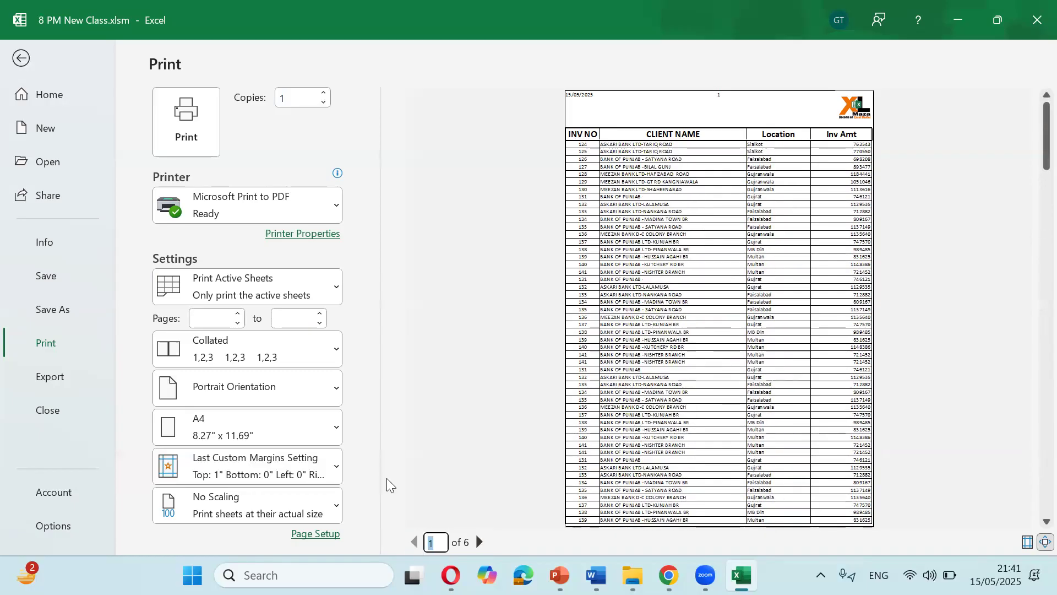
- Return to the worksheet and look through the invoice rows, ending back at the header row
left_click(22, 59)
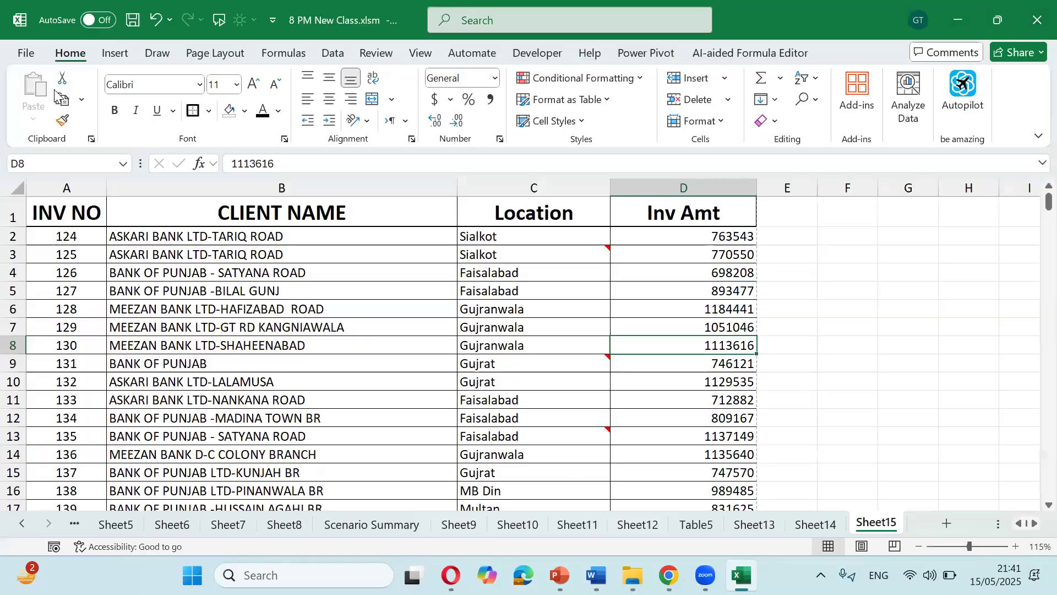
left_click(353, 292)
scroll(364, 309, "down", 13)
scroll(365, 309, "down", 20)
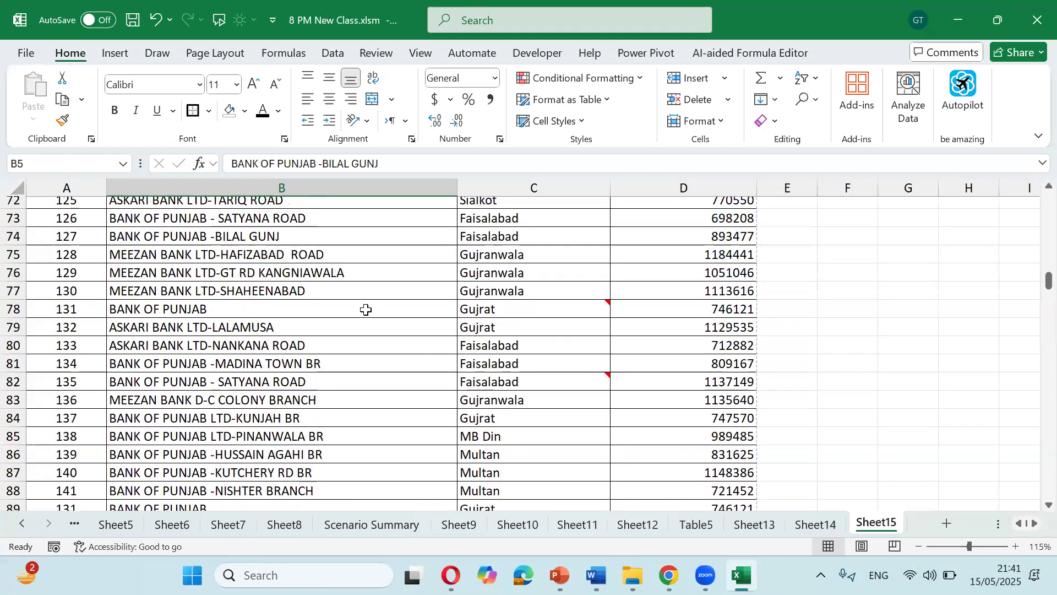
scroll(365, 309, "up", 11)
scroll(500, 352, "up", 20)
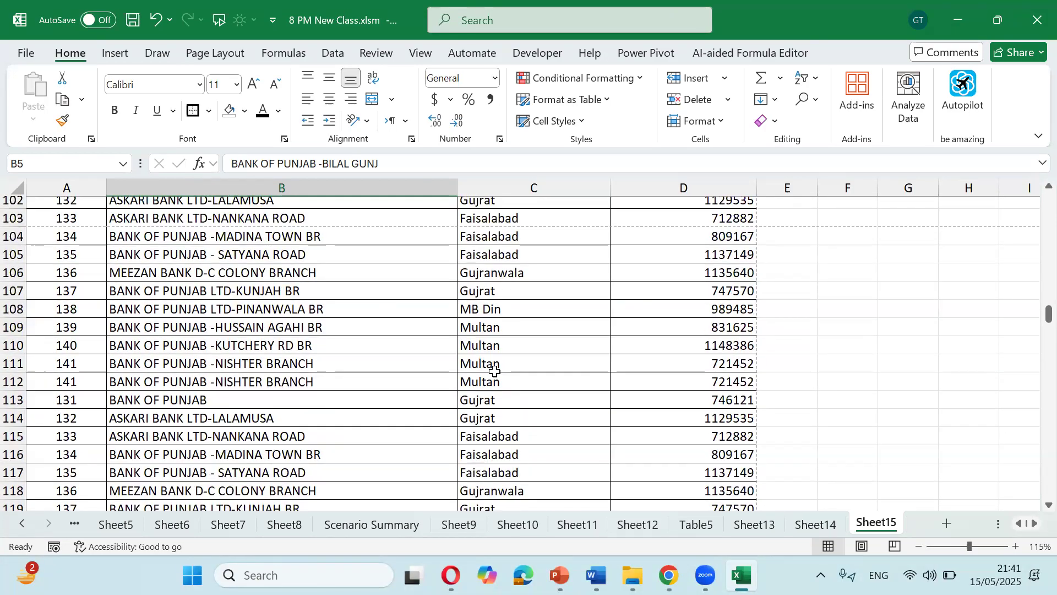
scroll(495, 371, "up", 6)
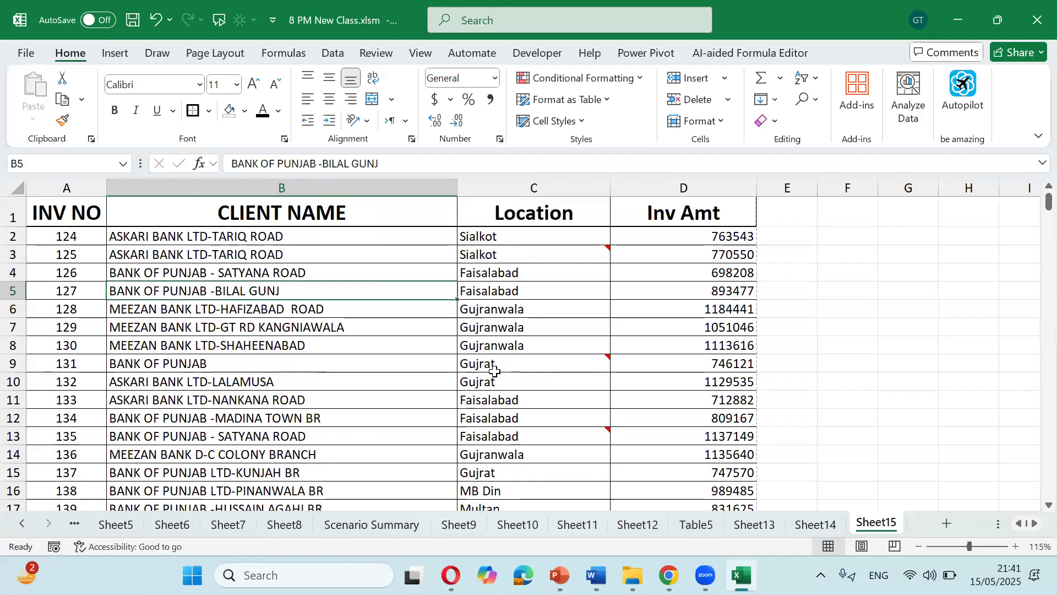
- Add a custom footer in the print page setup with "Prepared by" and the preparer's name in the center section
key("ctrl+p")
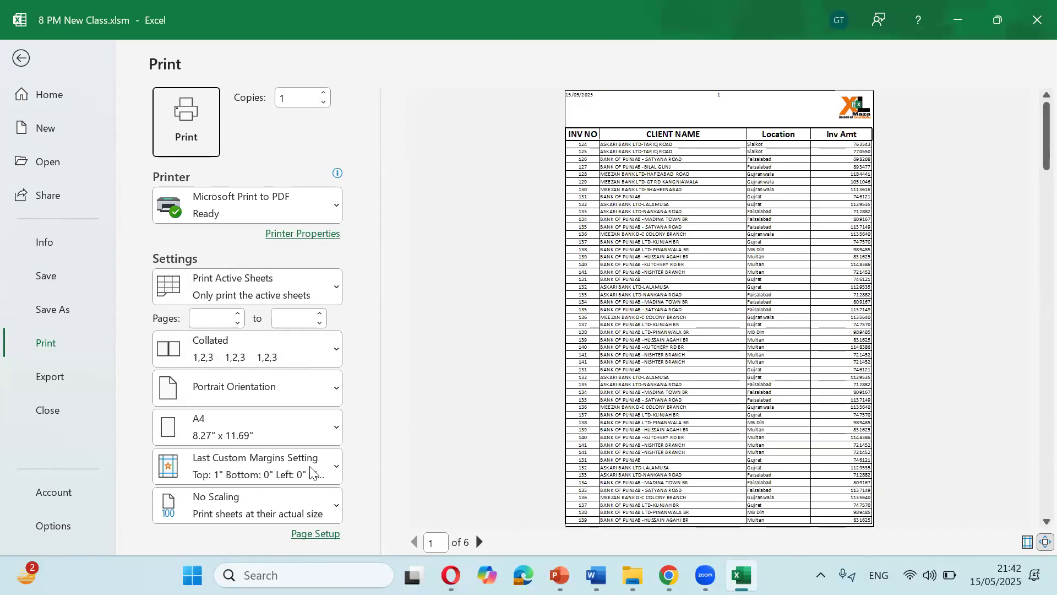
left_click(316, 533)
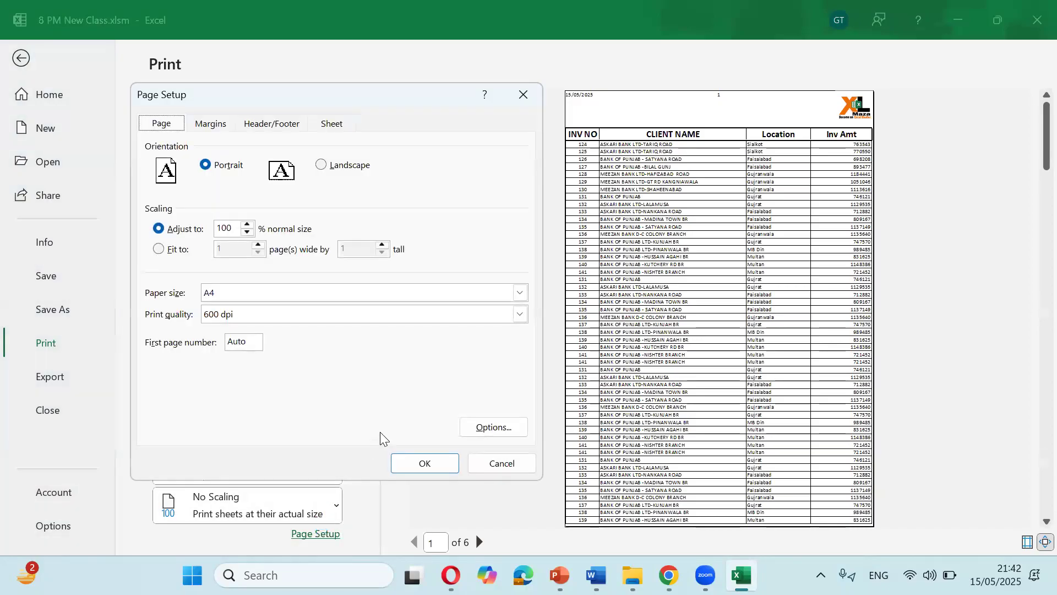
left_click(268, 122)
left_click(380, 239)
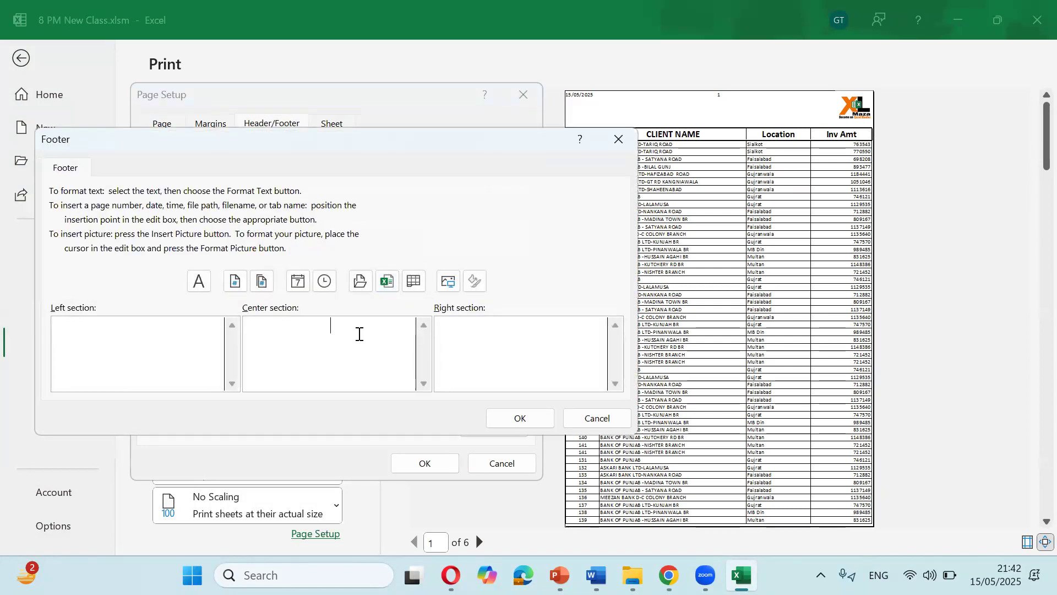
left_click(359, 334)
type("Prepared by Gohar")
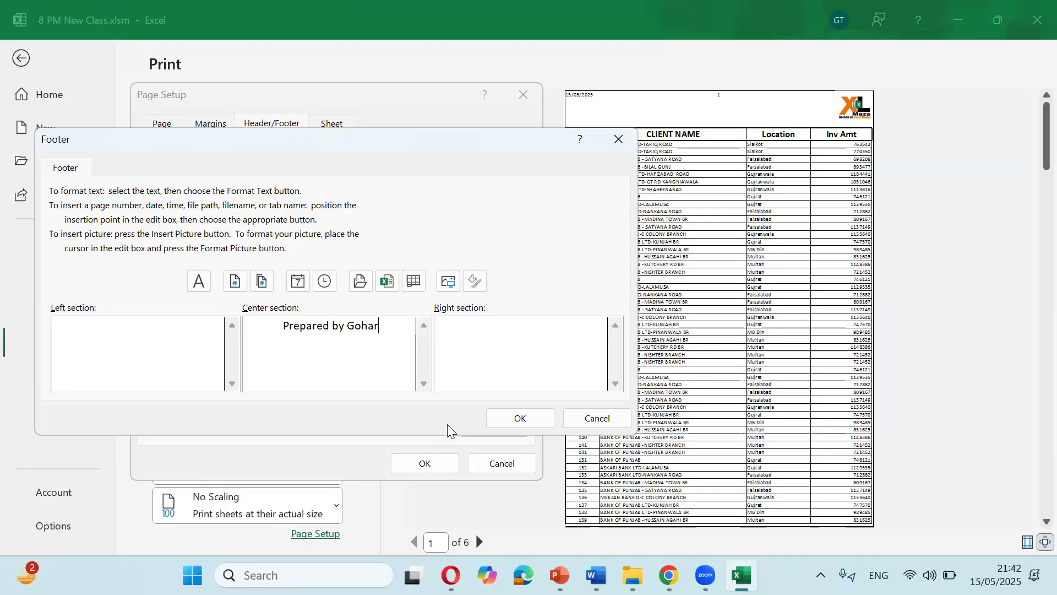
left_click(496, 420)
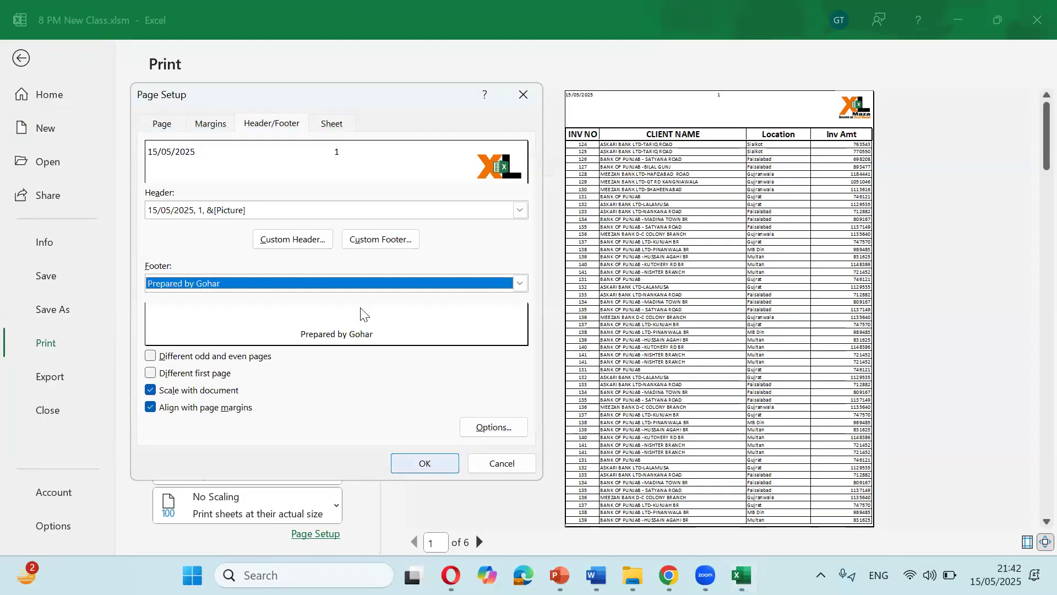
- Set the page's bottom margin to 1 and apply the page setup
left_click(210, 123)
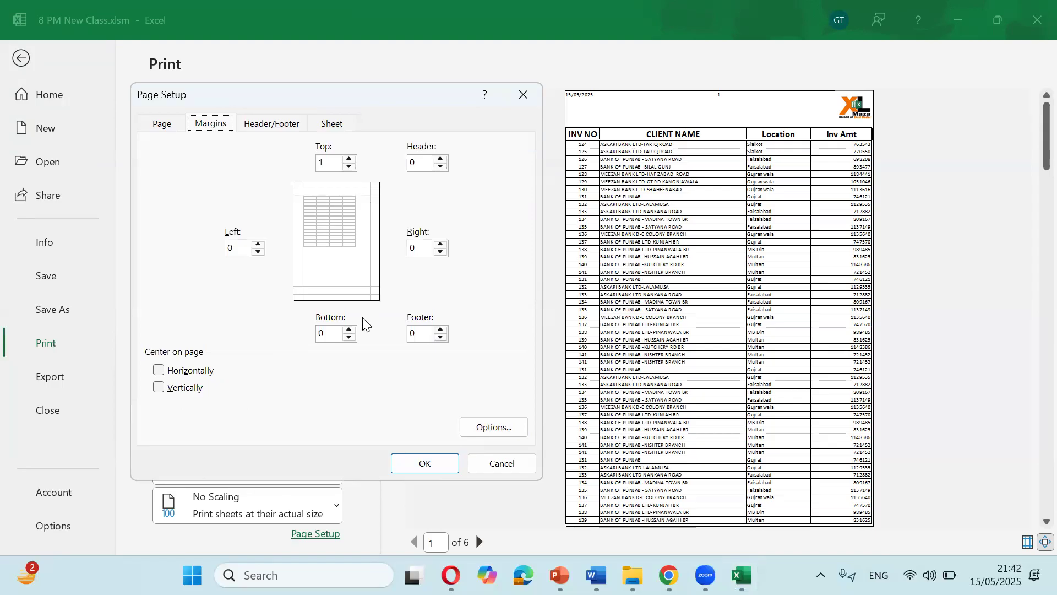
left_click(348, 330)
left_click(348, 330)
left_click(349, 330)
left_click(349, 329)
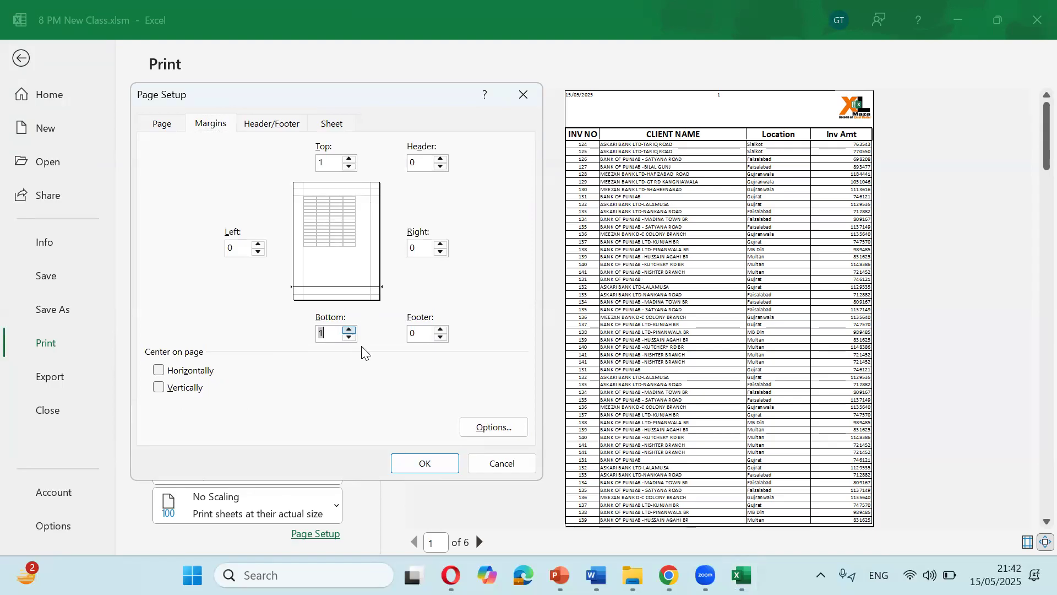
left_click(422, 464)
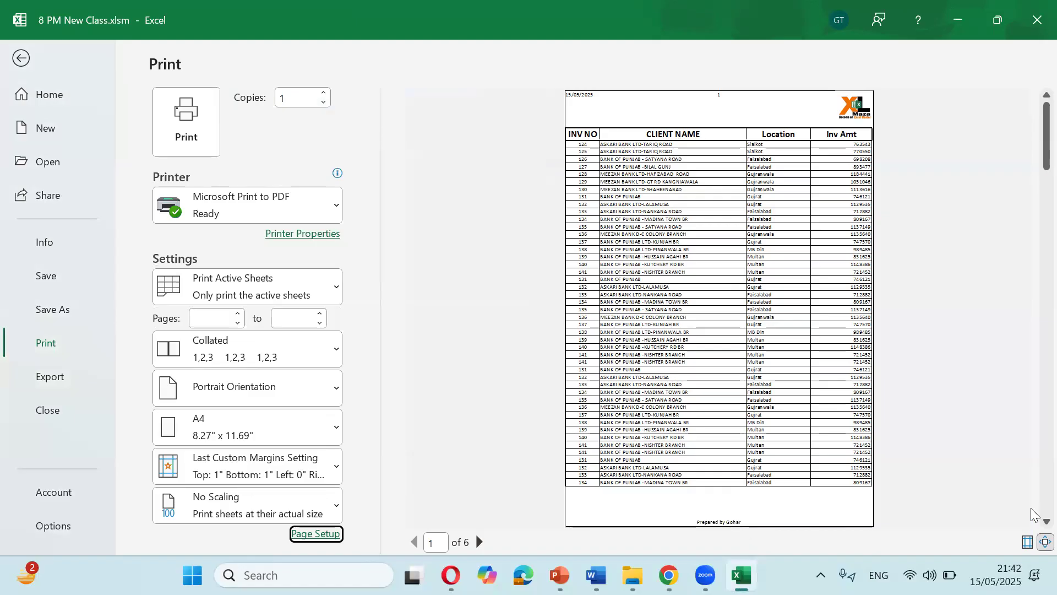
- Examine the footer at the bottom of the first page in the print preview and page through to page 6
left_click(726, 450)
scroll(916, 314, "down", 10)
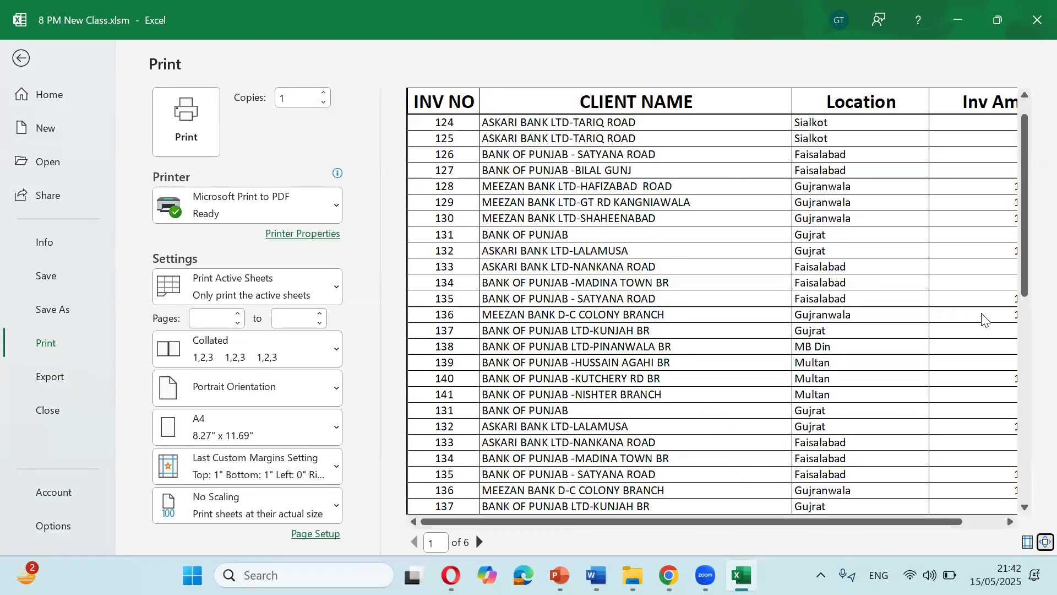
scroll(887, 382, "down", 2)
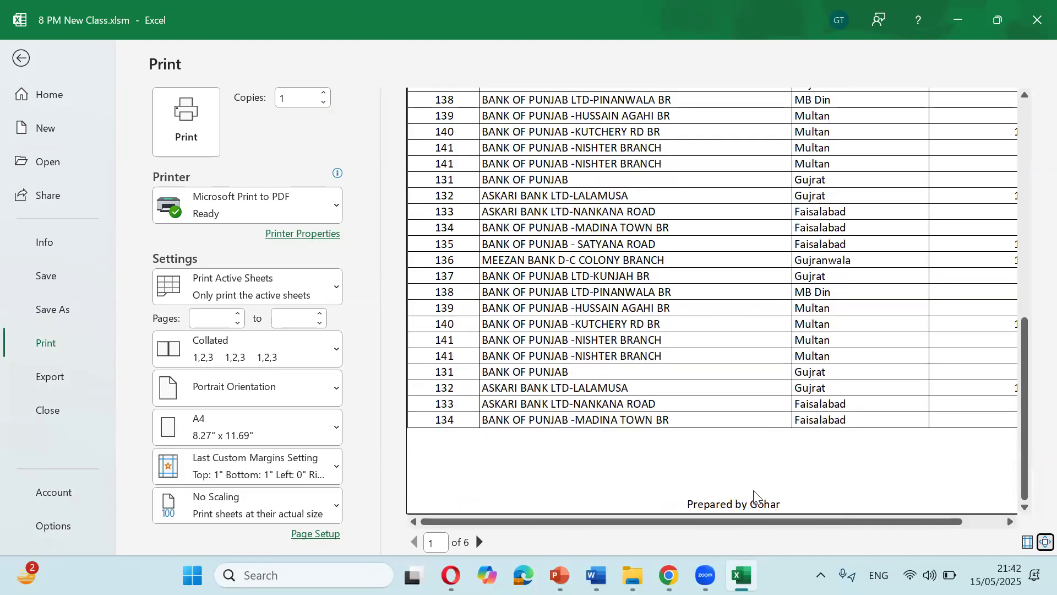
left_click(486, 546)
left_click(485, 545)
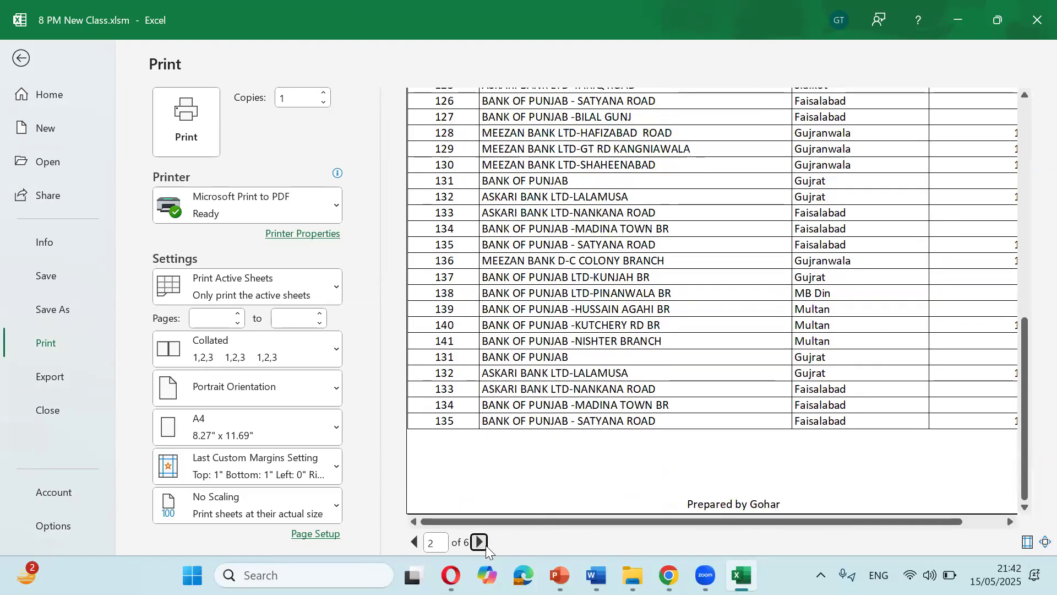
left_click(486, 545)
left_click(486, 545)
left_click(487, 545)
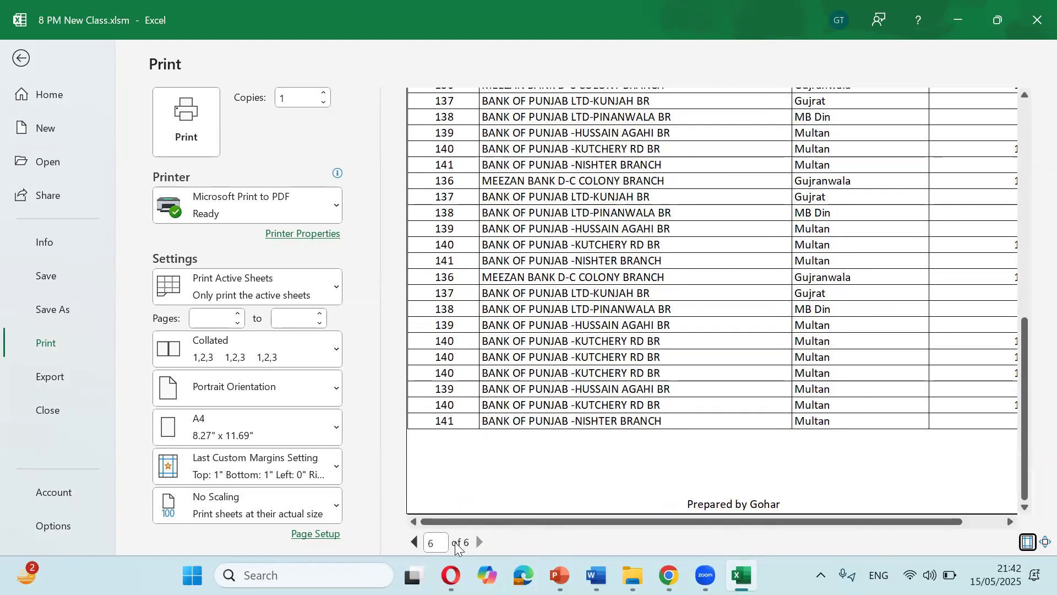
- Return to the worksheet, look over the invoice rows, and select the header cells A1:D1
left_click(21, 59)
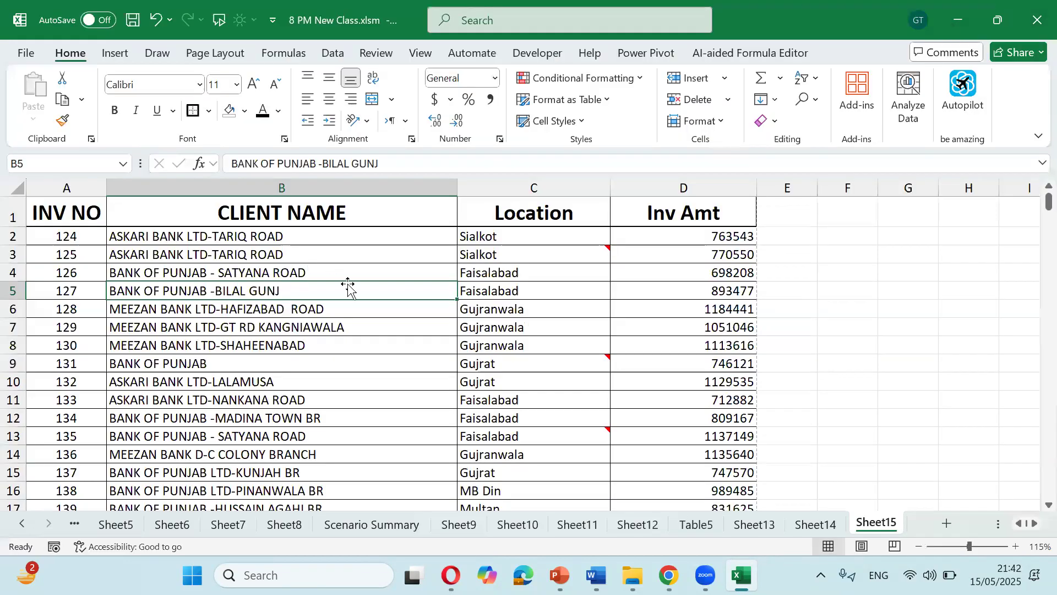
scroll(353, 291, "down", 20)
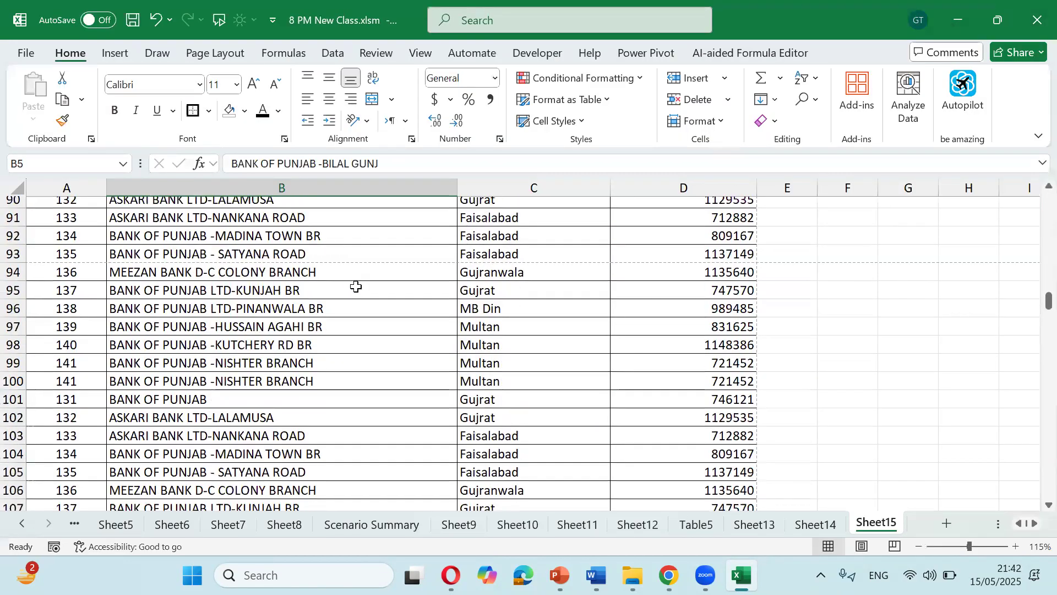
scroll(356, 286, "up", 20)
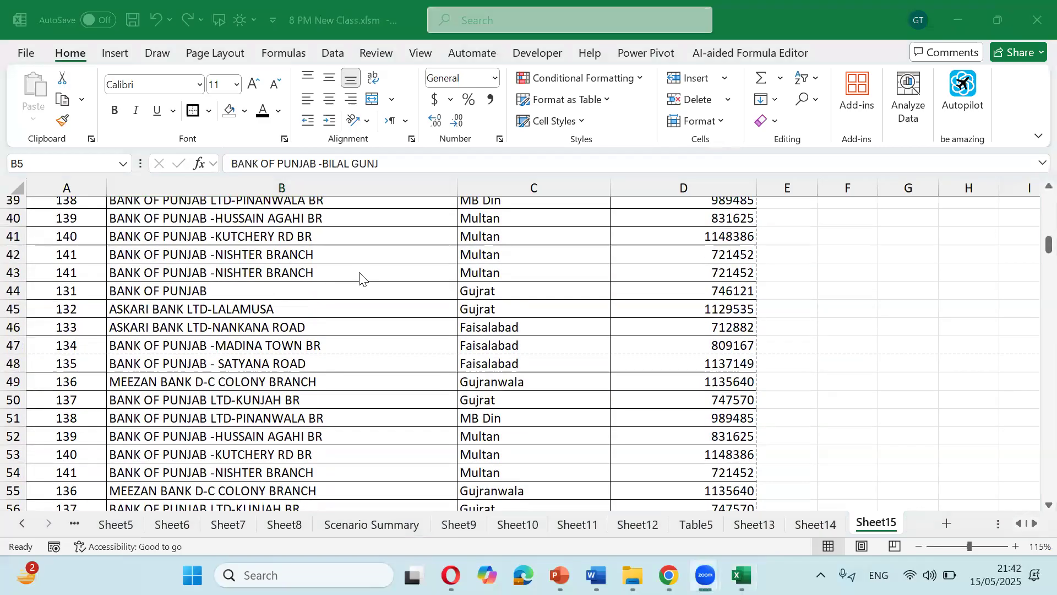
scroll(359, 278, "up", 13)
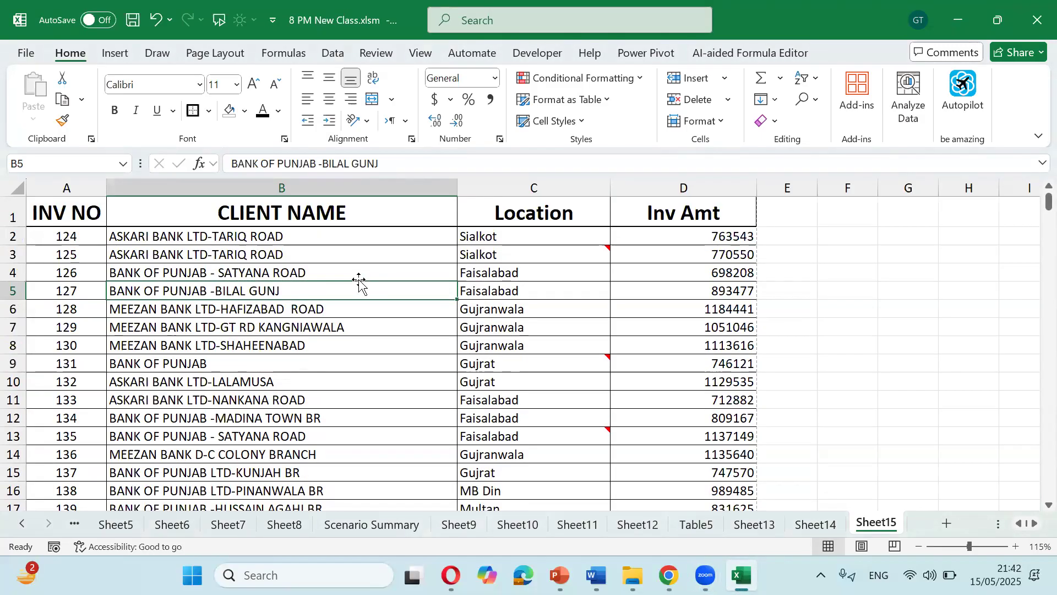
scroll(358, 280, "down", 2)
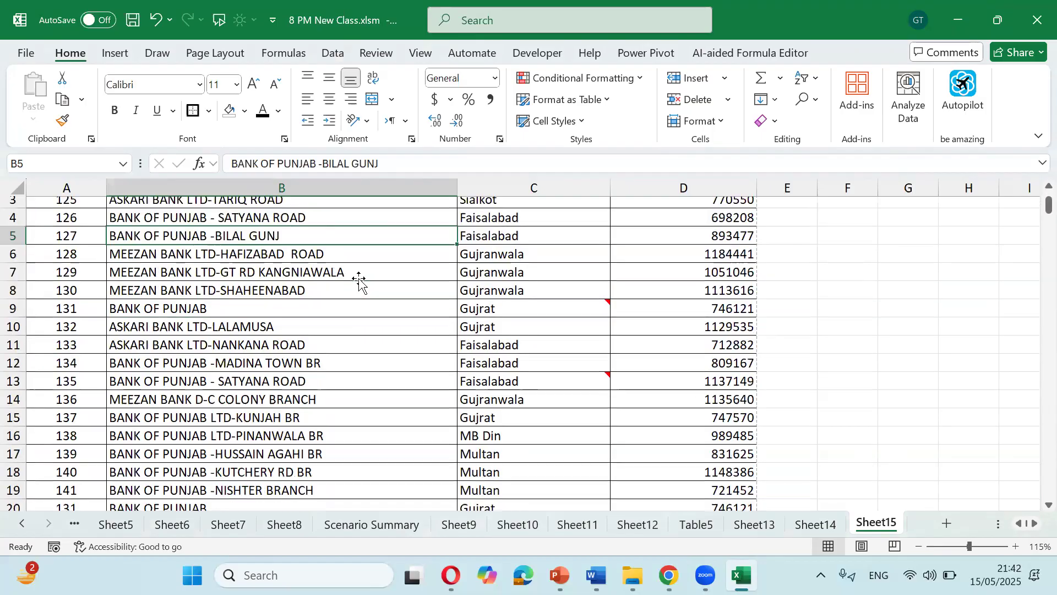
scroll(359, 280, "up", 2)
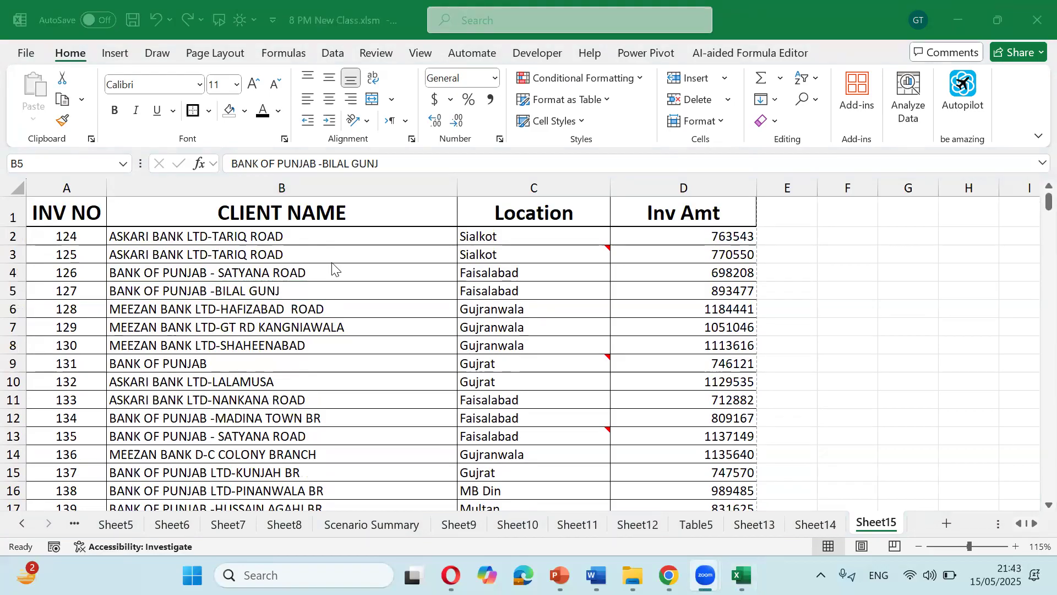
left_click(321, 290)
left_click_drag(86, 208, 655, 203)
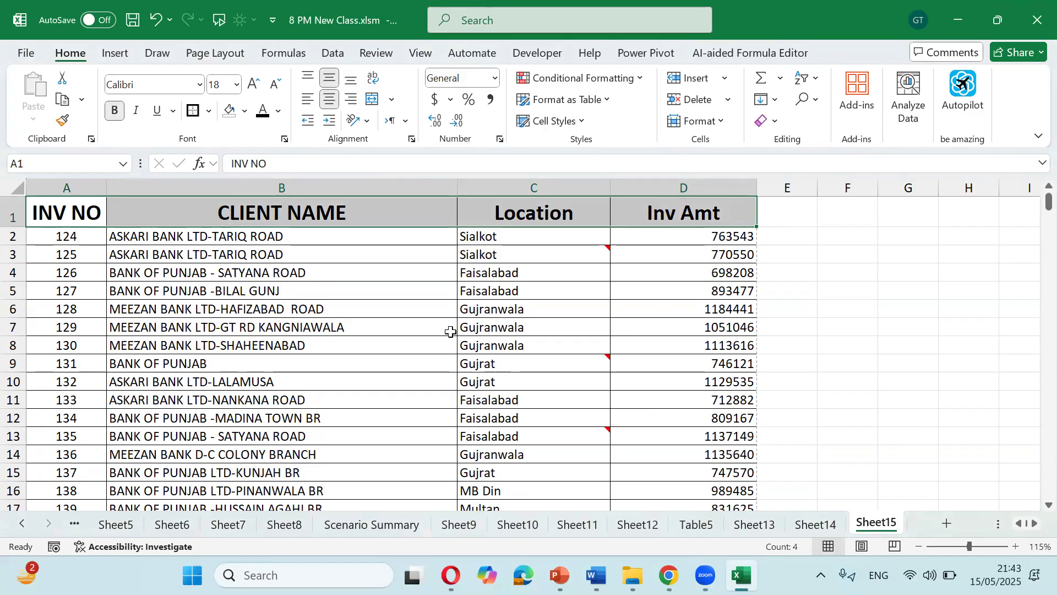
- Switch to Page Layout view and replace the page number in the header's center section with a copy of the logo's &[Picture] code
left_click(864, 548)
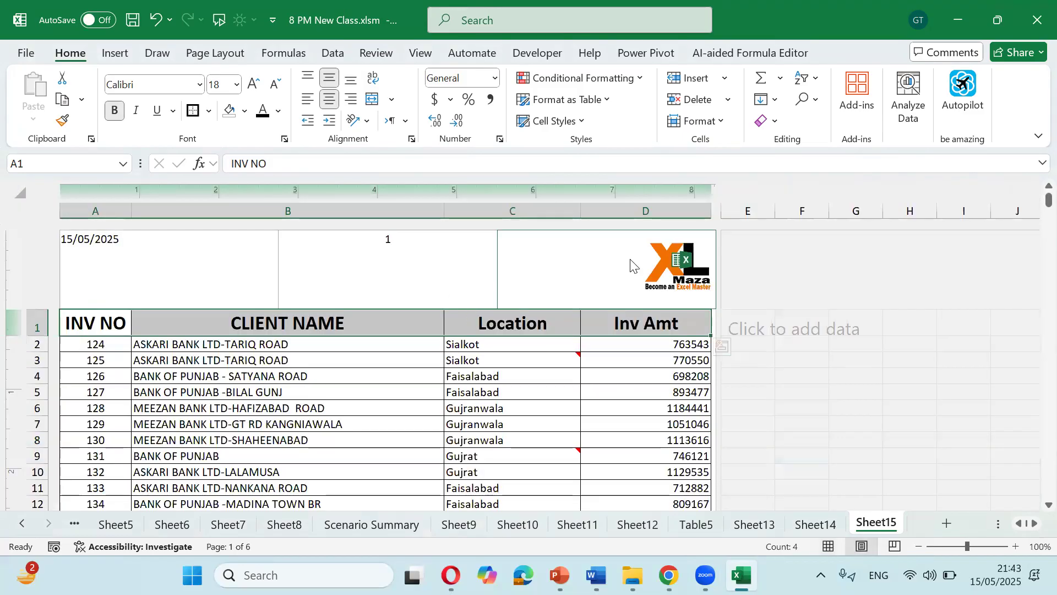
left_click(658, 259)
key("ctrl+c")
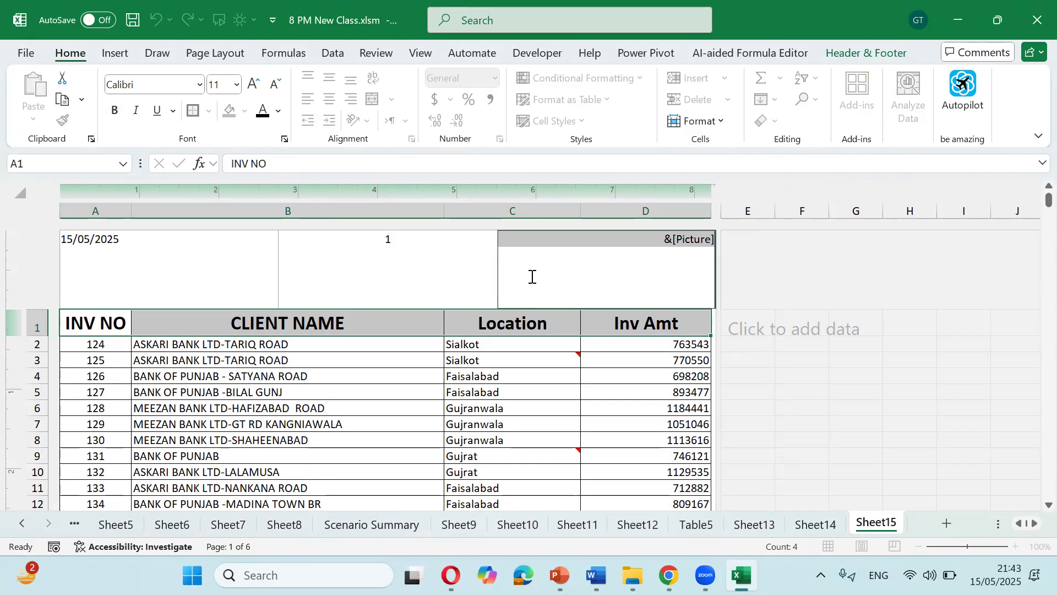
left_click(458, 272)
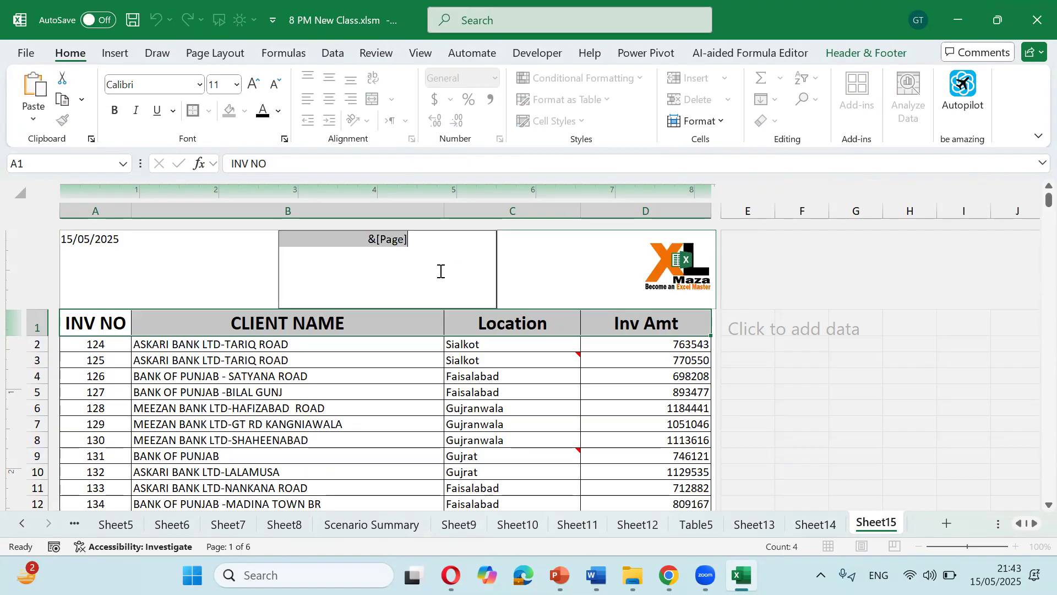
key("ctrl+v")
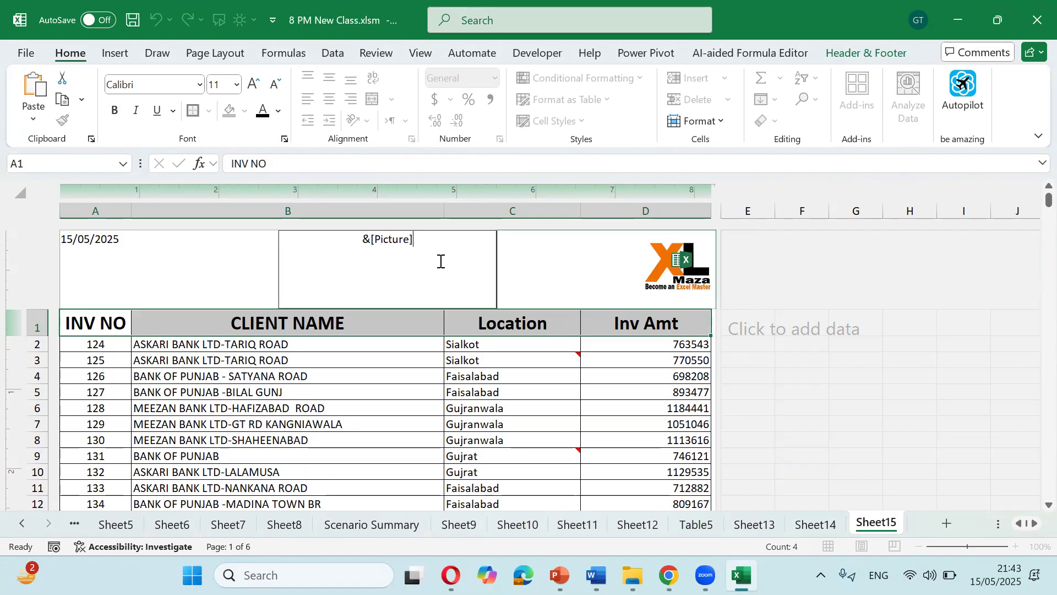
- Insert the XL Maza logo from a file as the picture of the header's center section
left_click(558, 300)
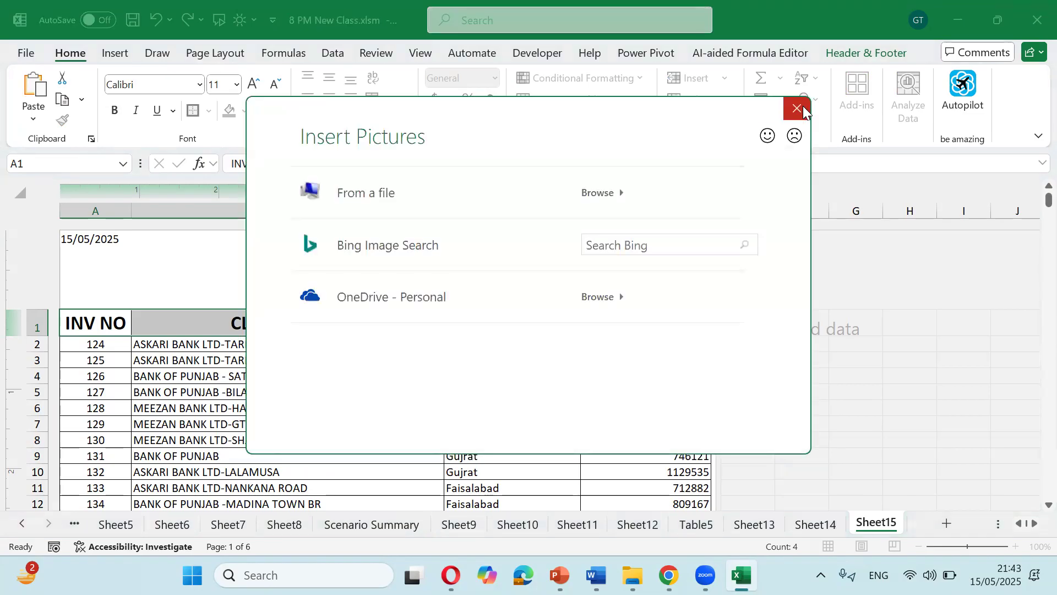
left_click(598, 190)
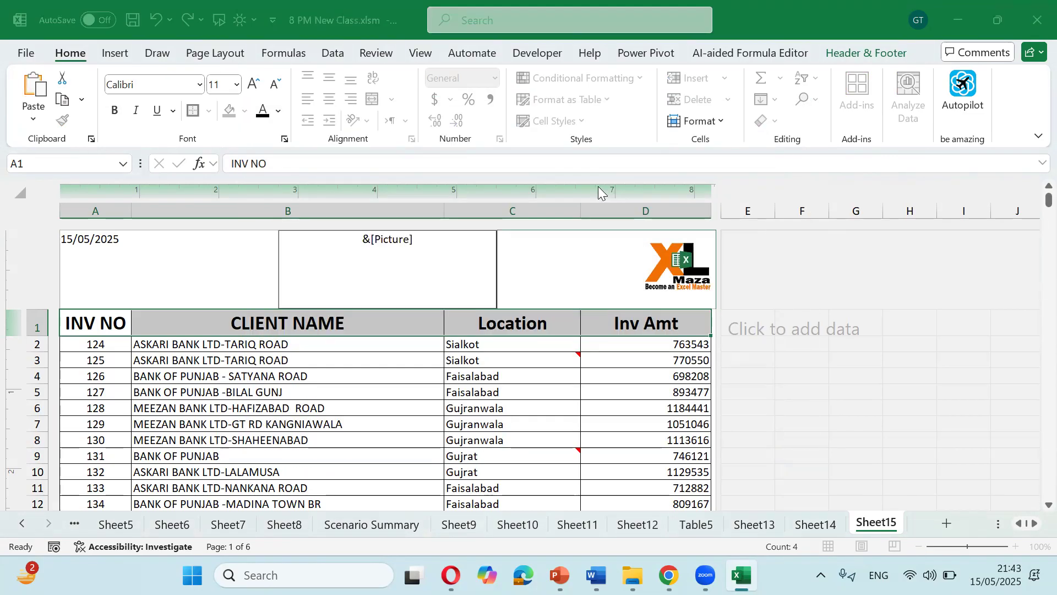
scroll(407, 323, "down", 10)
double_click(391, 346)
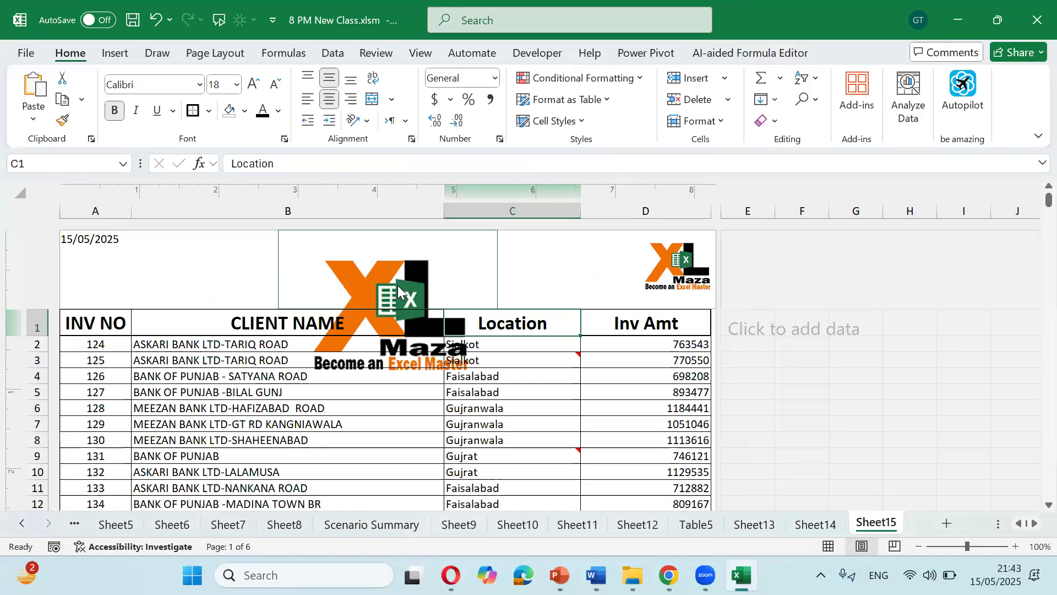
- Move the center logo down into the invoice rows by adding about 17 blank lines before its &[Picture] code
left_click(399, 291)
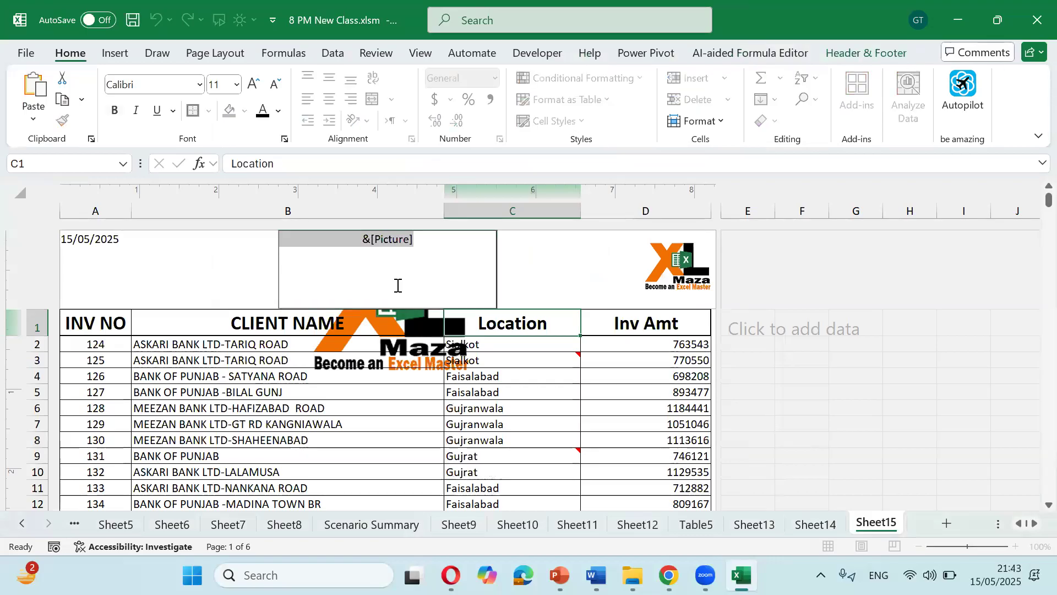
left_click(420, 242)
left_click_drag(420, 243, 343, 243)
left_click(368, 267)
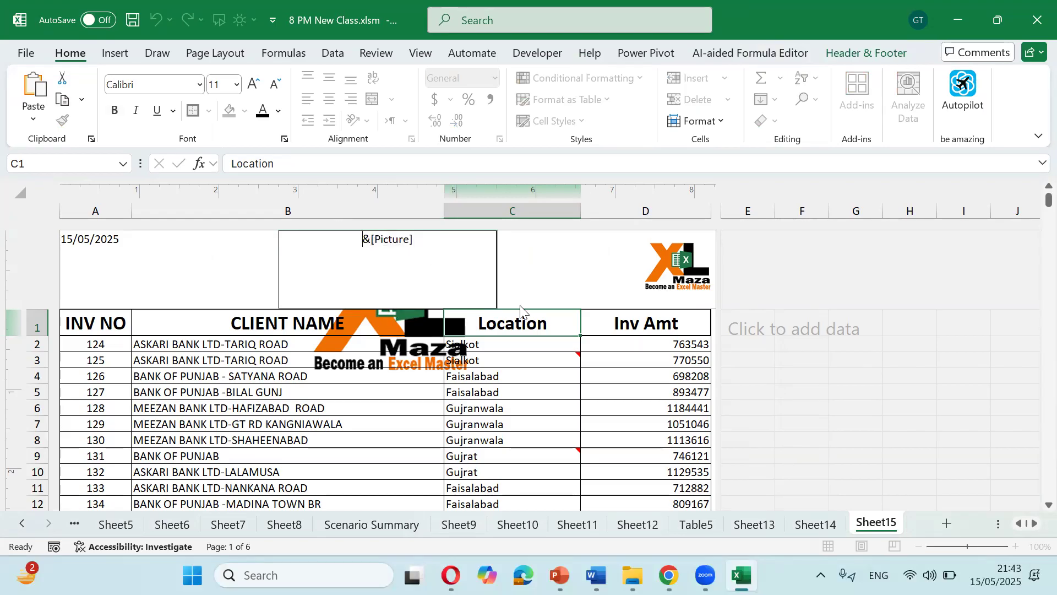
key("Return")
key("Return")
key("Return")
key("Return")
key("Return")
key("Return")
key("Return")
key("Return")
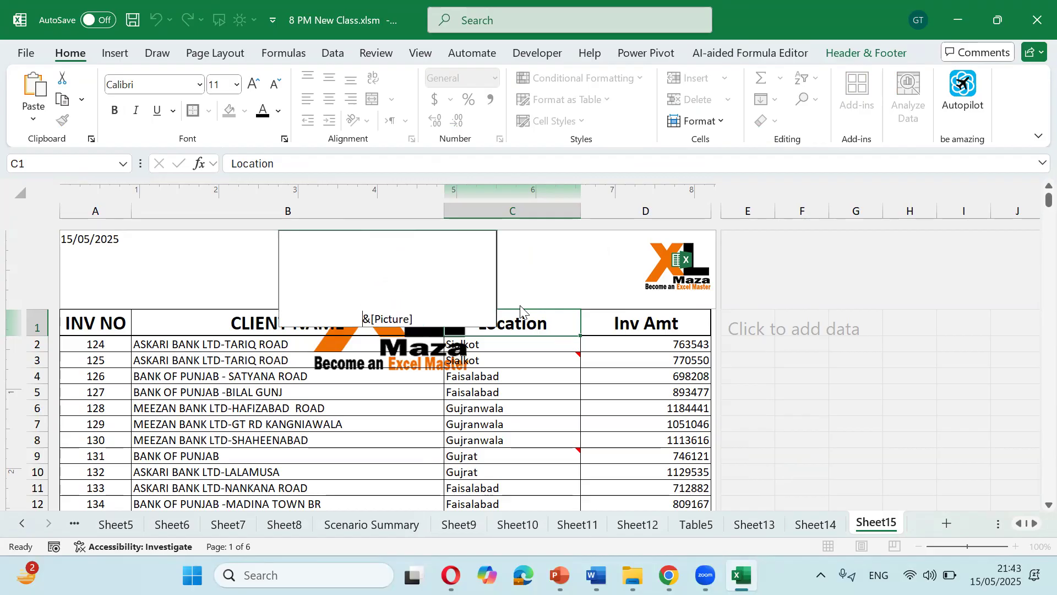
key("Return")
key("Return")
key("Return")
key("Return")
key("Return")
key("Return")
key("Return")
key("Return")
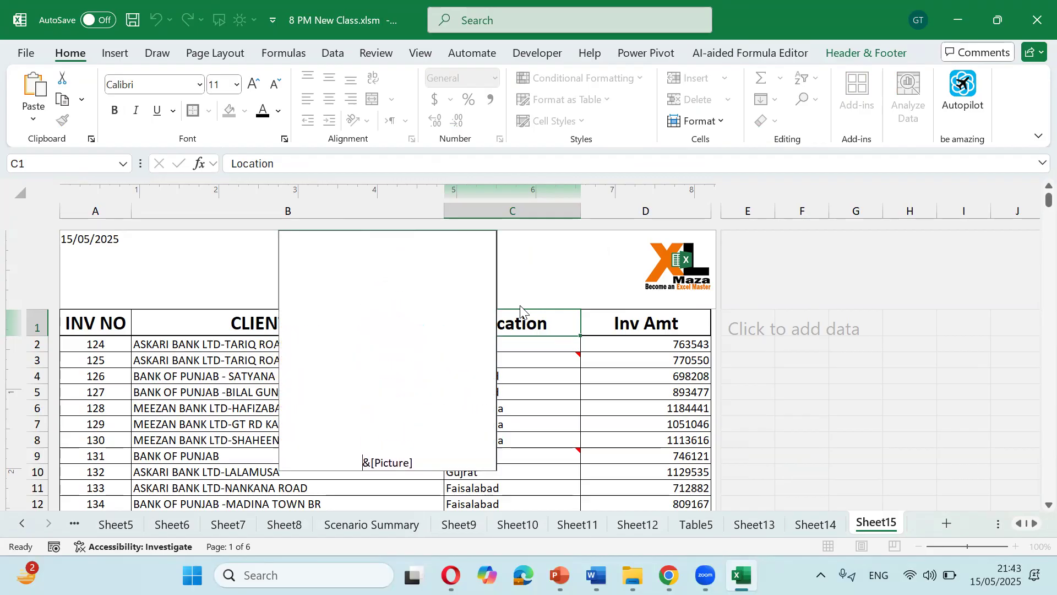
key("Return")
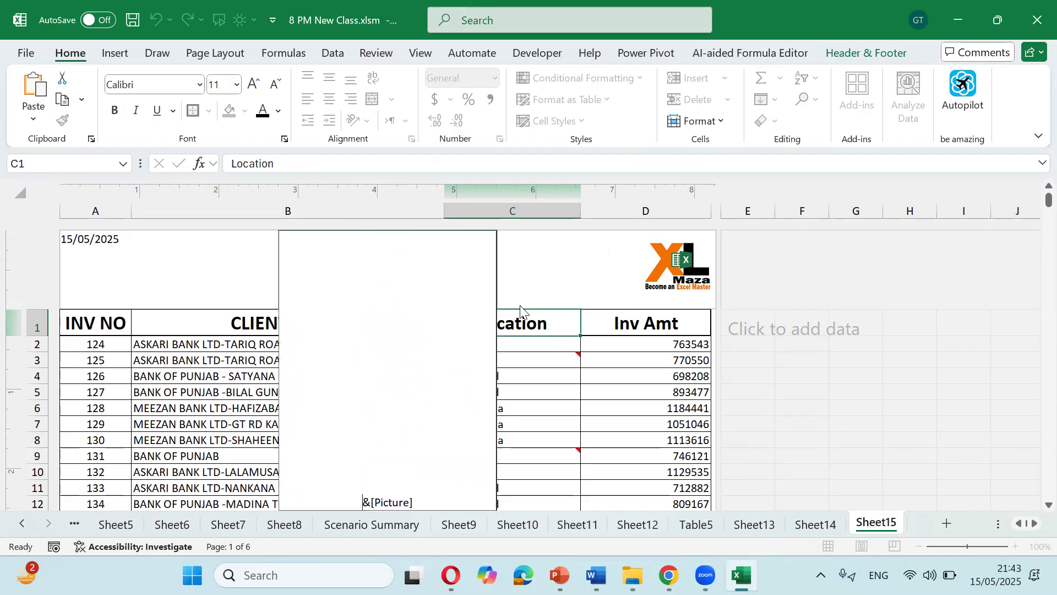
left_click(560, 356)
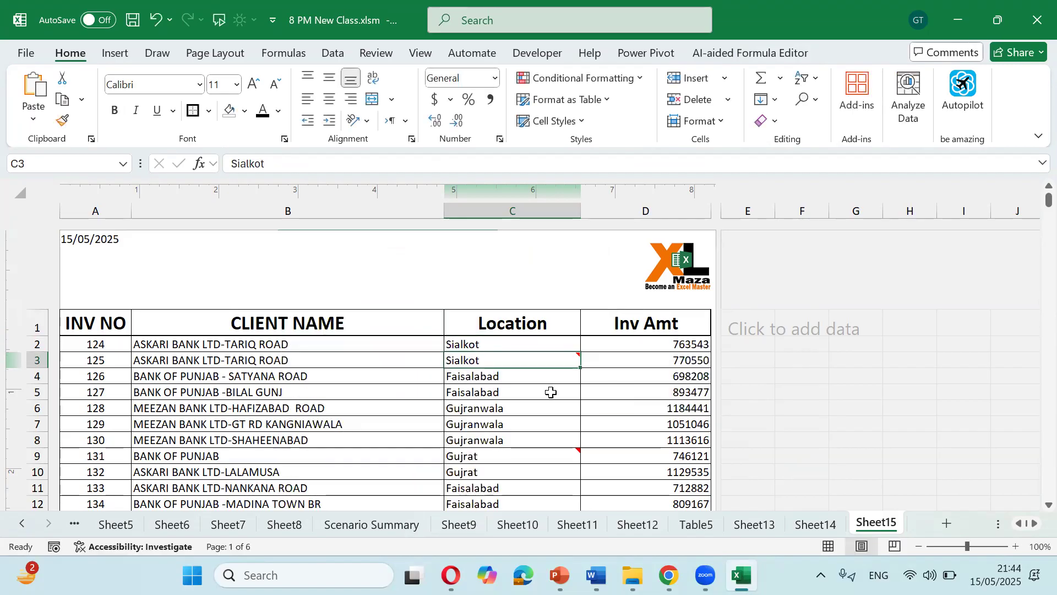
- Inspect the center logo's position over the invoice rows with the page layout zoomed out to 70%
scroll(549, 390, "down", 6)
scroll(550, 389, "up", 2)
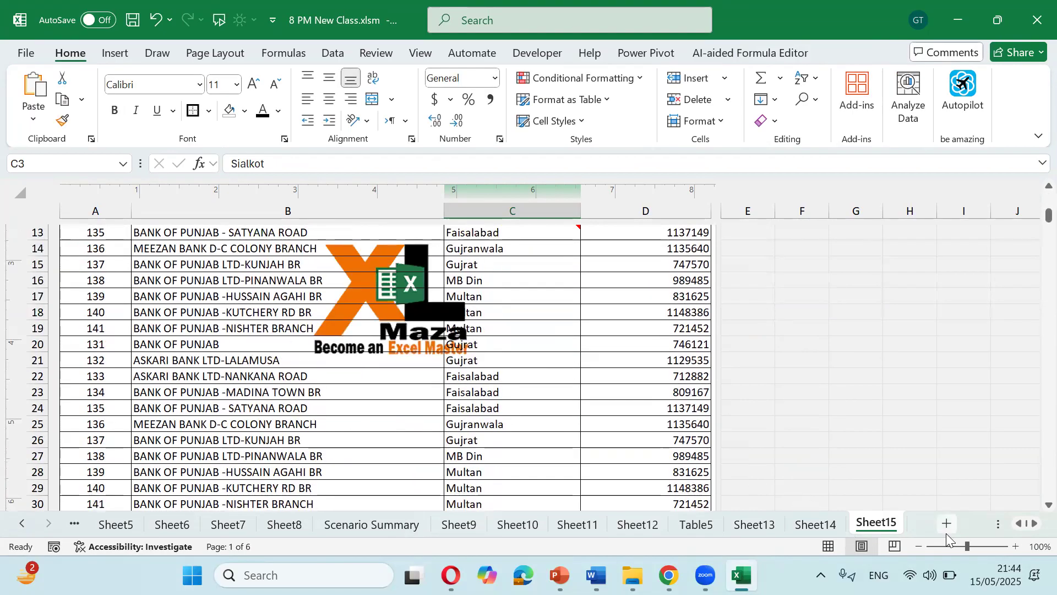
left_click(919, 546)
left_click(918, 547)
left_click(919, 547)
scroll(344, 362, "up", 3)
scroll(345, 362, "down", 4)
scroll(344, 363, "up", 4)
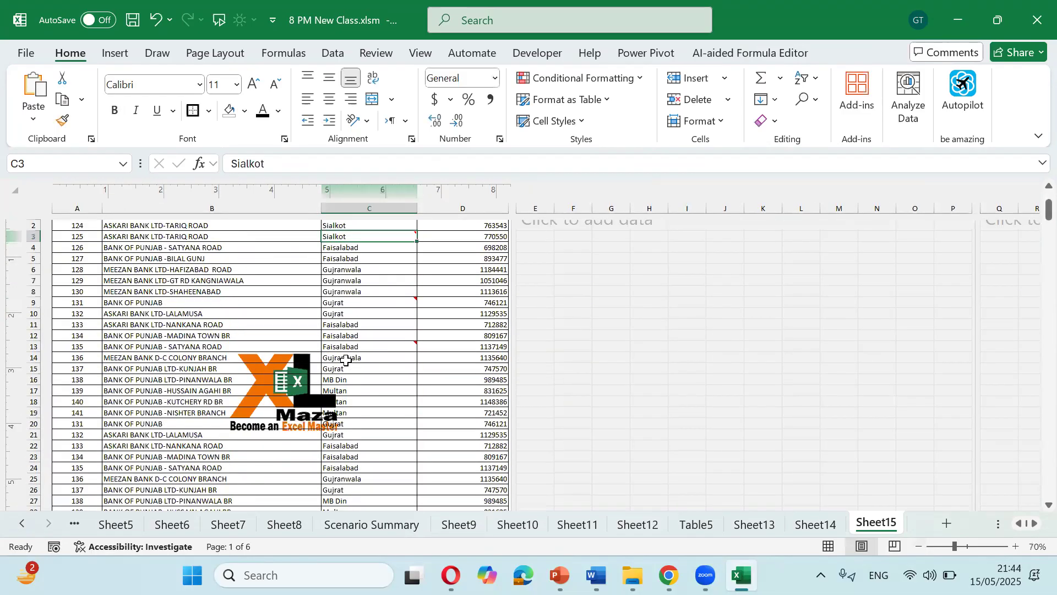
scroll(314, 380, "down", 3)
scroll(316, 390, "up", 3)
- Set the image color of the &[Picture] logo in the header's center section to Washout and leave the header
left_click(297, 232)
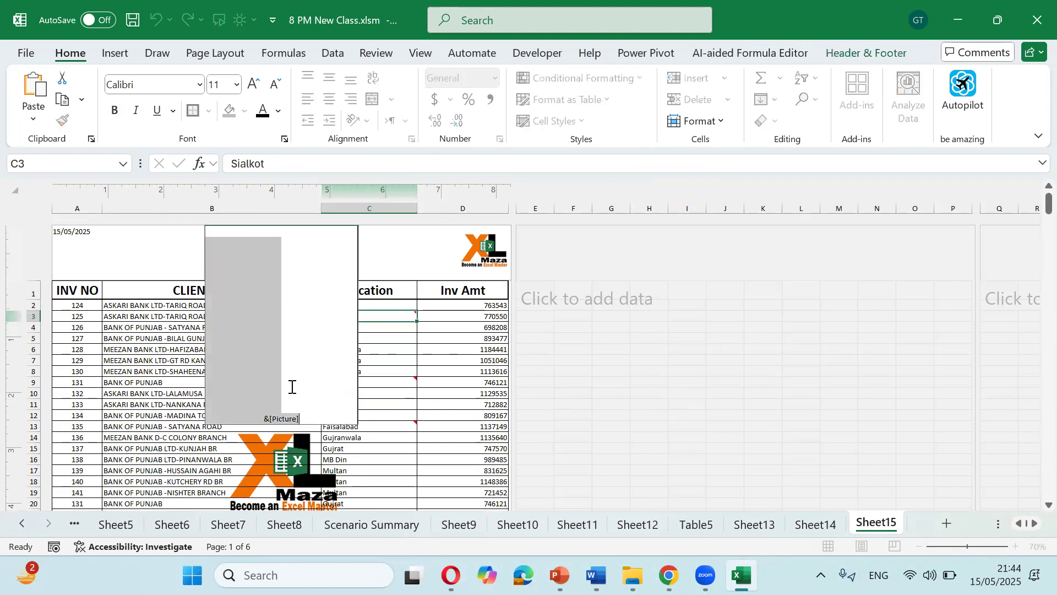
left_click_drag(305, 416, 256, 416)
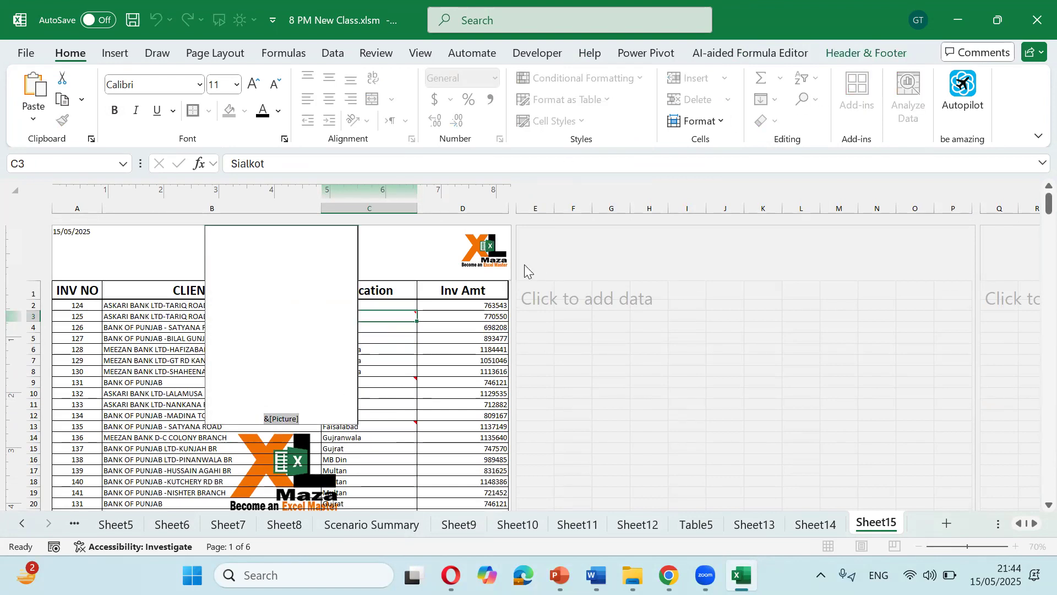
left_click(866, 53)
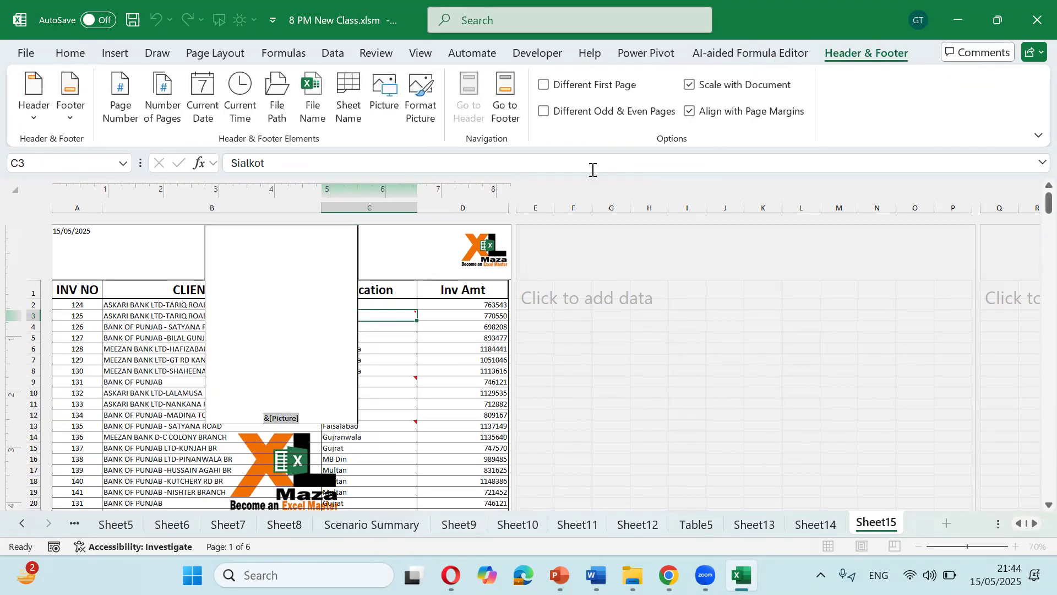
left_click(425, 122)
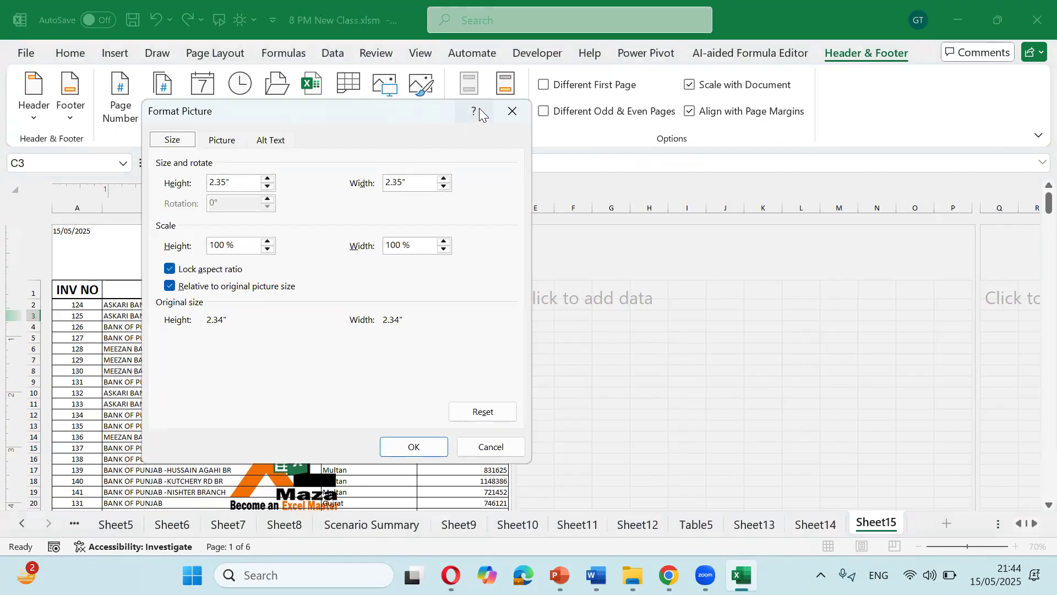
left_click(500, 113)
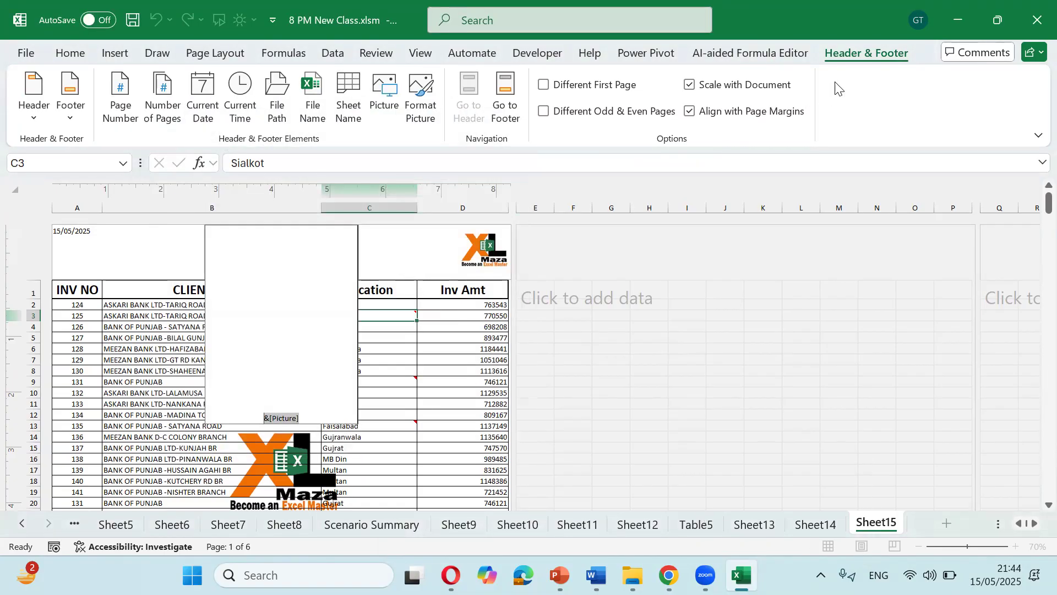
left_click(423, 103)
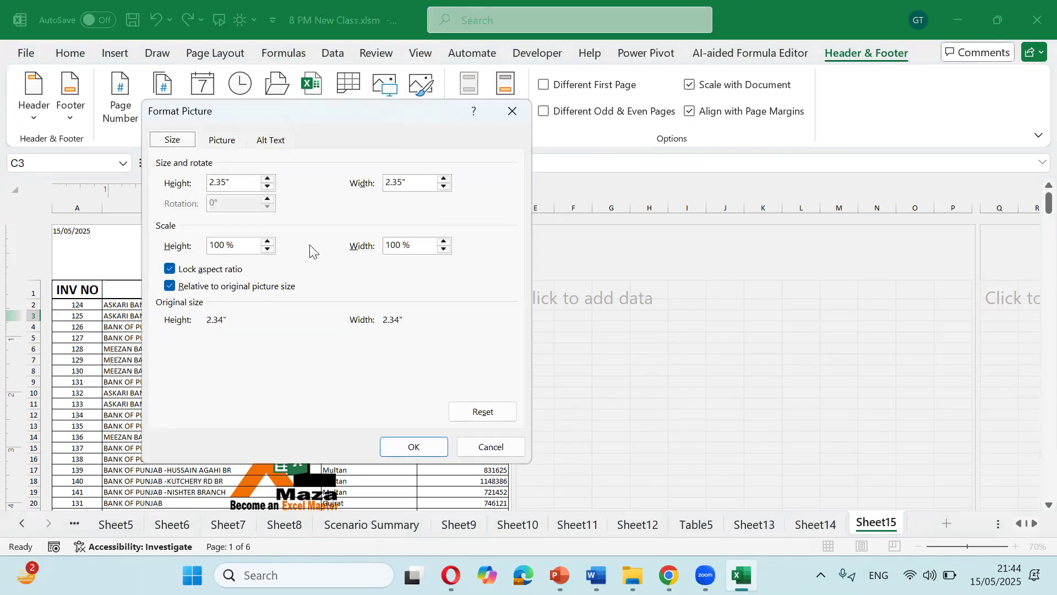
left_click(225, 144)
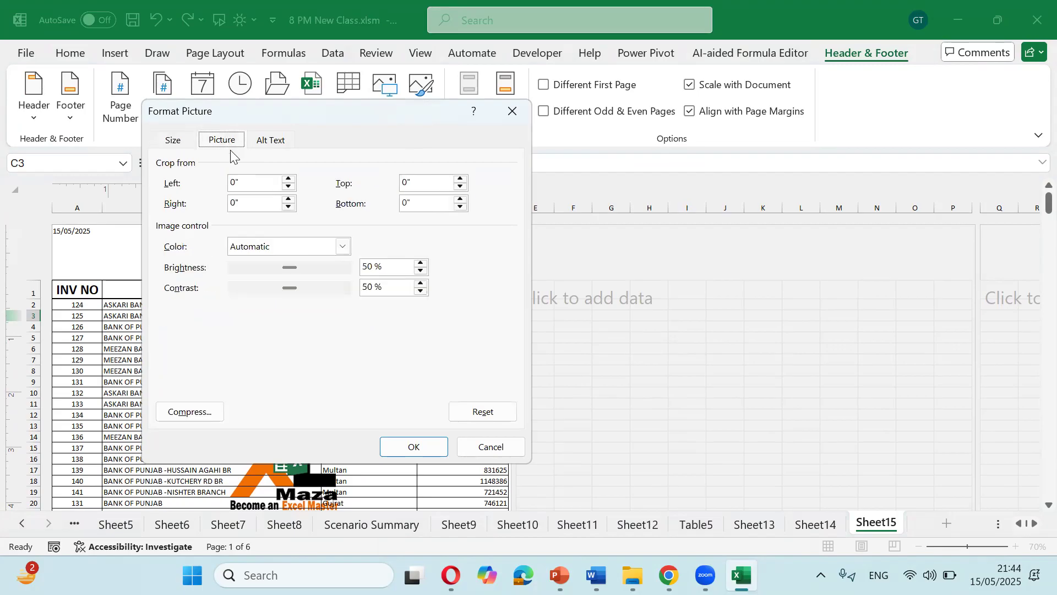
left_click(318, 246)
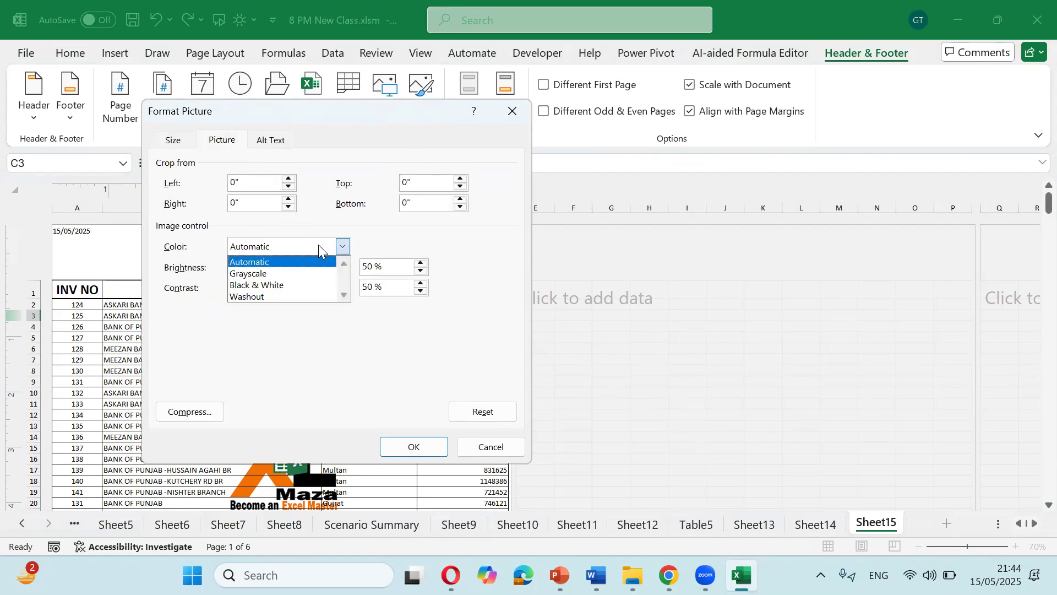
left_click(279, 298)
left_click(413, 446)
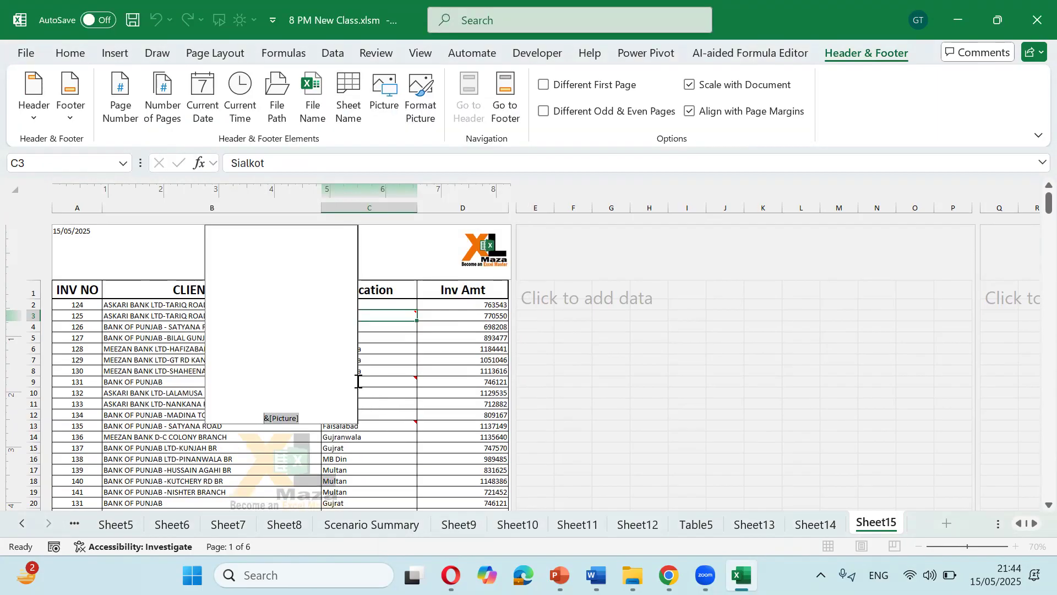
left_click(401, 402)
- Examine the washed-out logo behind the invoice rows, then check whole pages 1 to 5 in the print preview
scroll(314, 473, "down", 3)
scroll(299, 418, "down", 4)
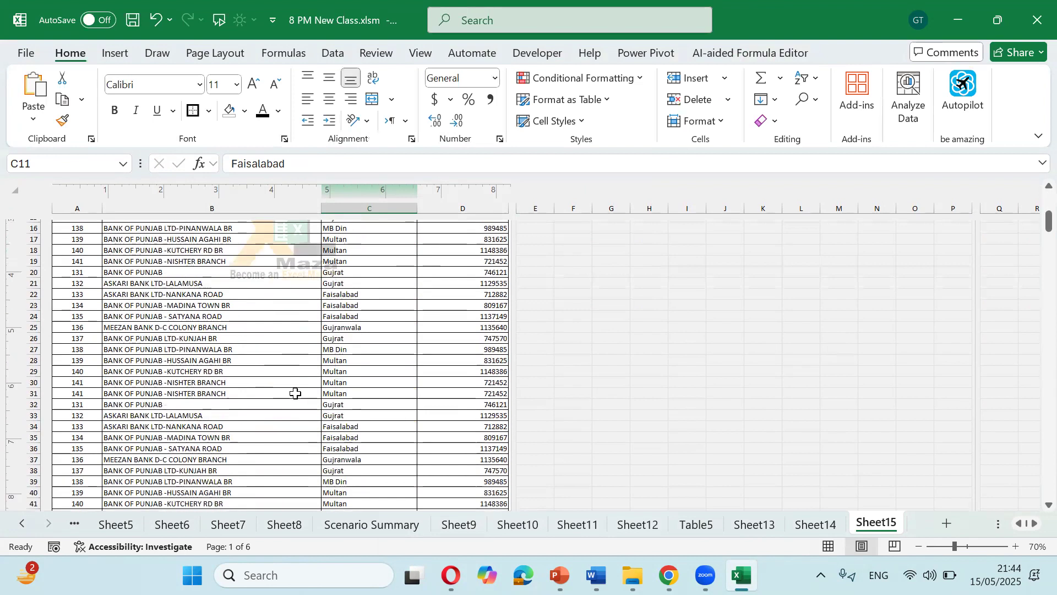
scroll(307, 370, "up", 3)
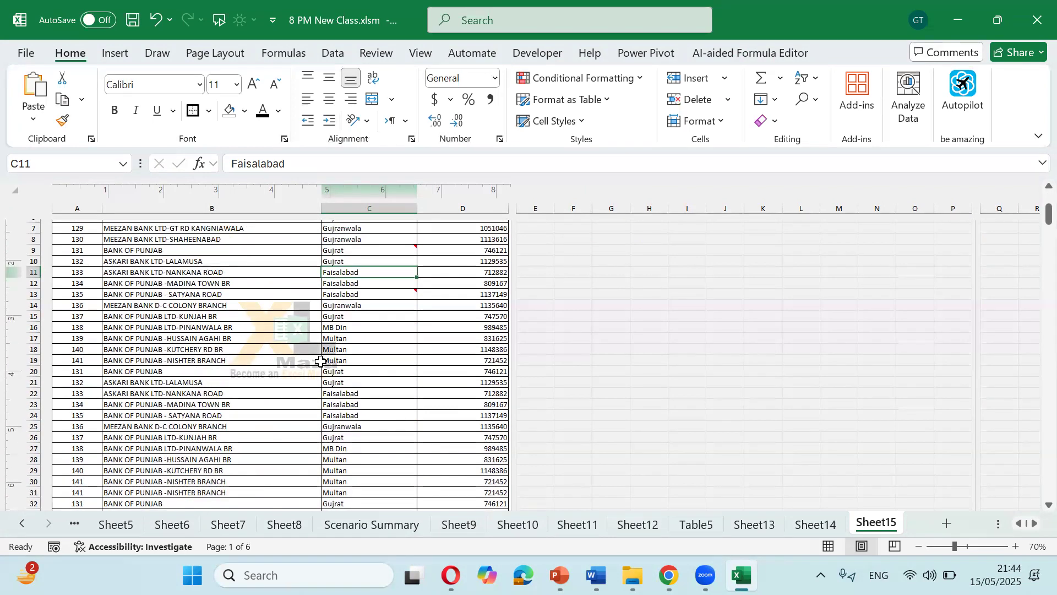
key("ctrl+p")
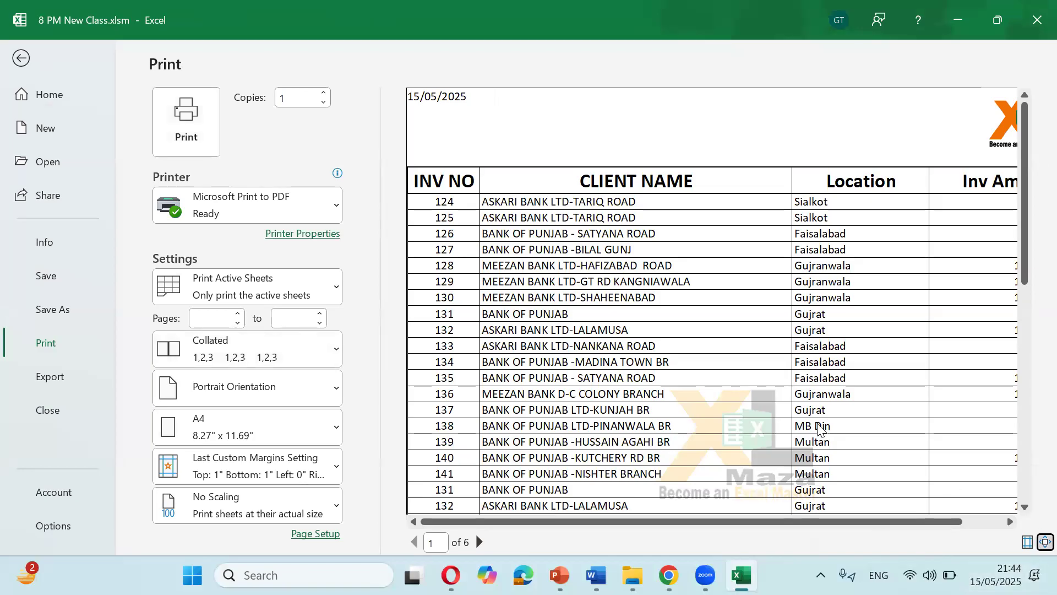
left_click(1046, 542)
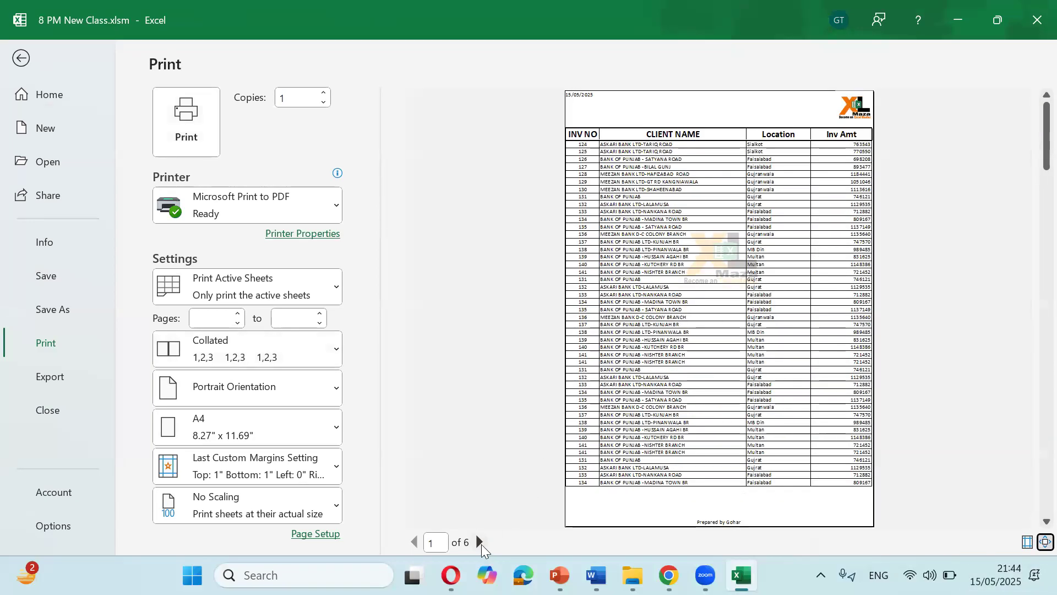
left_click(480, 542)
left_click(479, 542)
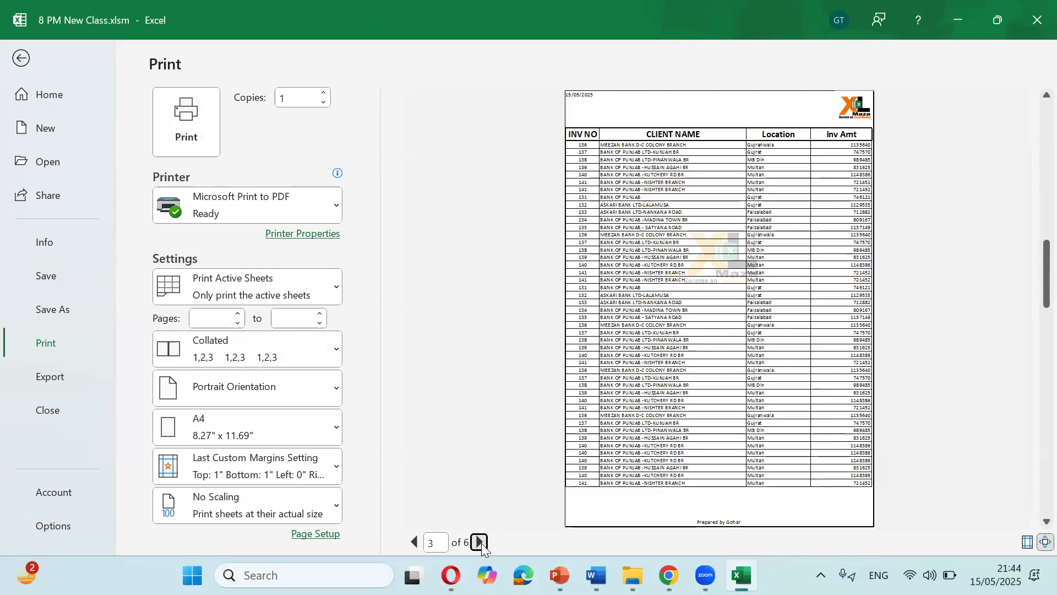
left_click(480, 542)
left_click(480, 541)
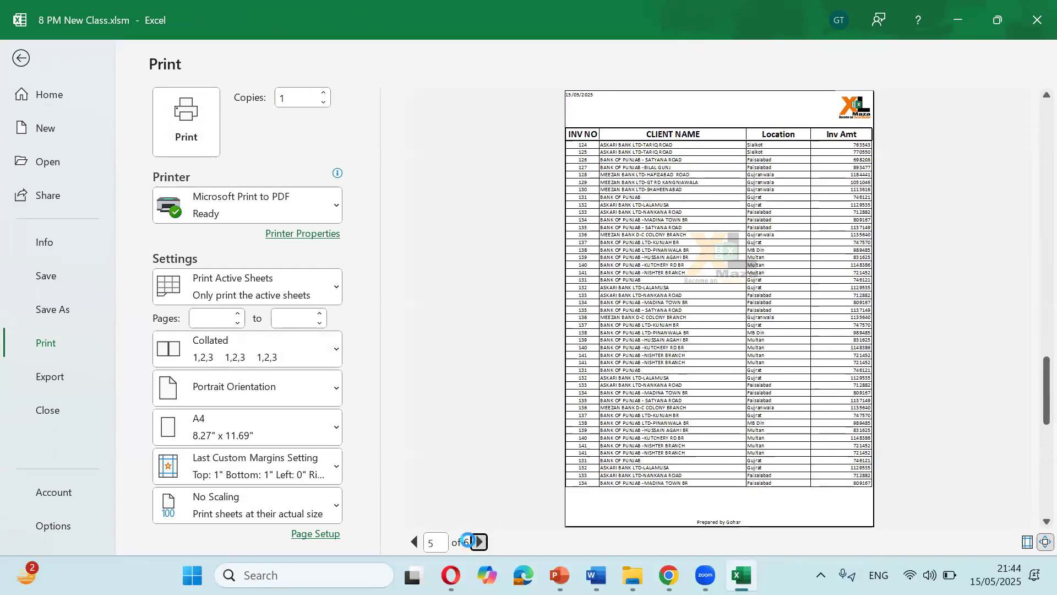
left_click(21, 59)
- Check the invoice rows in Normal view for the watermark and return to Page Layout view to compare
scroll(373, 333, "down", 5)
scroll(821, 480, "up", 3)
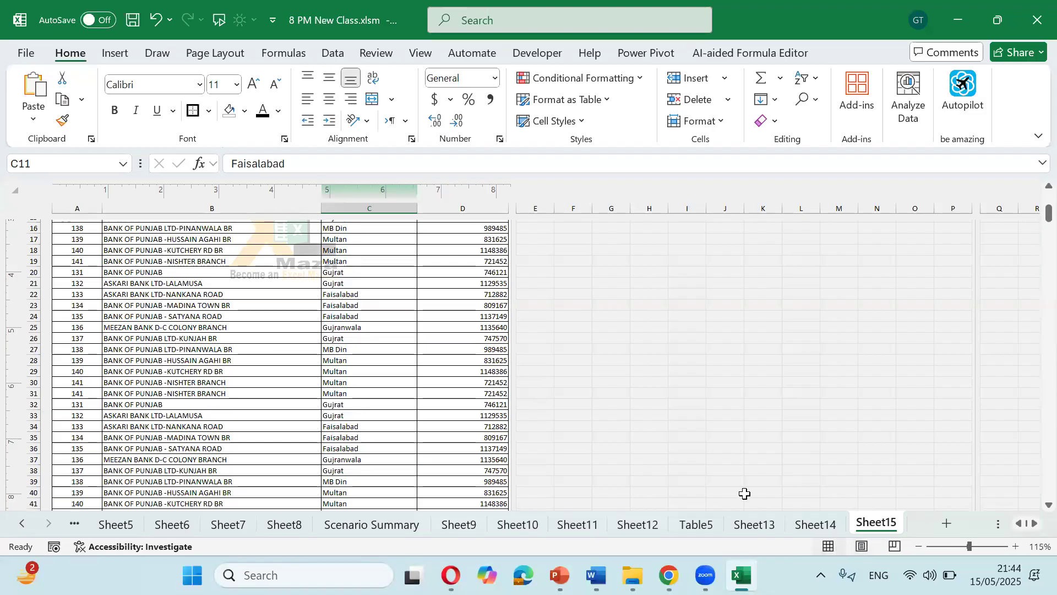
left_click(833, 545)
scroll(409, 327, "up", 4)
scroll(409, 326, "down", 20)
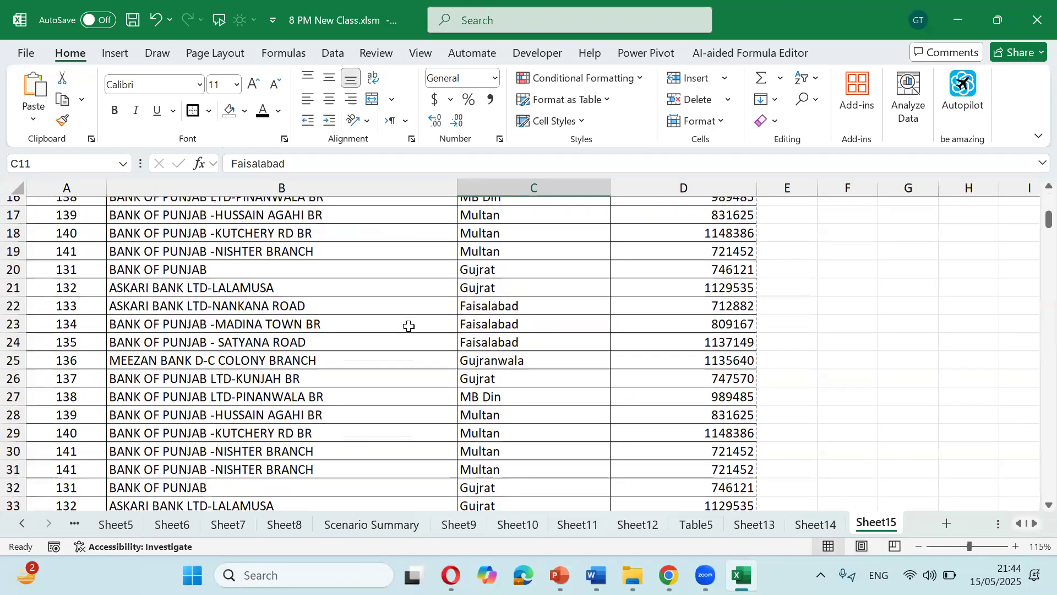
scroll(409, 327, "down", 12)
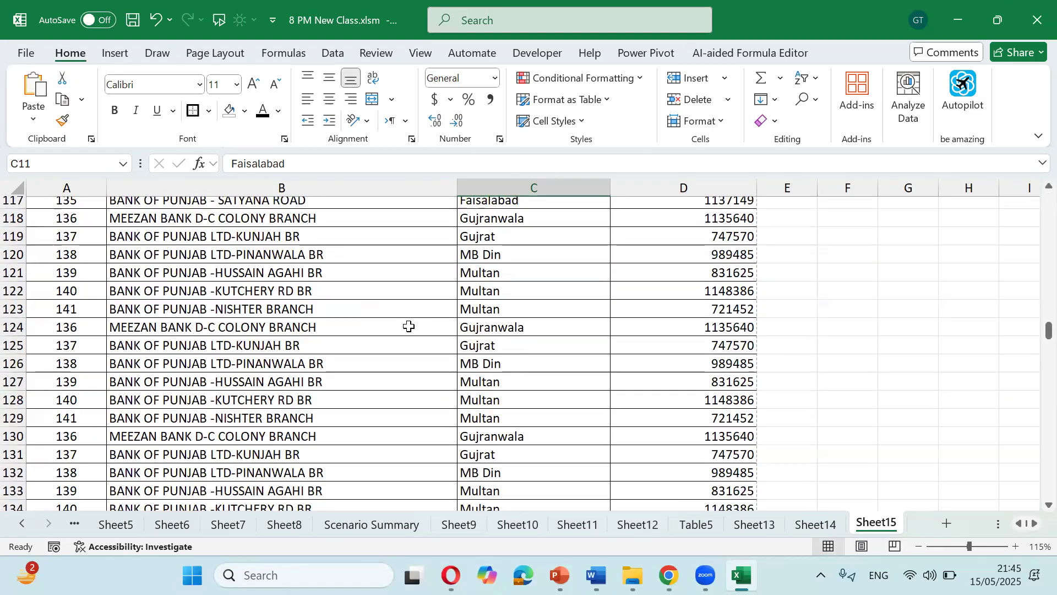
scroll(409, 326, "up", 17)
scroll(409, 326, "up", 20)
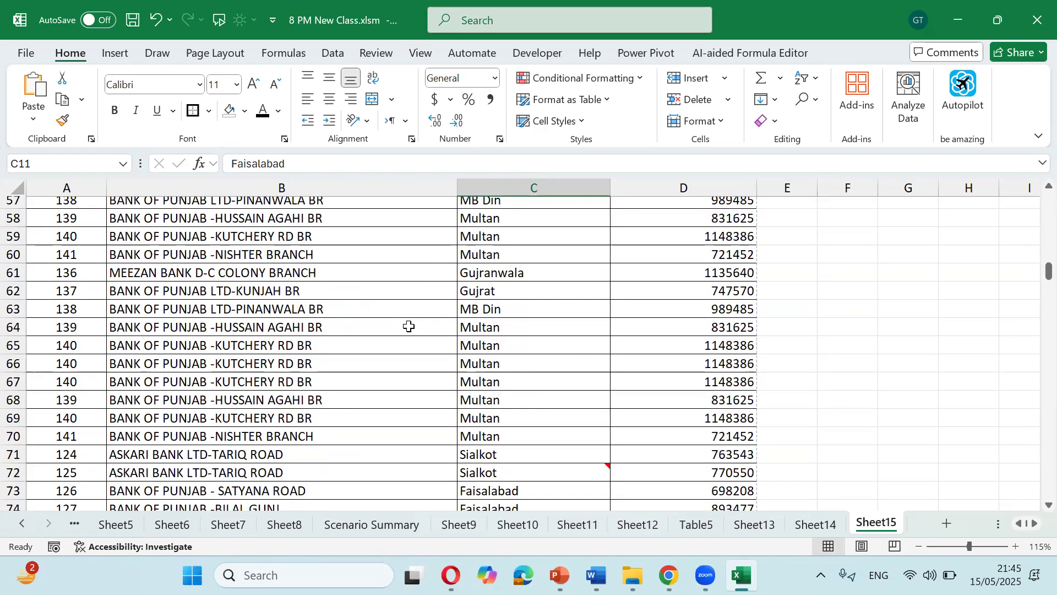
left_click(408, 326)
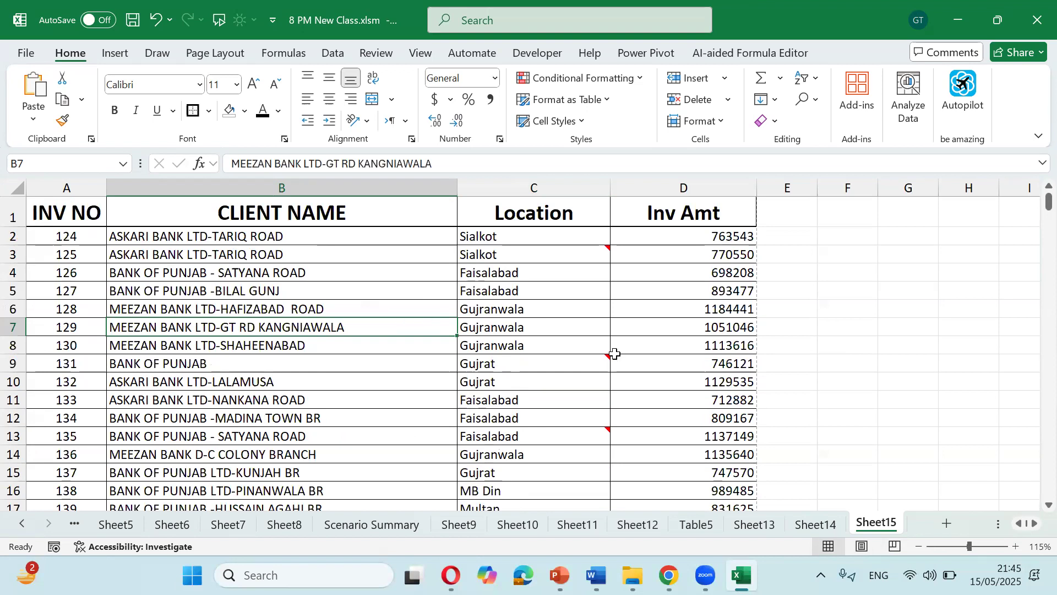
left_click(863, 548)
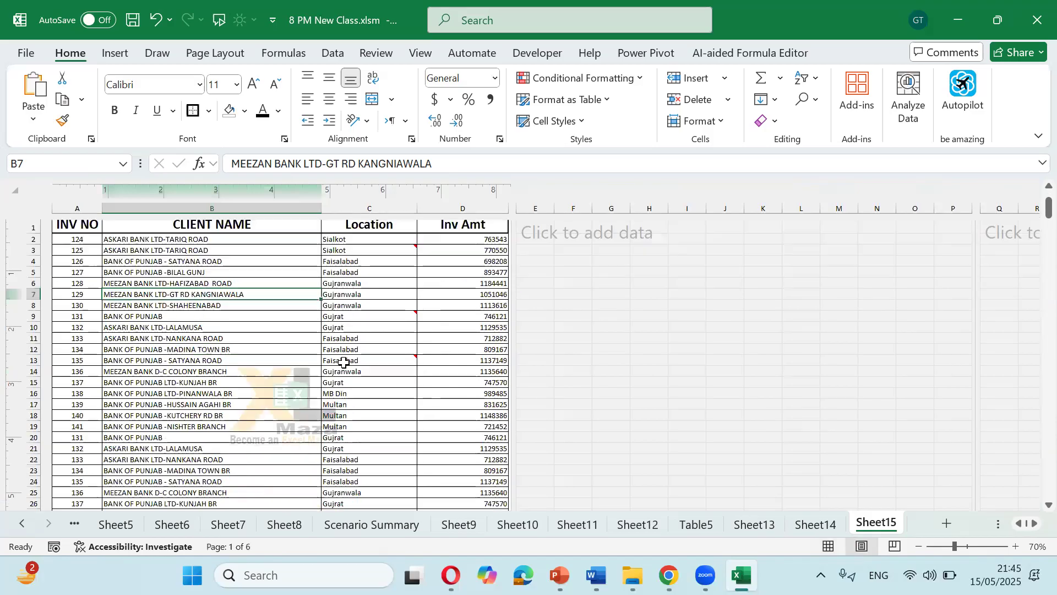